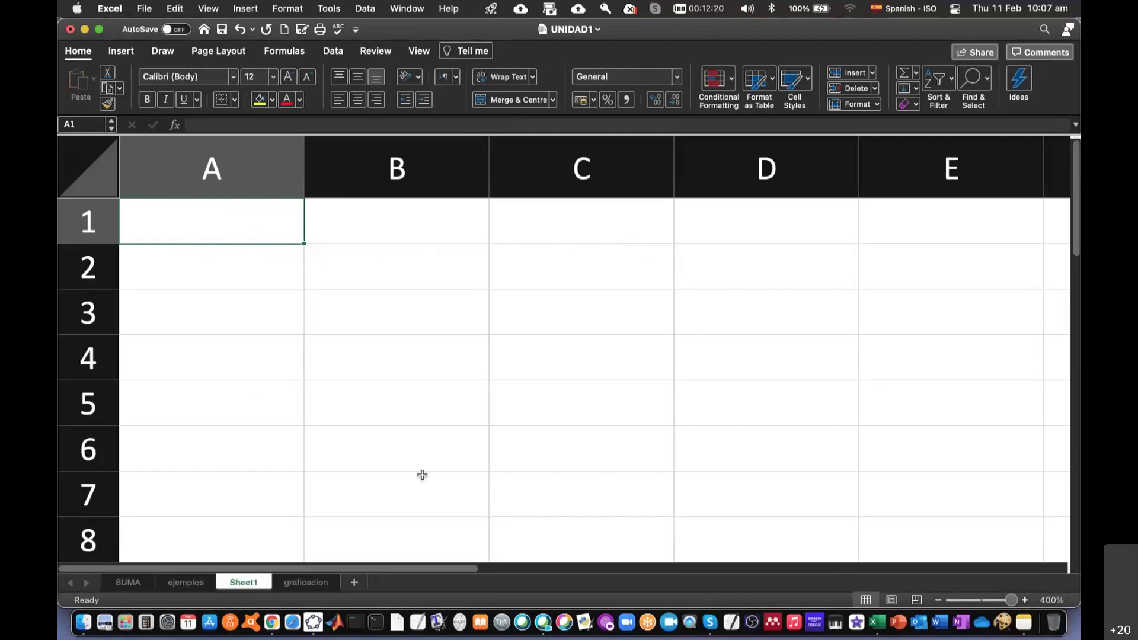
- Inspect the COMPLEX and IMSUM formulas in D2, E6 and D8 on the ejemplos sheet
left_click(185, 583)
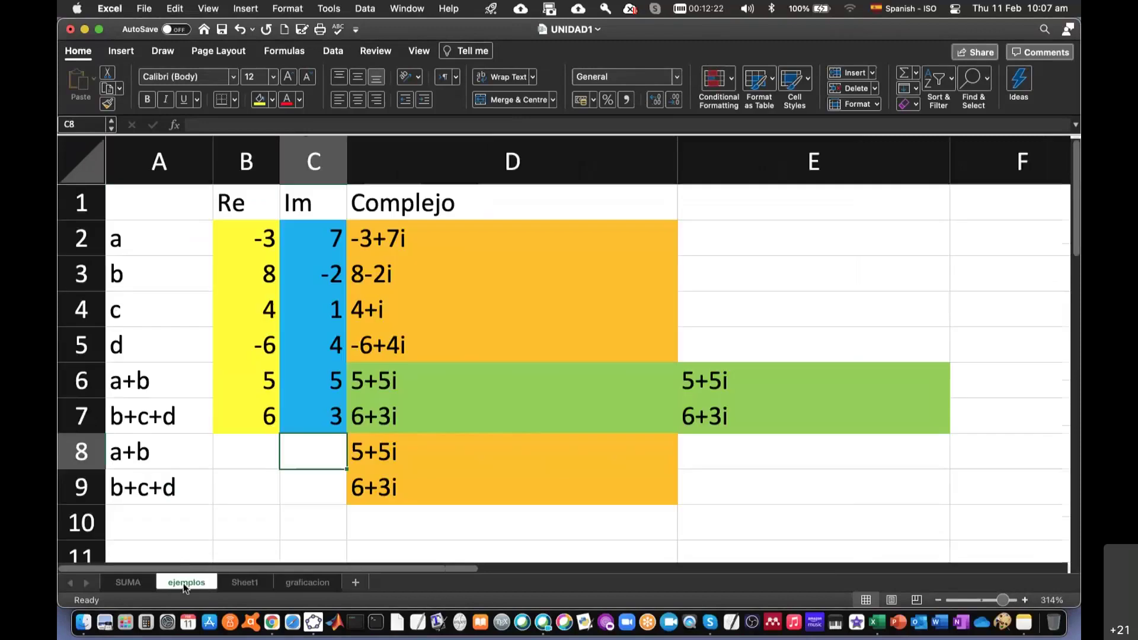
left_click(395, 240)
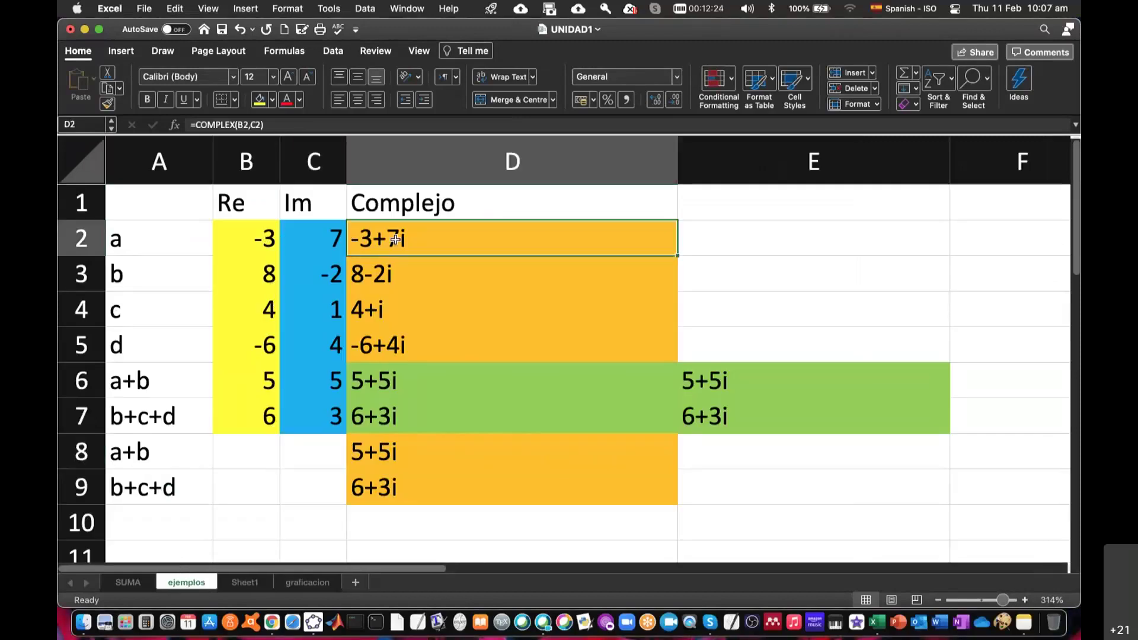
left_click(223, 124)
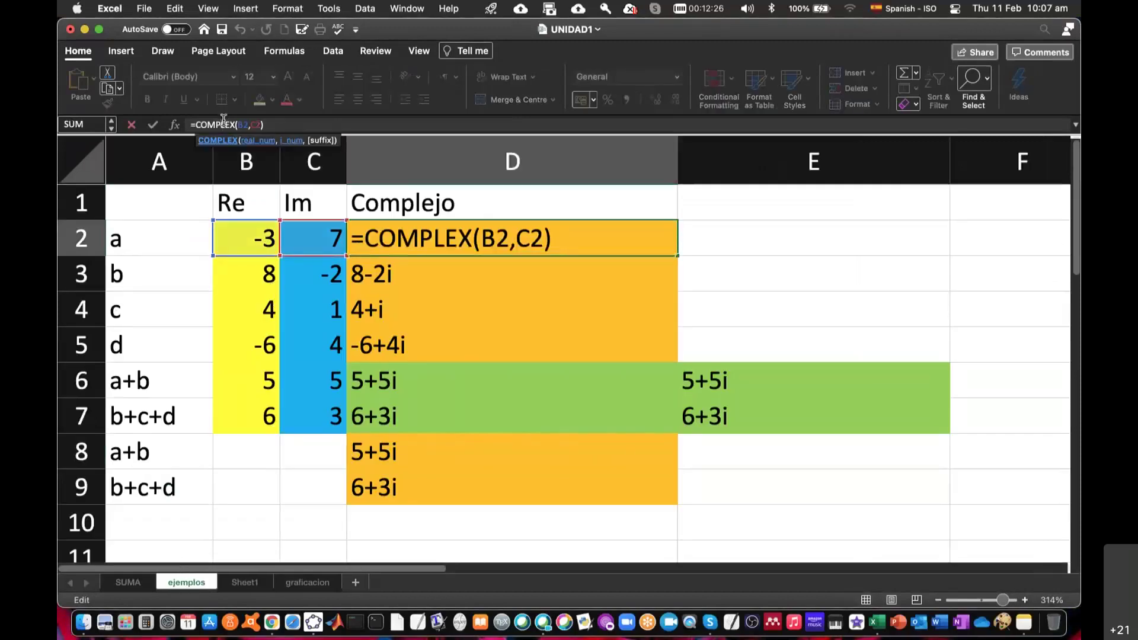
left_click(404, 381)
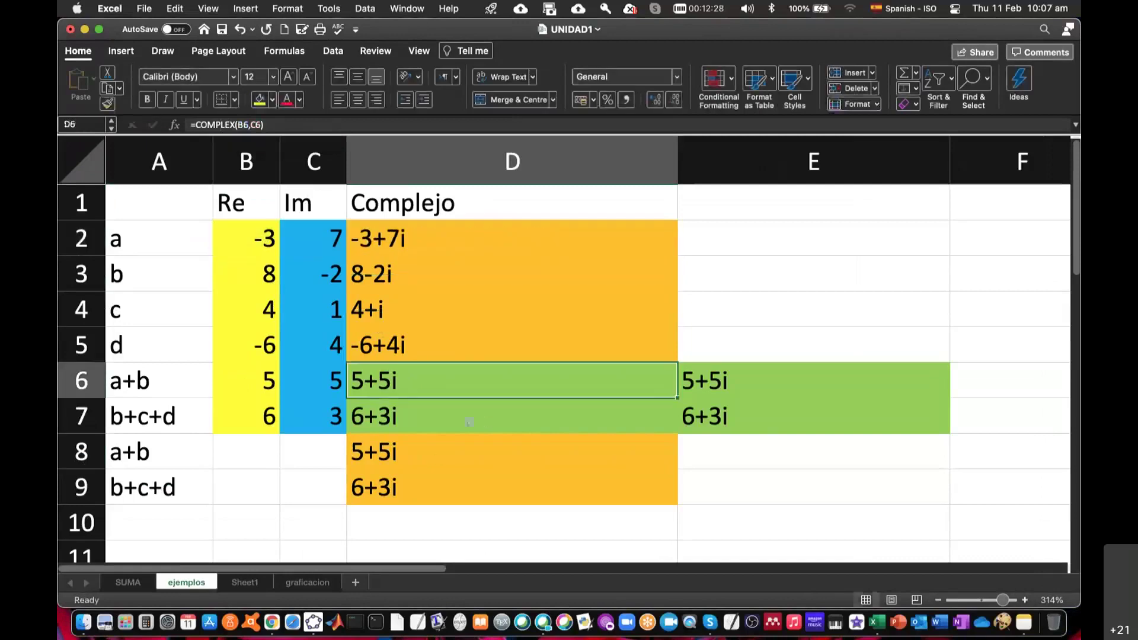
left_click(768, 379)
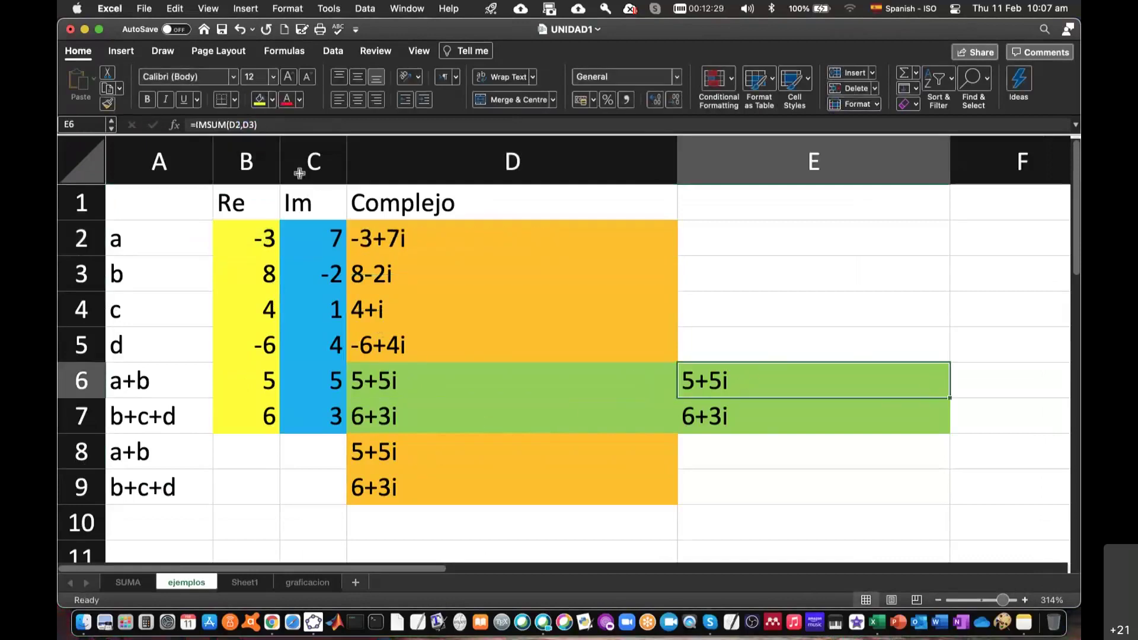
left_click(237, 126)
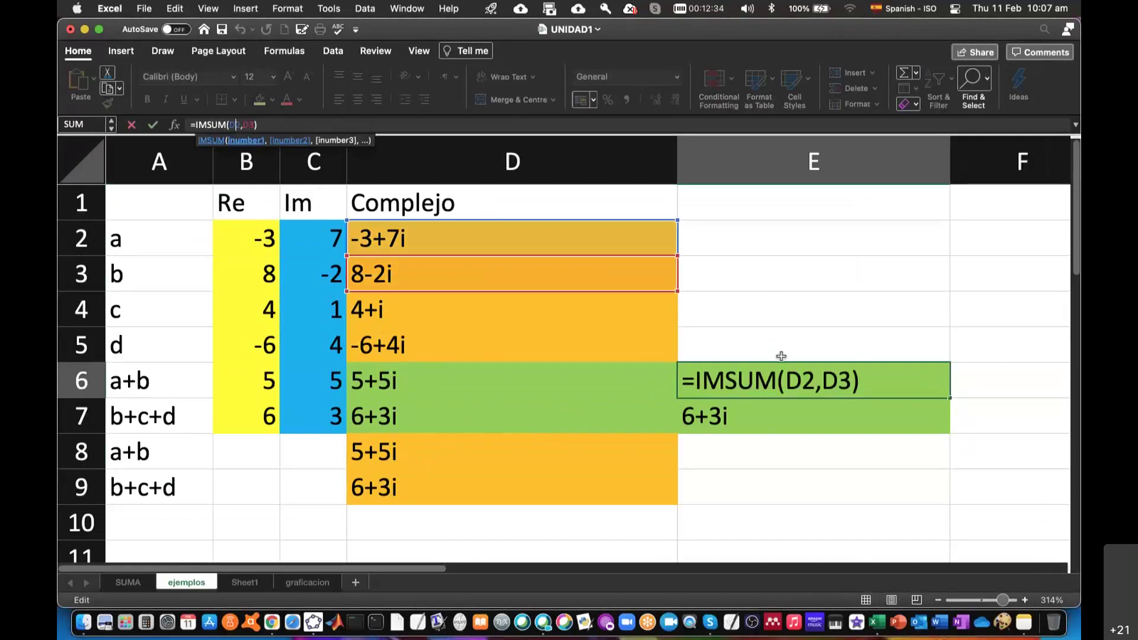
left_click(425, 449)
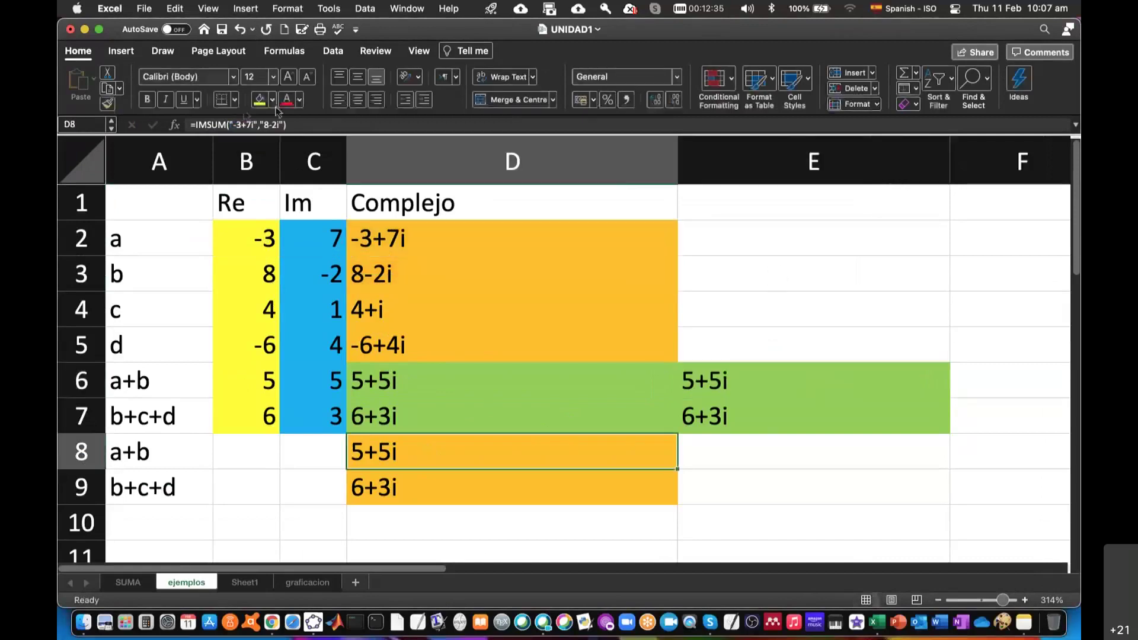
left_click(230, 126)
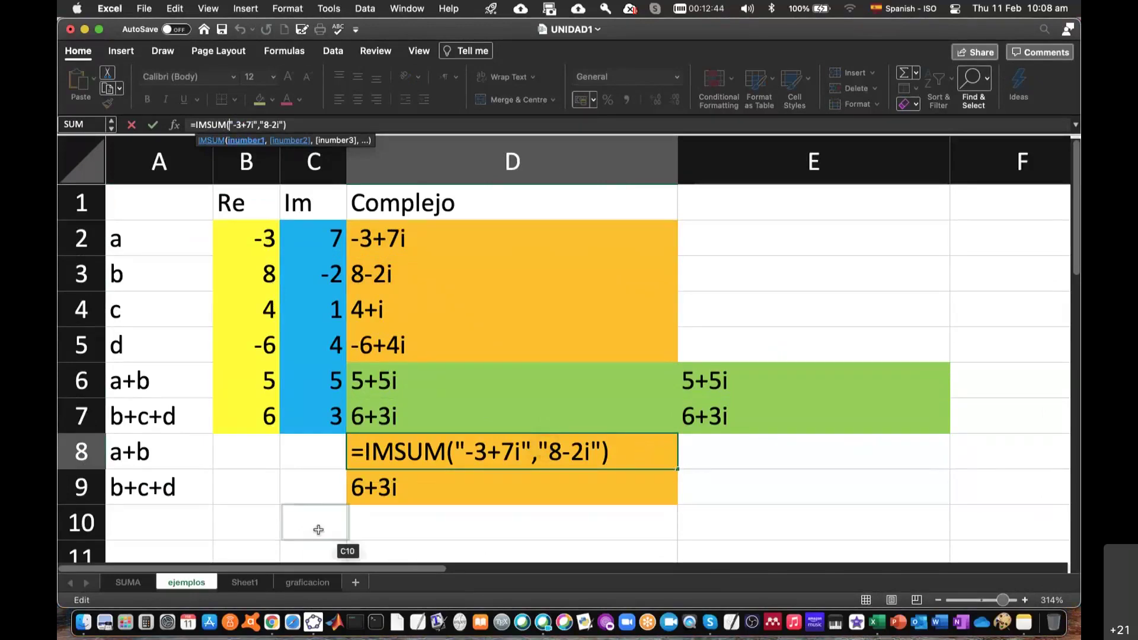
- Return to the empty Sheet1, cancelling the unfinished formula edit
left_click(244, 583)
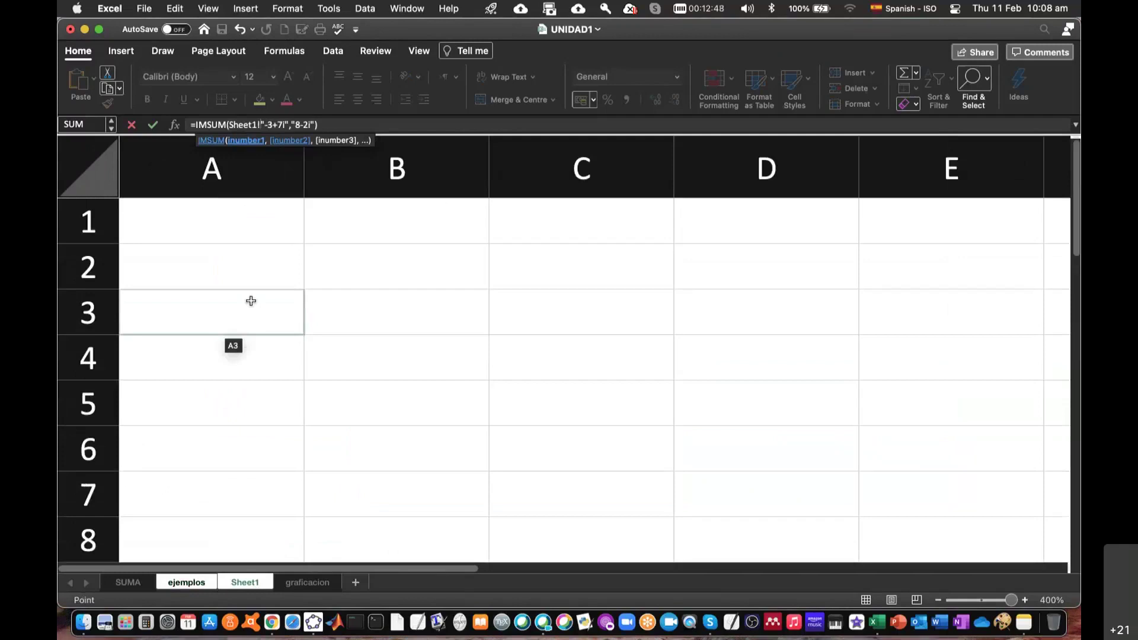
left_click(240, 227)
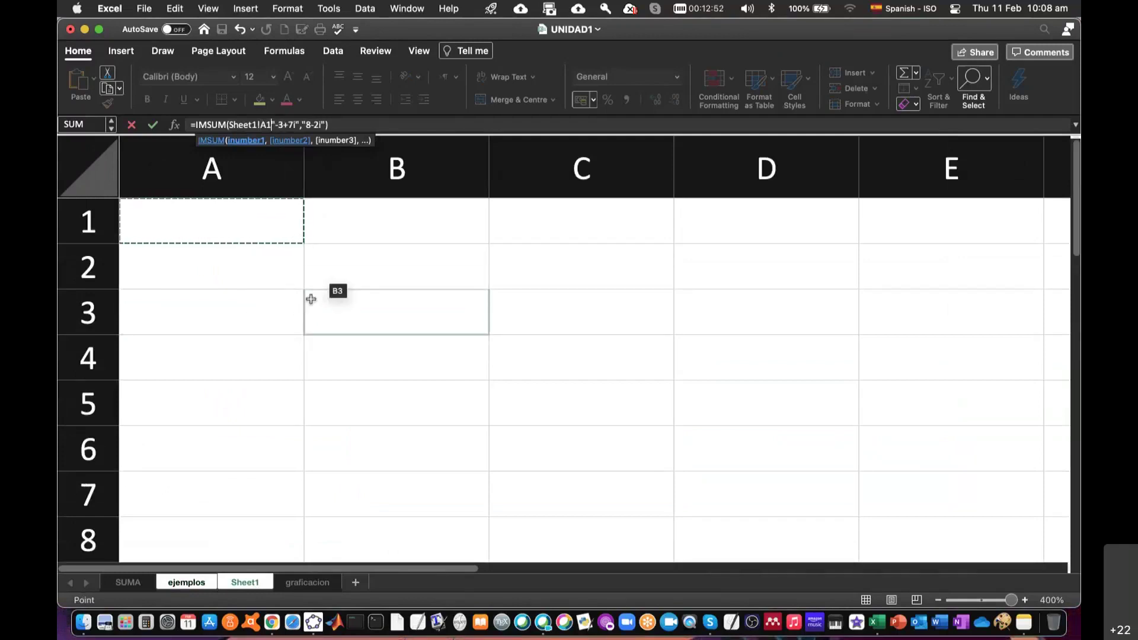
key("Escape")
left_click(244, 582)
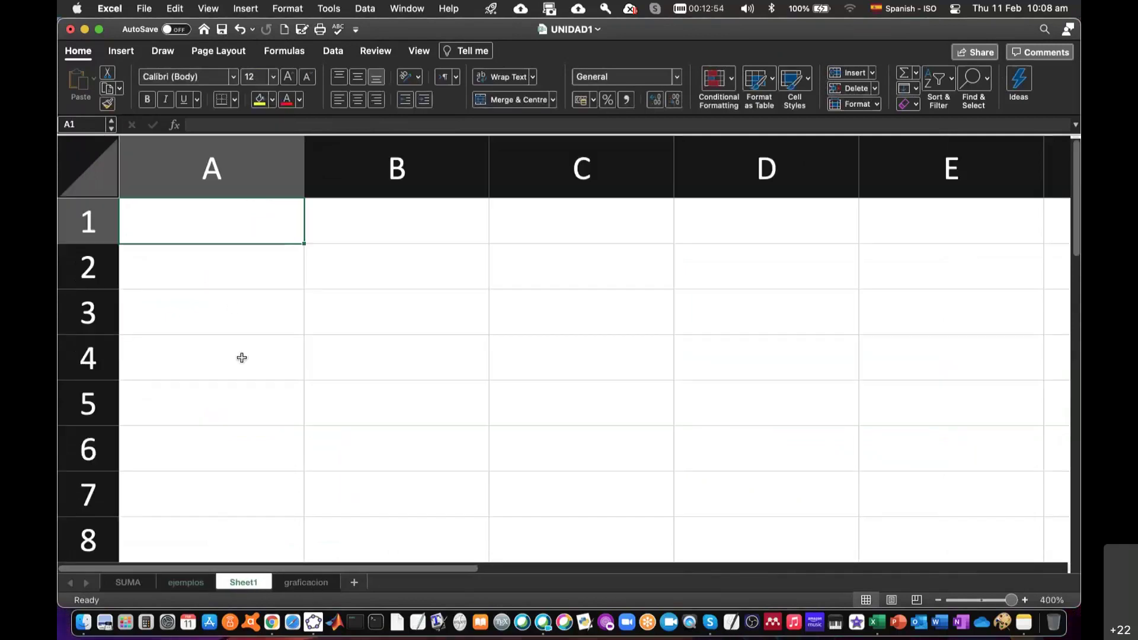
- Enter the labels a, b, c and d in A2:A5 and narrow column A
left_click(241, 282)
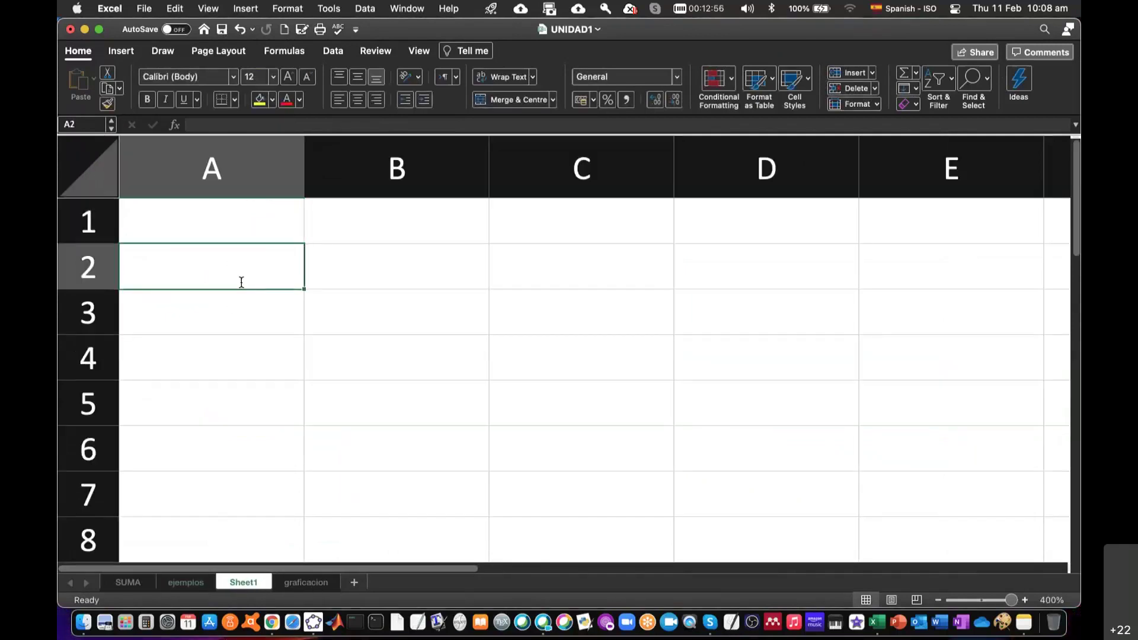
type("a")
key("Return")
type("b")
key("Return")
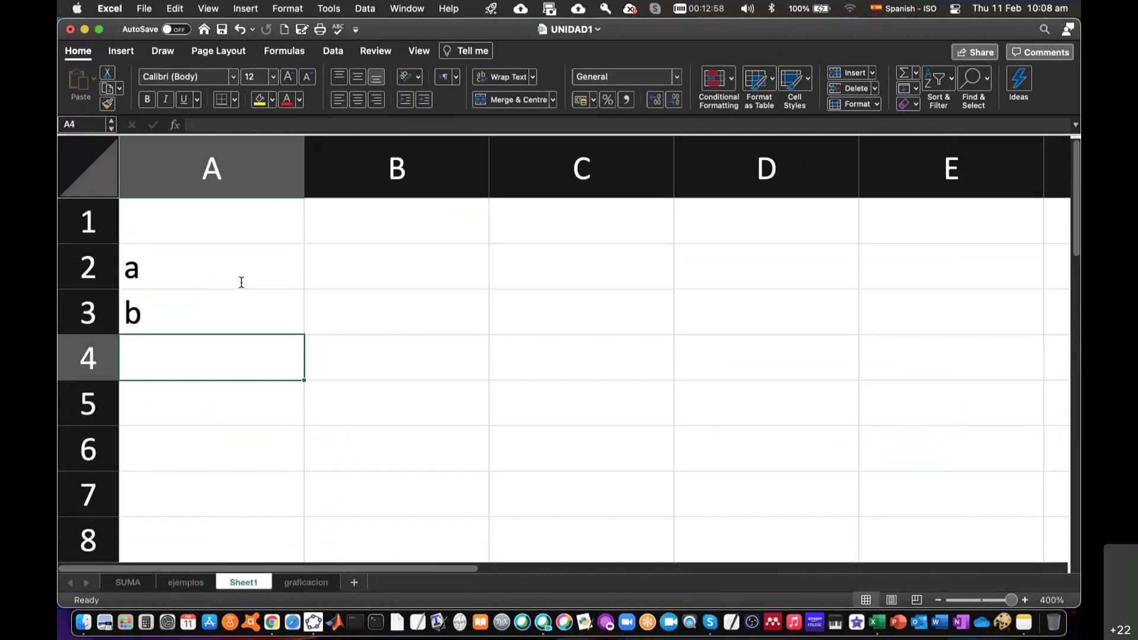
type("c")
key("Return")
type("d")
key("Return")
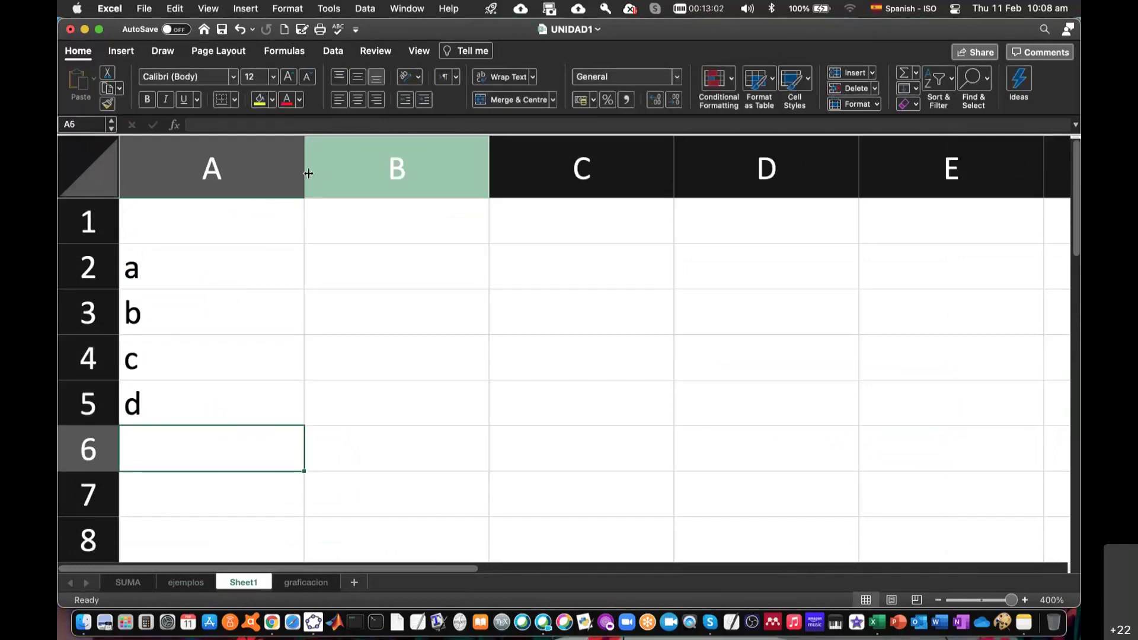
left_click_drag(308, 173, 156, 173)
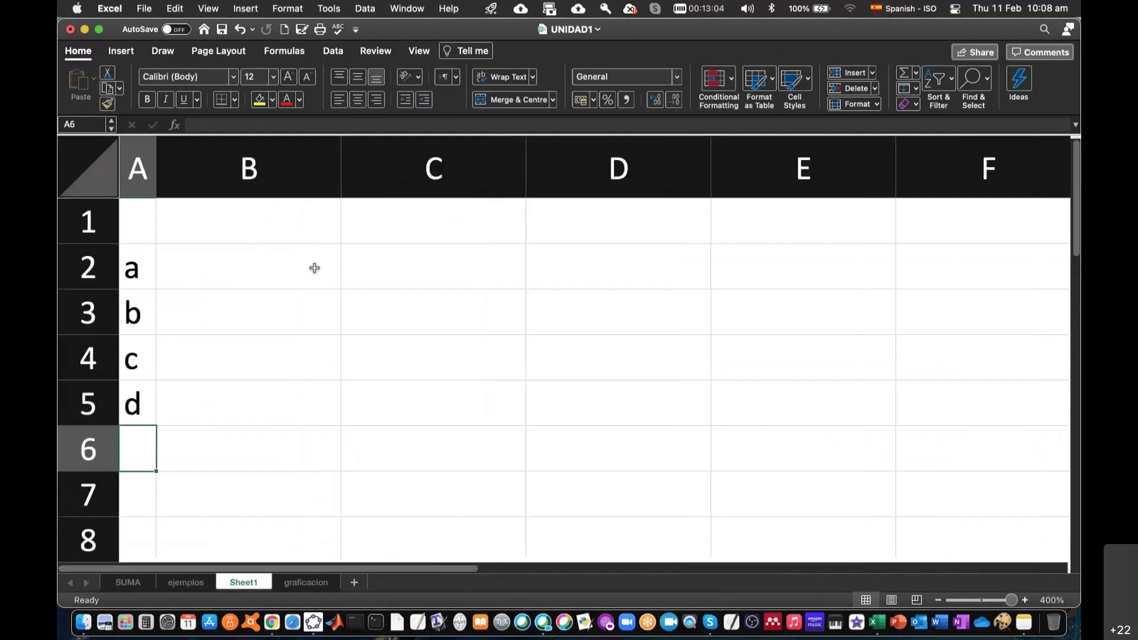
- Show the workbook full screen and enter ="3-5i" in B2
left_click(100, 31)
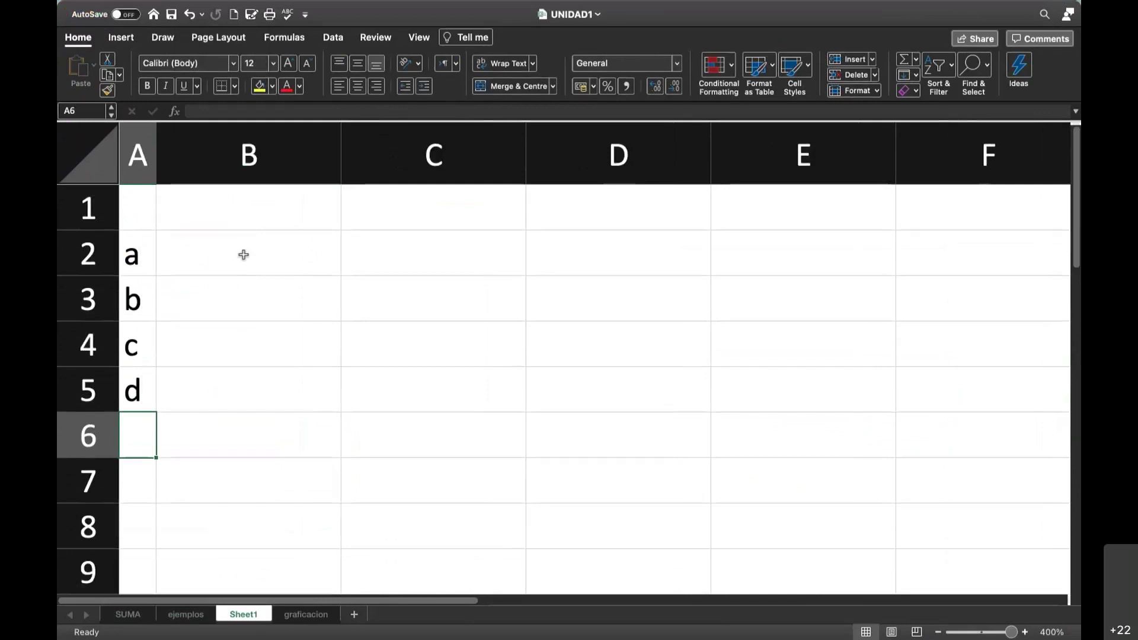
left_click(244, 257)
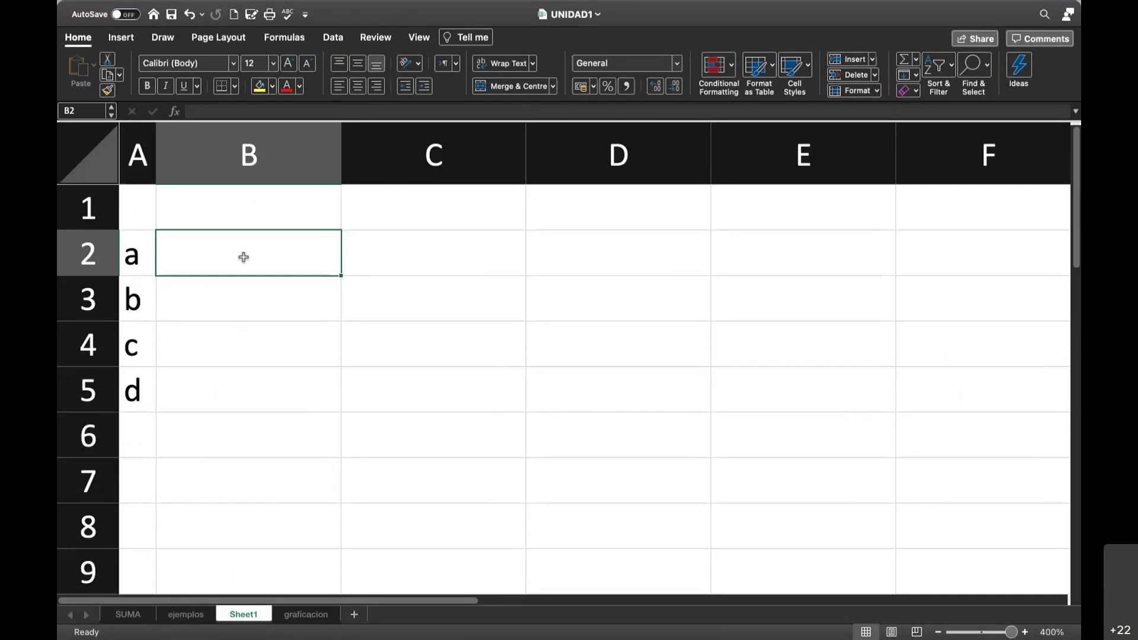
type("=")
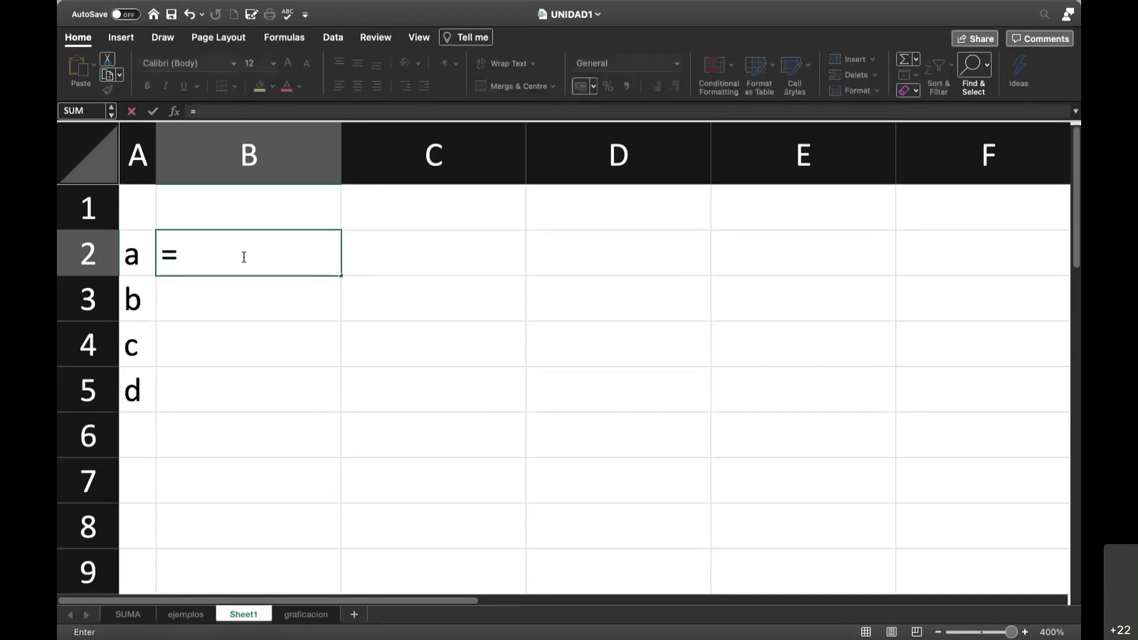
type("\"")
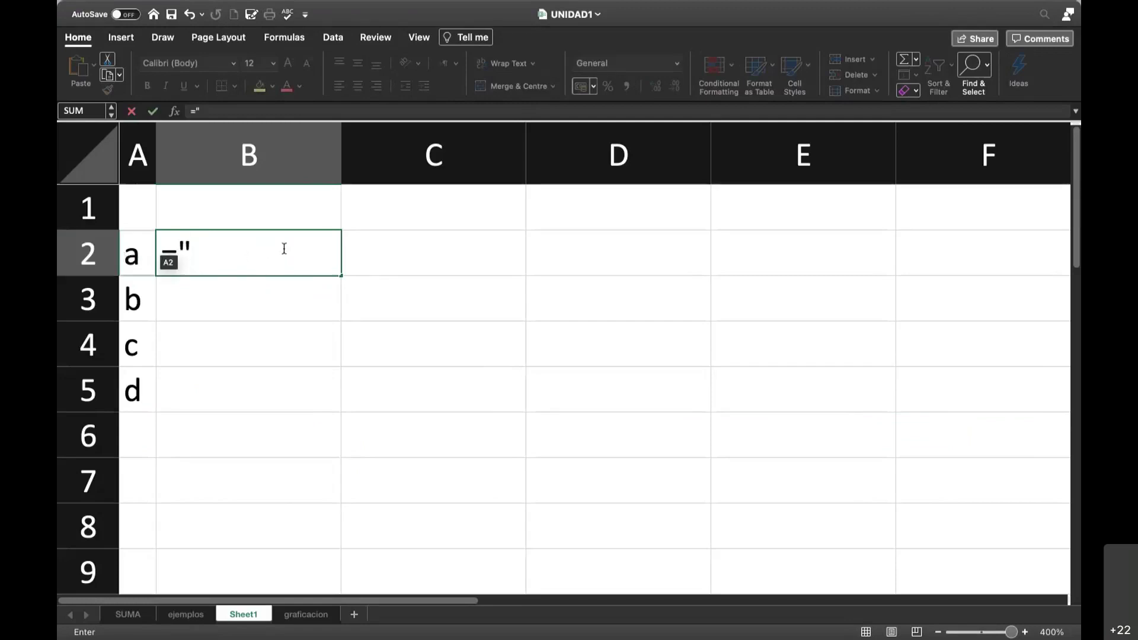
type("3-5i\"")
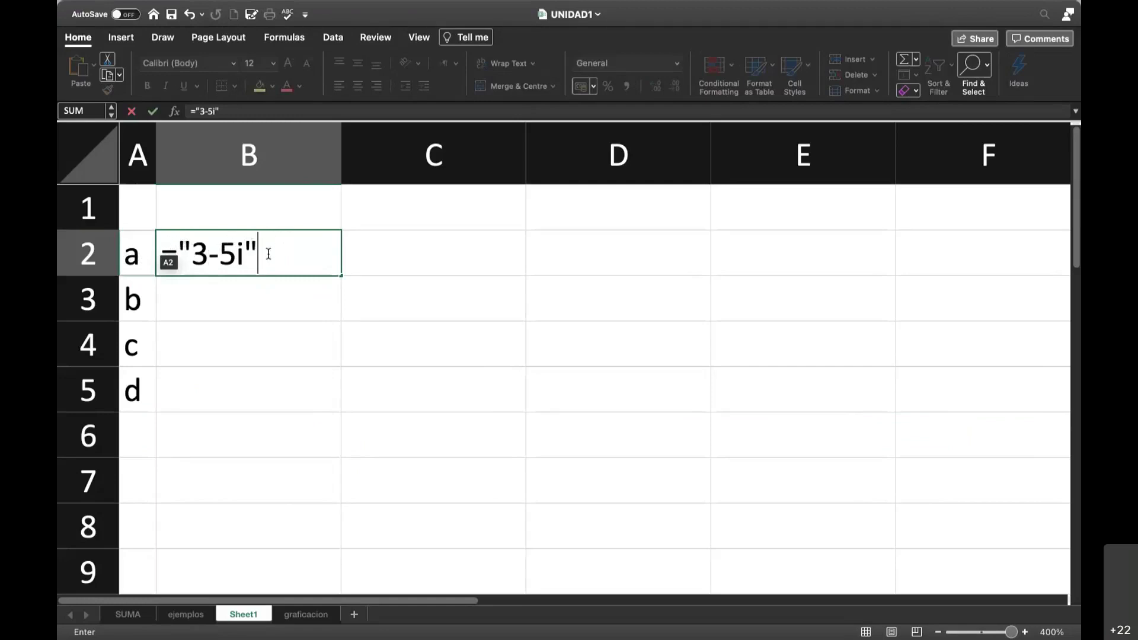
key("Return")
left_click(215, 272)
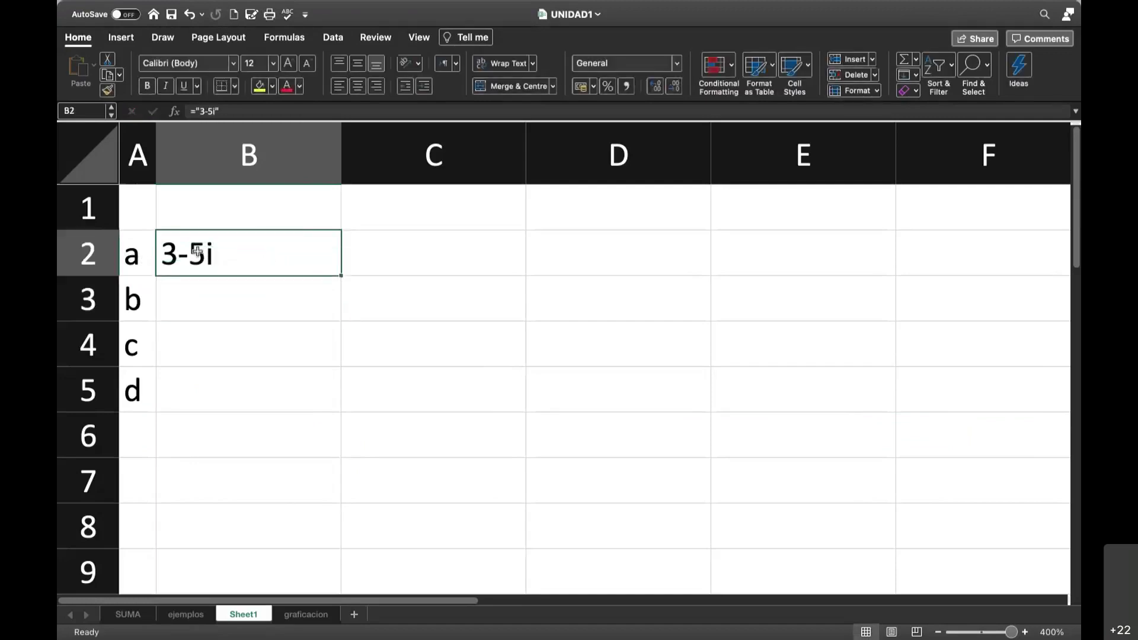
- Enter the complex number ="7+8i" in B3
left_click(219, 303)
type("=\"")
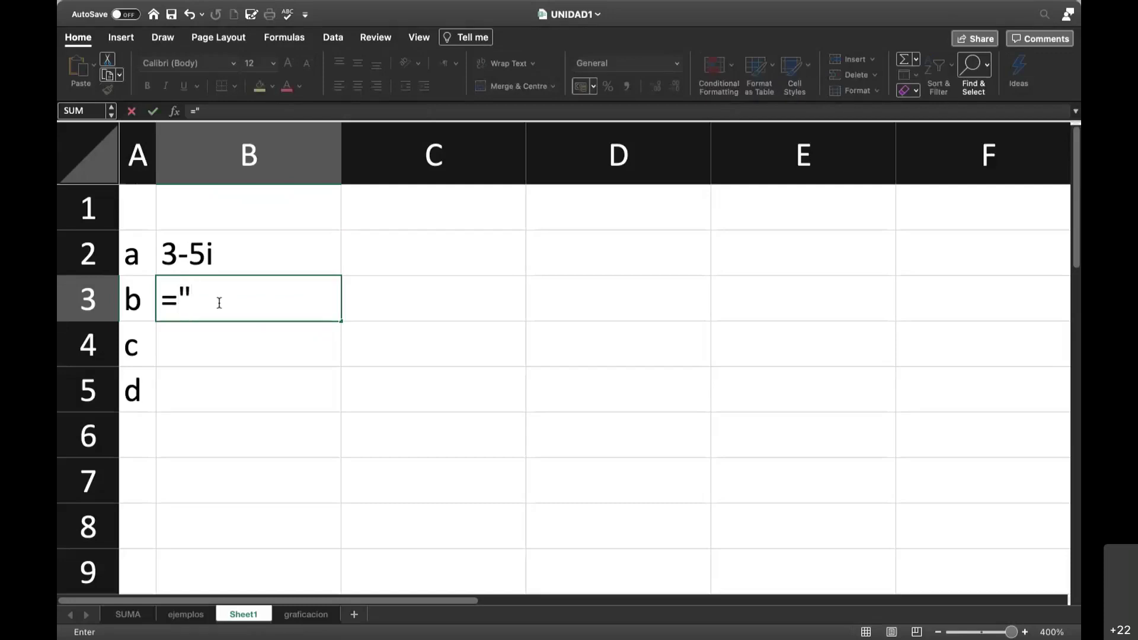
type("3")
key("BackSpace")
type("7+8i\"")
key("Return")
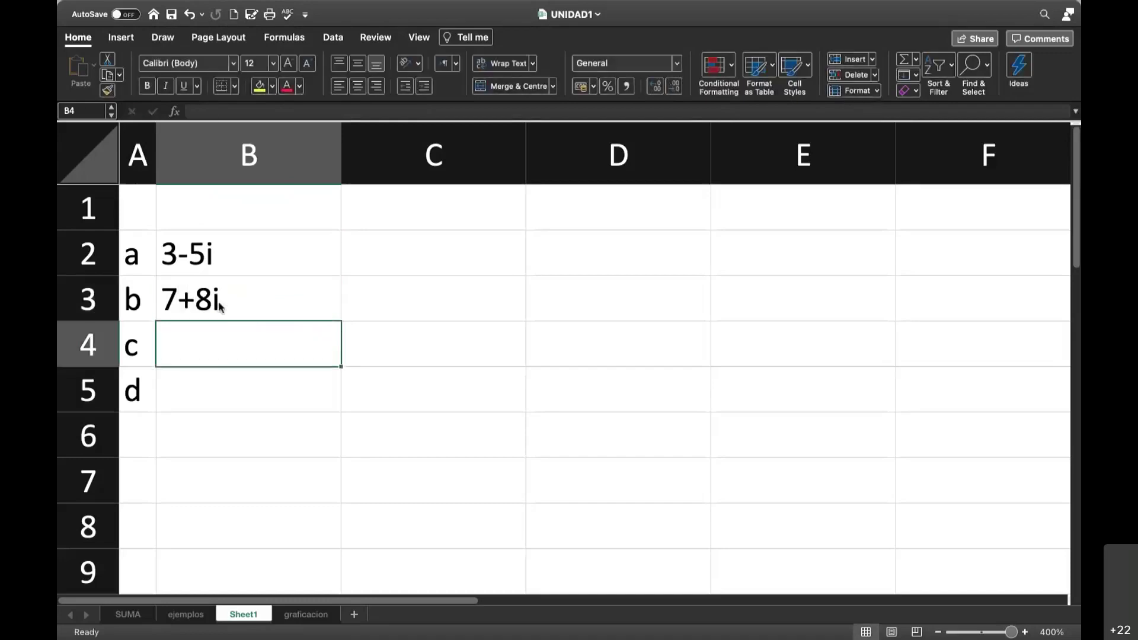
- Enter ="2+0i" in B4 and ="0-6i" in B5, then select B1
type("=\"")
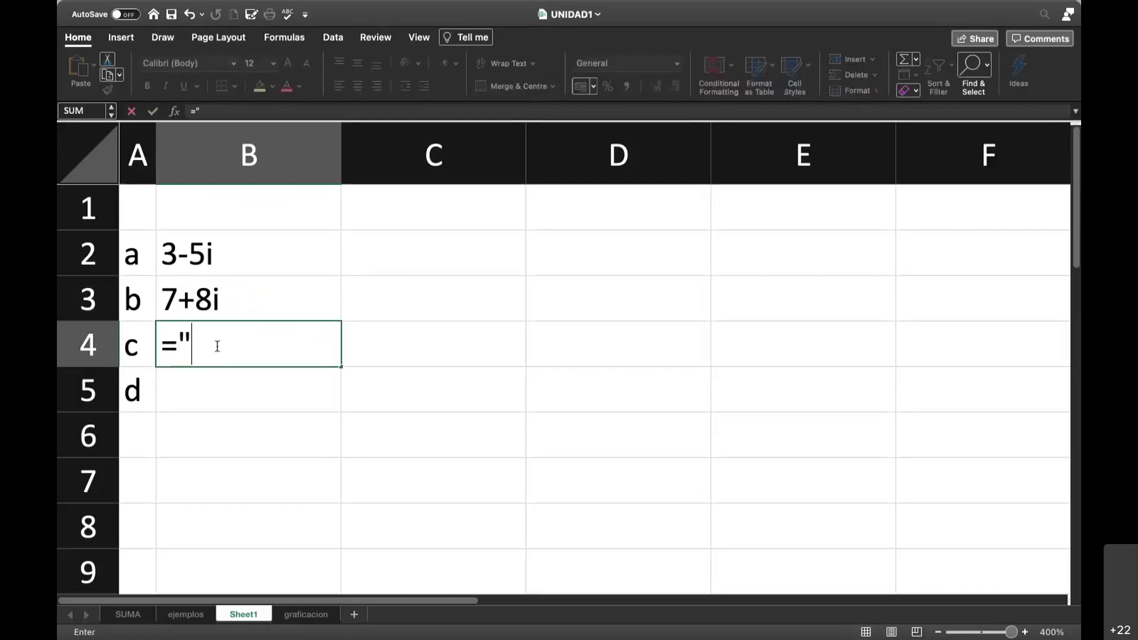
type("7")
key("BackSpace")
type("2+0i\"")
key("Return")
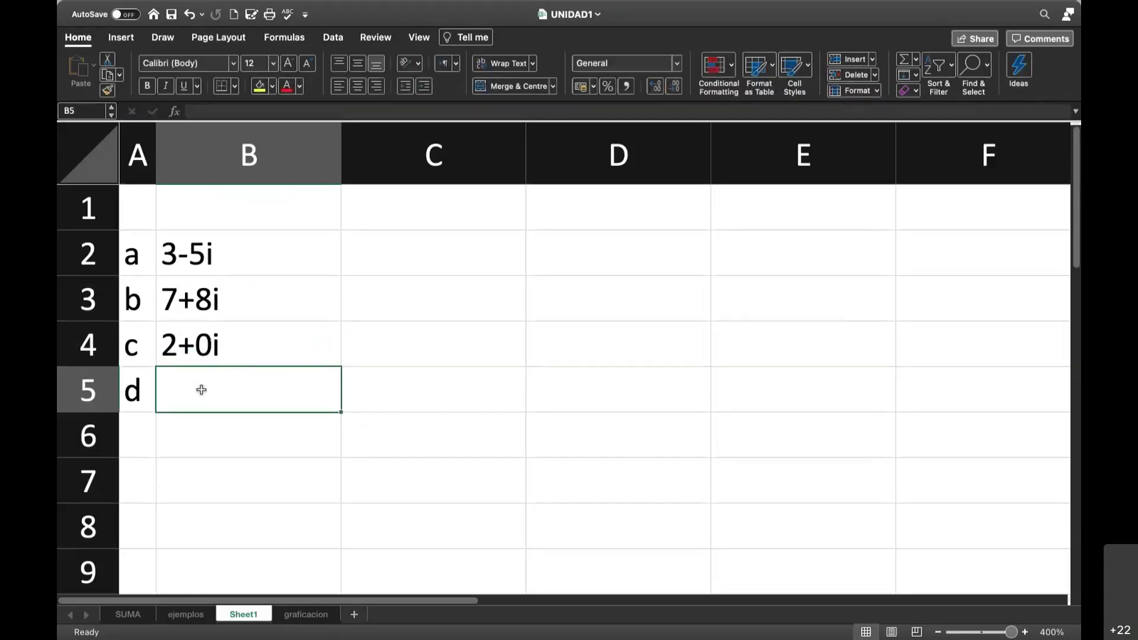
type("=\"0+")
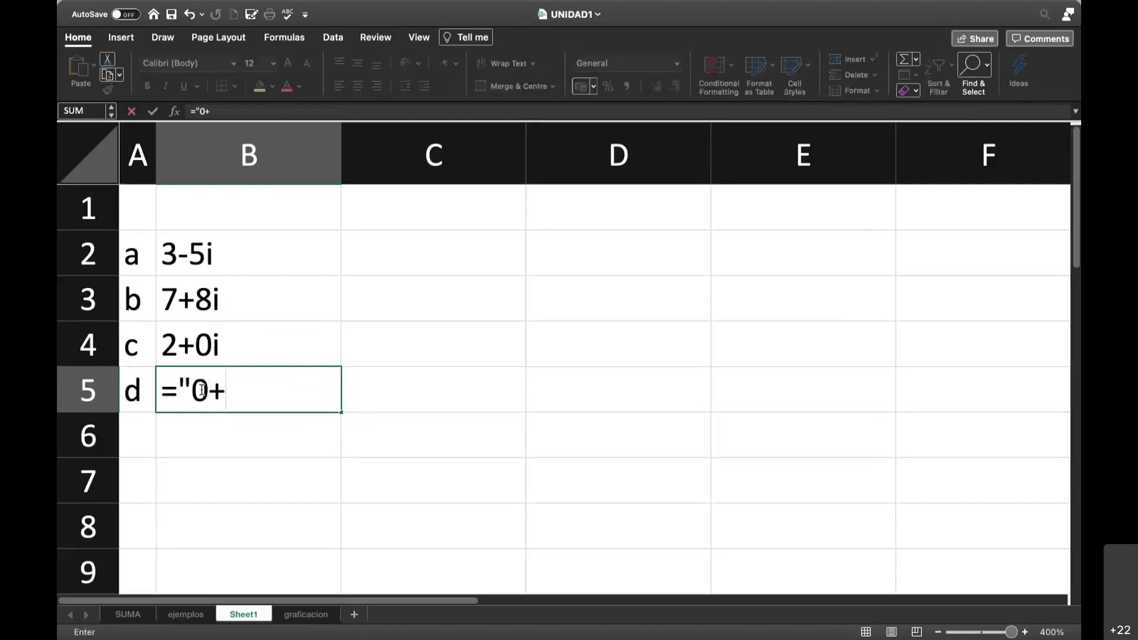
key("BackSpace")
type("-")
type("6")
type("i\"")
key("Return")
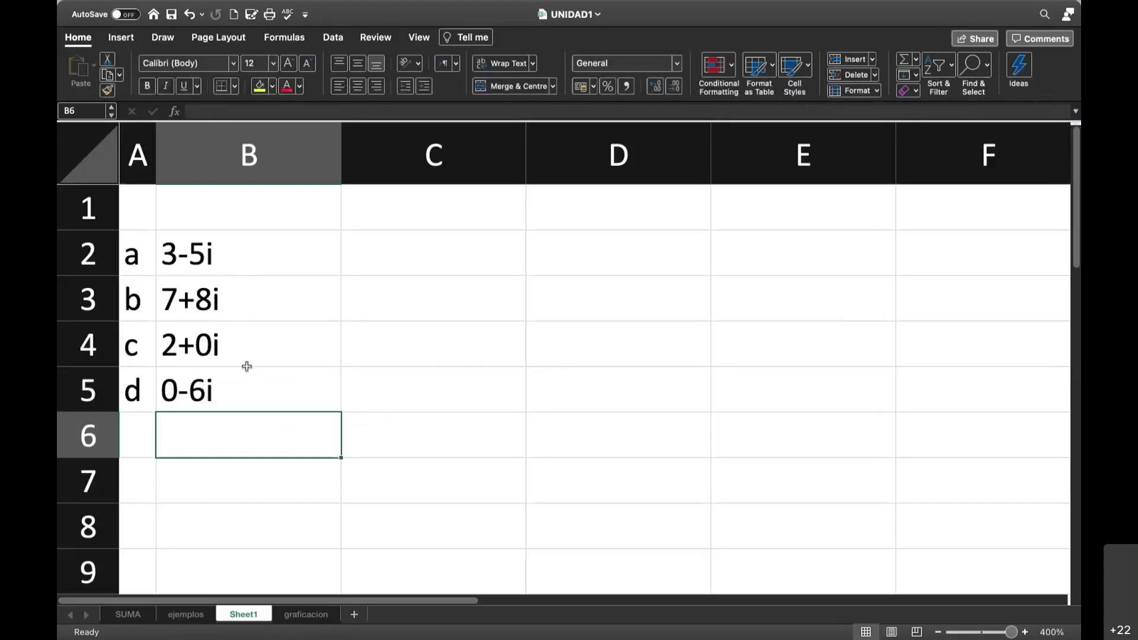
left_click(234, 216)
- Give column B the heading Complejo and narrow it to fit the numbers
type("C")
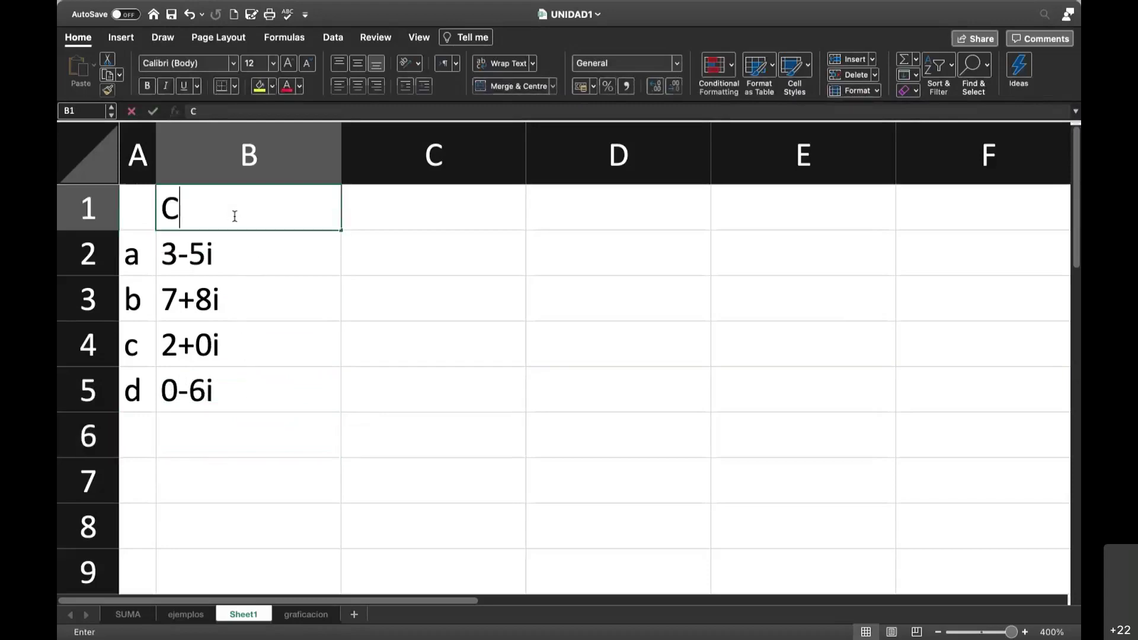
type("omplejo")
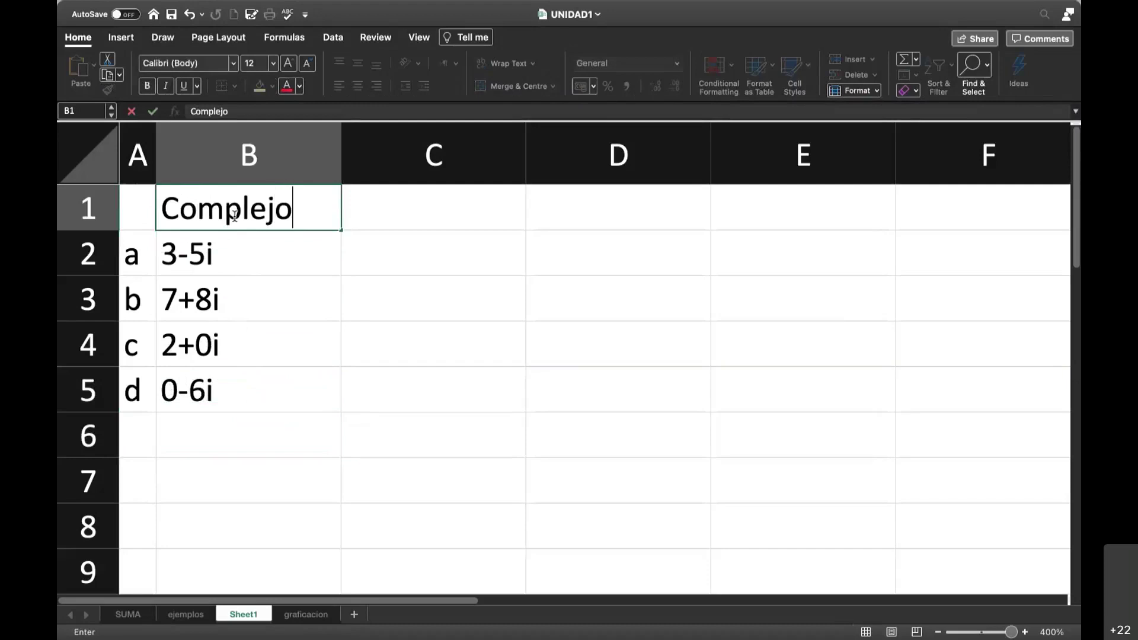
left_click(344, 246)
left_click_drag(340, 147, 304, 148)
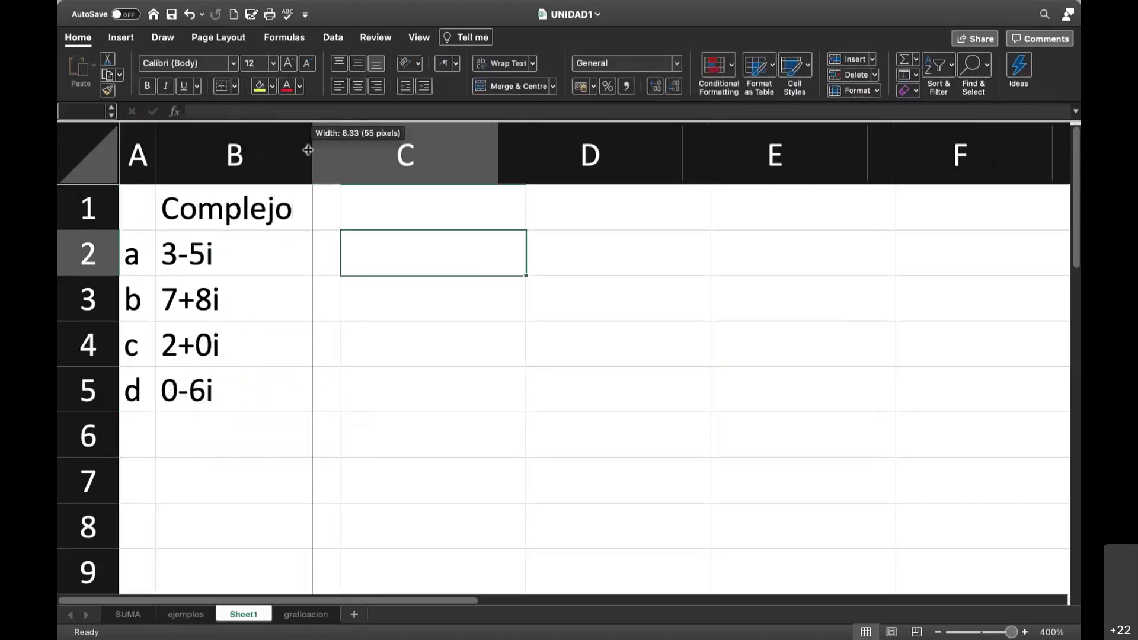
- Select the complex numbers in B2:B5, then widen column A and pick A6
left_click(214, 245)
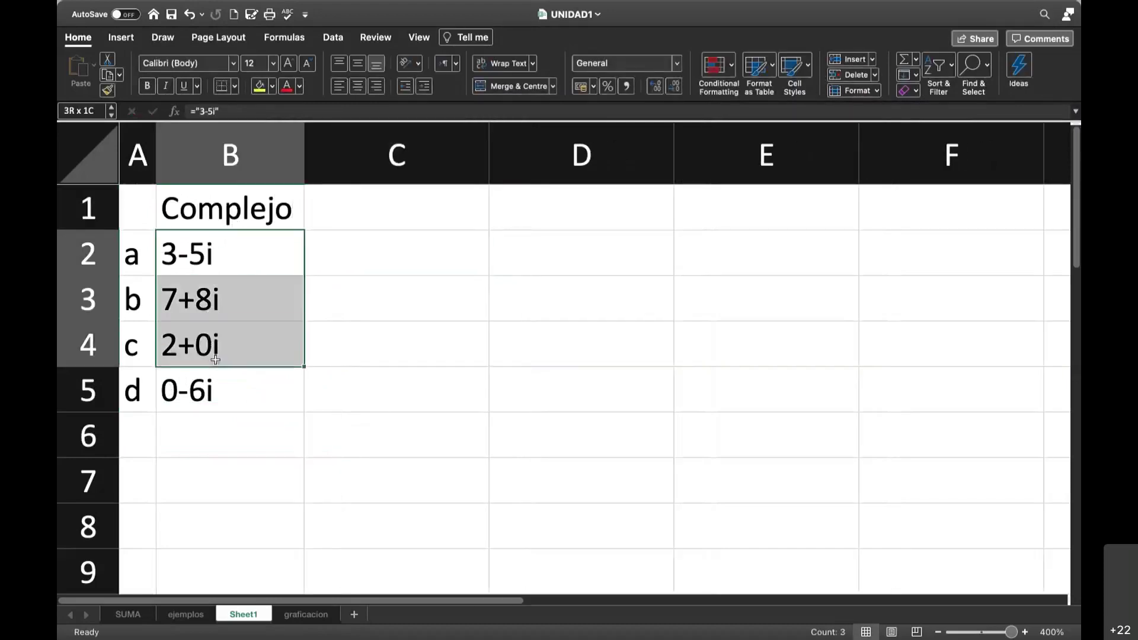
left_click_drag(213, 245, 218, 386)
left_click(380, 251)
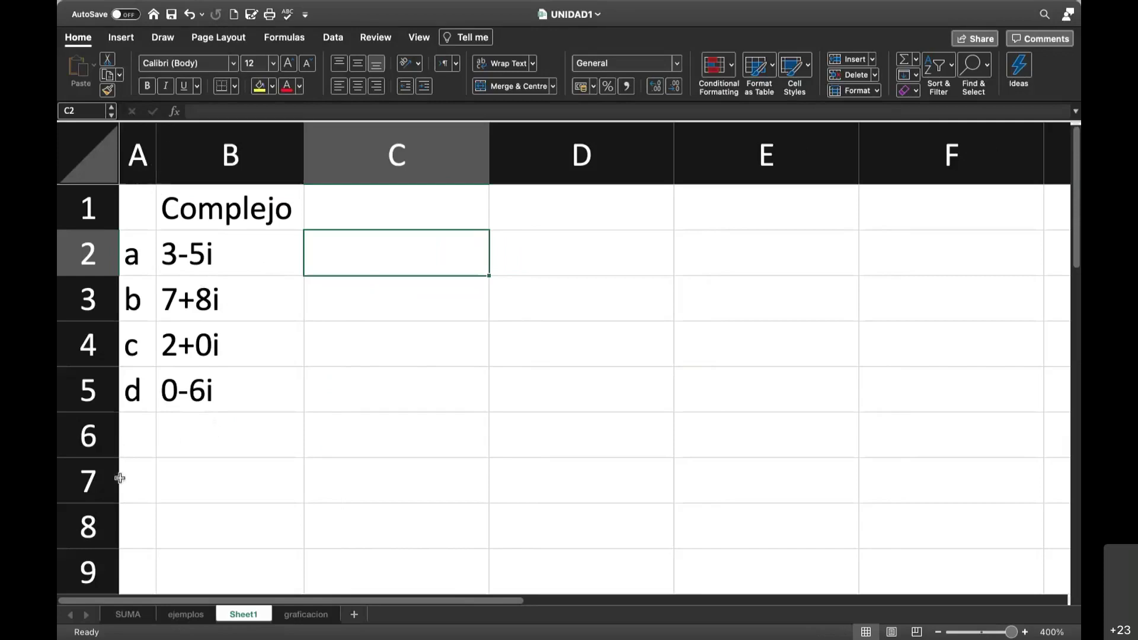
left_click_drag(156, 142, 190, 141)
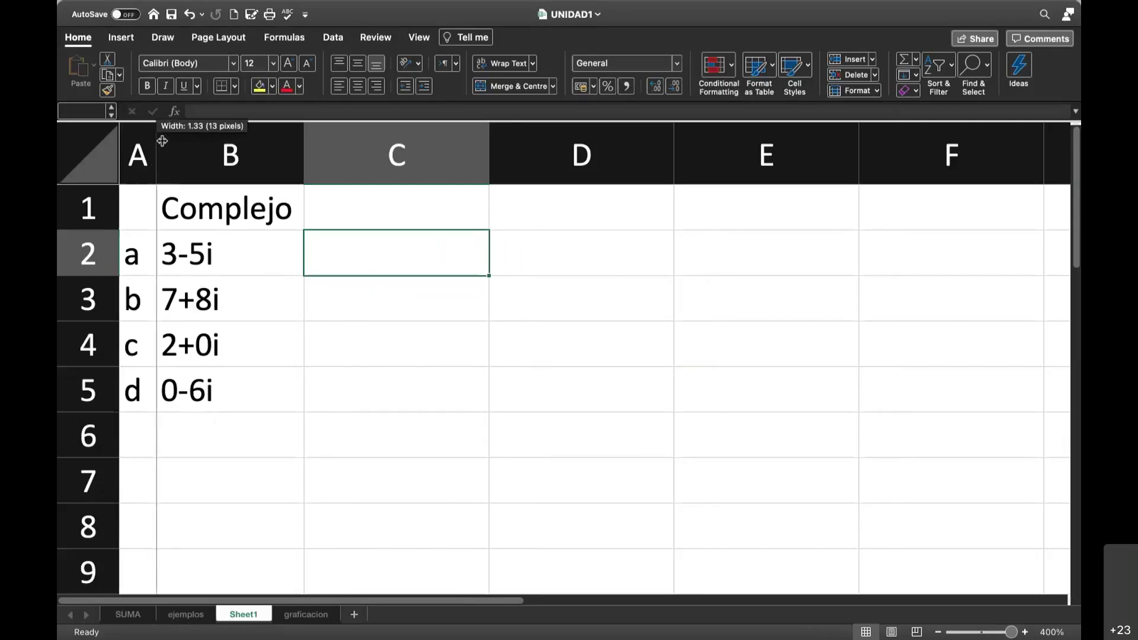
left_click(157, 429)
- Label A6 a+b and enter =IMSUM(B2,B3) in B6, giving 10+3i
type("a+")
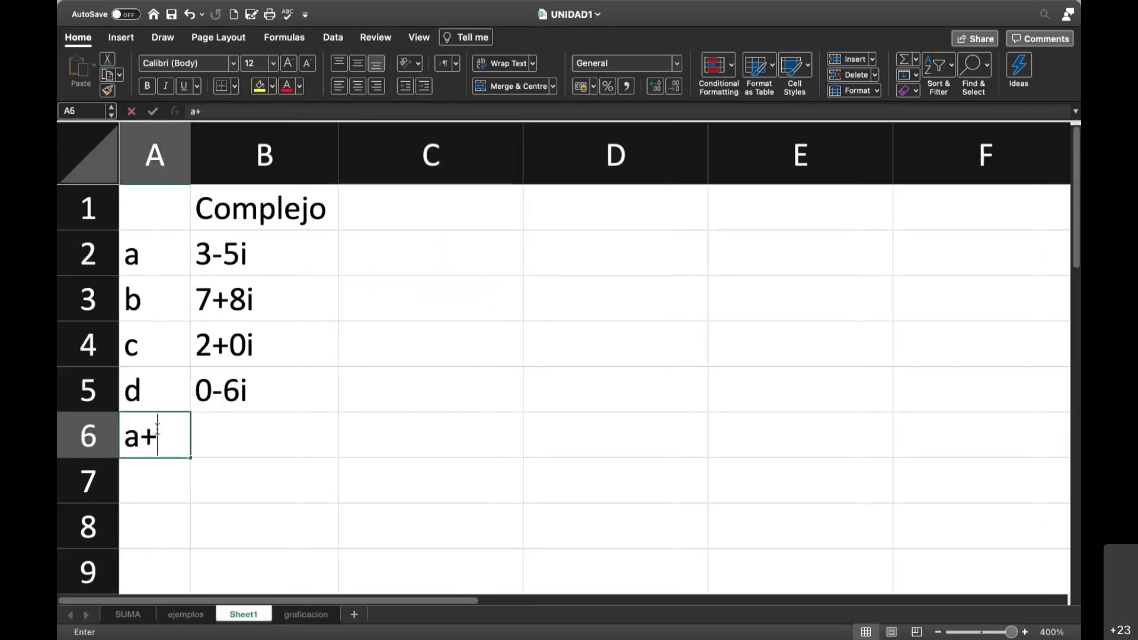
type("b")
key("Tab")
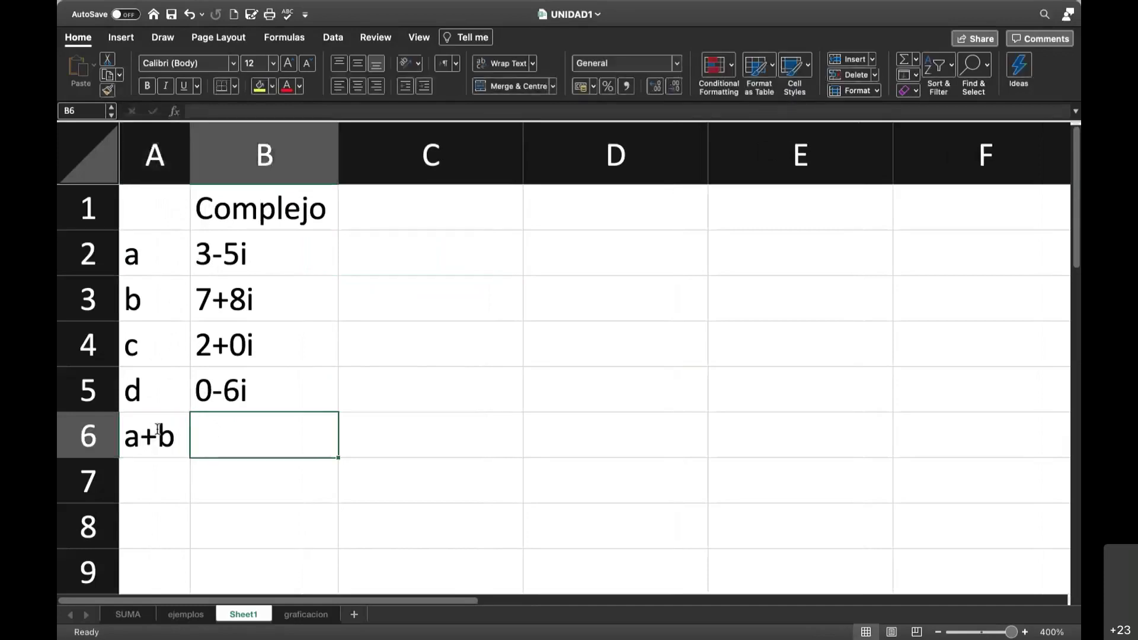
type("=imsum(")
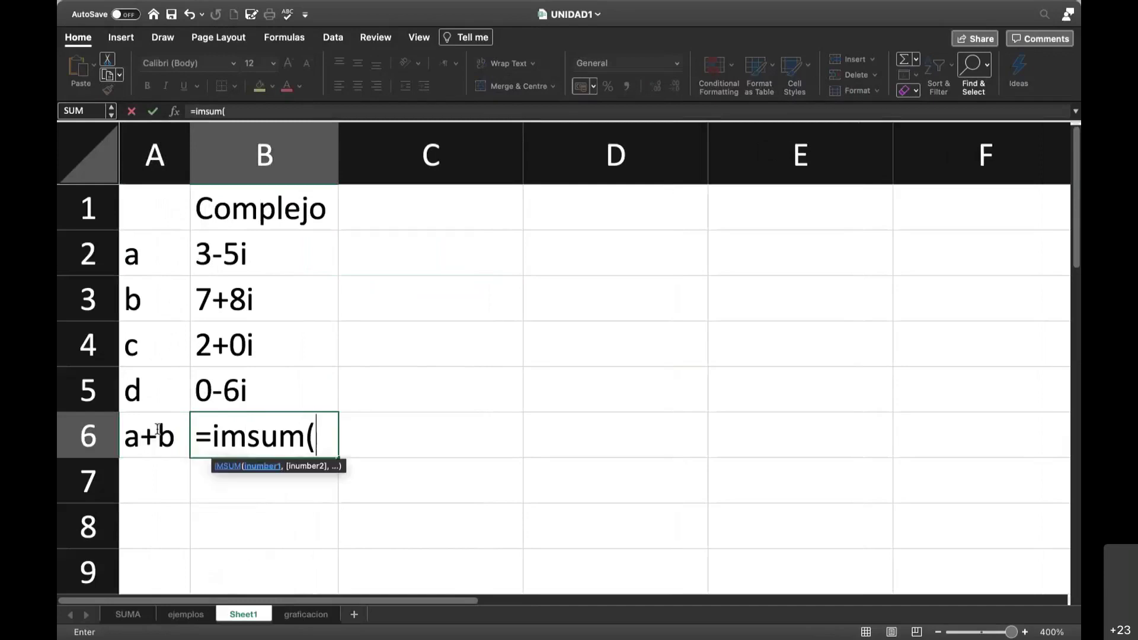
left_click(231, 259)
type(",")
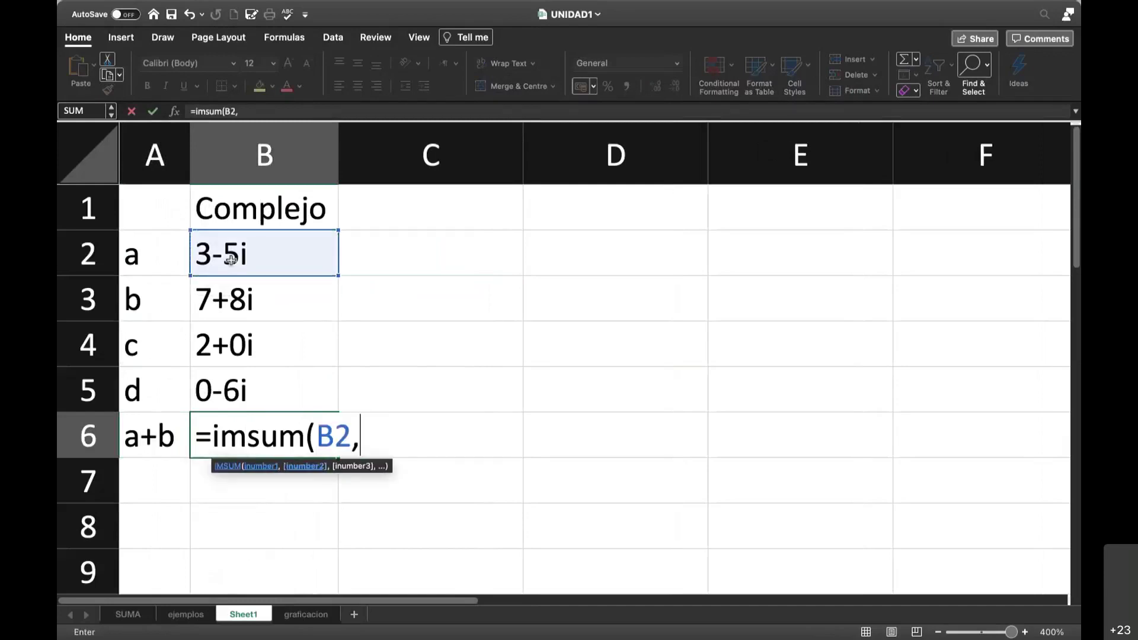
left_click(243, 301)
type(")")
key("Return")
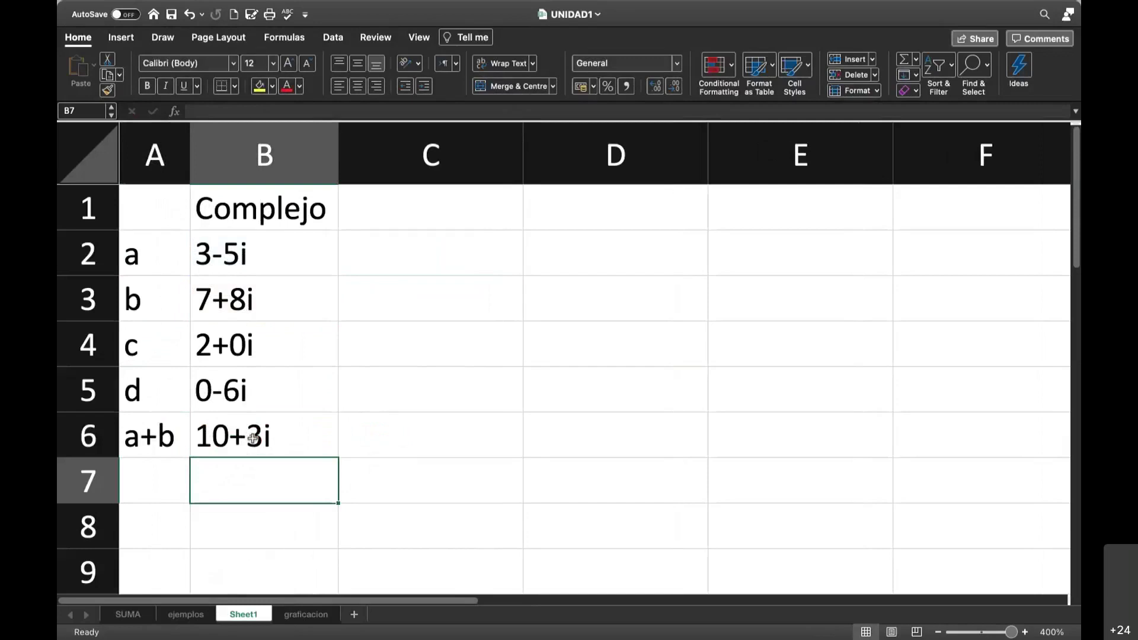
- Enter =IMREAL(B2) in C2, showing 3, and widen column C
left_click(377, 252)
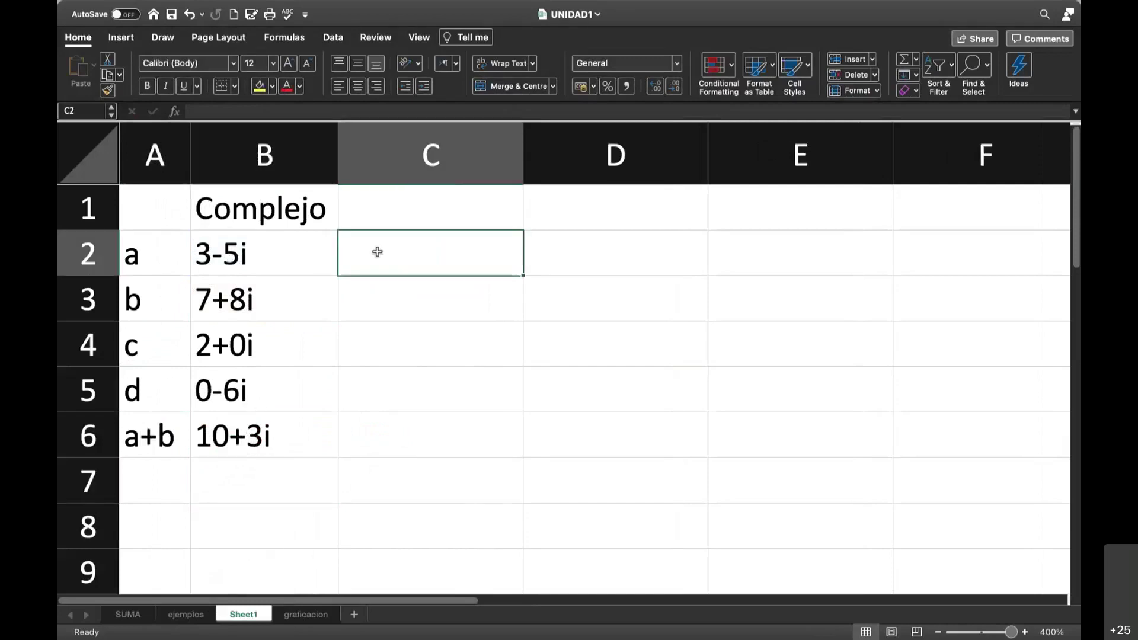
type("=")
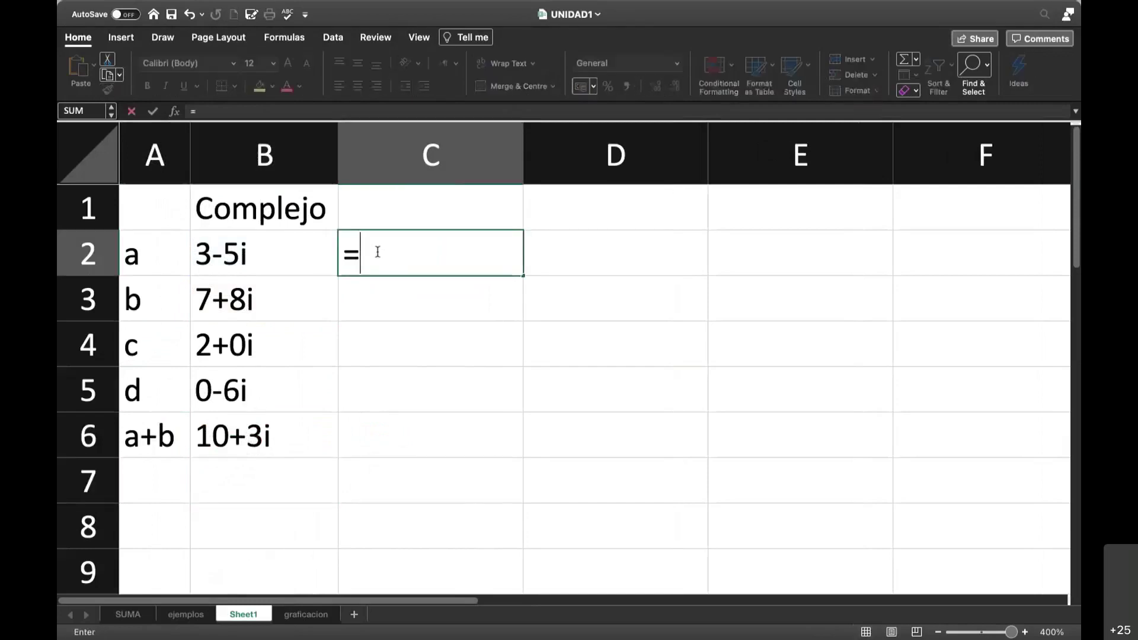
type("imreal")
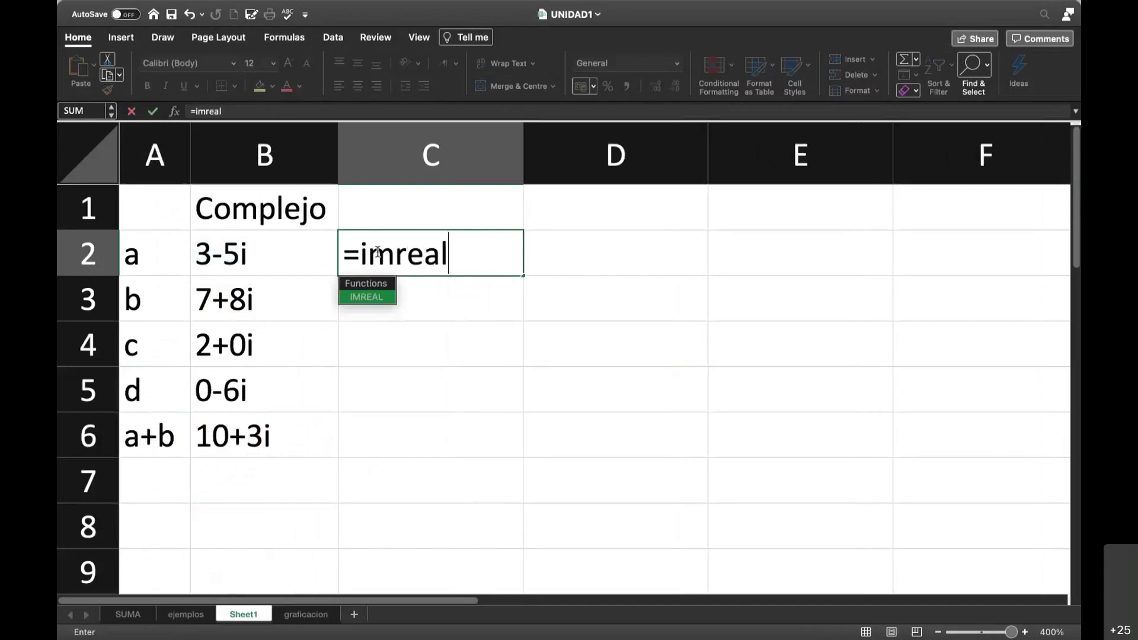
type("(")
left_click(259, 253)
type(")")
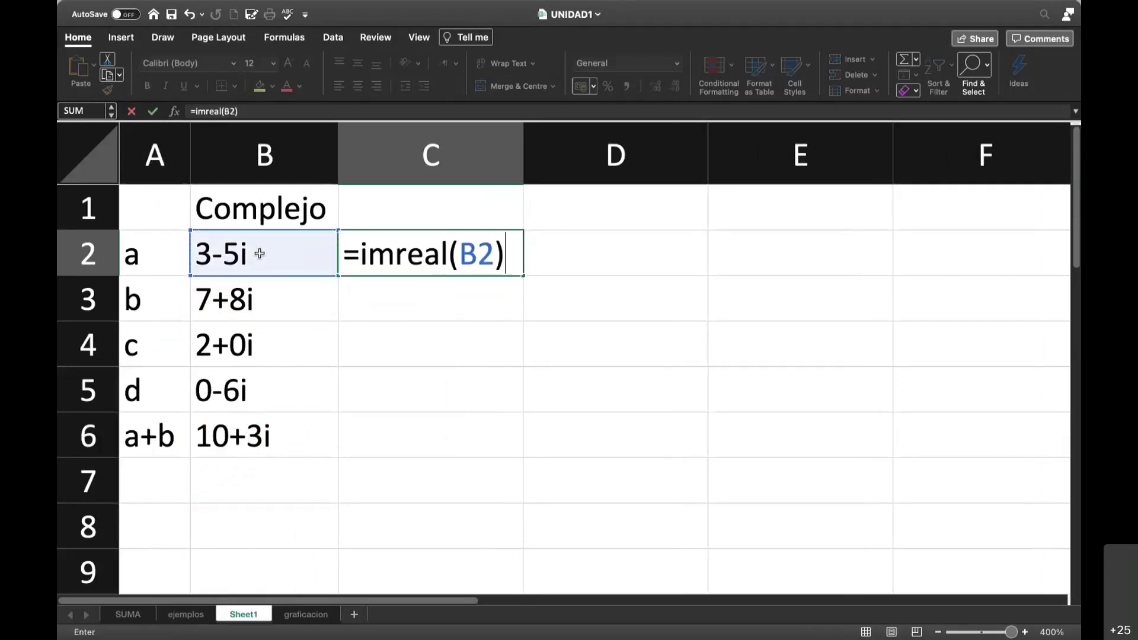
key("Return")
left_click(423, 256)
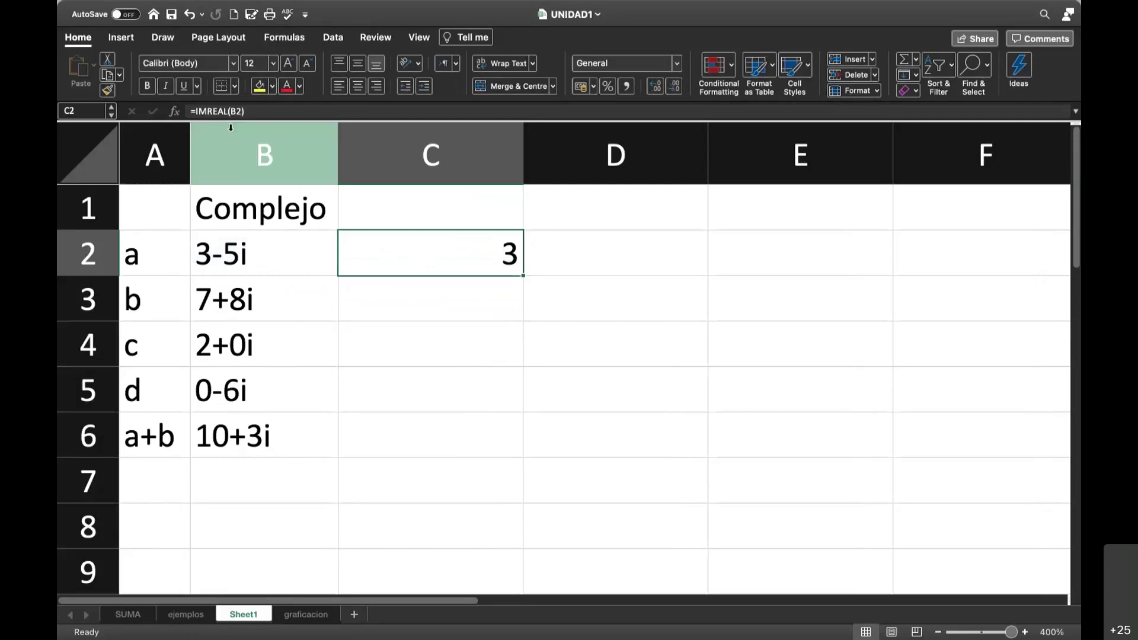
left_click_drag(519, 145, 603, 145)
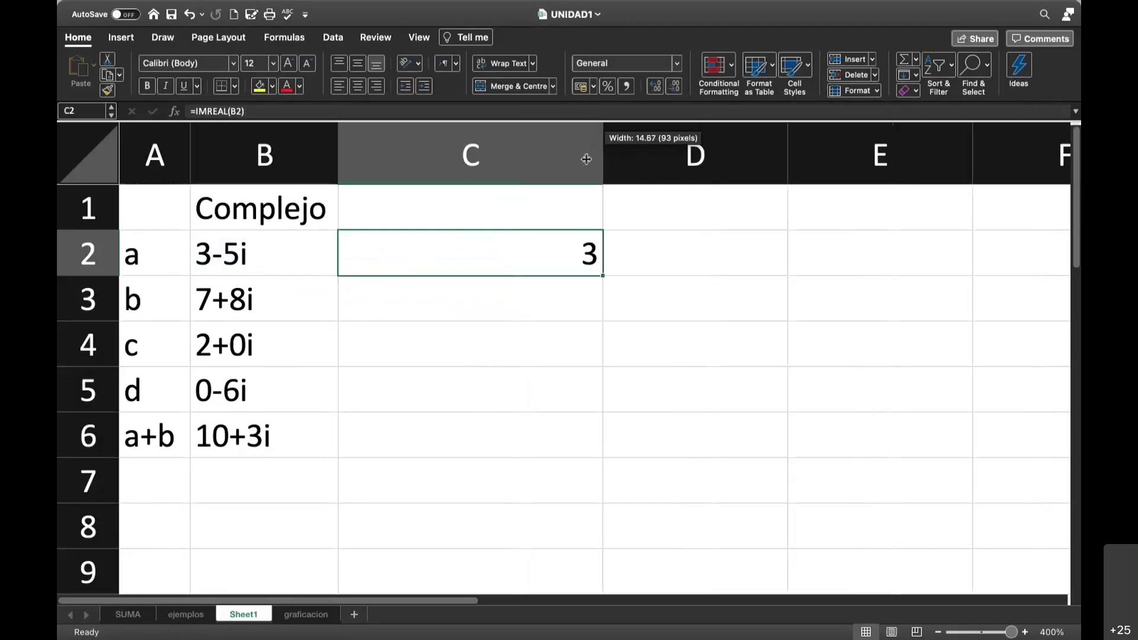
left_click(228, 111)
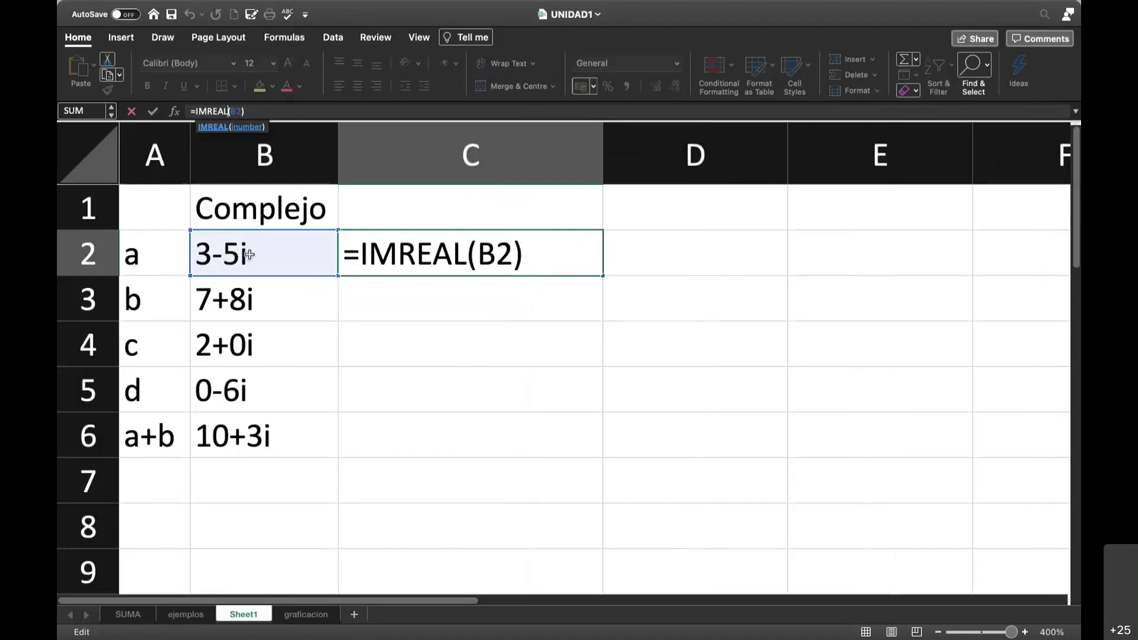
- Head column C with Re and briefly view the graficacion sheet
left_click(376, 213)
type("Rw")
key("BackSpace")
type("e")
key("Return")
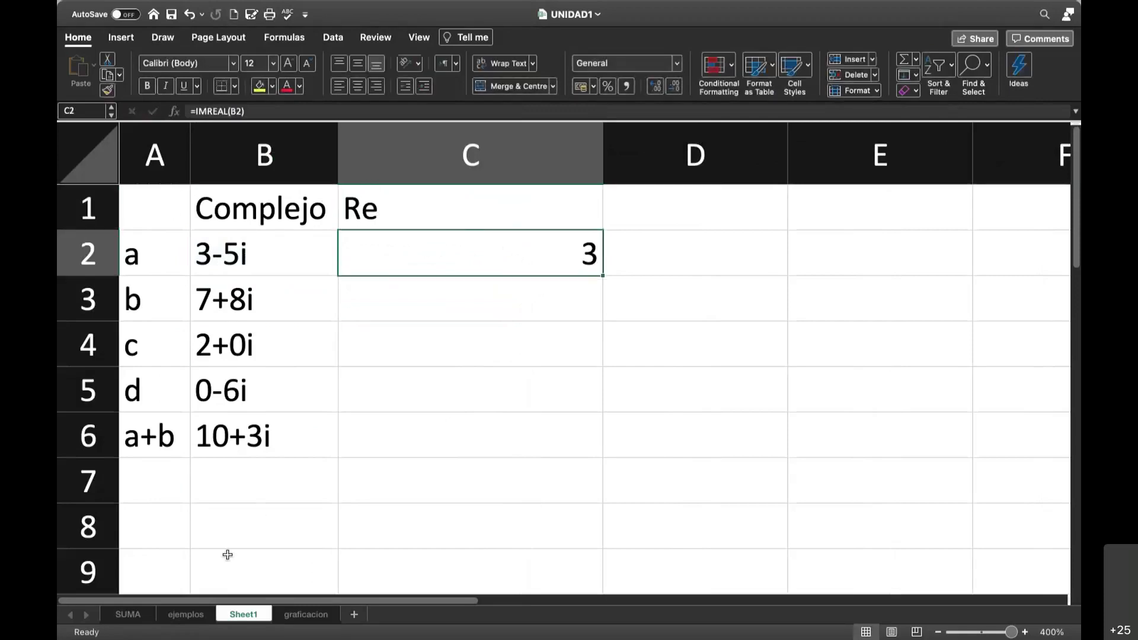
left_click(302, 617)
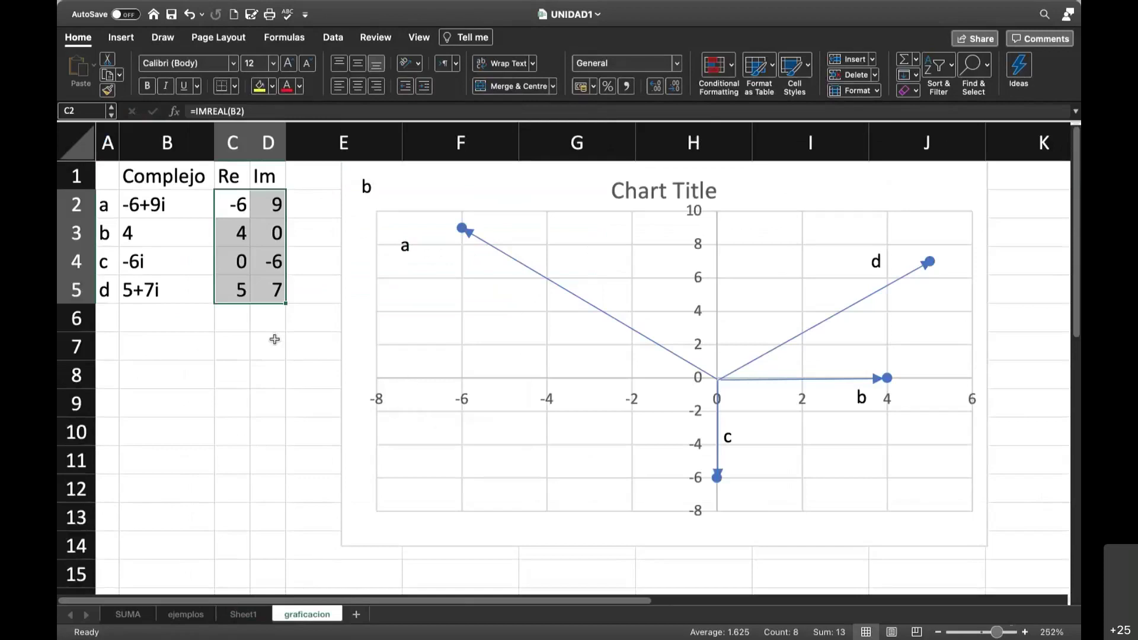
left_click(243, 615)
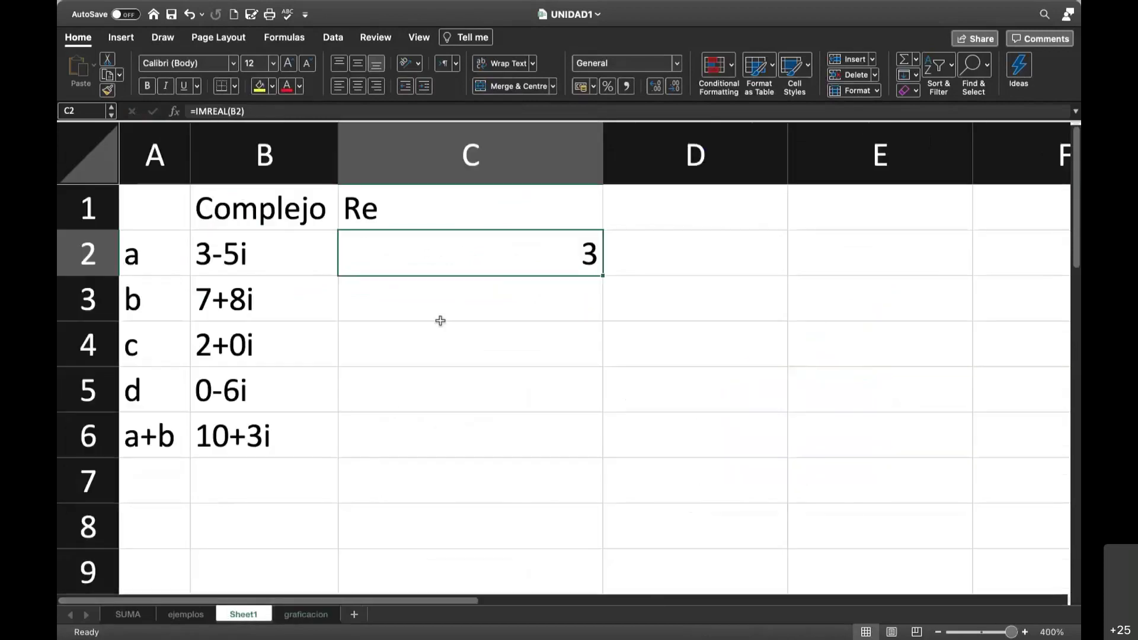
- Head D1 with Im and enter =IMAGINARY(B2) in D2, showing -5
left_click(652, 204)
type("Im")
key("Return")
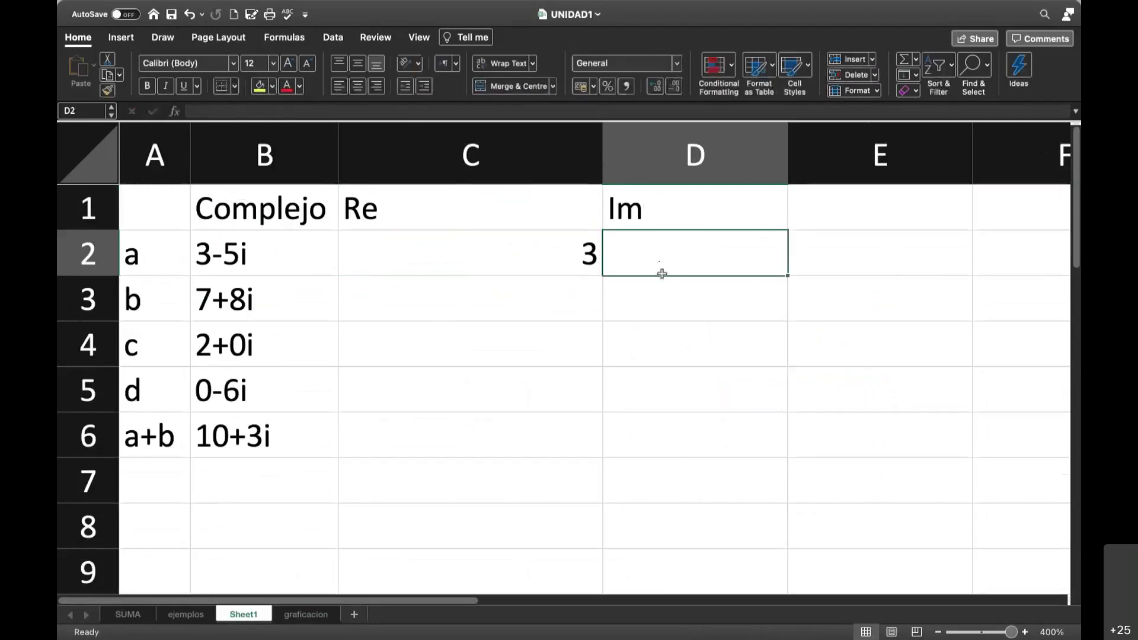
double_click(662, 273)
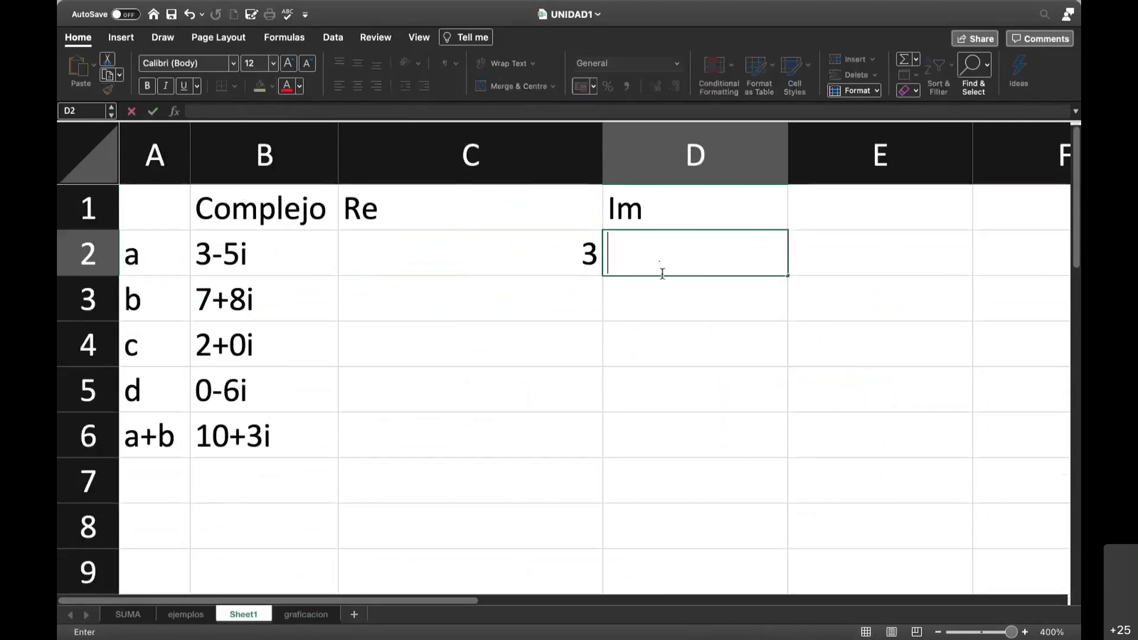
type("=imaginary(")
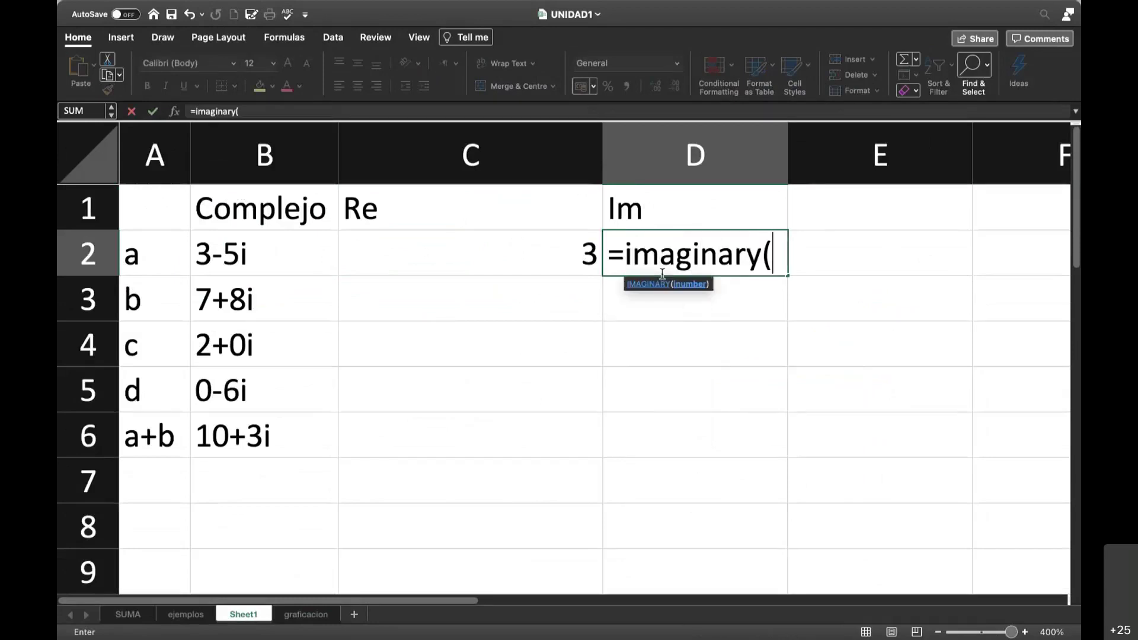
left_click(261, 257)
type(")")
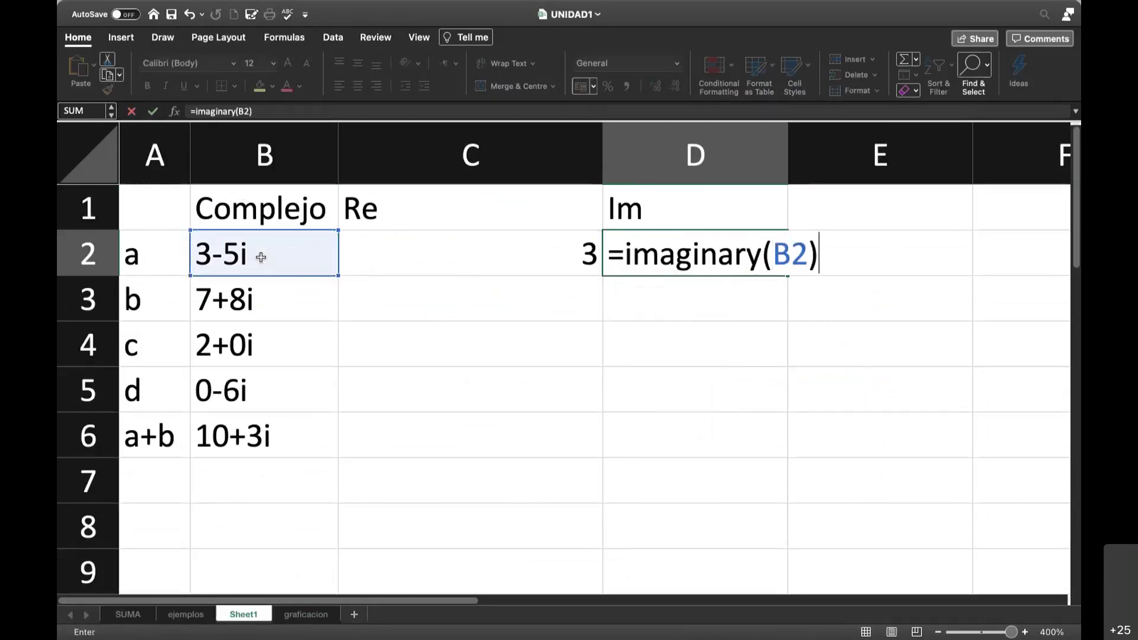
key("Return")
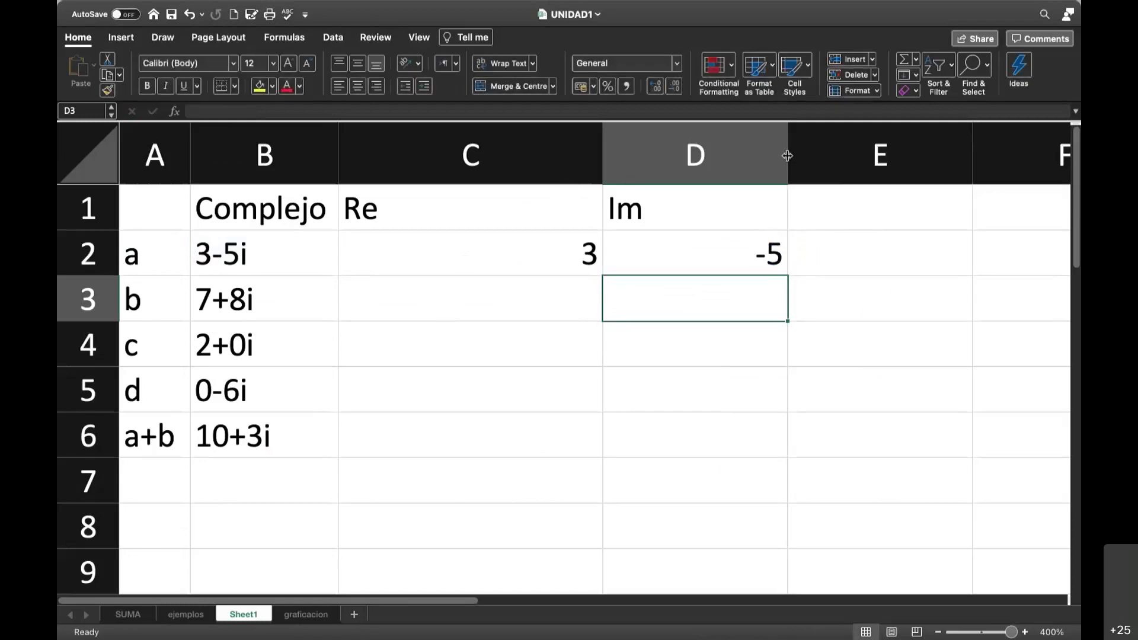
- Widen column D and review D2's formula
left_click_drag(787, 155, 873, 155)
left_click(719, 248)
left_click(215, 111)
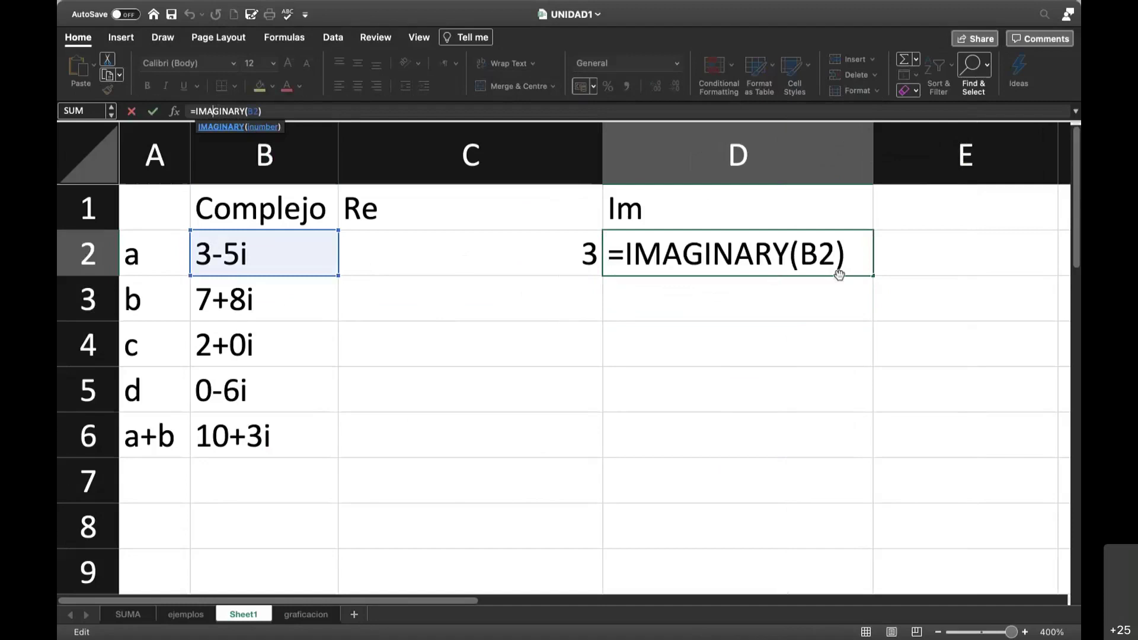
left_click(400, 259)
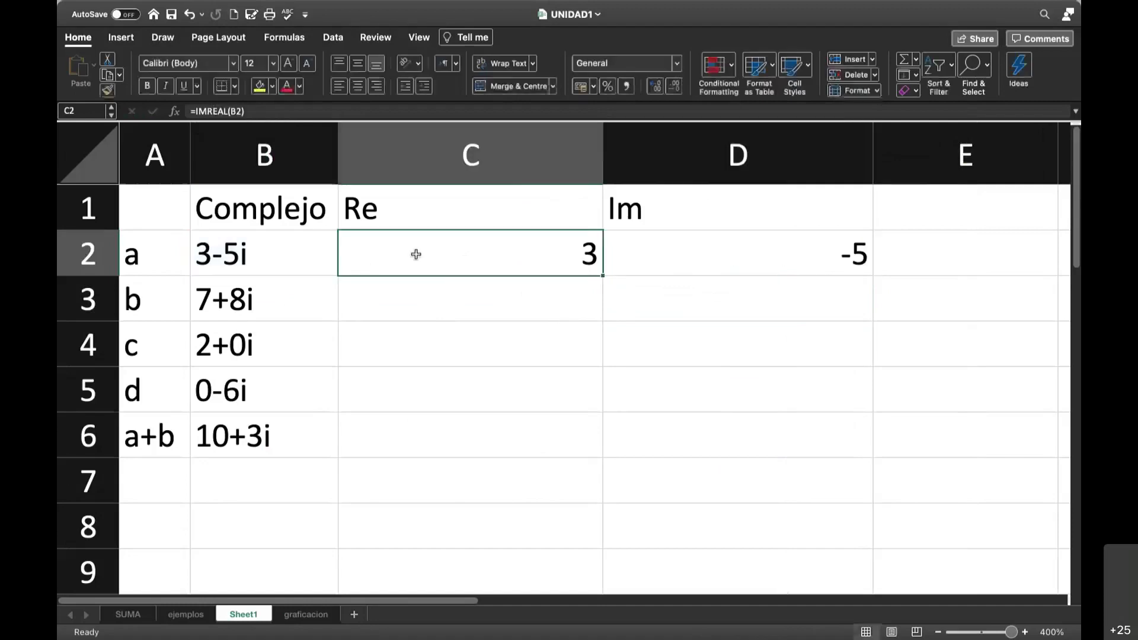
- Fill the Re and Im formulas down to row 5, giving 7/8, 2/0 and 0/-6
left_click_drag(511, 248, 744, 247)
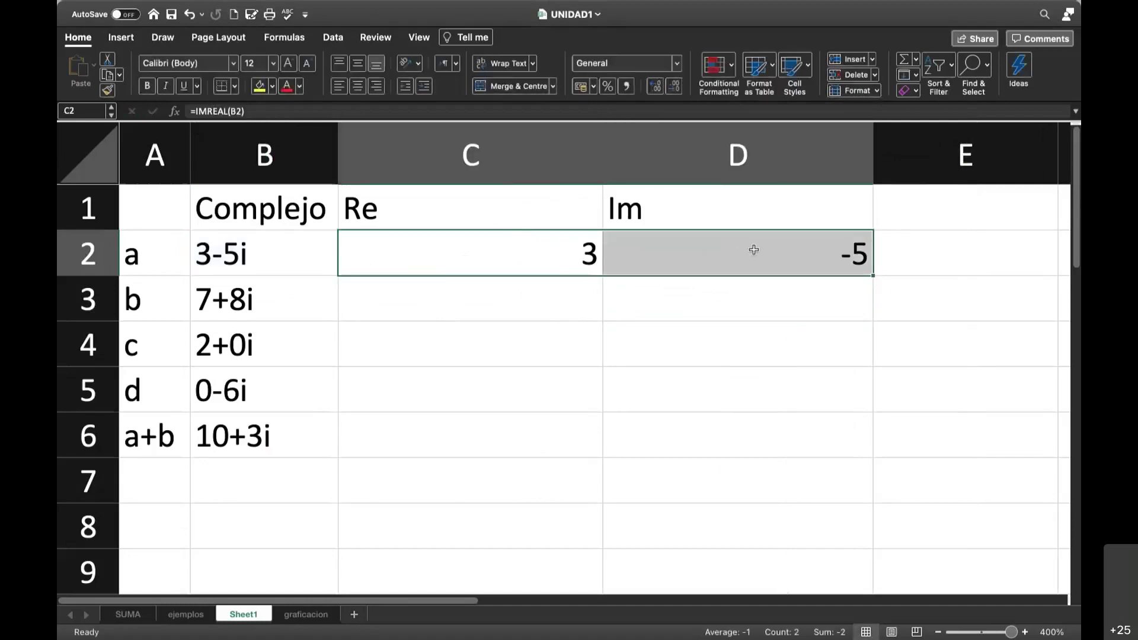
left_click_drag(874, 276, 855, 397)
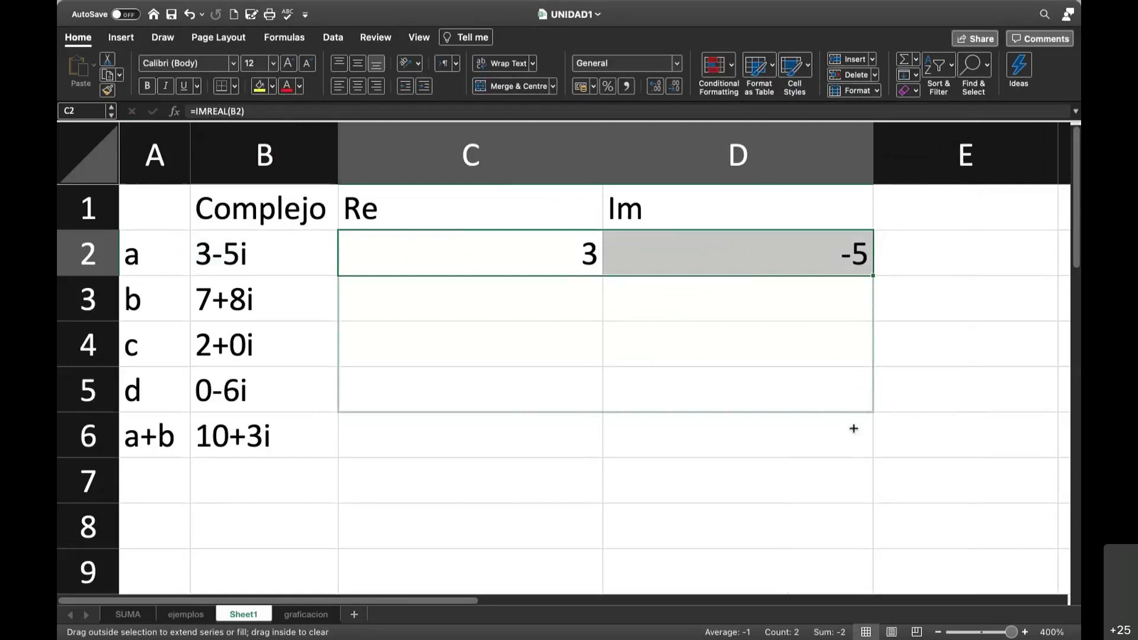
left_click_drag(853, 429, 858, 392)
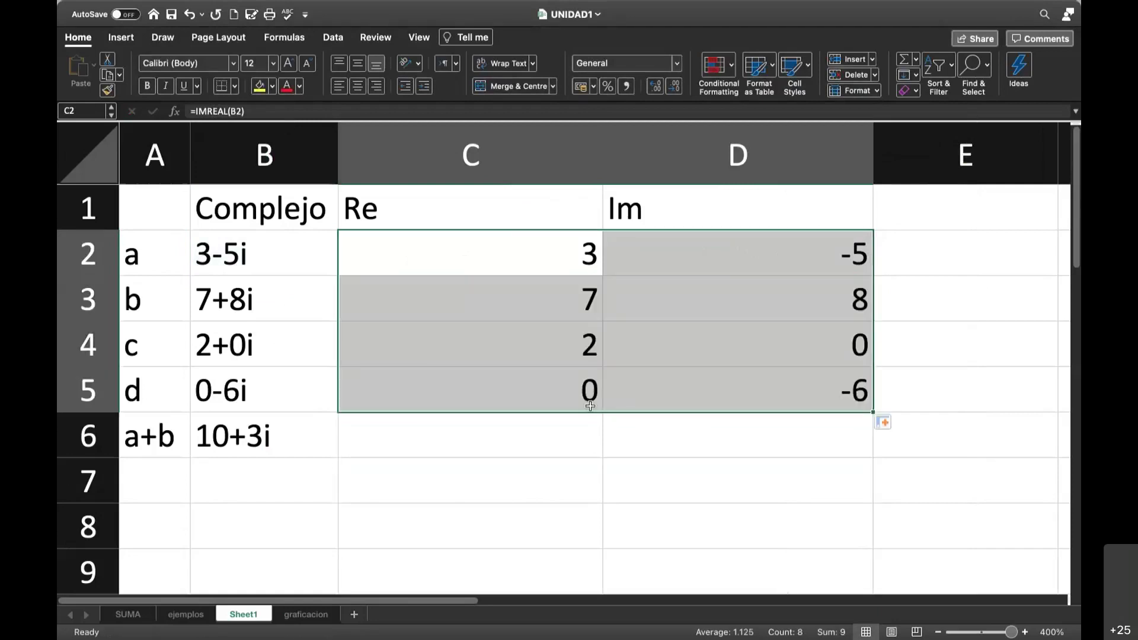
left_click(532, 389)
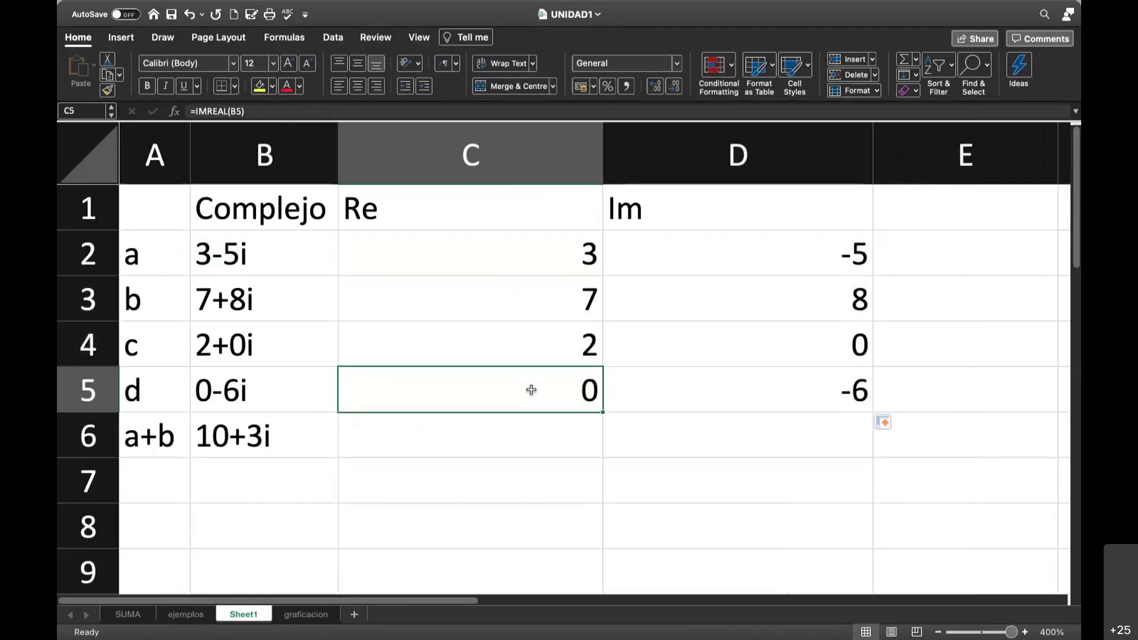
left_click(531, 348)
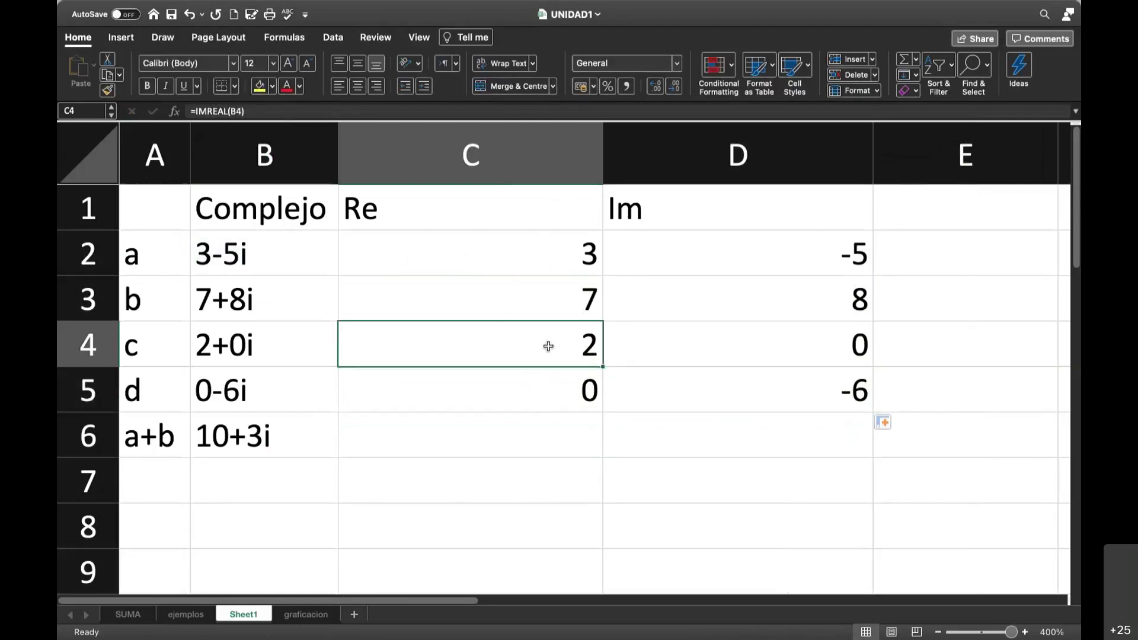
left_click(728, 340)
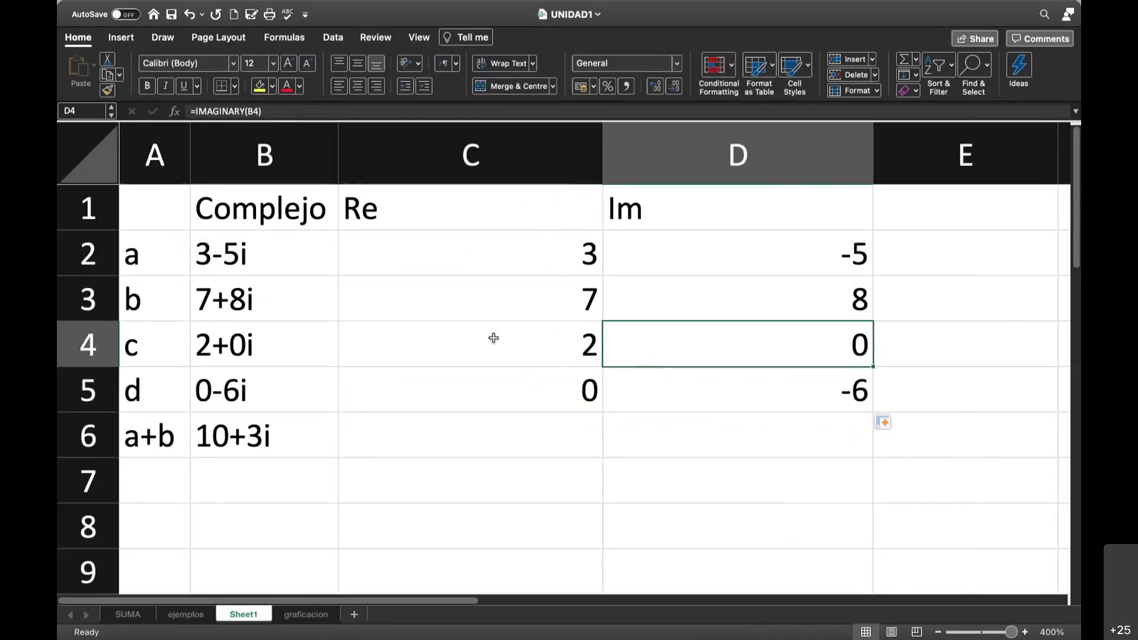
left_click_drag(494, 338, 637, 344)
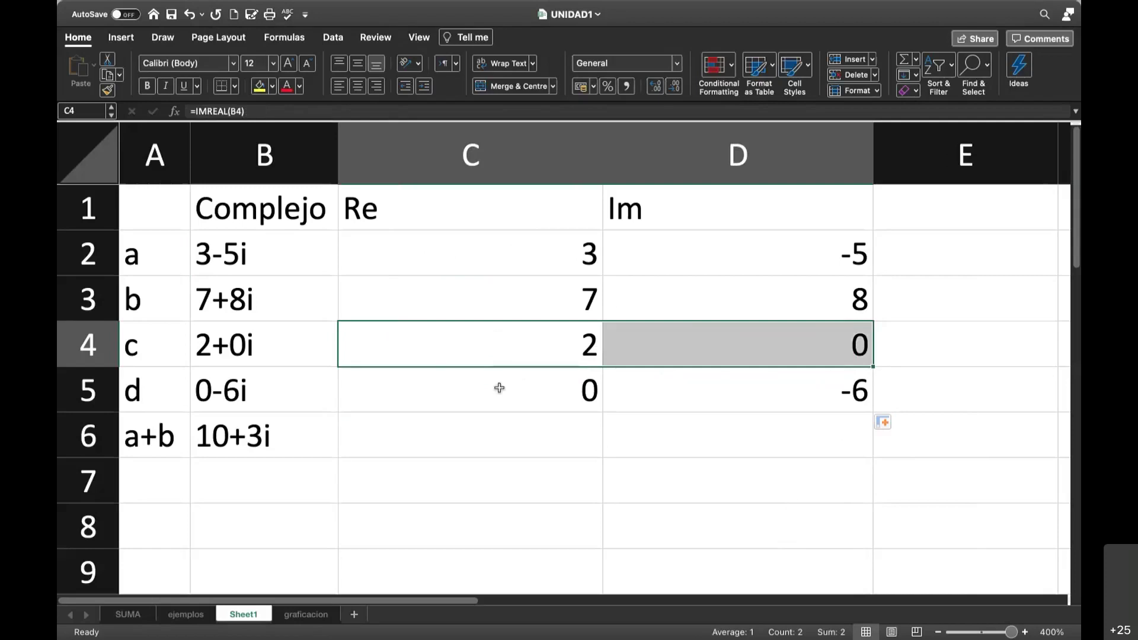
left_click_drag(499, 388, 673, 385)
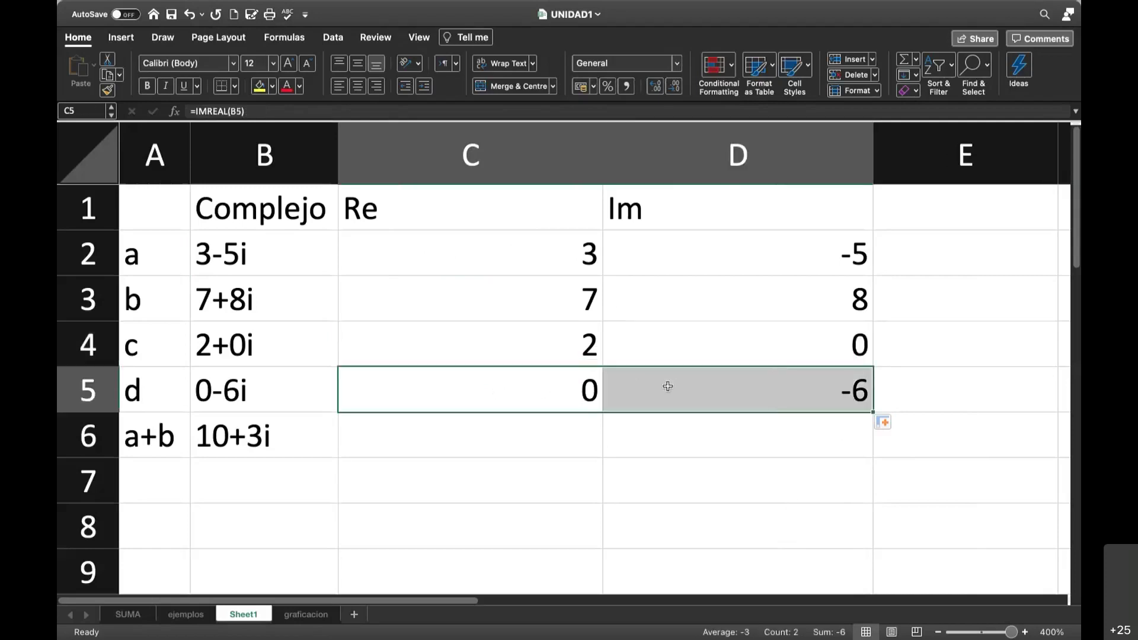
left_click(520, 391)
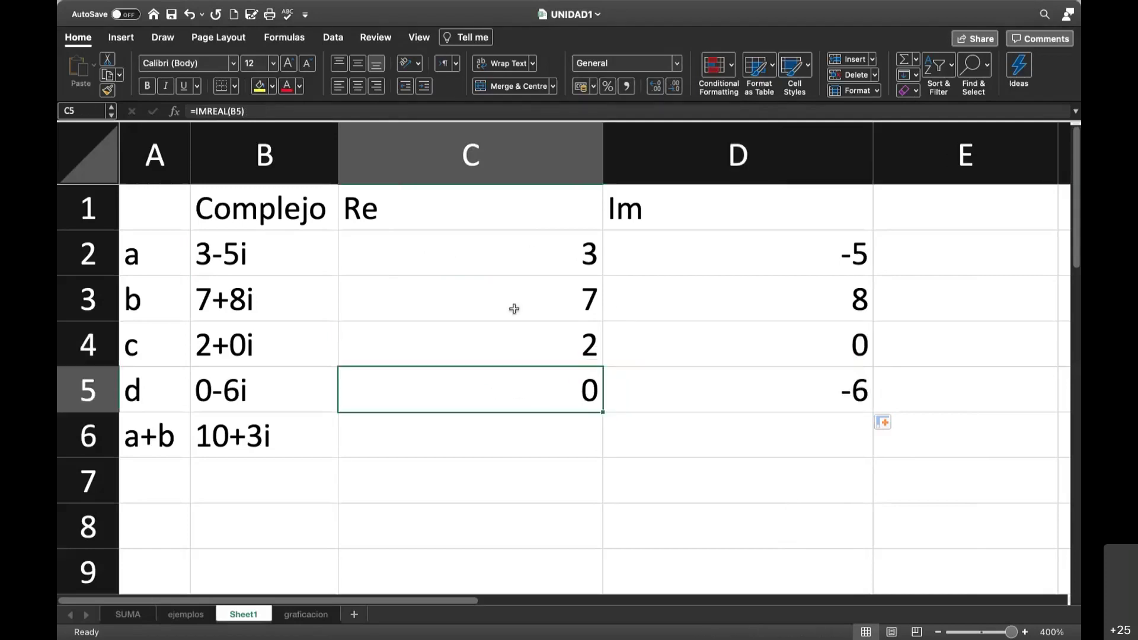
- Shade C2:C6 yellow and D2:D6 green
left_click_drag(538, 242, 536, 429)
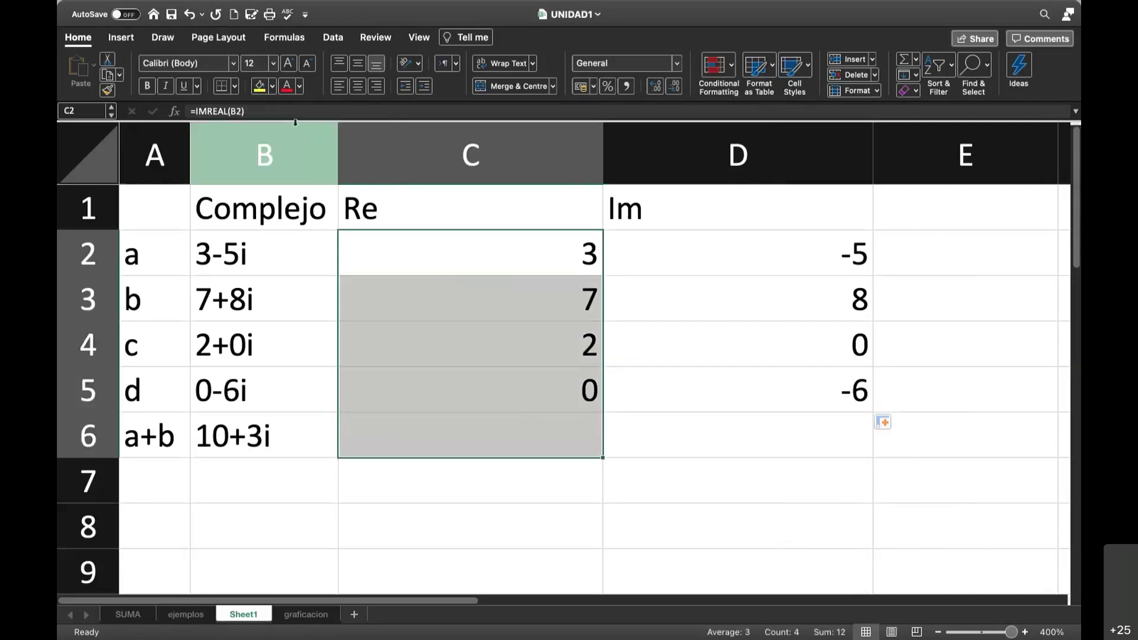
key("super+y")
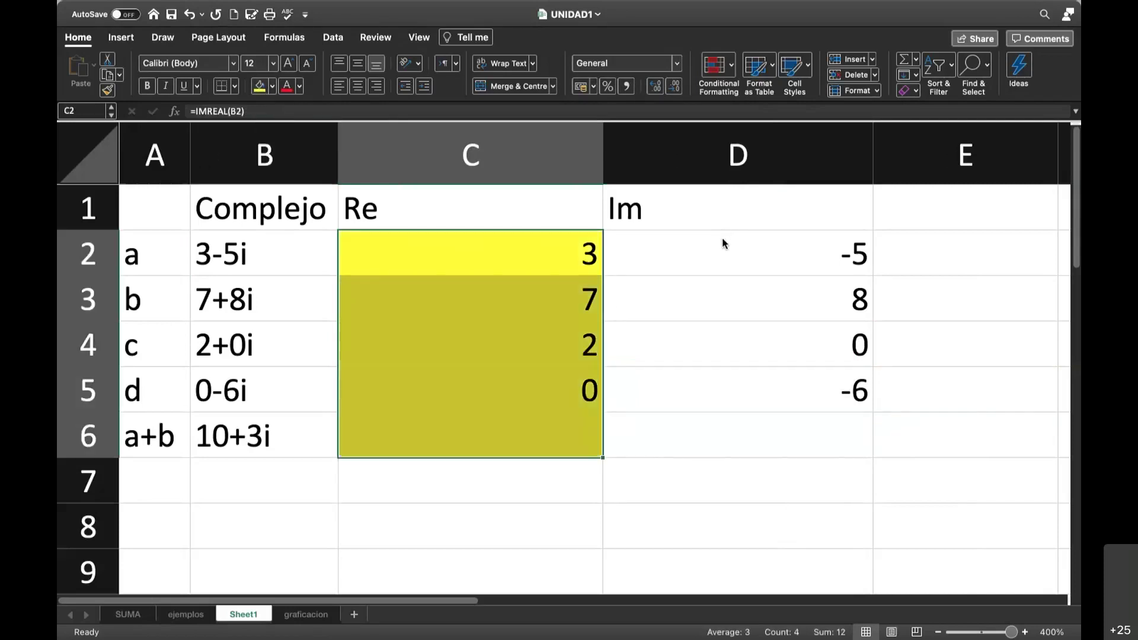
left_click_drag(721, 237, 718, 419)
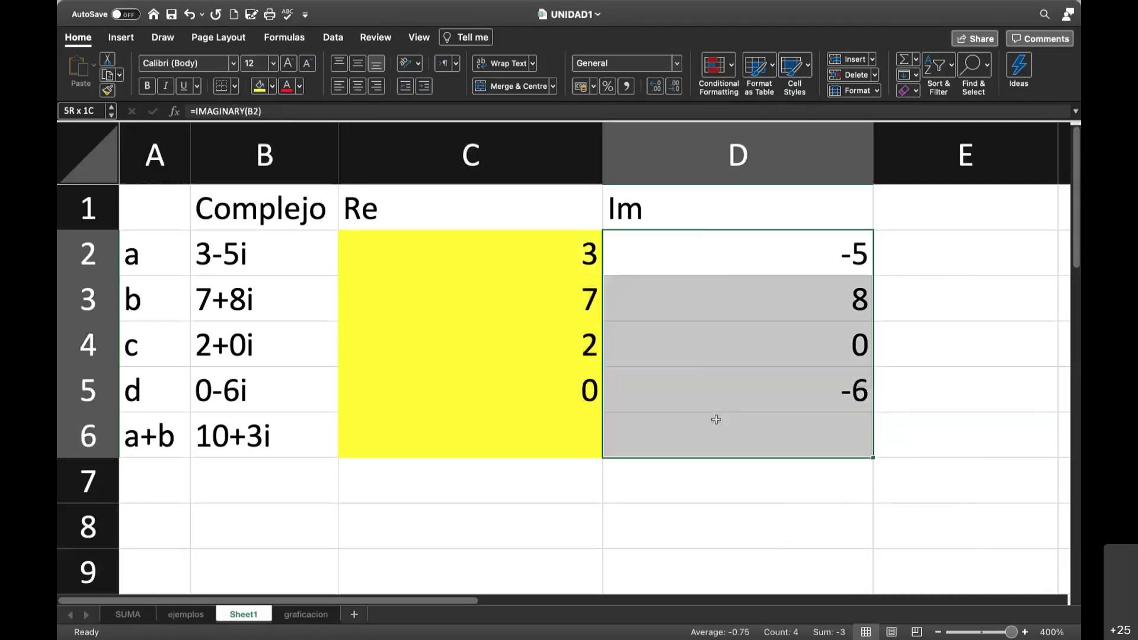
left_click(272, 87)
left_click(315, 248)
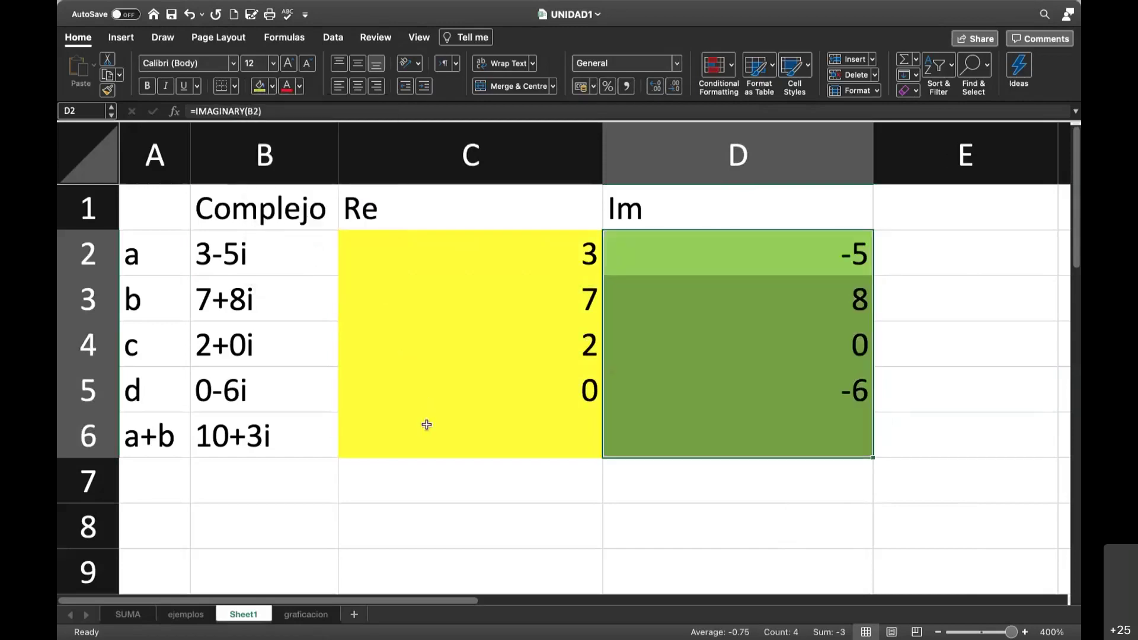
left_click(427, 427)
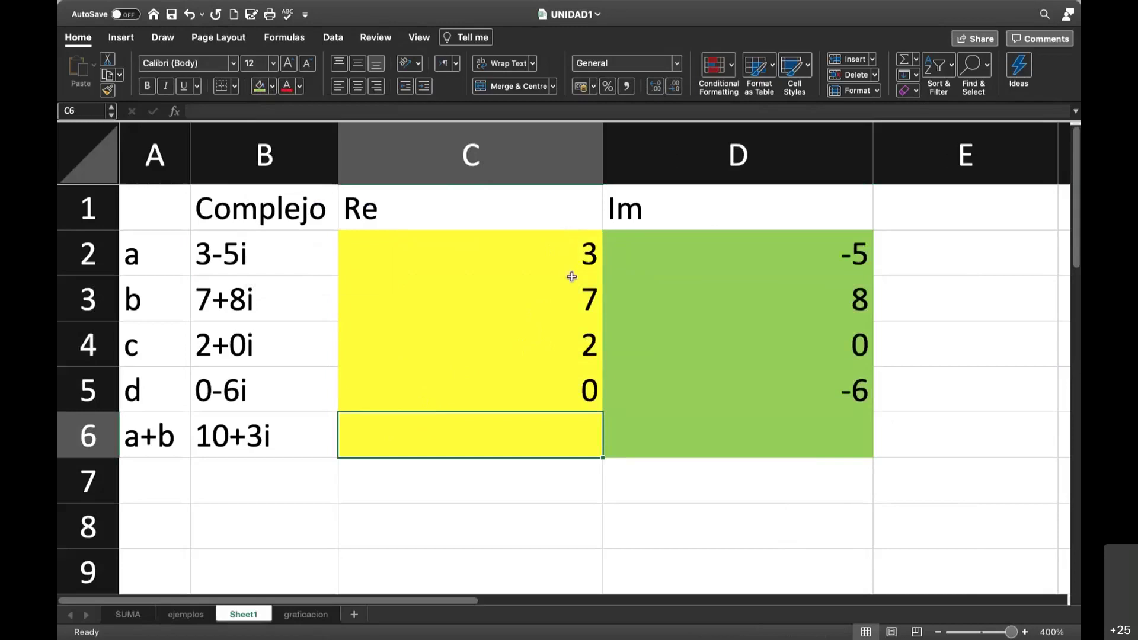
- Enter =C2+C3 in C6 (10) and =D2+D3 in D6 (3)
type("=")
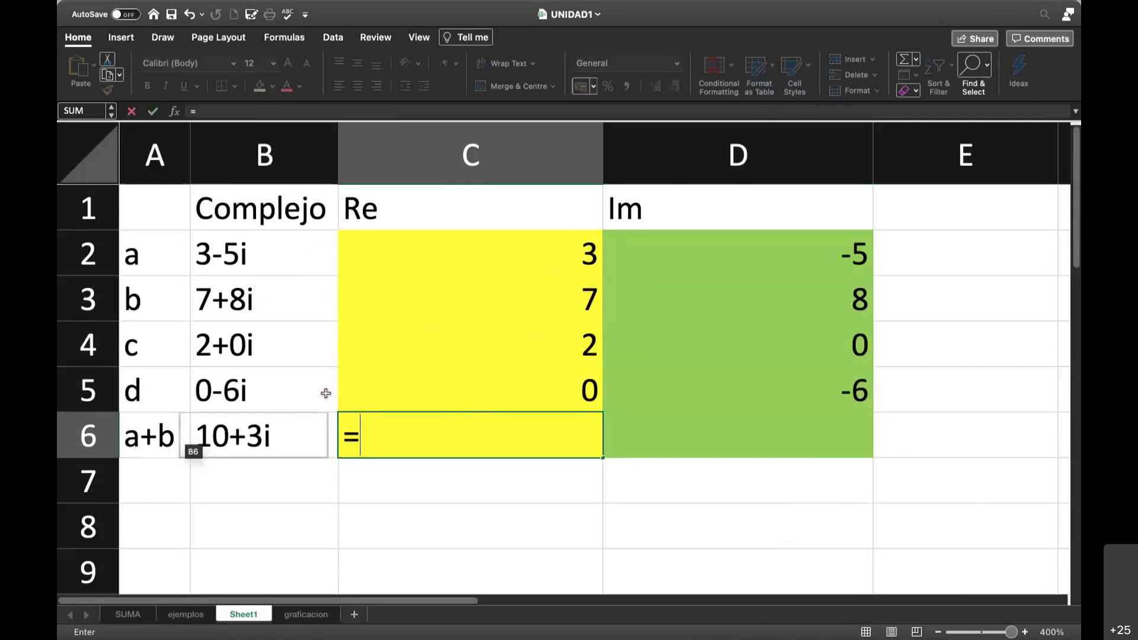
left_click(535, 256)
type("+")
left_click(539, 299)
key("Return")
left_click(668, 428)
type("=")
left_click(767, 249)
type("+")
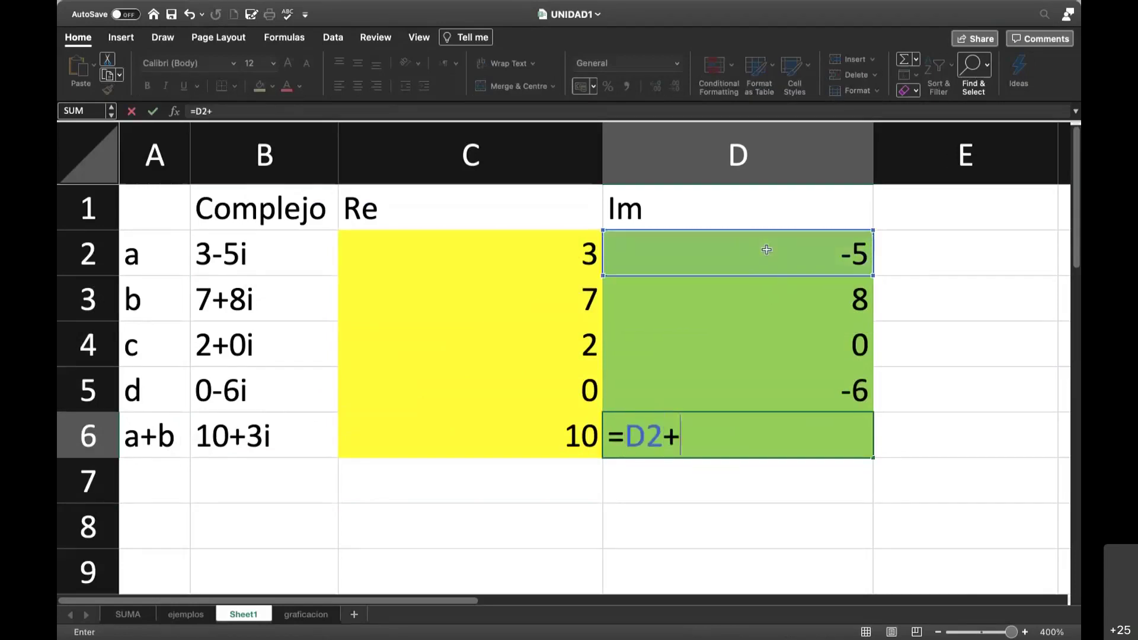
left_click(773, 300)
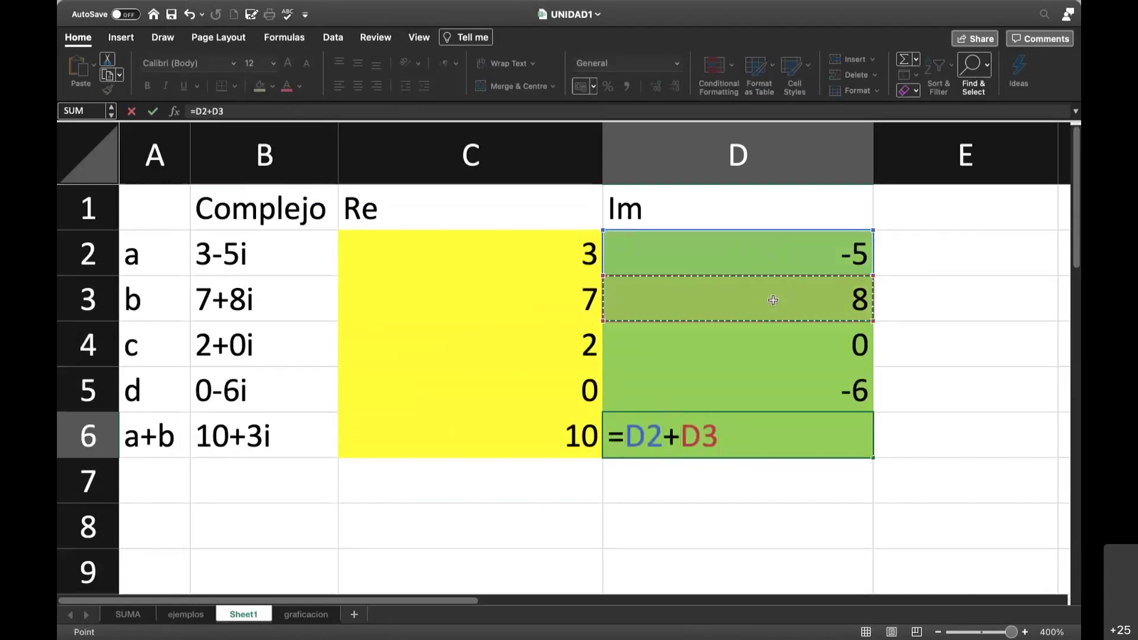
key("Return")
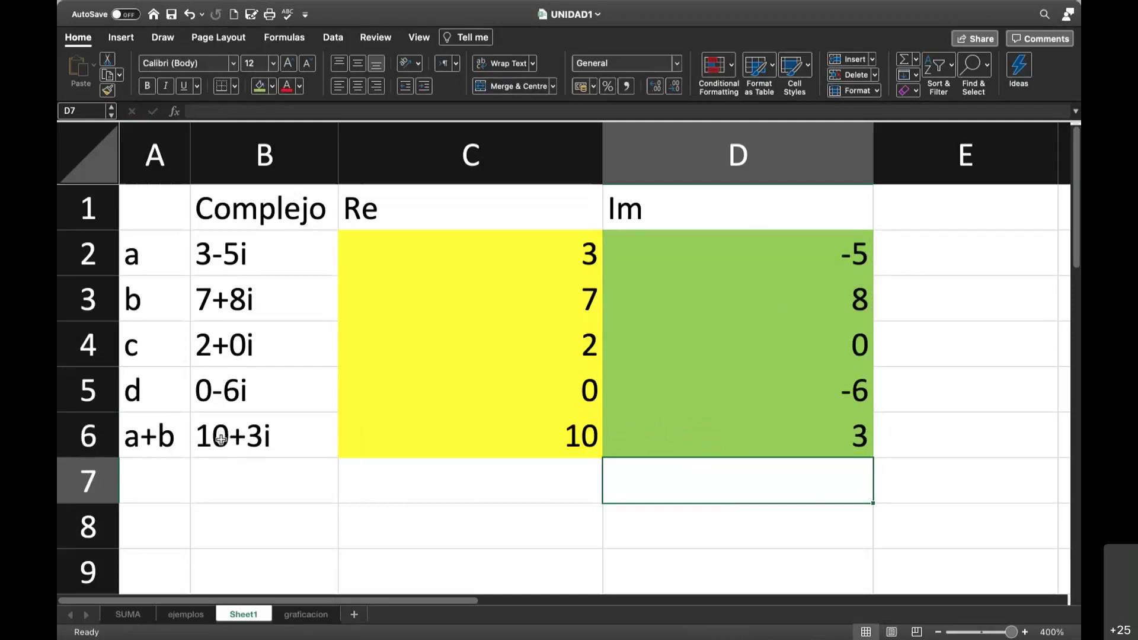
- Check the row 6 results for a+b and widen column A
left_click(221, 439)
left_click_drag(452, 436, 703, 419)
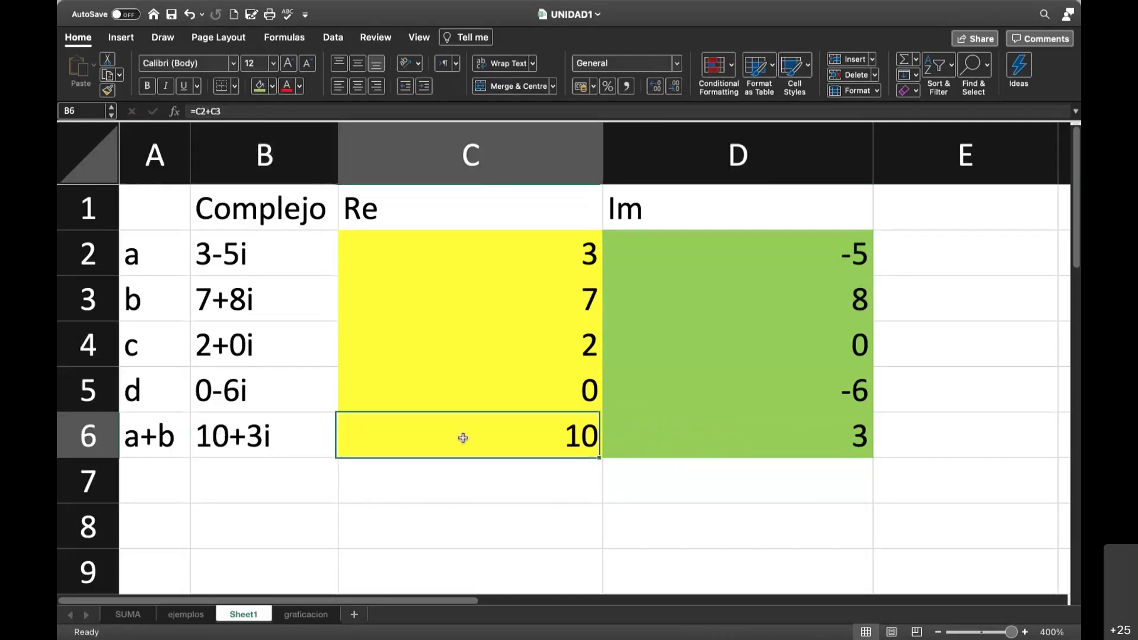
left_click(510, 428)
left_click(718, 429)
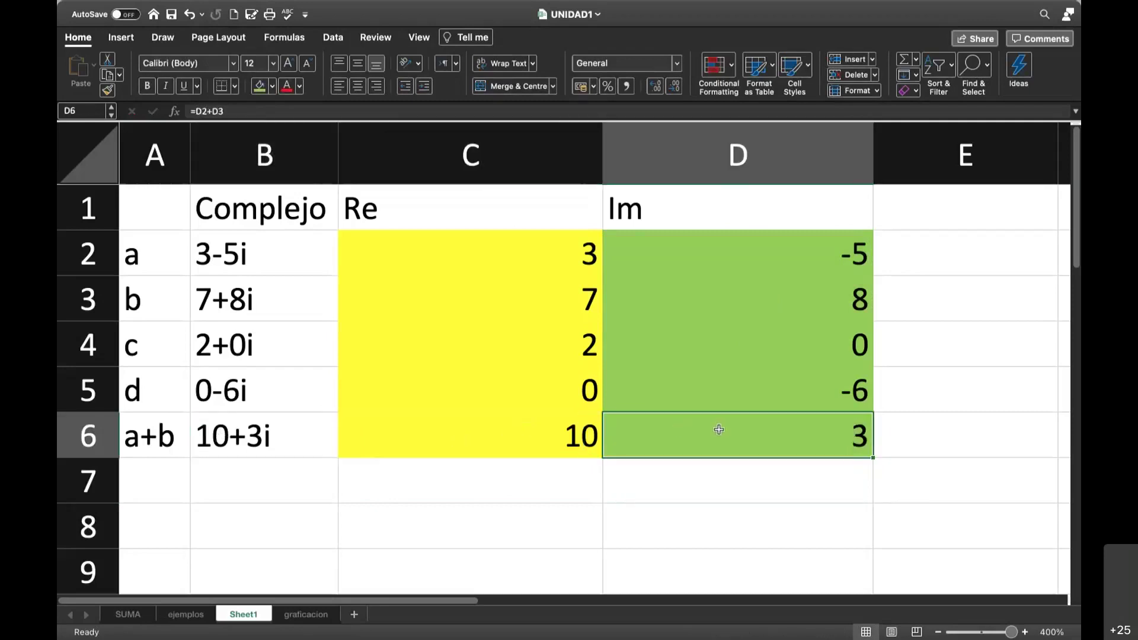
scroll(533, 472, "down", 1)
left_click_drag(189, 161, 233, 161)
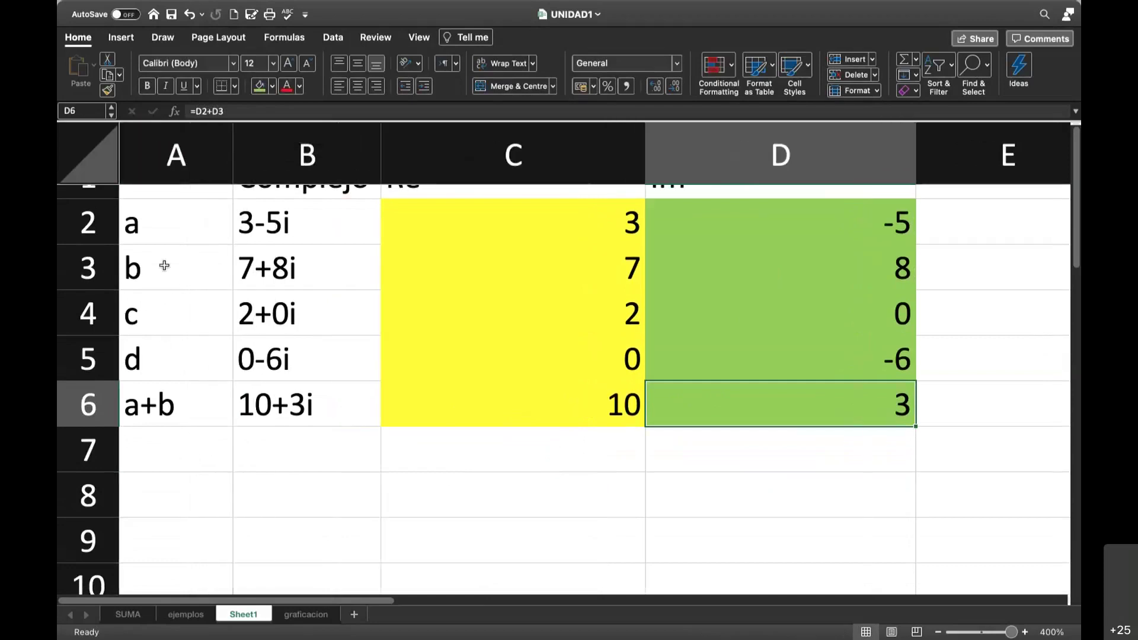
- Label A7 as a+c+d
left_click(172, 448)
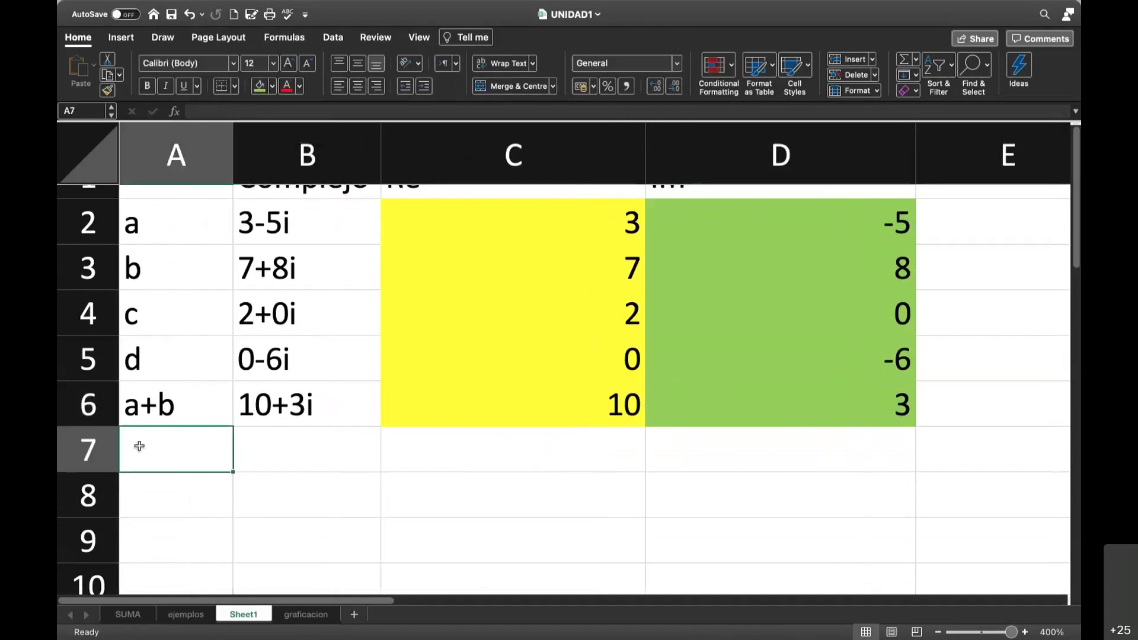
type("a+c")
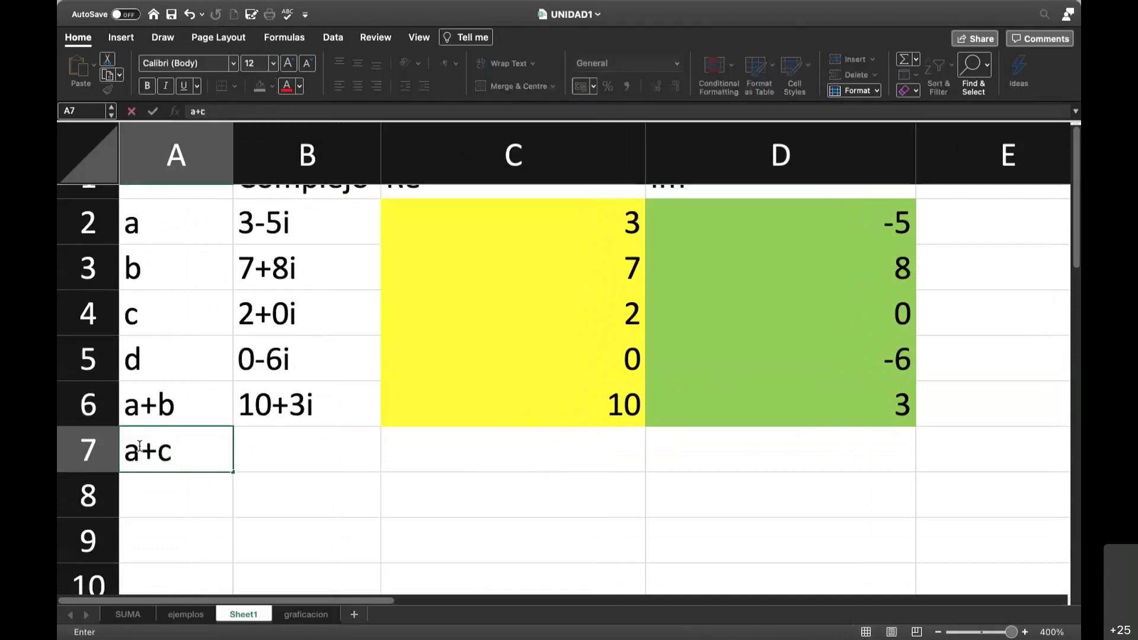
type("+d")
key("Return")
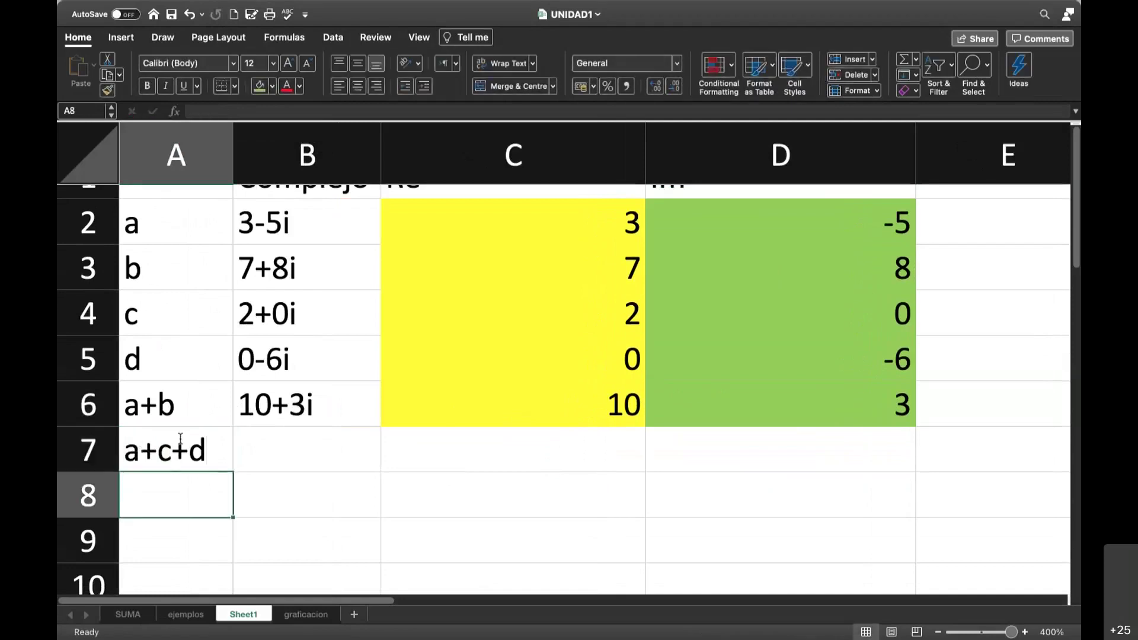
scroll(181, 438, "up", 1)
- Enter =IMSUM(B2,B4,B5) in B7, giving 5-11i
left_click(267, 480)
type("=ims")
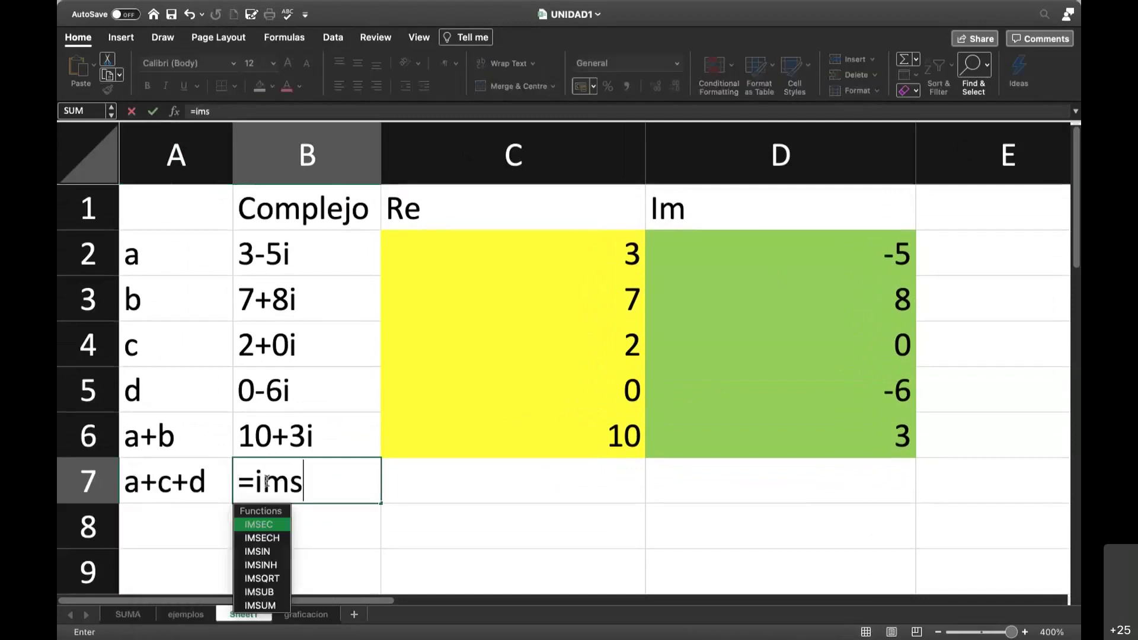
type("um(")
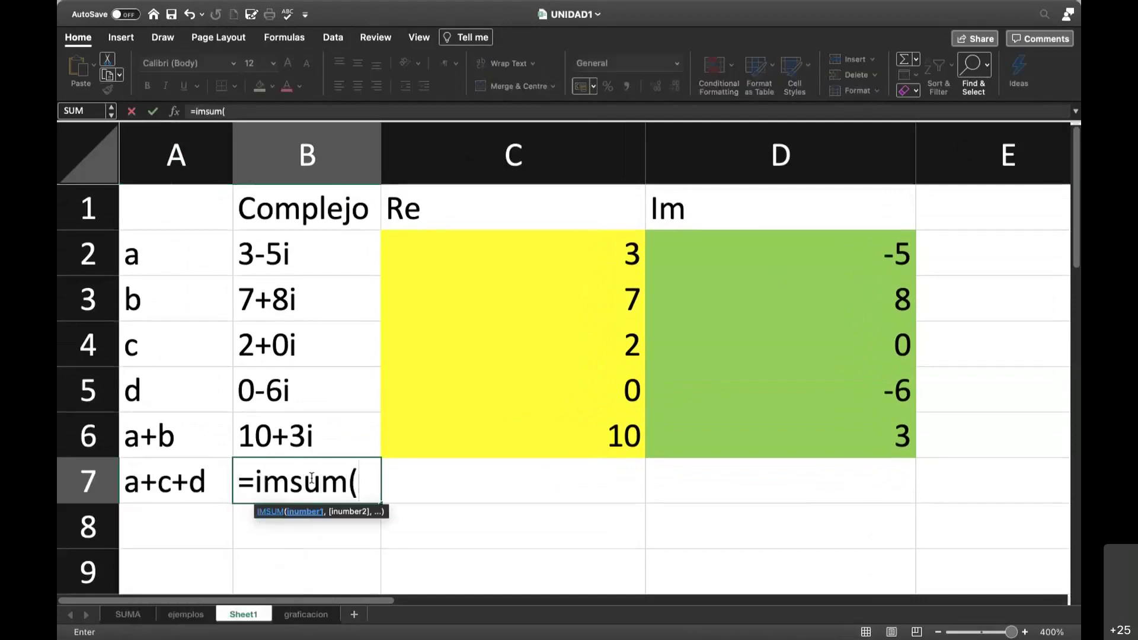
left_click(304, 267)
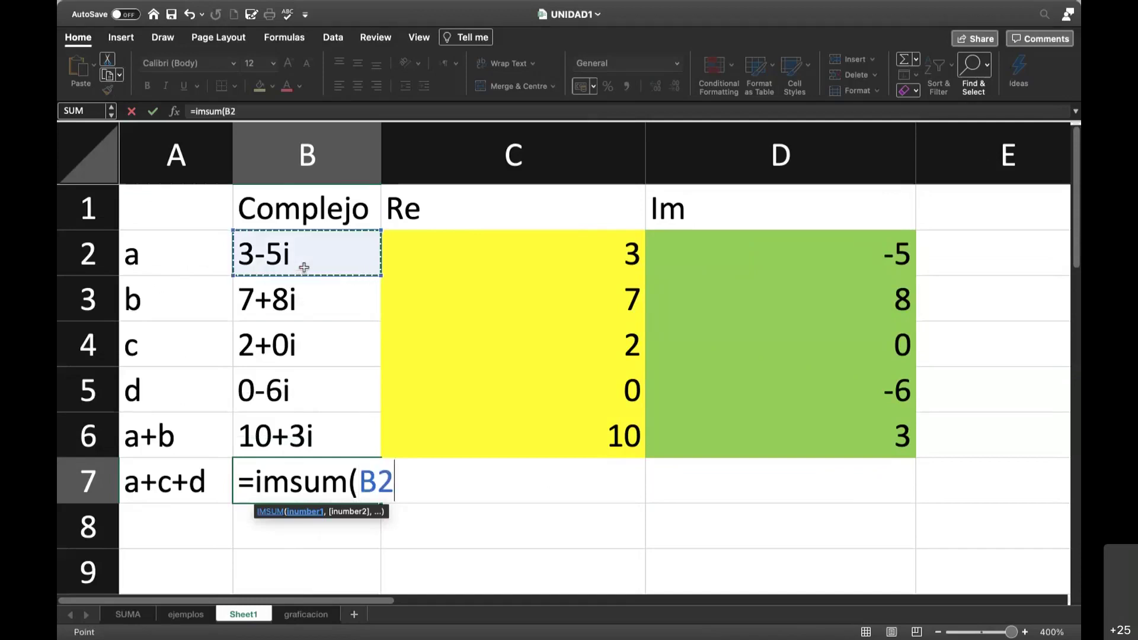
type(",")
left_click(309, 345)
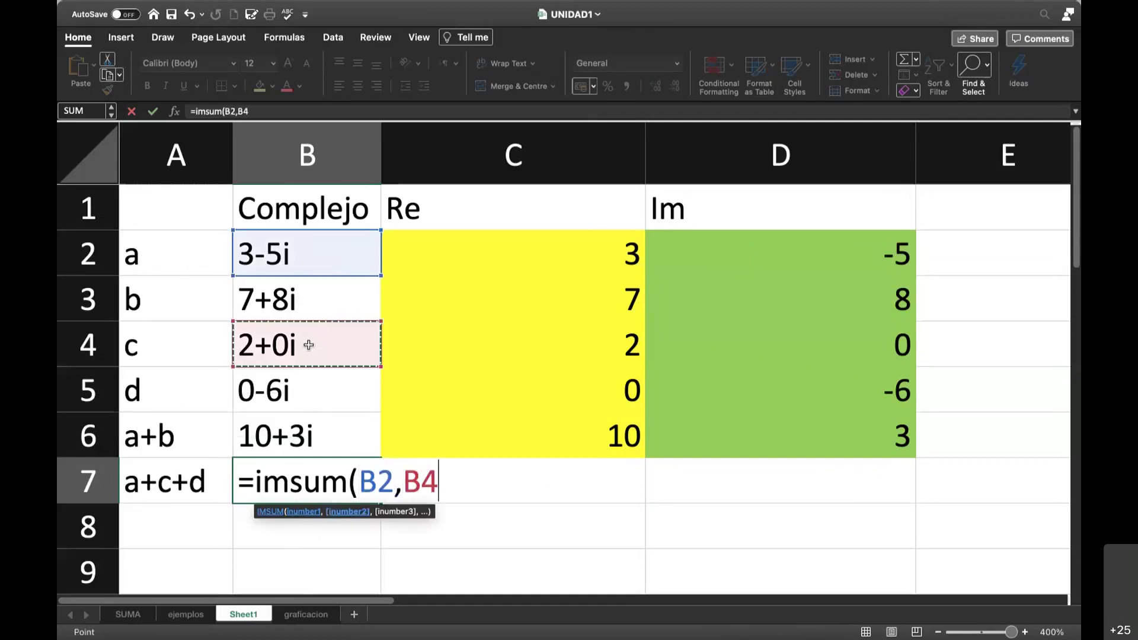
type(",")
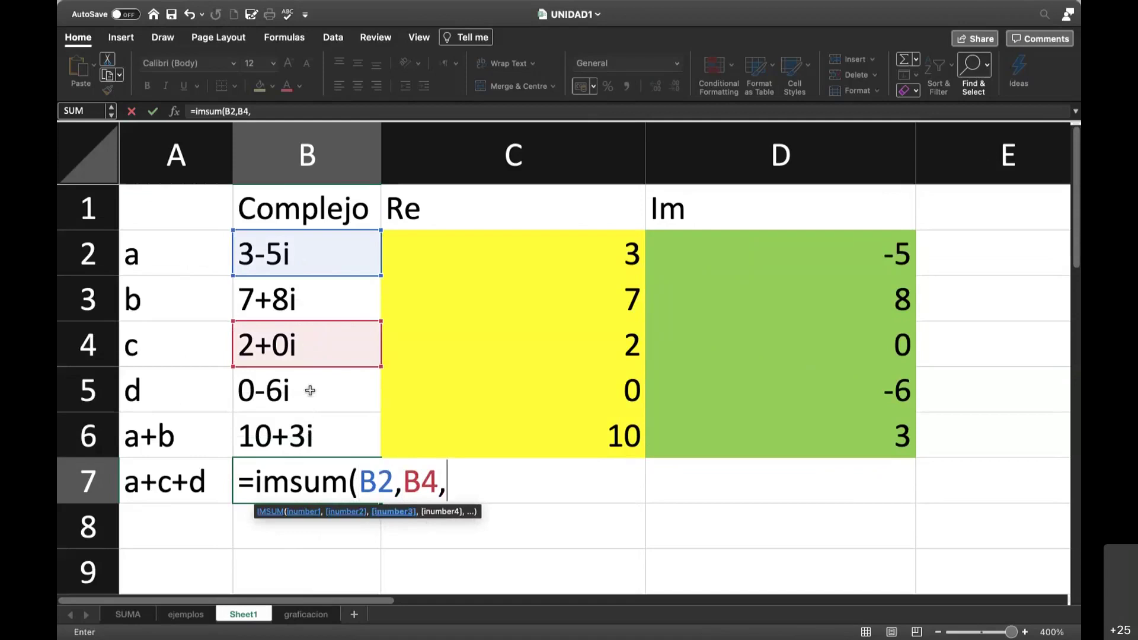
left_click(310, 390)
type(")")
key("Return")
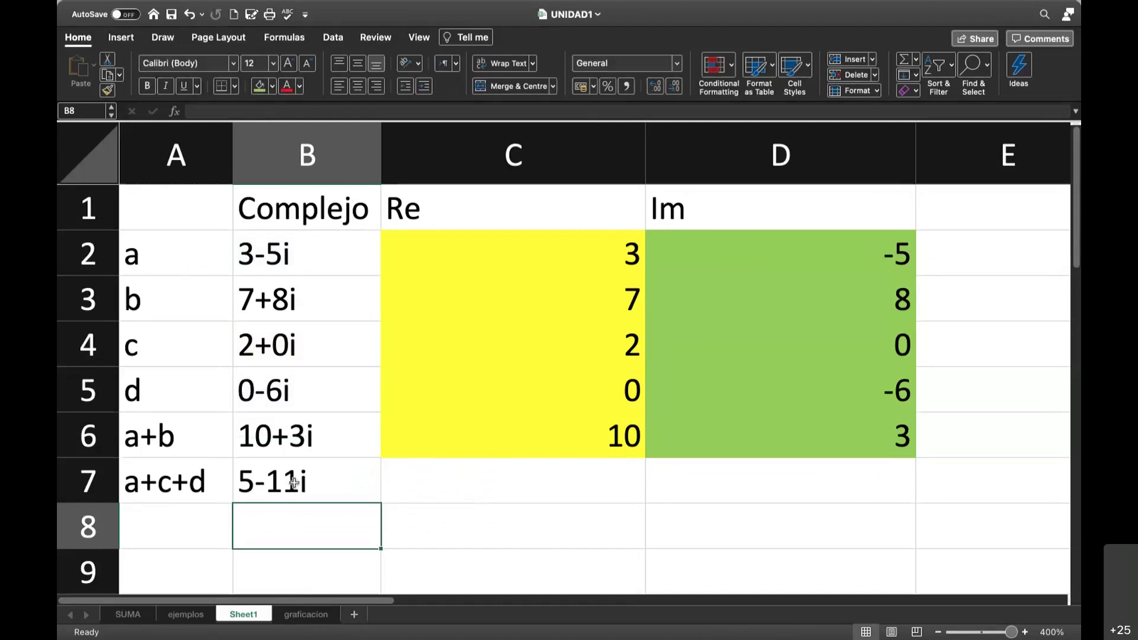
- Enter =C2+C4+C5 in C7 to get the real part 5 of a+c+d
left_click(483, 474)
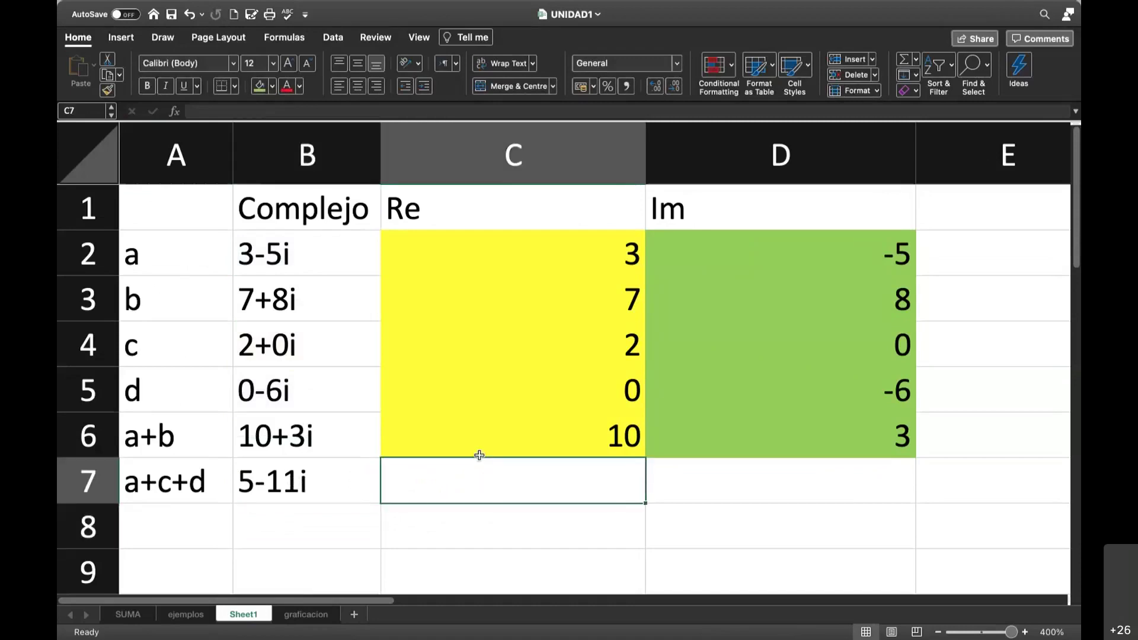
type("=")
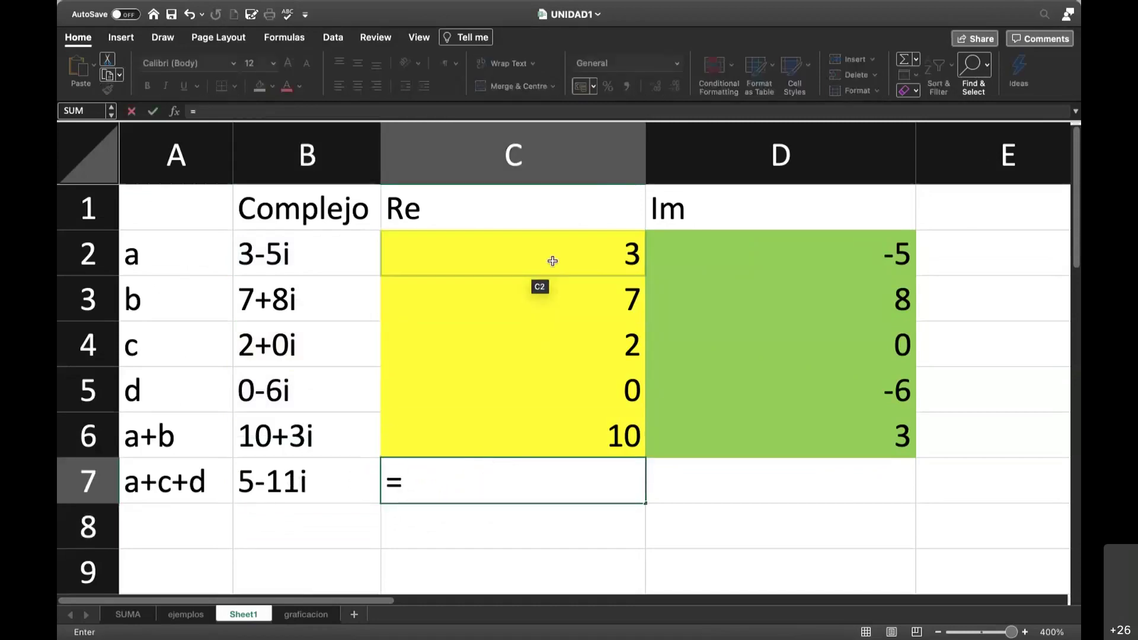
left_click(552, 261)
type("*")
key("BackSpace")
type("+")
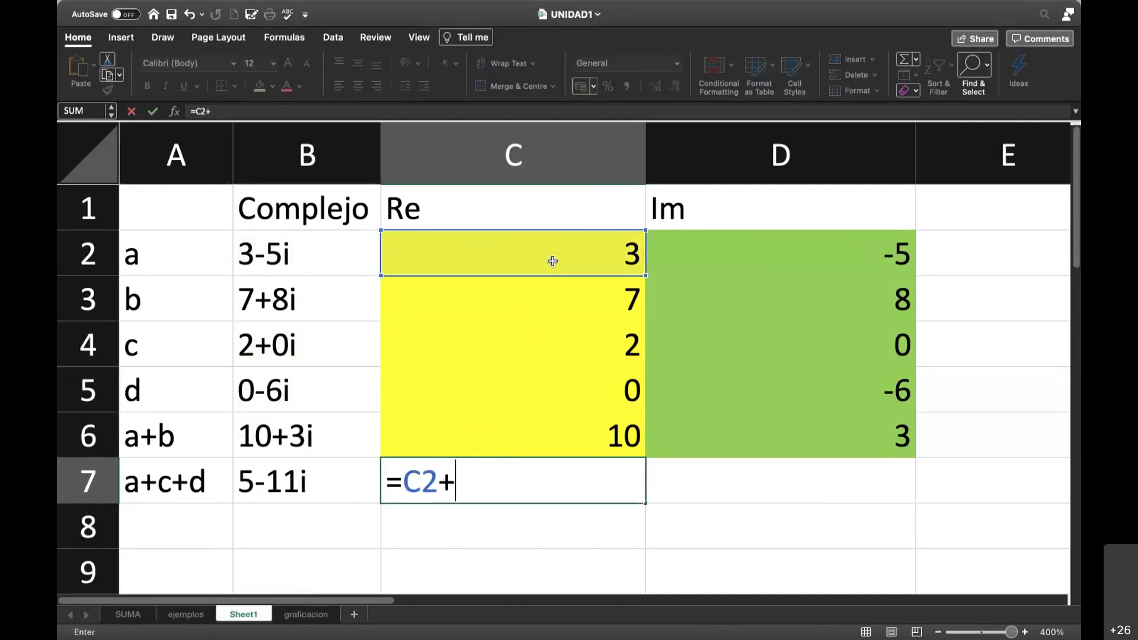
left_click(561, 347)
type("+")
left_click(559, 396)
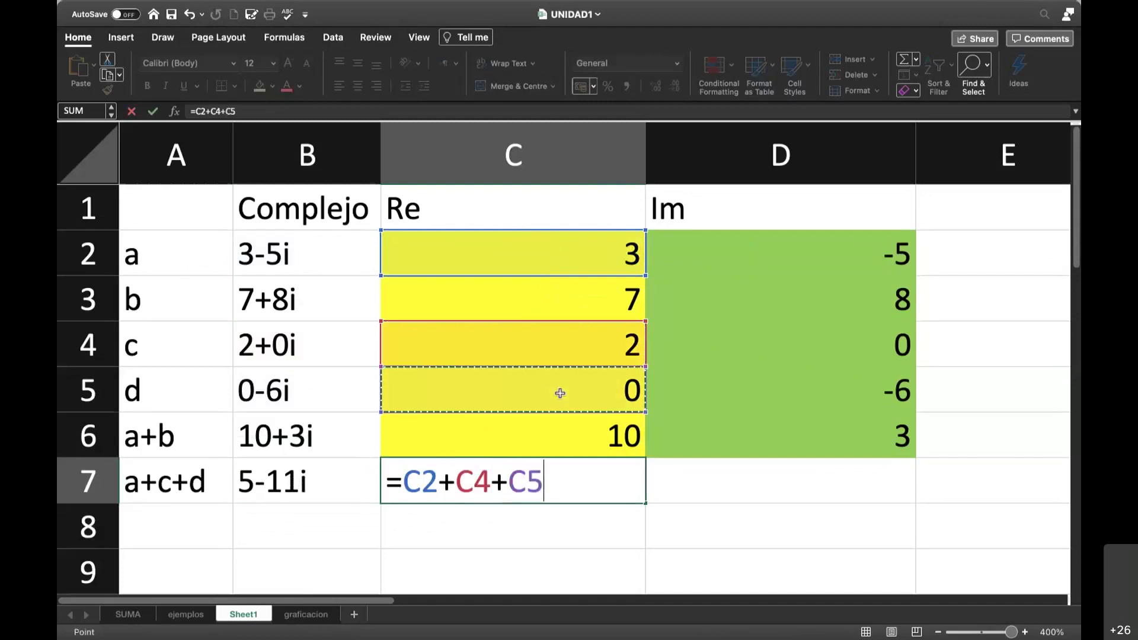
key("Return")
- Enter =D2+D4+D5 in D7 for the imaginary part -11, then narrow columns C and D to fit
left_click(256, 484)
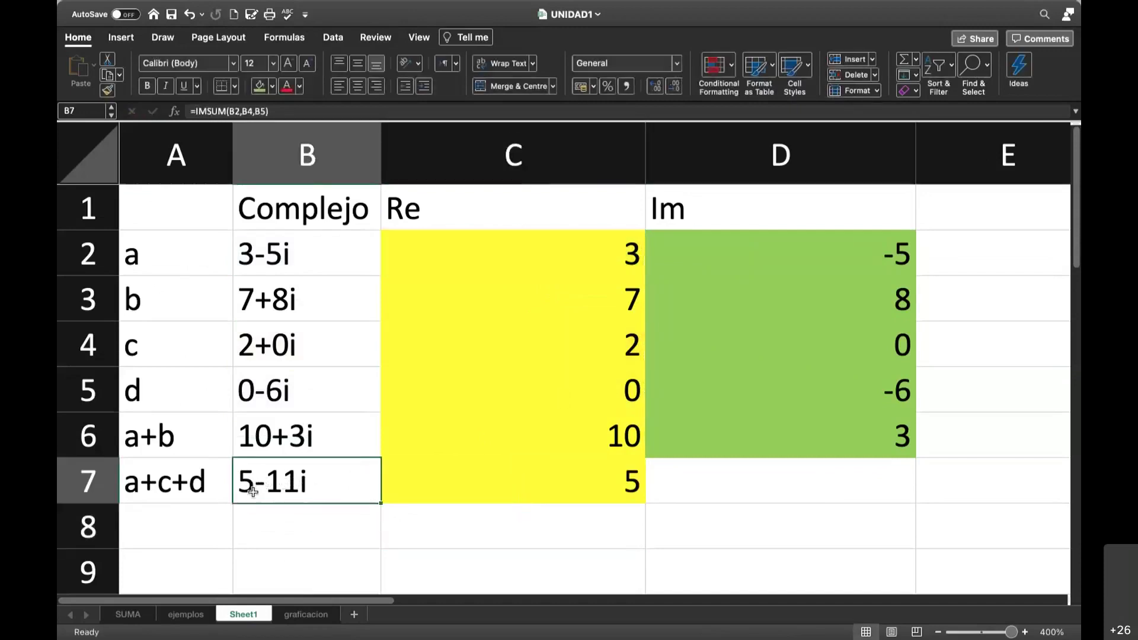
left_click(740, 490)
type("=")
left_click(829, 253)
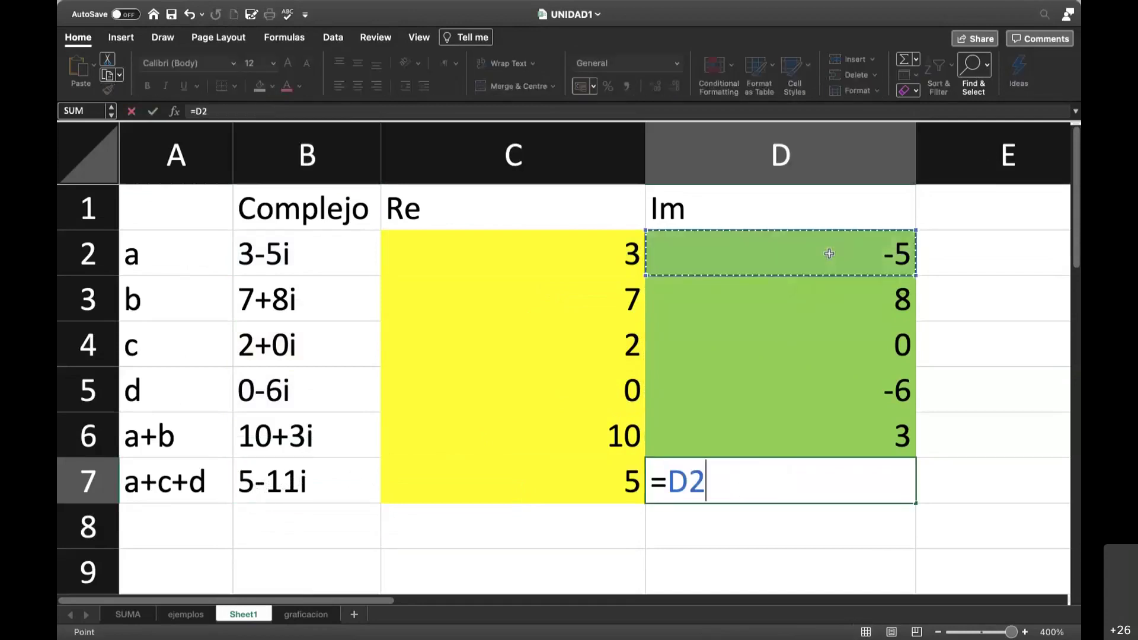
type("+")
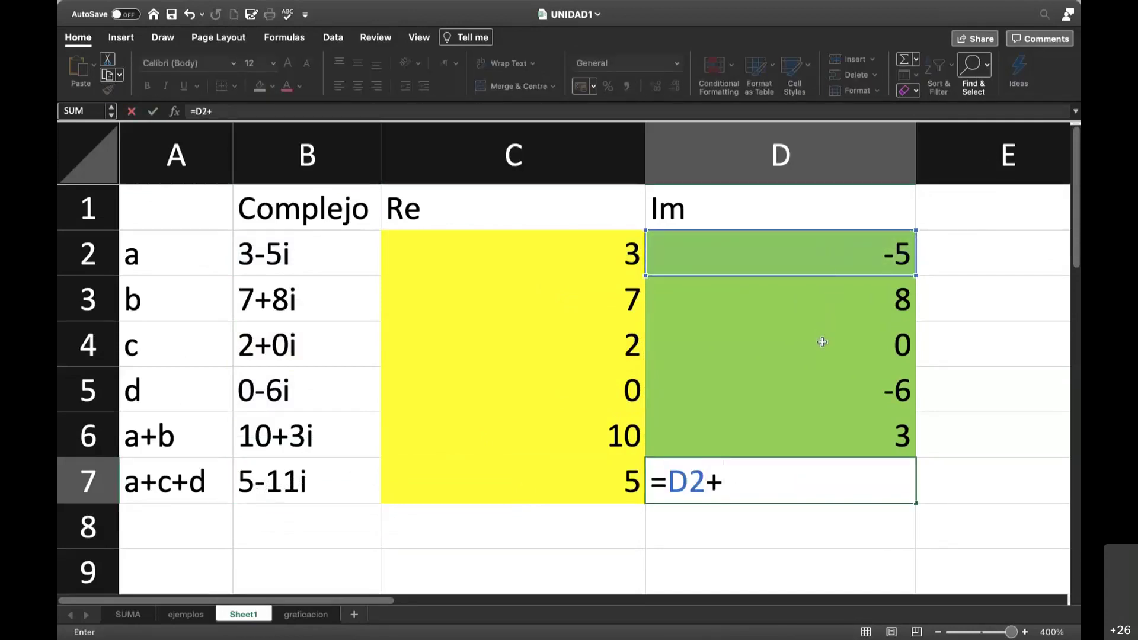
left_click(822, 344)
type("+")
left_click(819, 386)
key("Return")
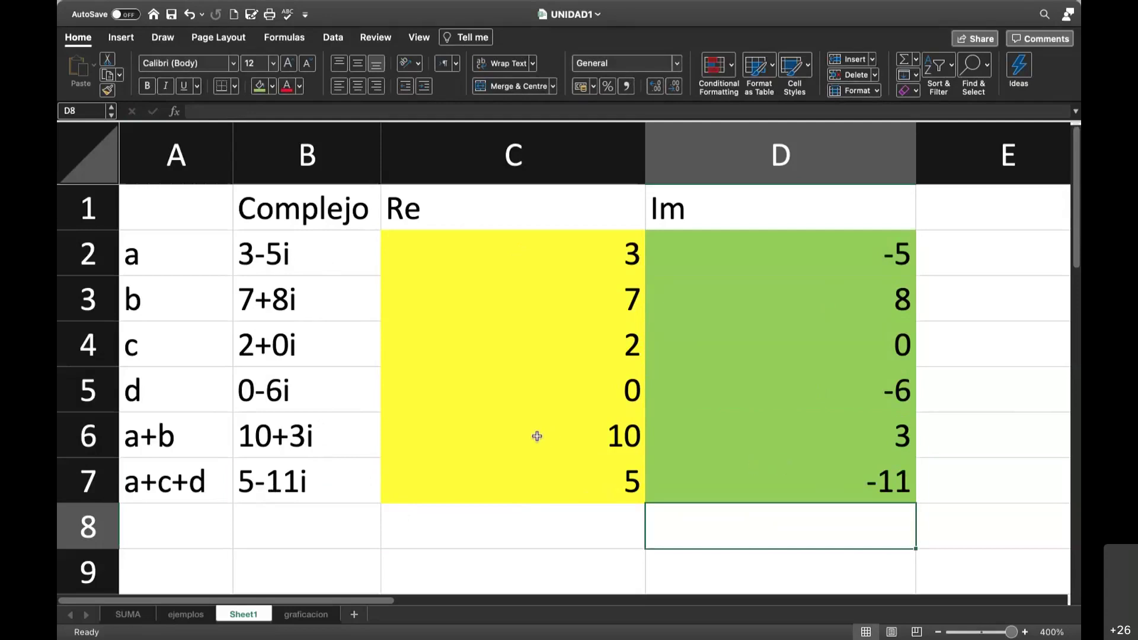
left_click_drag(644, 162, 437, 163)
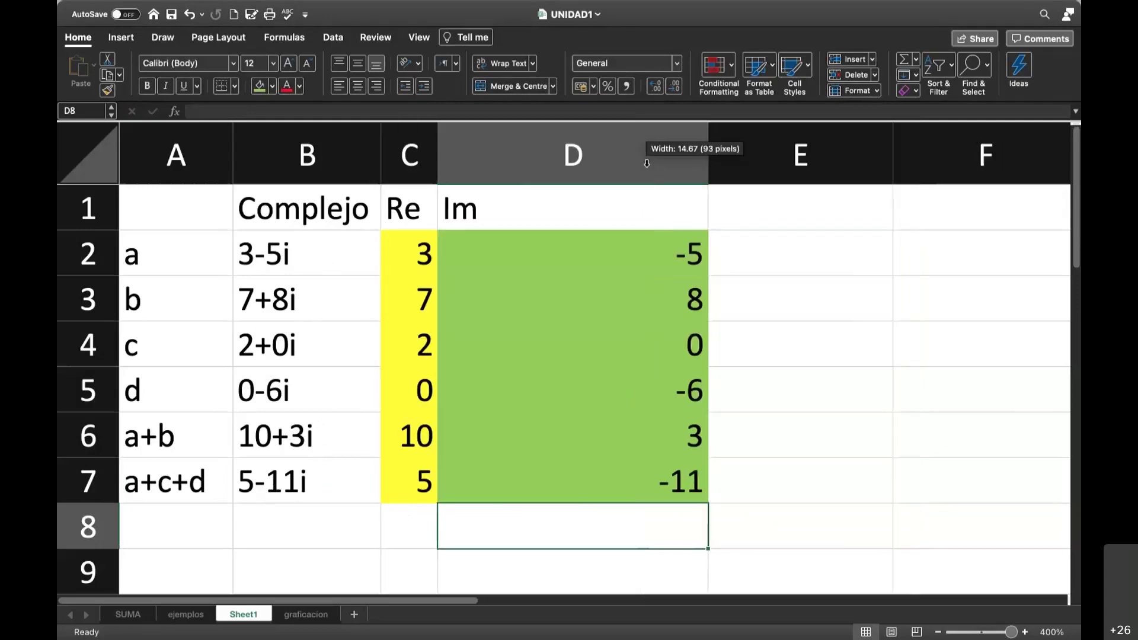
double_click(707, 163)
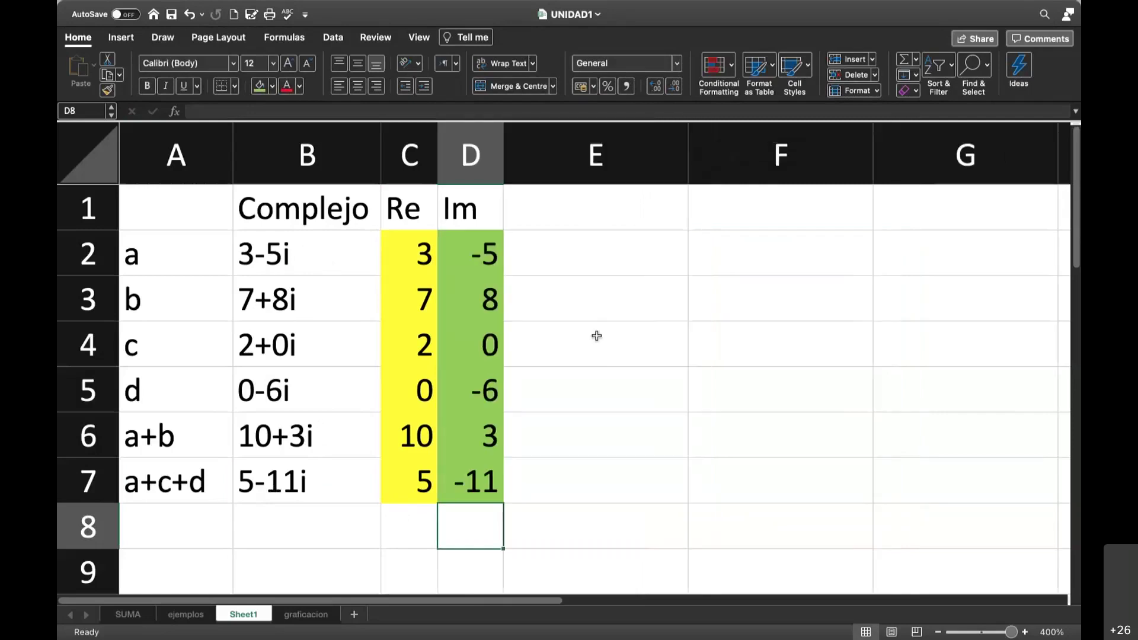
left_click_drag(414, 254, 467, 378)
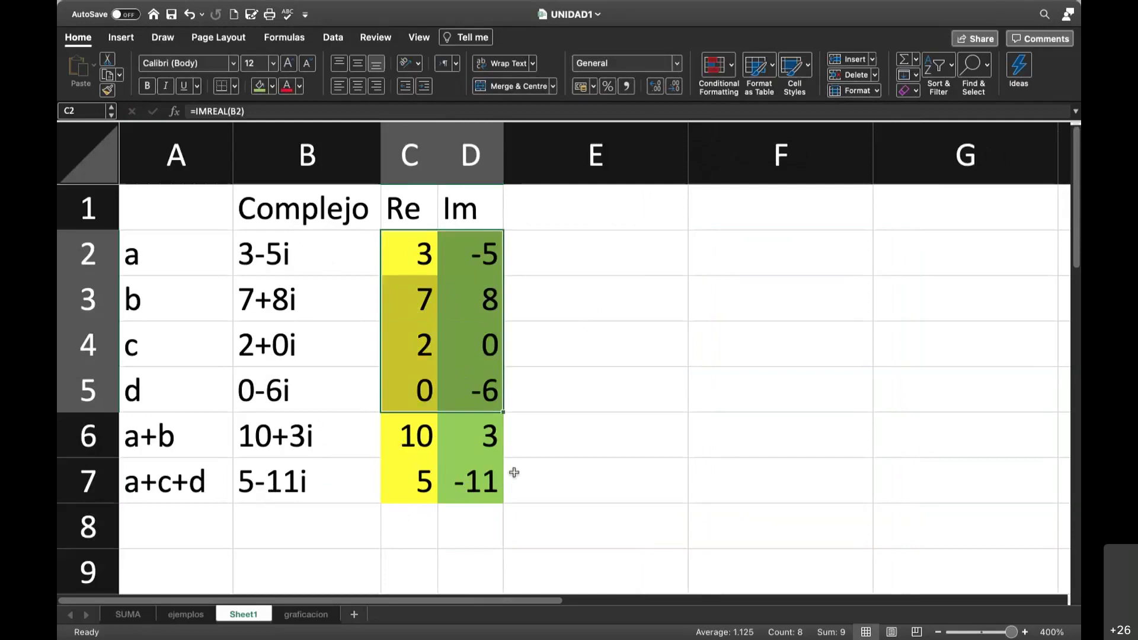
left_click(585, 422)
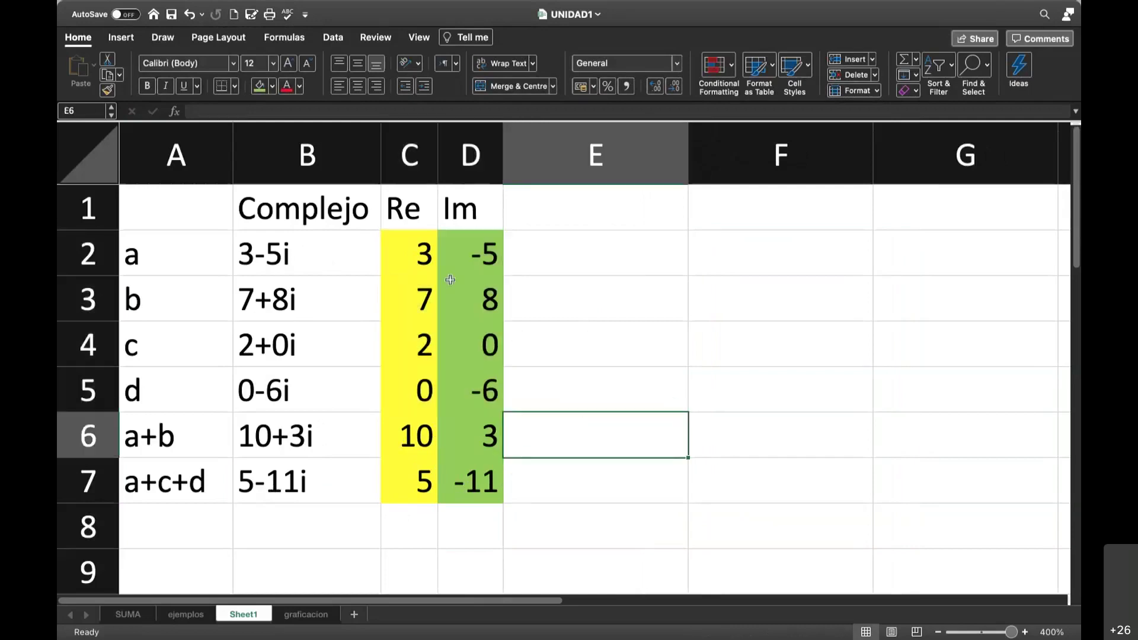
left_click(411, 245)
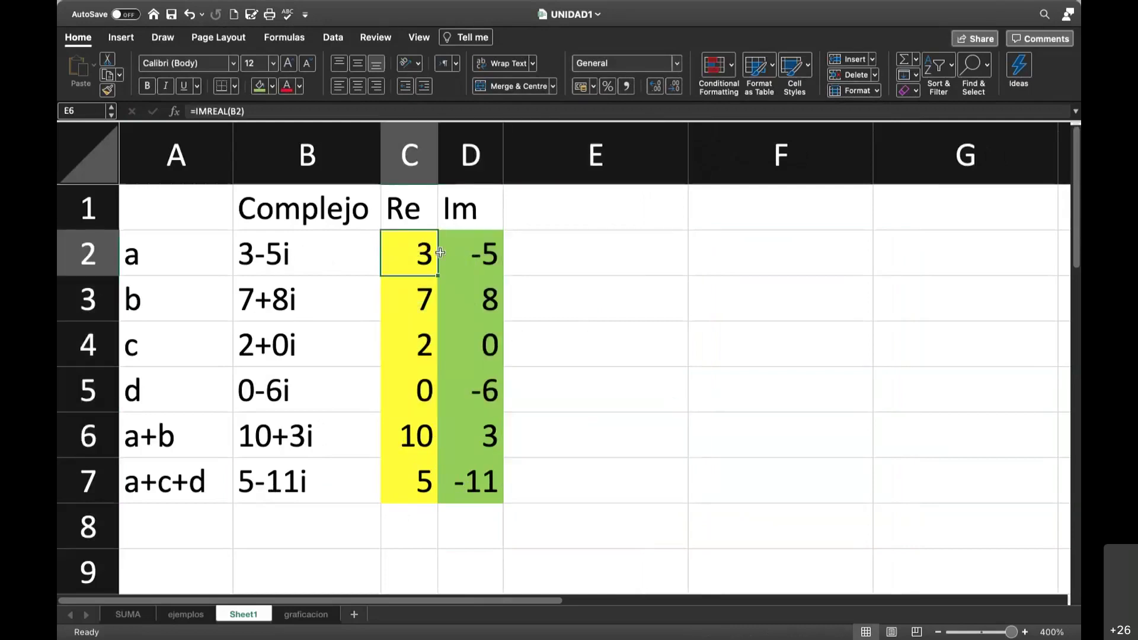
left_click_drag(440, 253, 472, 391)
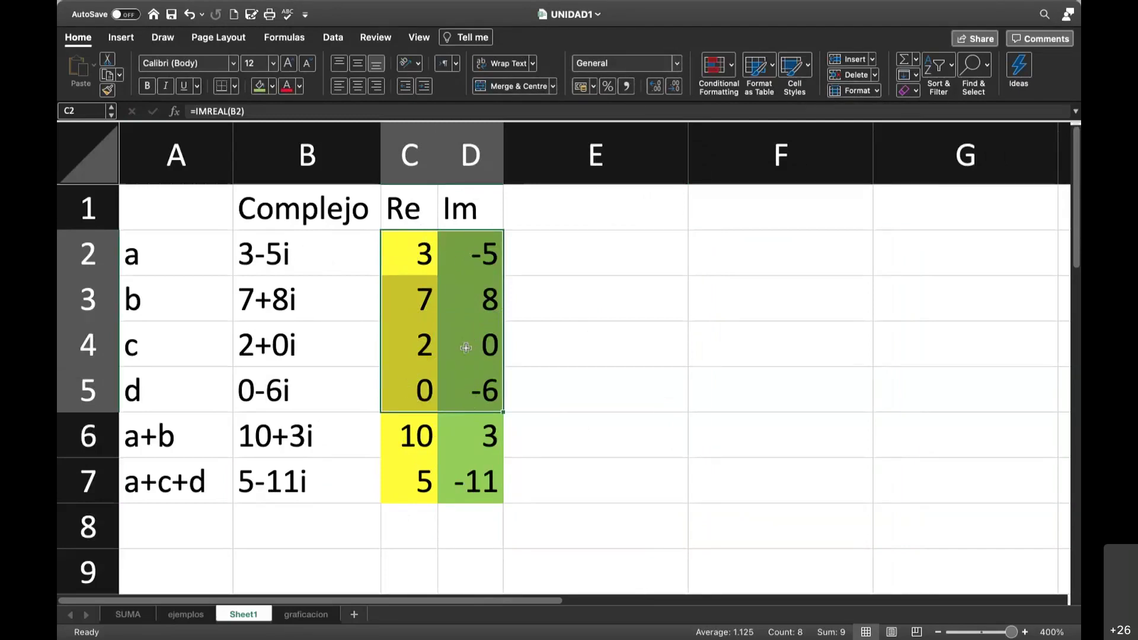
- Insert a plain scatter chart of the Re and Im values of a–d
left_click(132, 42)
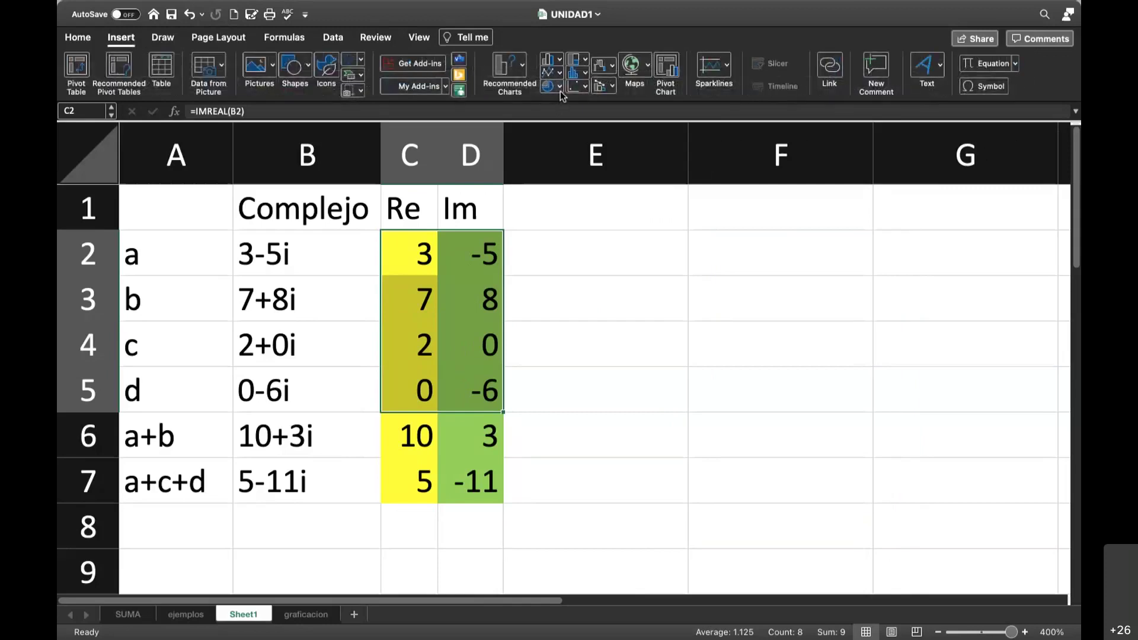
left_click(578, 88)
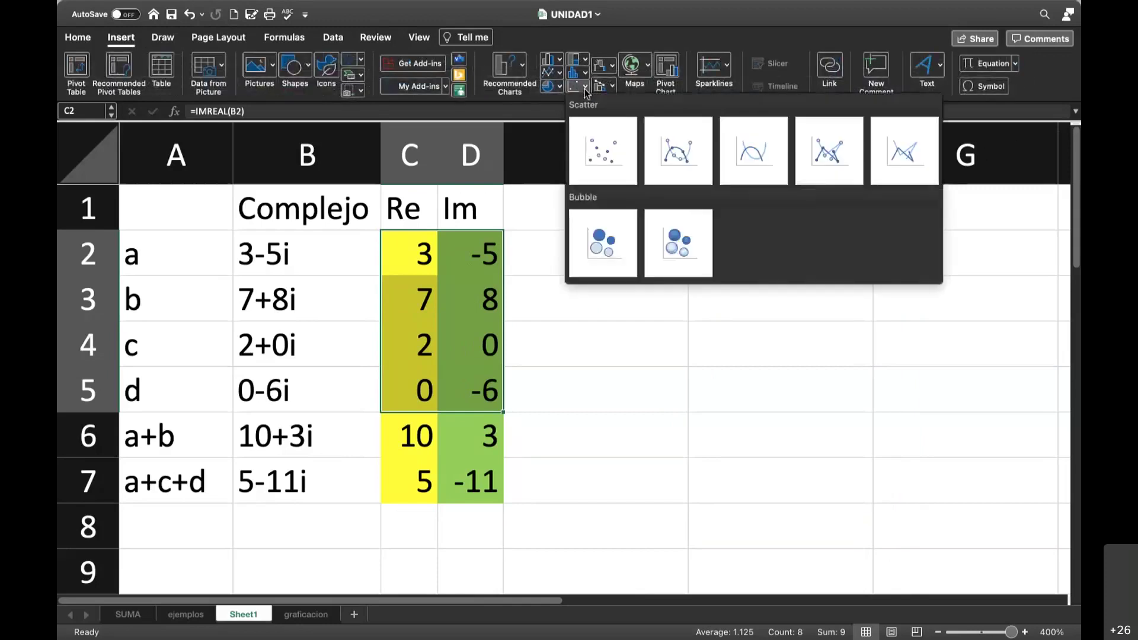
left_click(611, 157)
- Move the scatter chart to the right of the data table
scroll(691, 354, "down", 3)
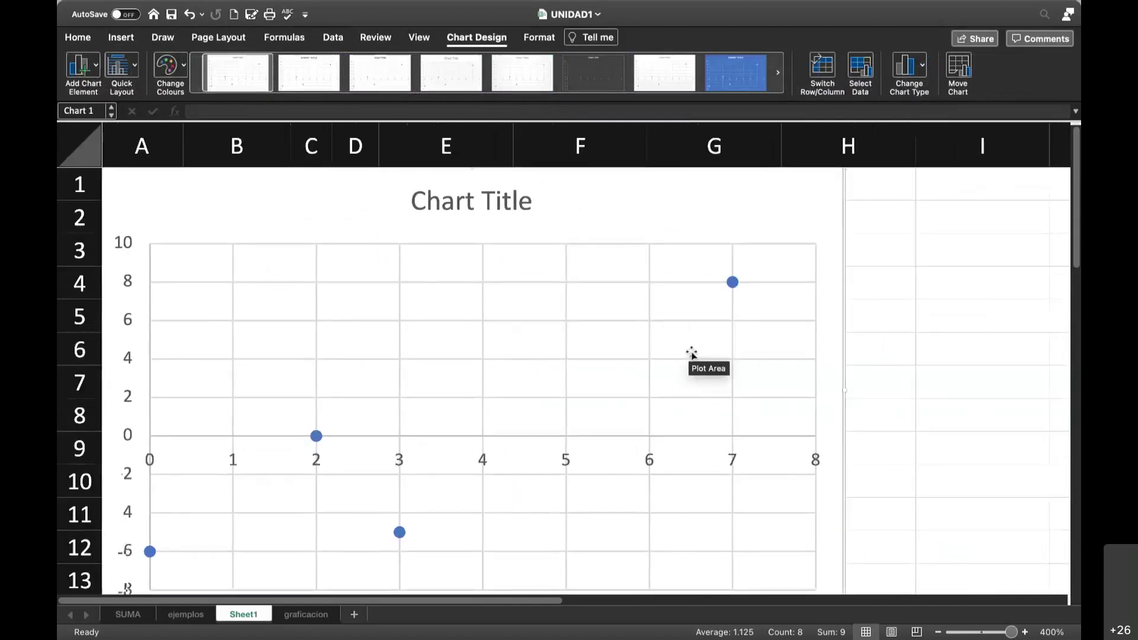
left_click(621, 340)
left_click_drag(622, 341, 630, 335)
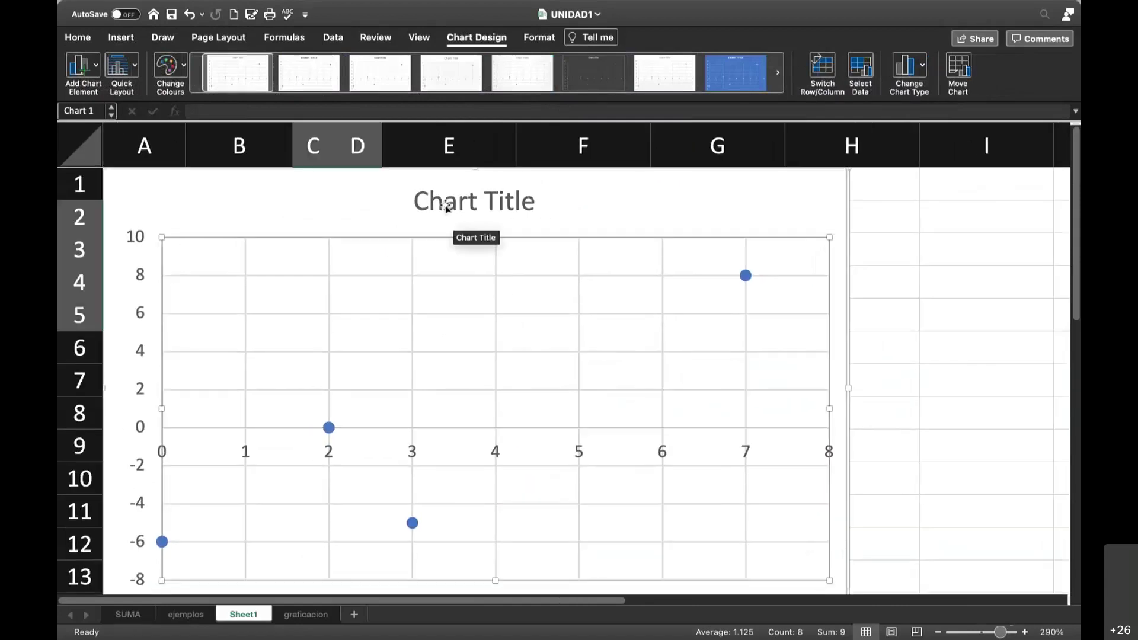
left_click_drag(340, 213, 655, 226)
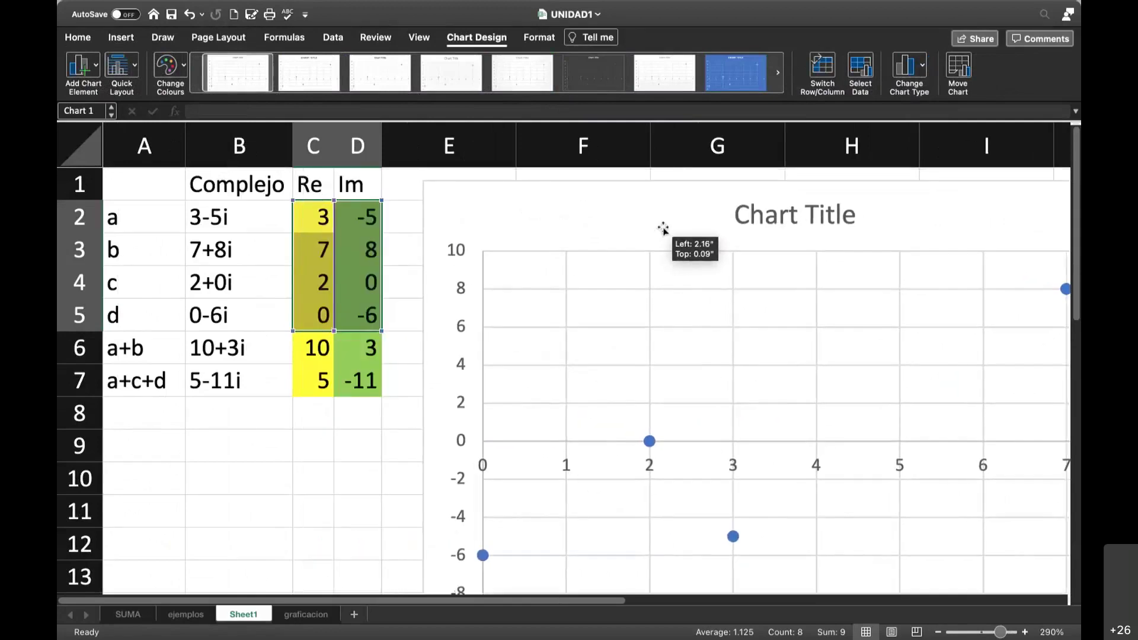
scroll(761, 415, "down", 5)
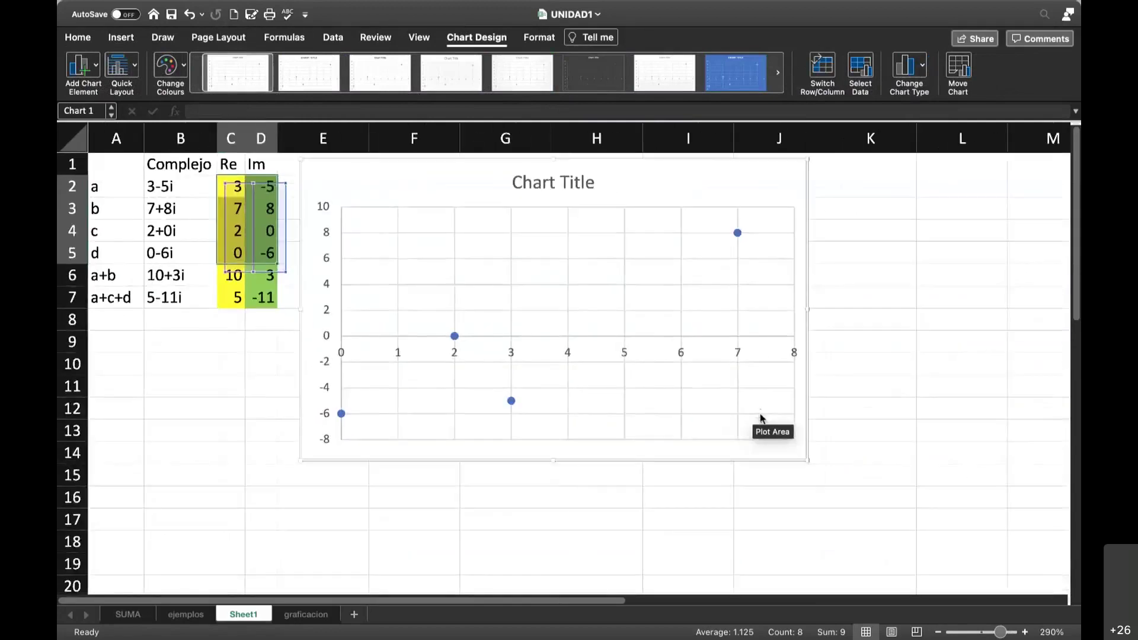
scroll(761, 415, "up", 3)
scroll(761, 416, "left", 5)
scroll(761, 416, "up", 3)
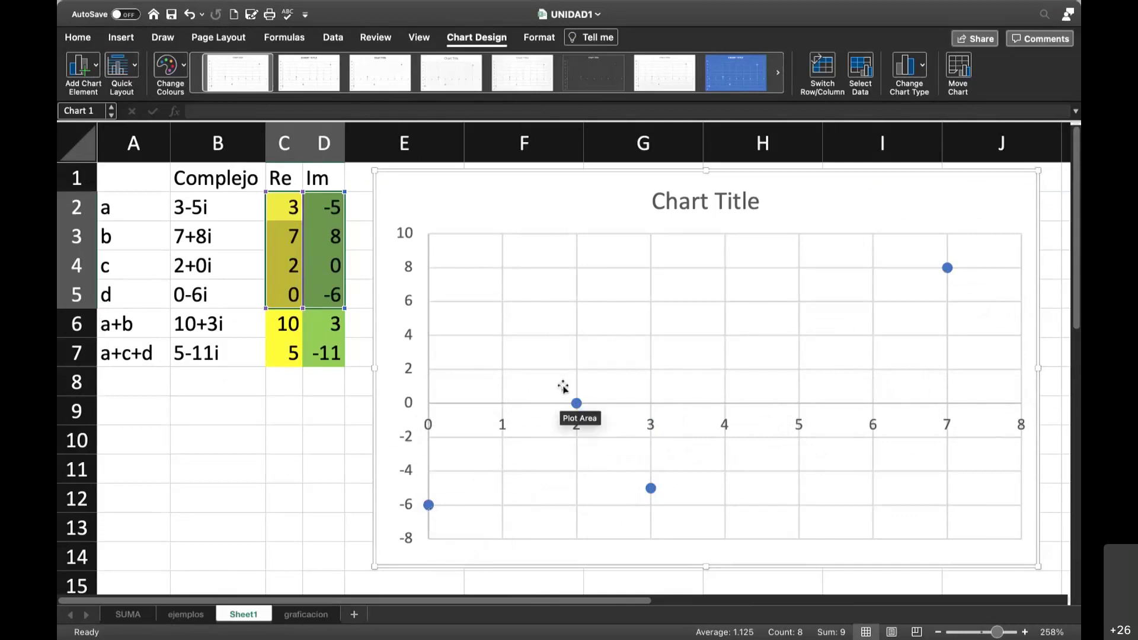
left_click(564, 381)
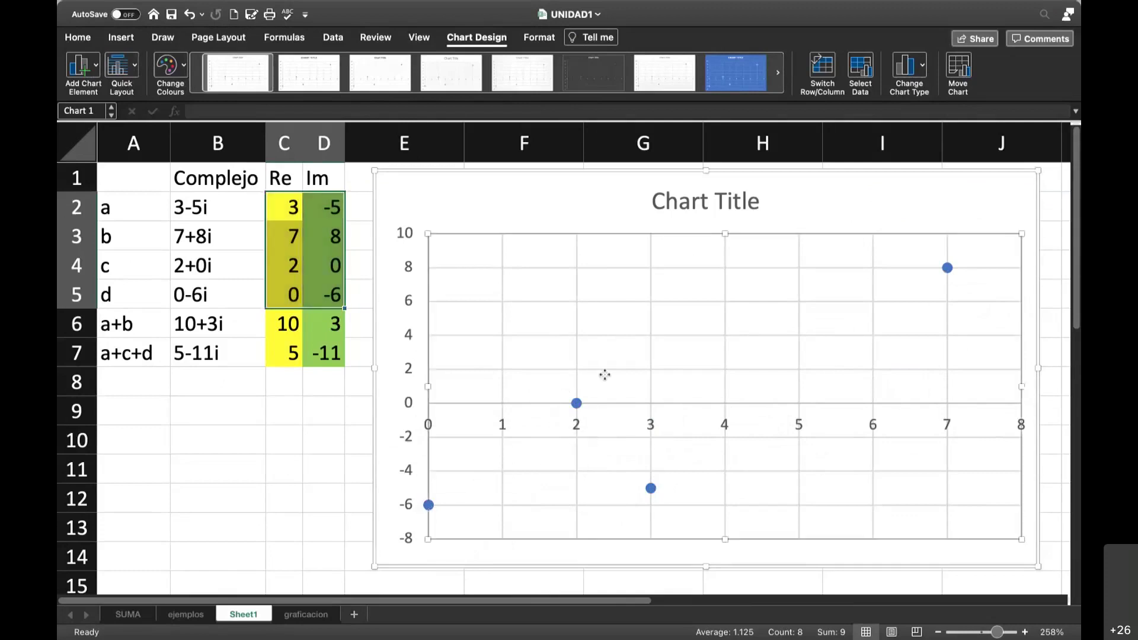
double_click(604, 375)
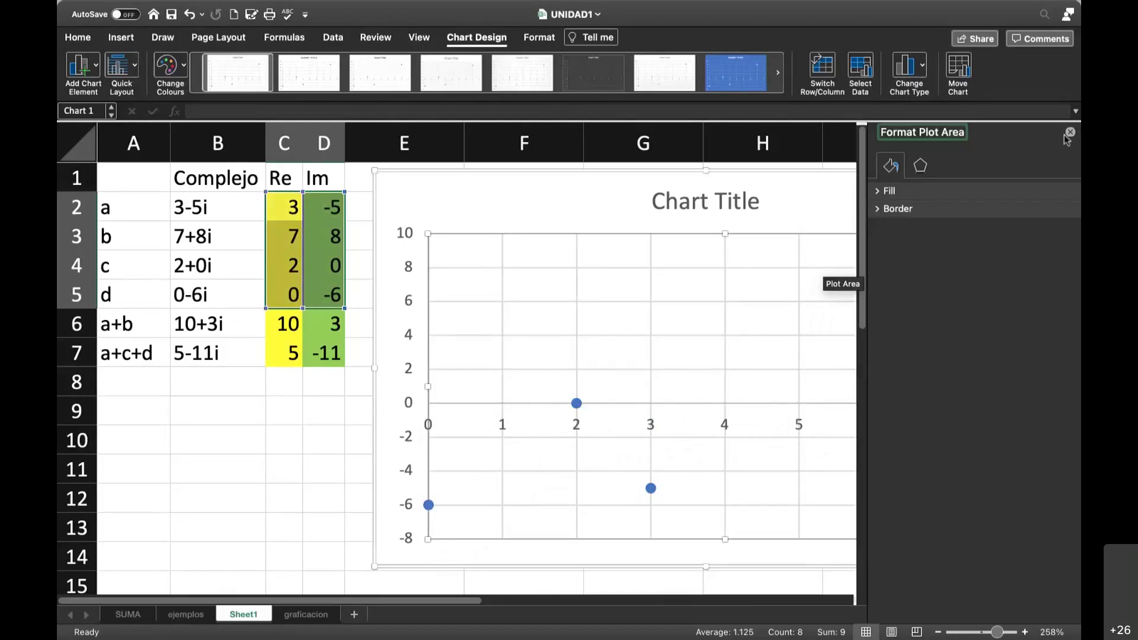
left_click(1069, 132)
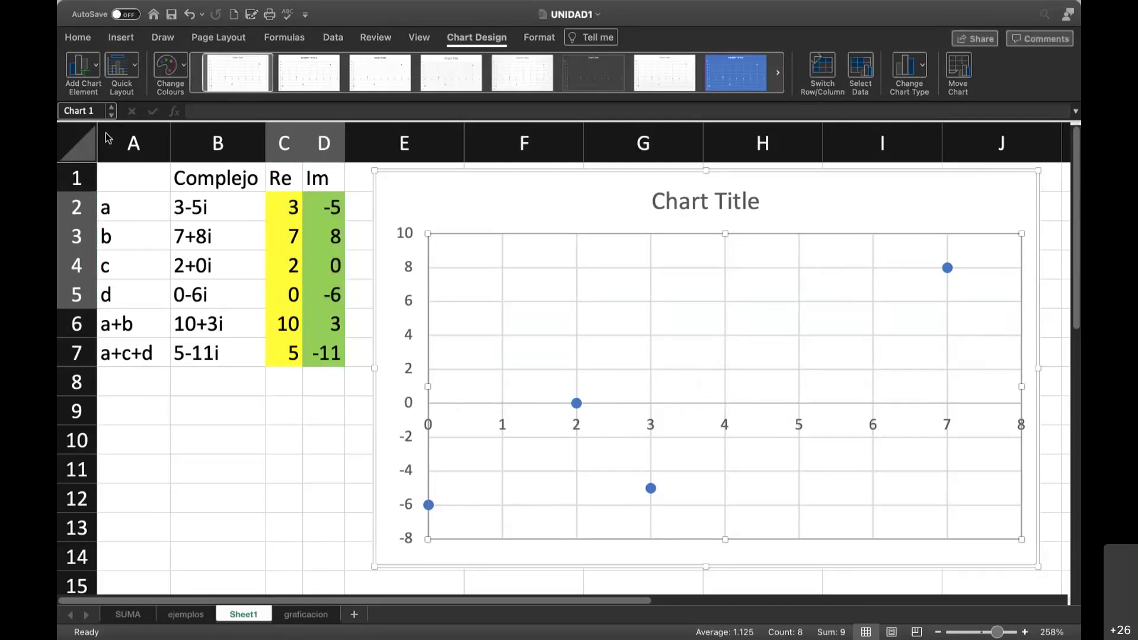
left_click(617, 294)
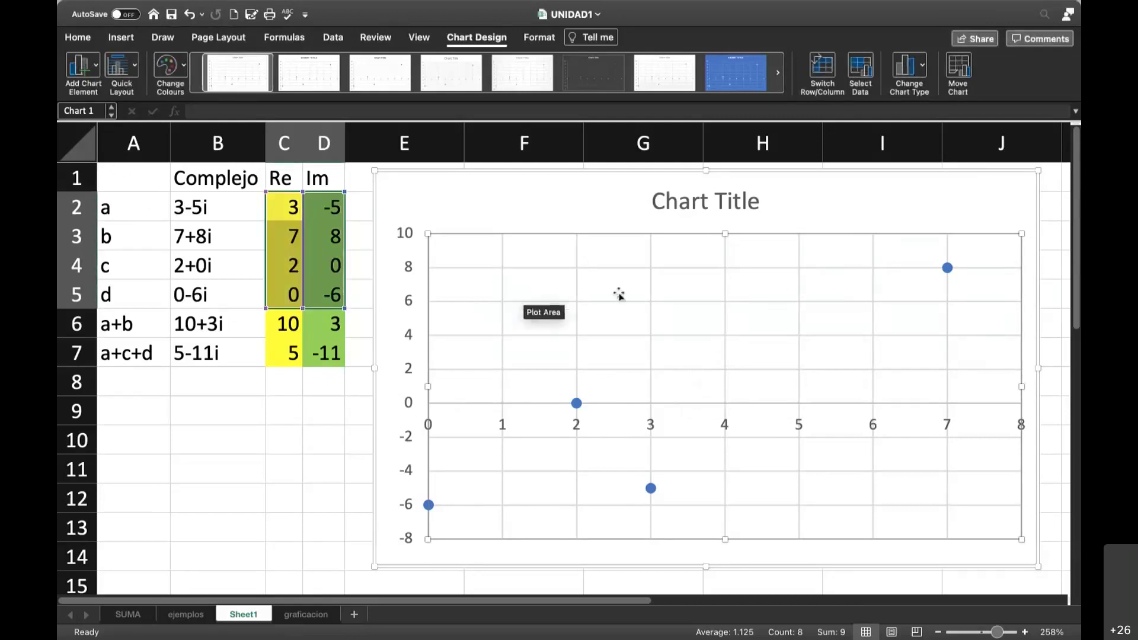
- Draw and resize a text box in the lower part of the chart
left_click(122, 38)
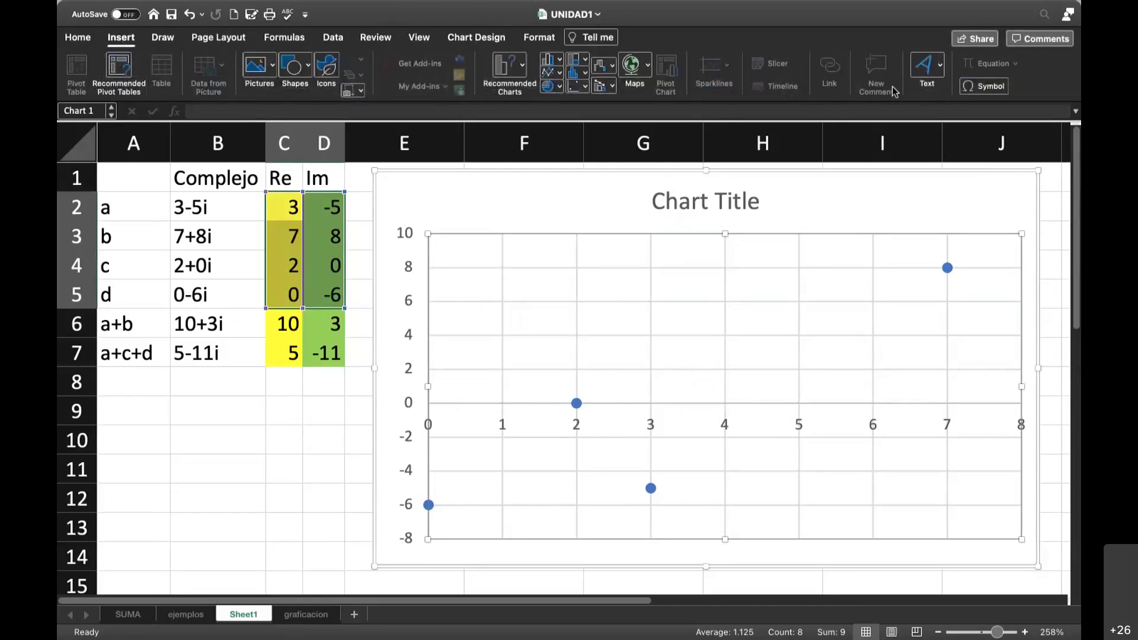
left_click(925, 69)
left_click(877, 111)
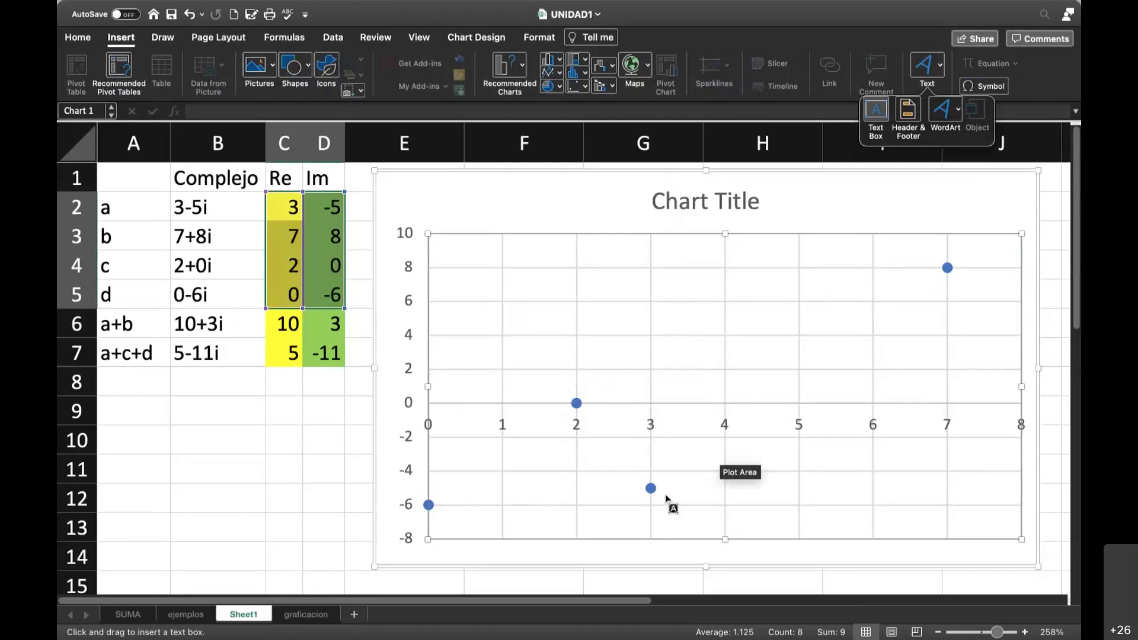
left_click_drag(671, 502, 705, 515)
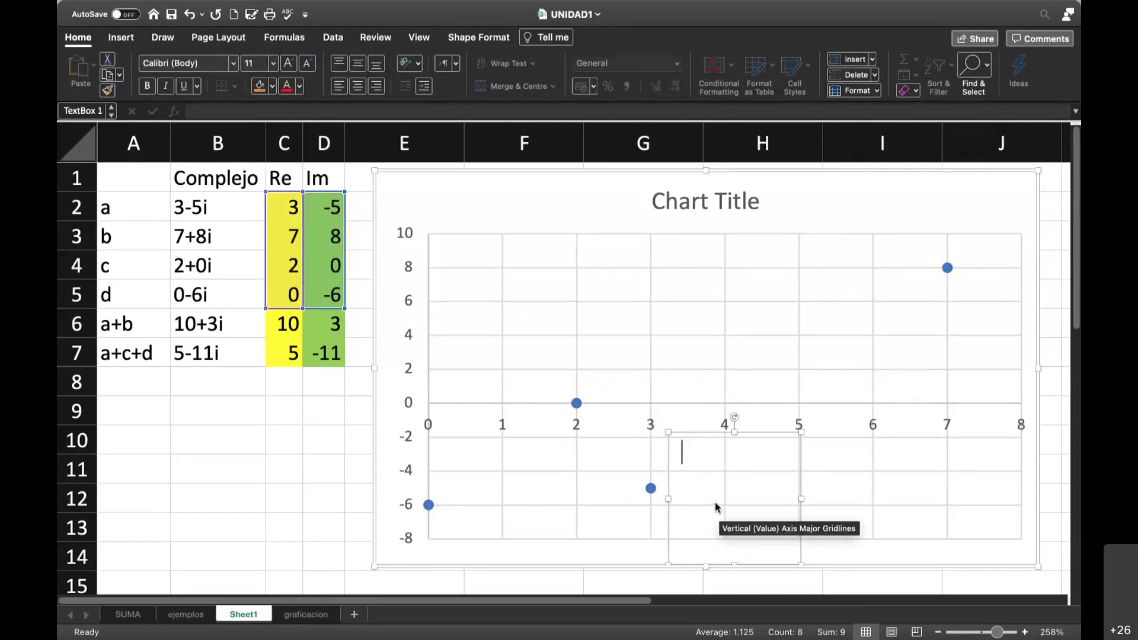
mouse_move(802, 432)
left_mouse_down()
mouse_move(749, 505)
mouse_move(711, 524)
mouse_move(704, 484)
left_mouse_up()
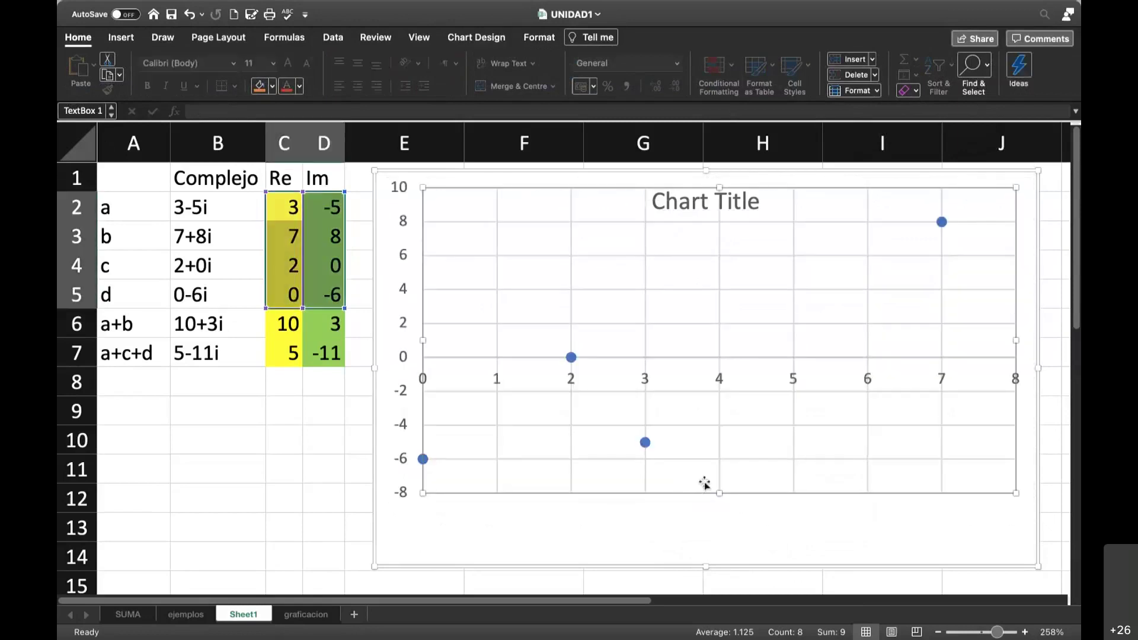
- Drag the chart's plot area to reposition it beneath the Chart Title, then select cell C10
left_click(706, 459)
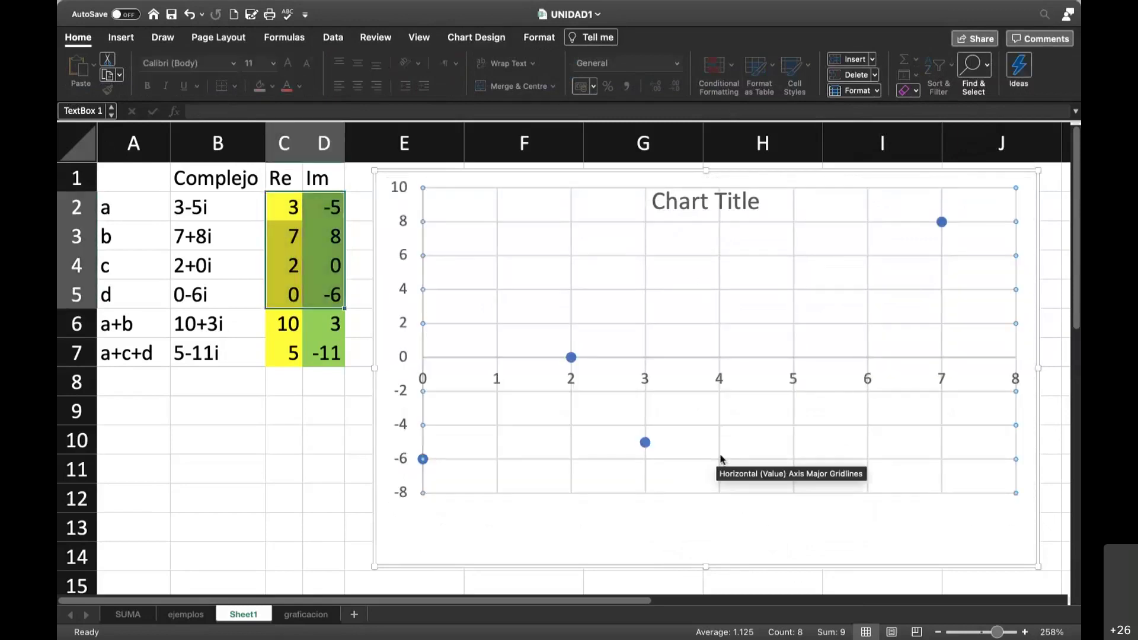
left_click_drag(661, 495, 662, 510)
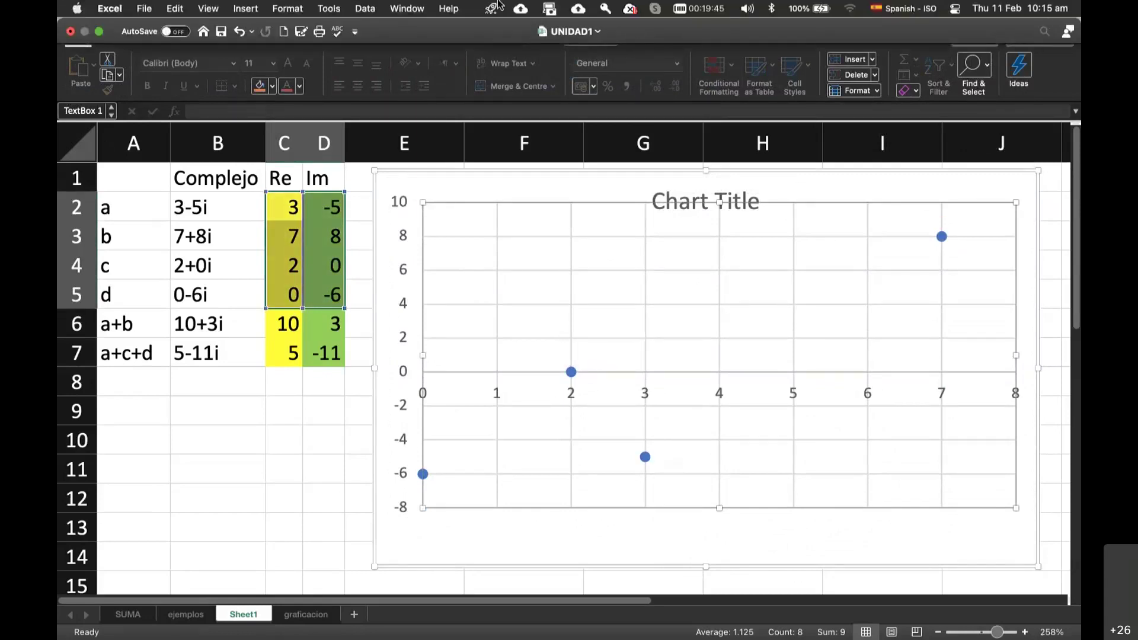
left_click(256, 12)
mouse_move(208, 8)
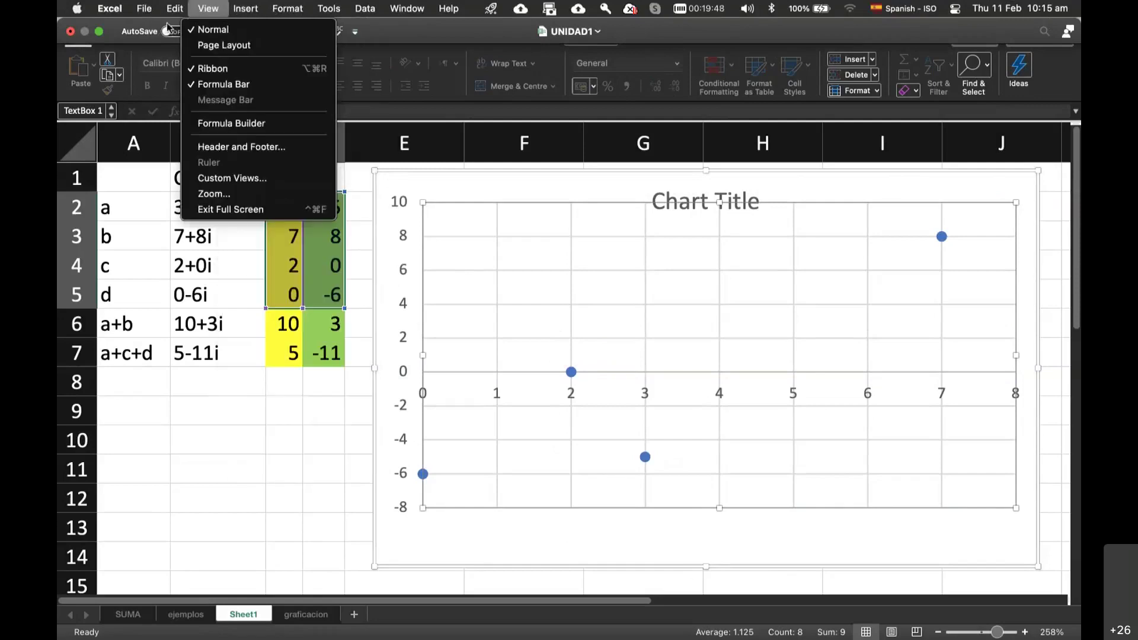
left_click(428, 34)
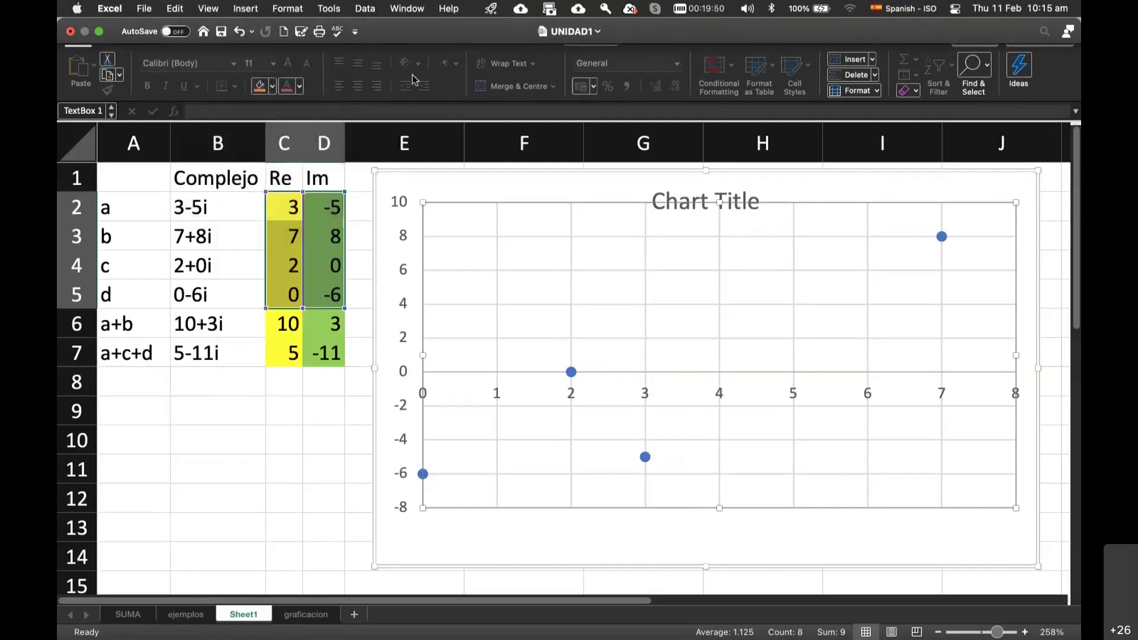
left_click(294, 448)
- Add a text-box label 'a' beside point (3,-5) on the chart
left_click(121, 36)
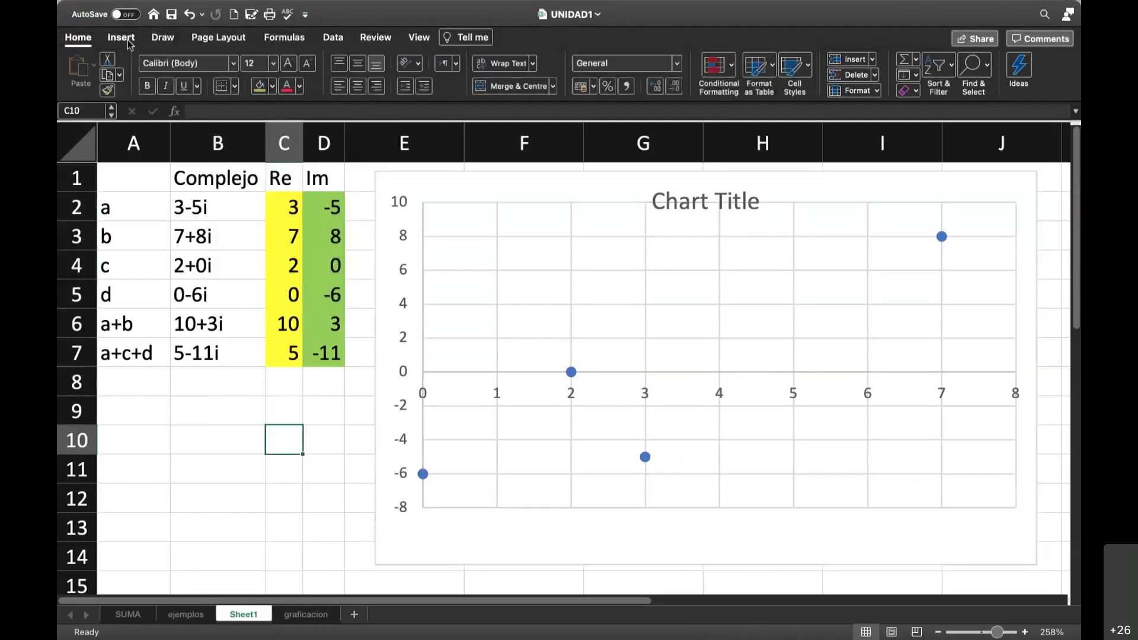
left_click(926, 68)
left_click(875, 110)
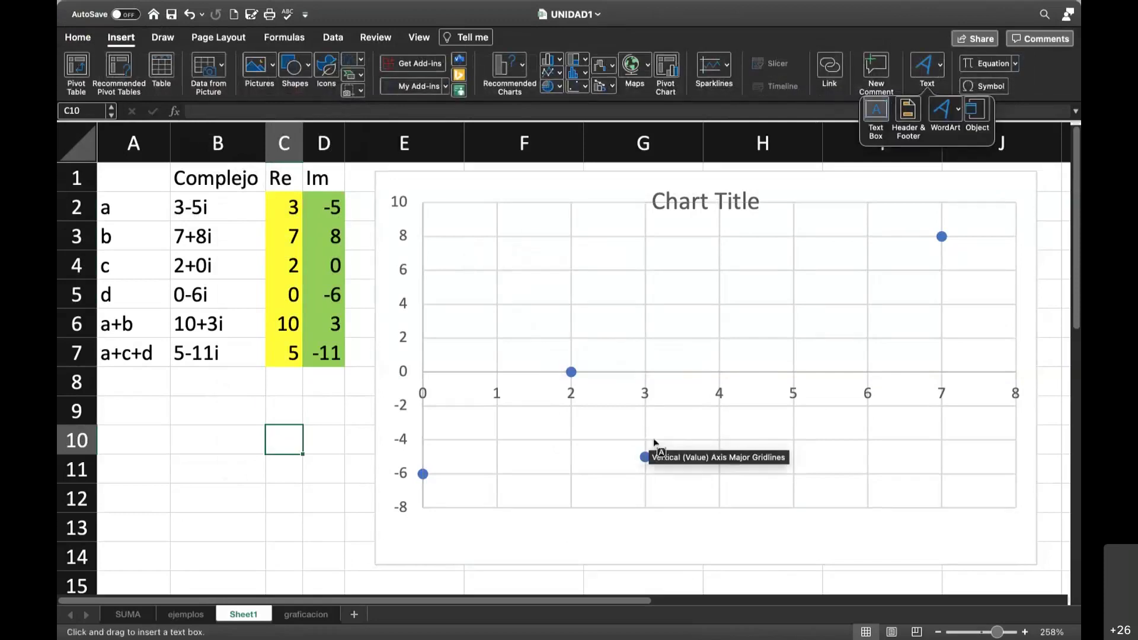
left_click(667, 455)
type("a")
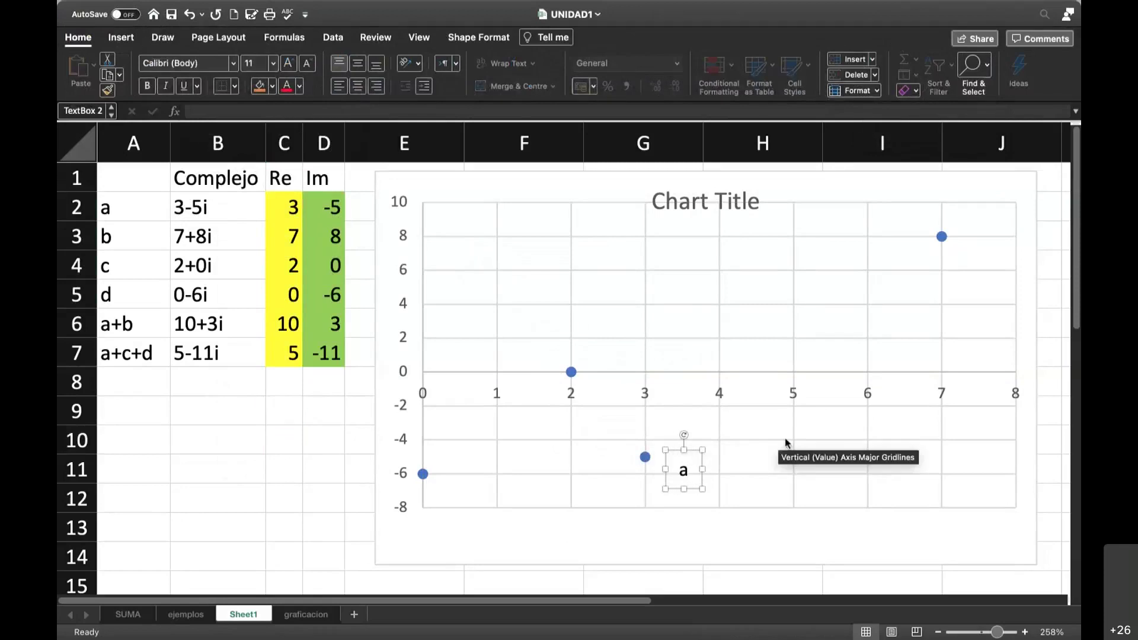
left_click(752, 448)
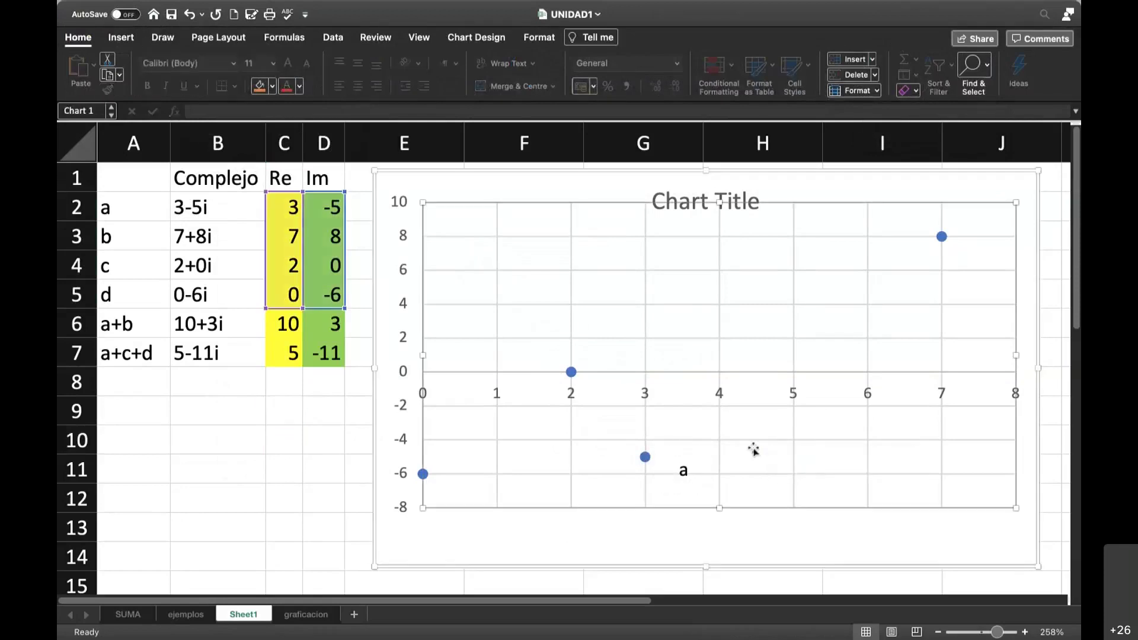
left_click(701, 470)
left_click(694, 451)
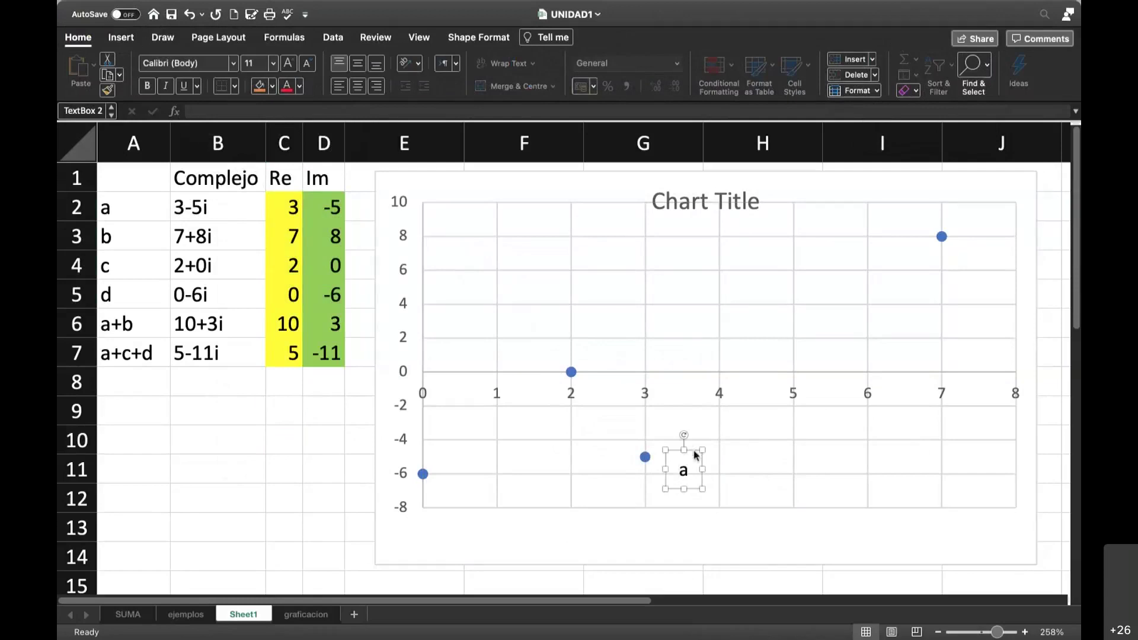
- Copy the 'a' label next to points (7,8), (2,0) and (0,-6)
key("ctrl+c")
key("ctrl+v")
left_click_drag(716, 472, 976, 219)
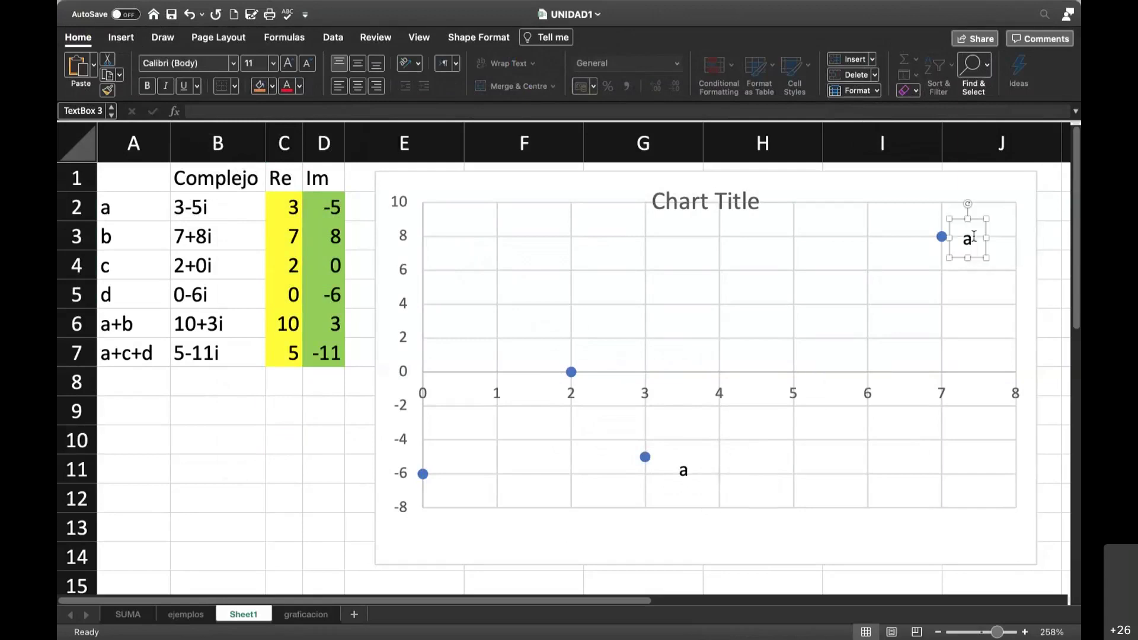
key("ctrl+v")
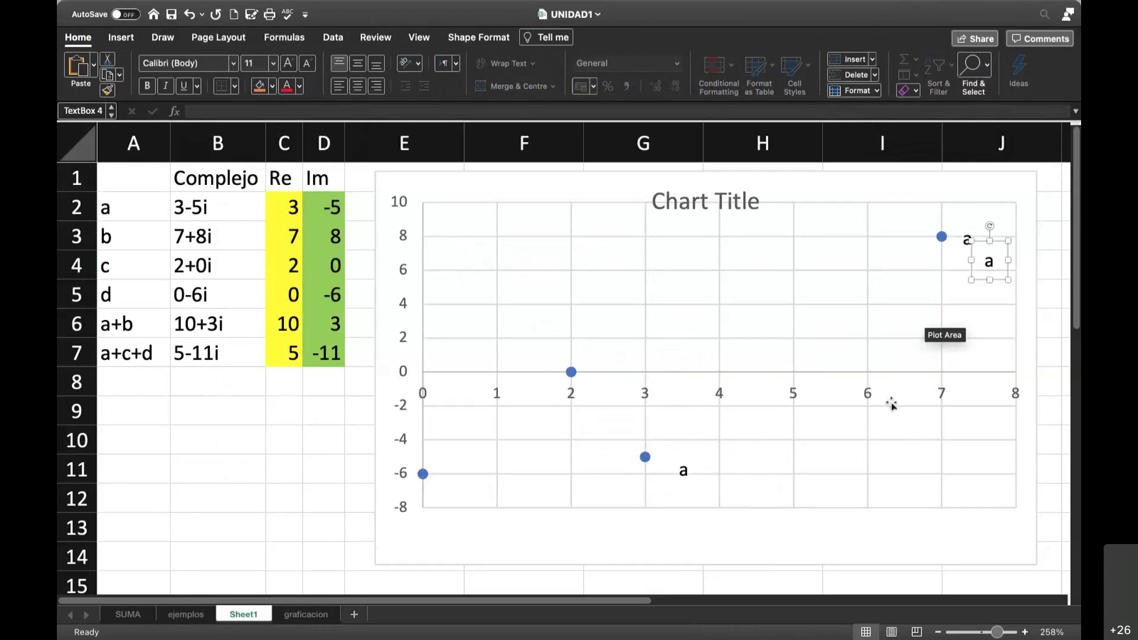
left_click_drag(994, 243, 581, 339)
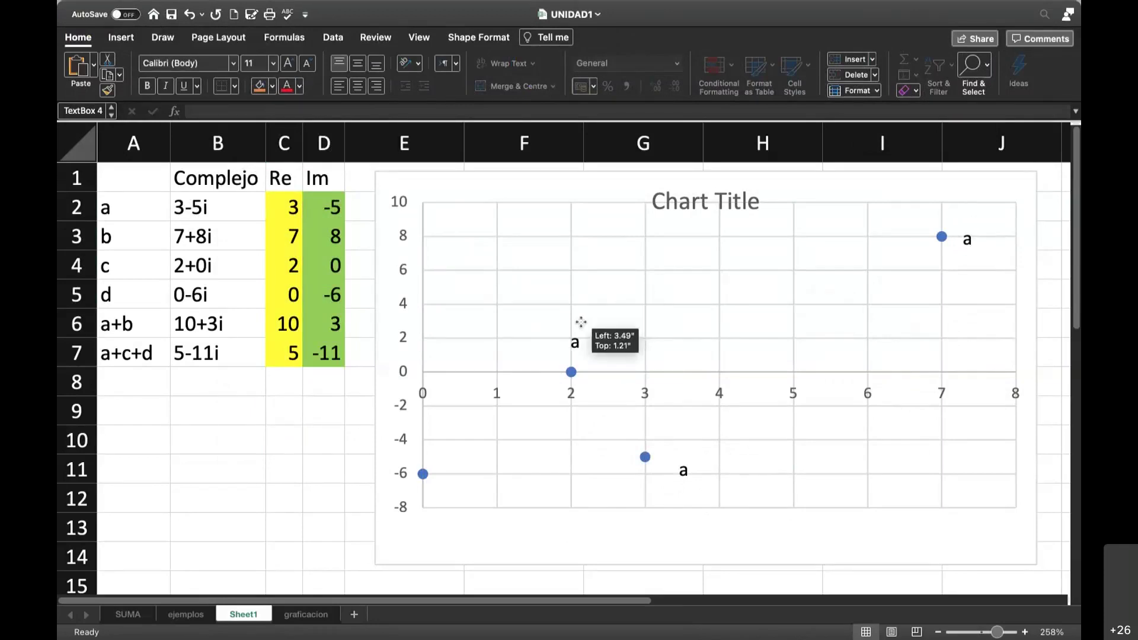
key("ctrl+v")
left_click_drag(604, 356, 452, 461)
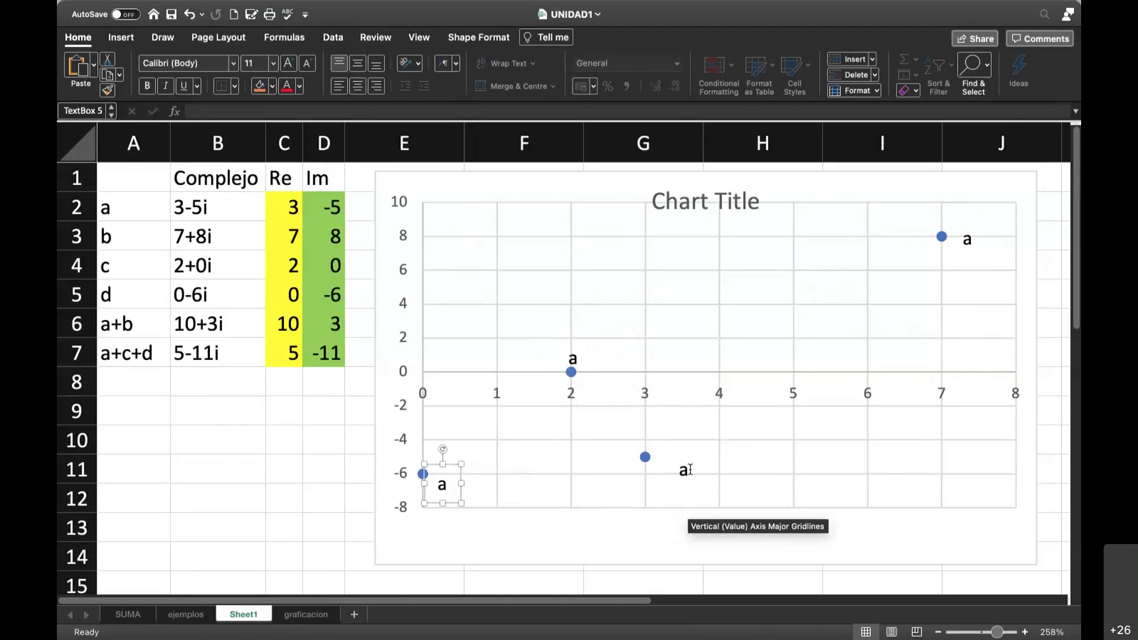
- Retype the copied labels as b, c and d
left_click(967, 239)
key("BackSpace")
type("b")
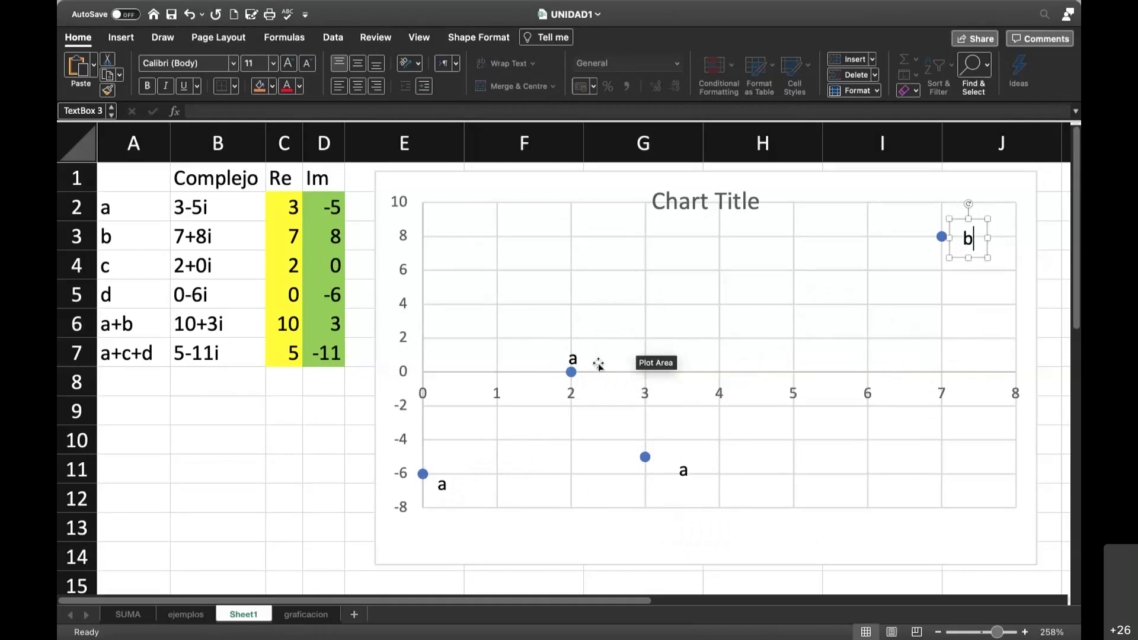
left_click(581, 357)
key("BackSpace")
type("c")
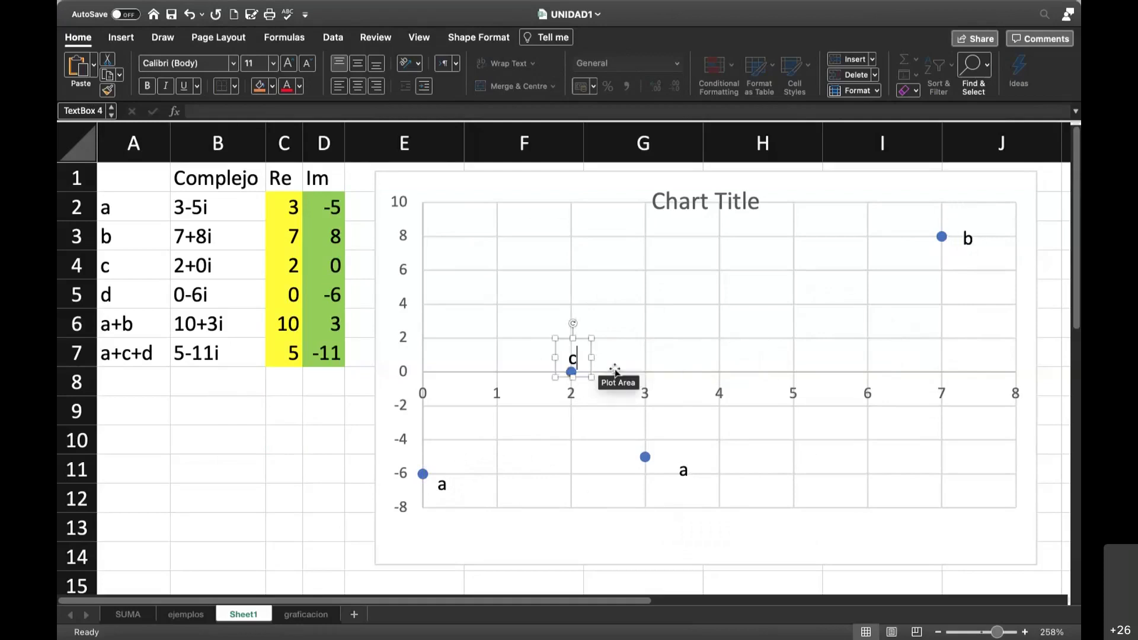
left_click(443, 483)
key("BackSpace")
type("d")
left_click(570, 477)
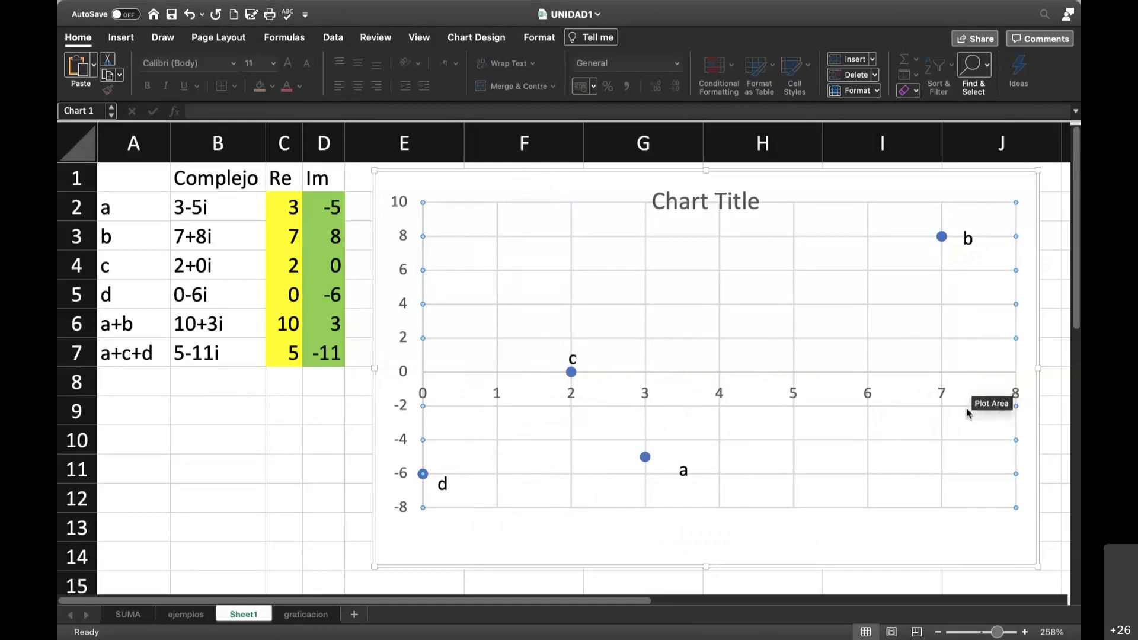
- Paste a label at the horizontal axis's right end and retype it as Re
key("super+v")
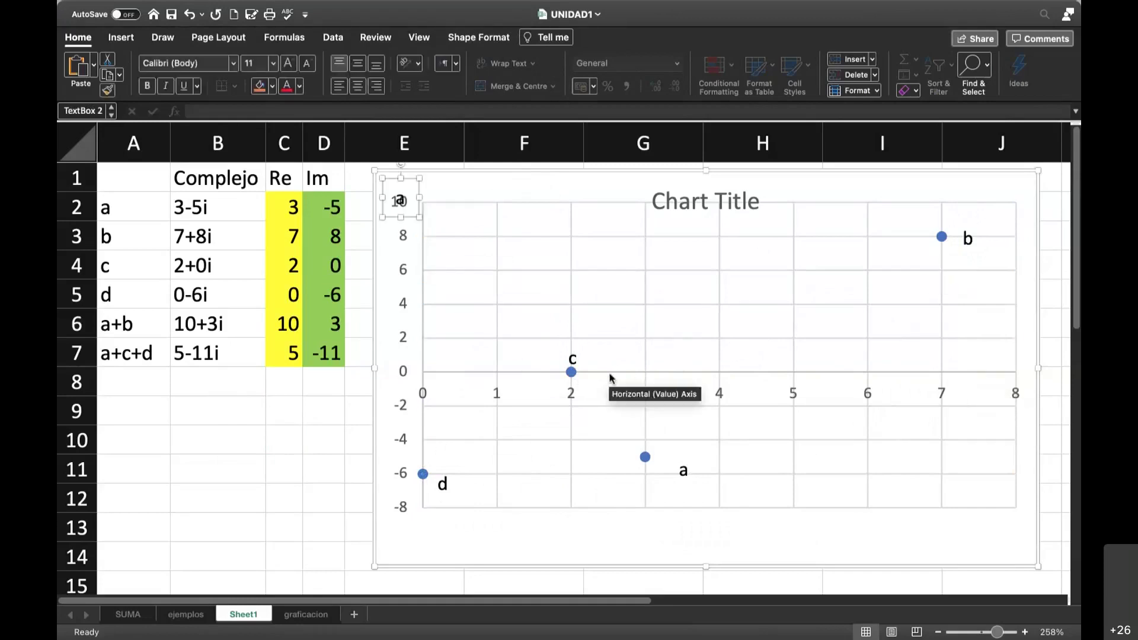
left_click_drag(412, 179, 977, 342)
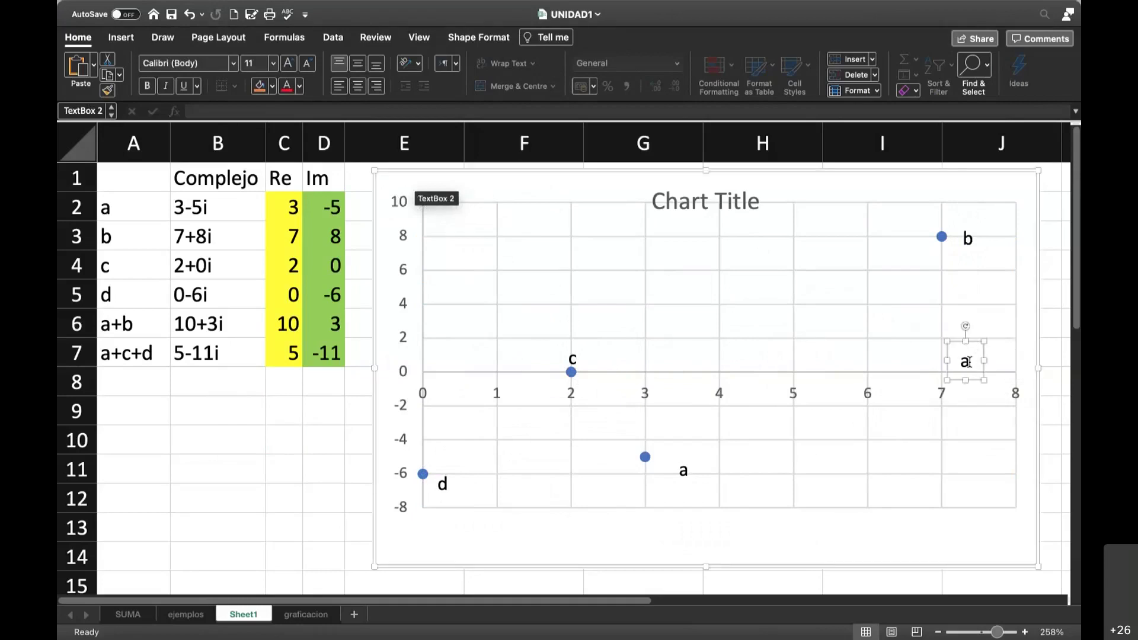
key("BackSpace")
type("Re")
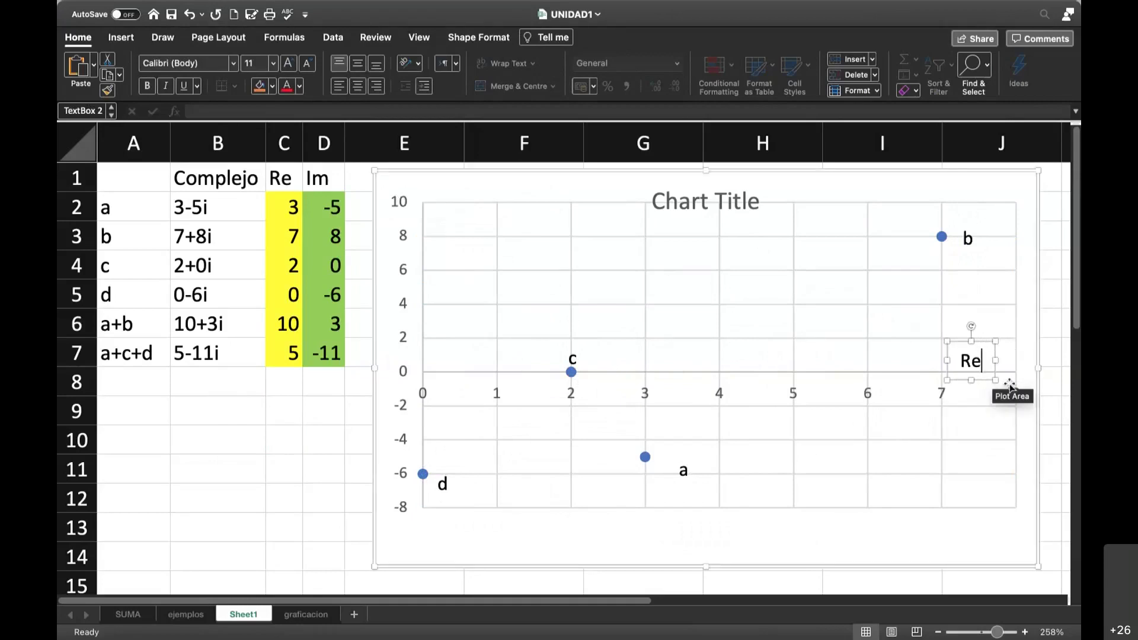
left_click(445, 223)
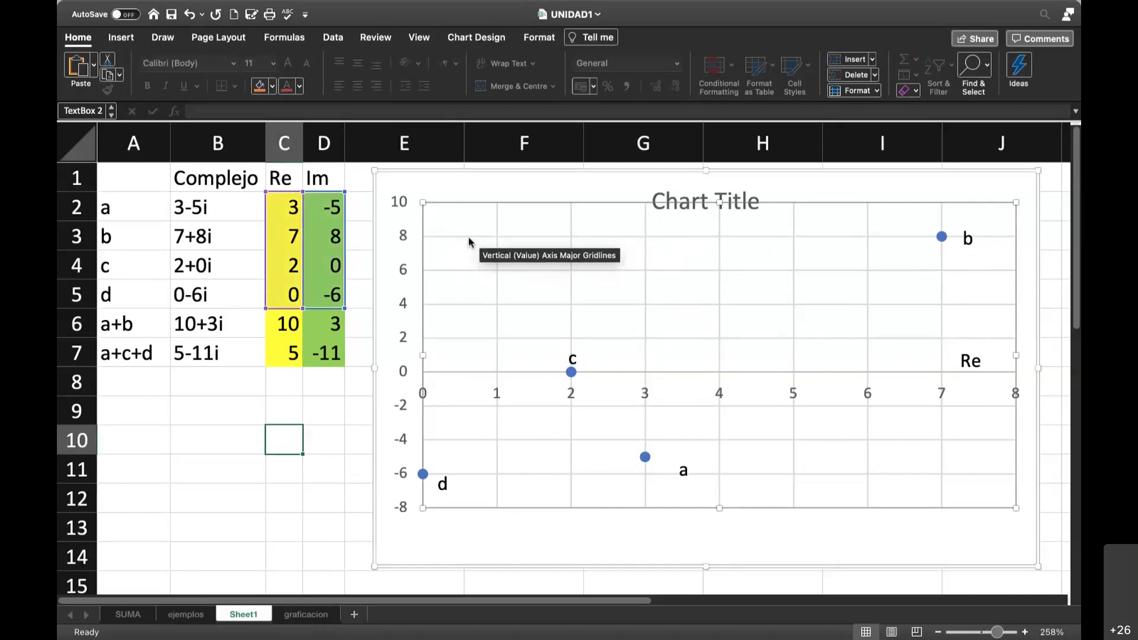
- Paste another label near the vertical axis top and retype it as Im
key("super+v")
left_click_drag(401, 176, 453, 230)
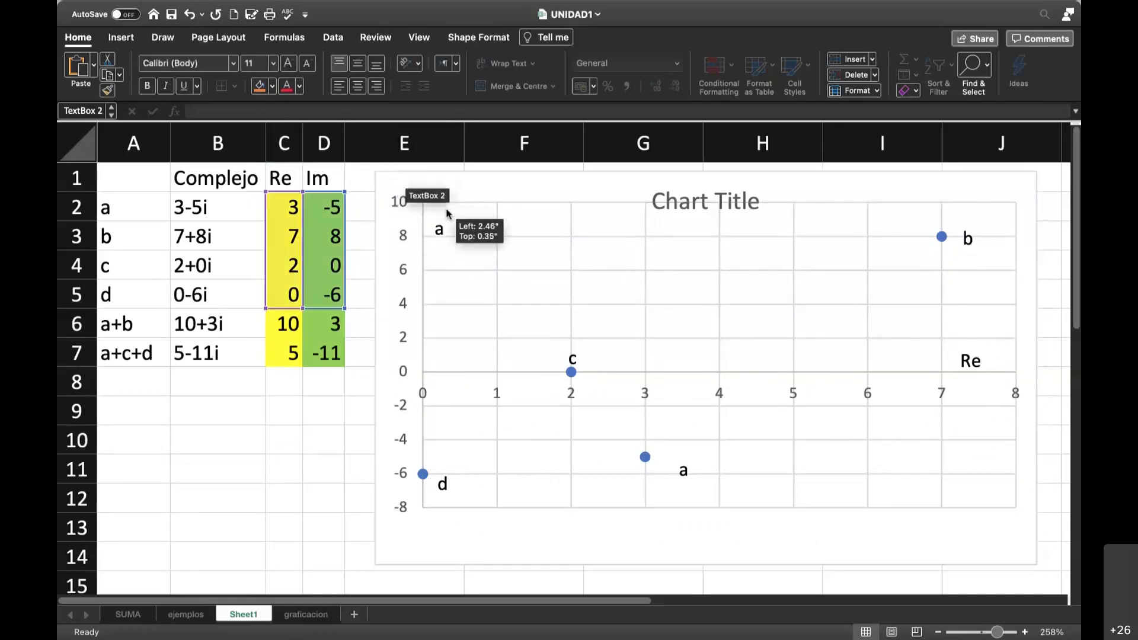
key("BackSpace")
type("IM")
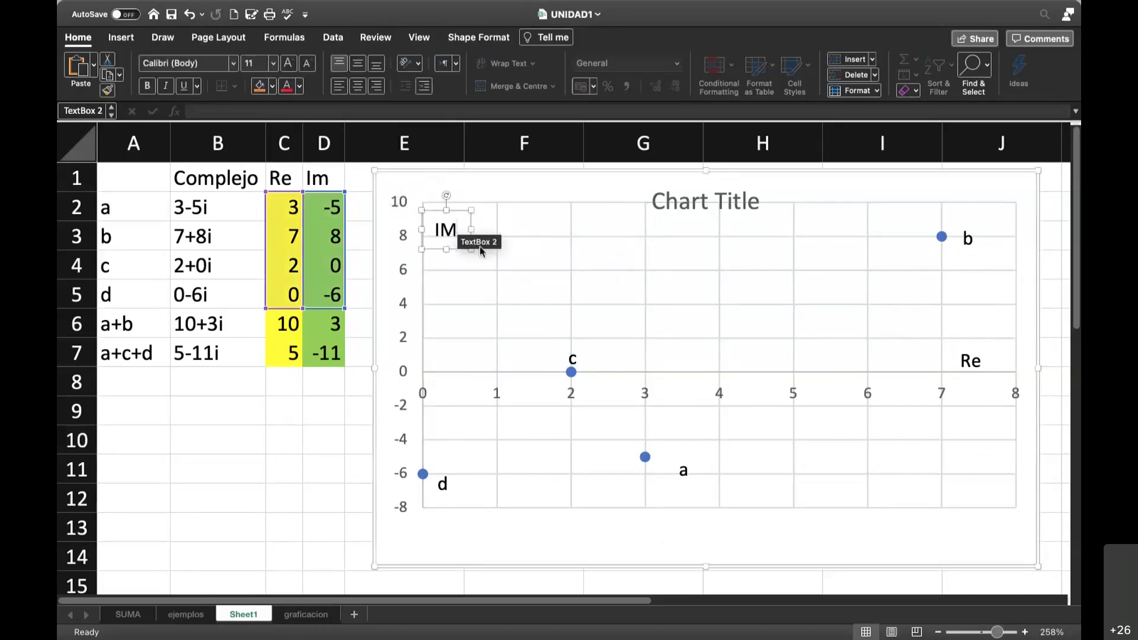
key("BackSpace")
type("m")
left_click(323, 410)
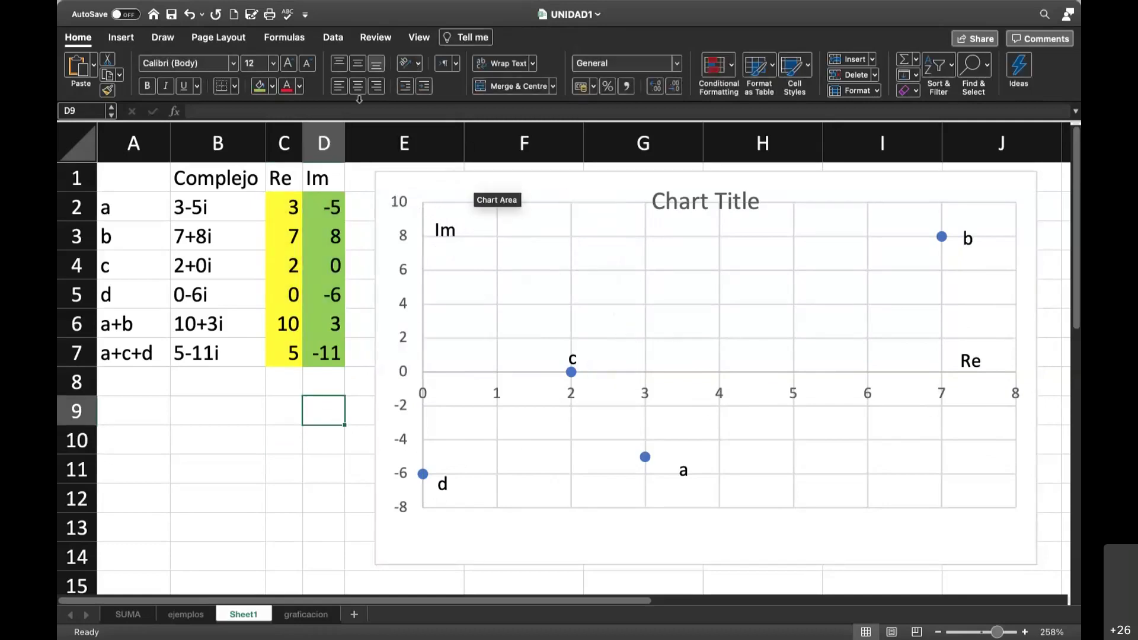
- Draw an arrow from the chart origin to point b, replacing a misplaced first attempt
left_click(121, 37)
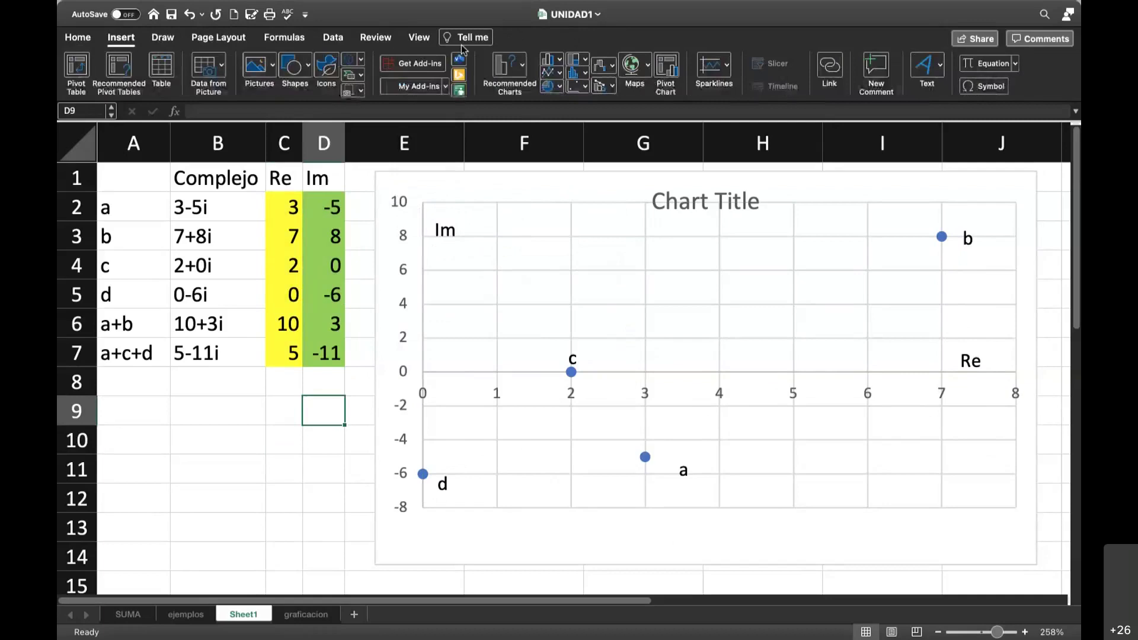
left_click(304, 88)
left_click(337, 109)
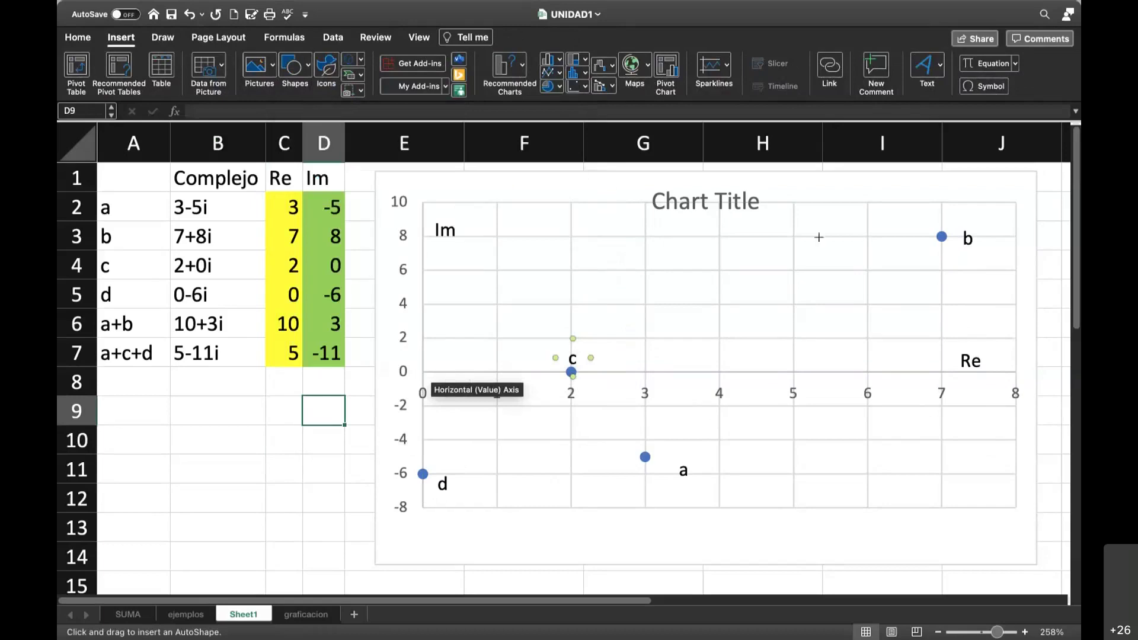
left_click_drag(421, 371, 553, 503)
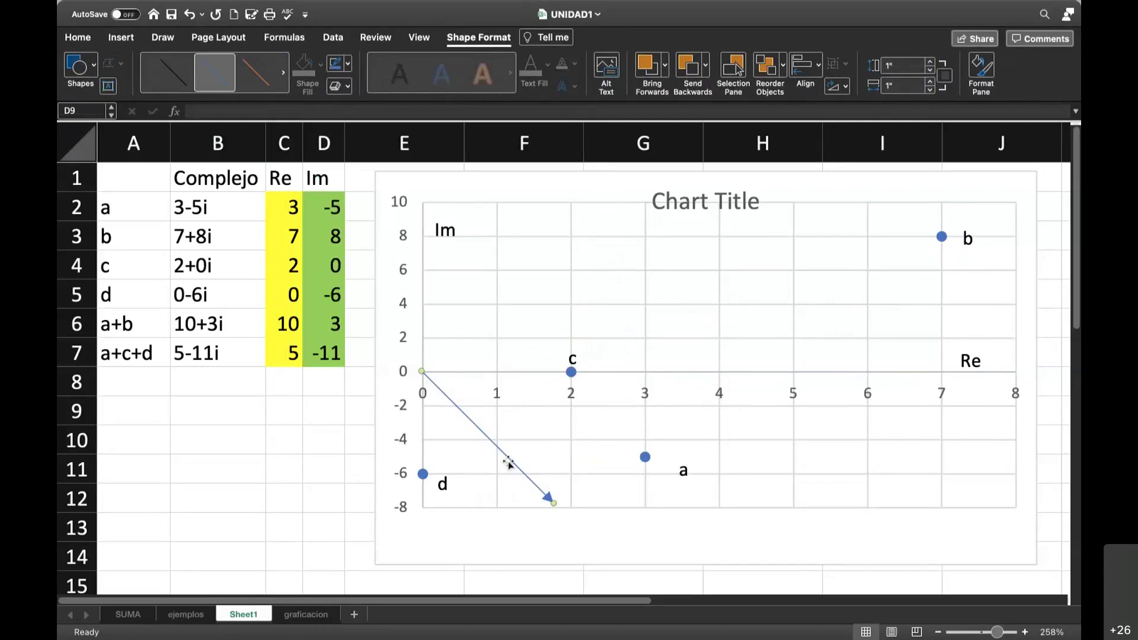
key("Delete")
left_click(120, 38)
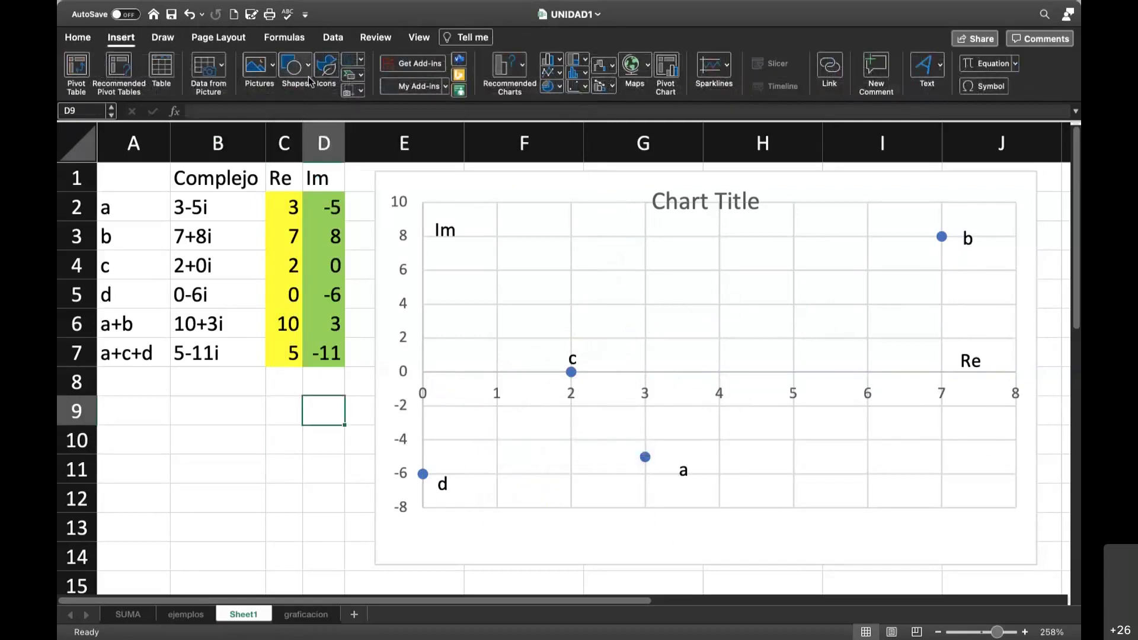
left_click(307, 77)
left_click(340, 111)
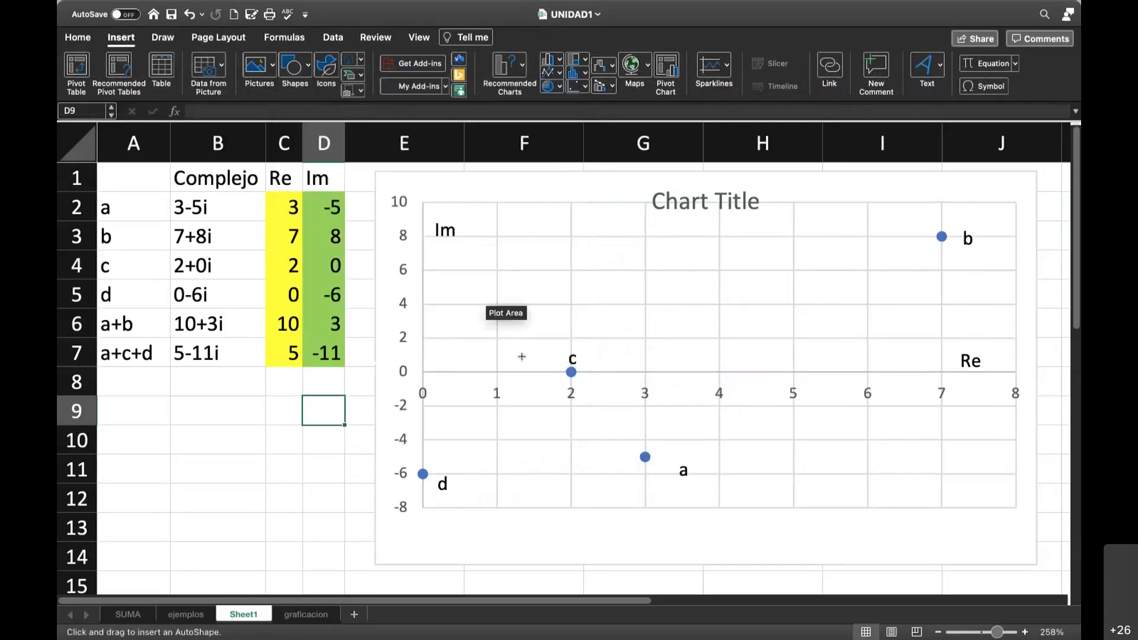
left_click_drag(426, 374, 945, 236)
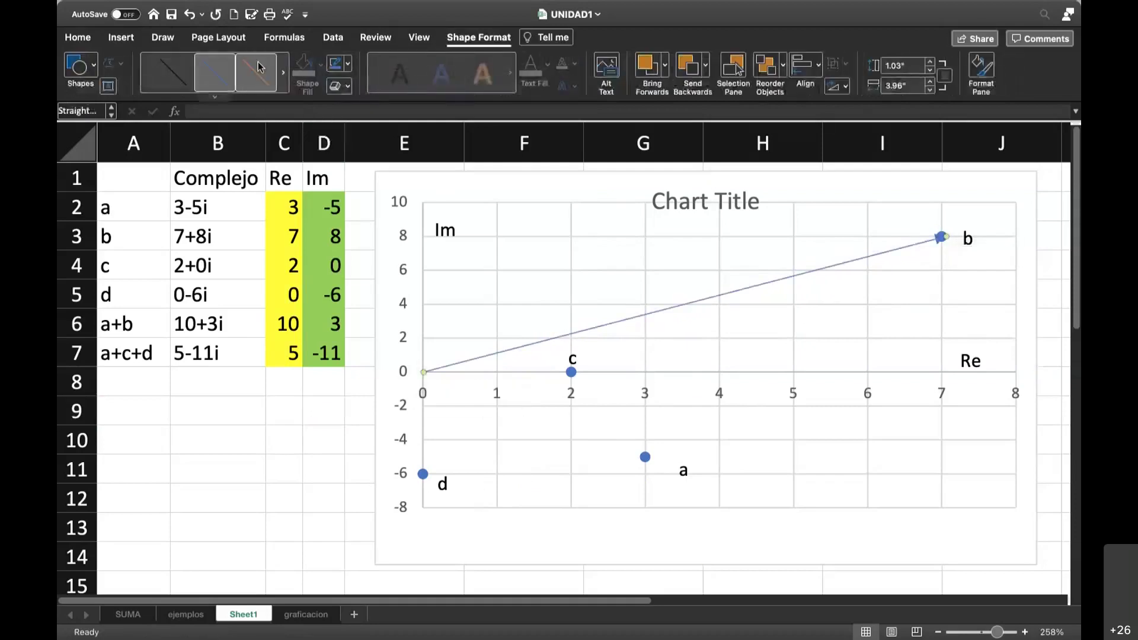
- Draw an arrow from the origin to point c, aligned along the Re axis
left_click(92, 74)
left_click(122, 110)
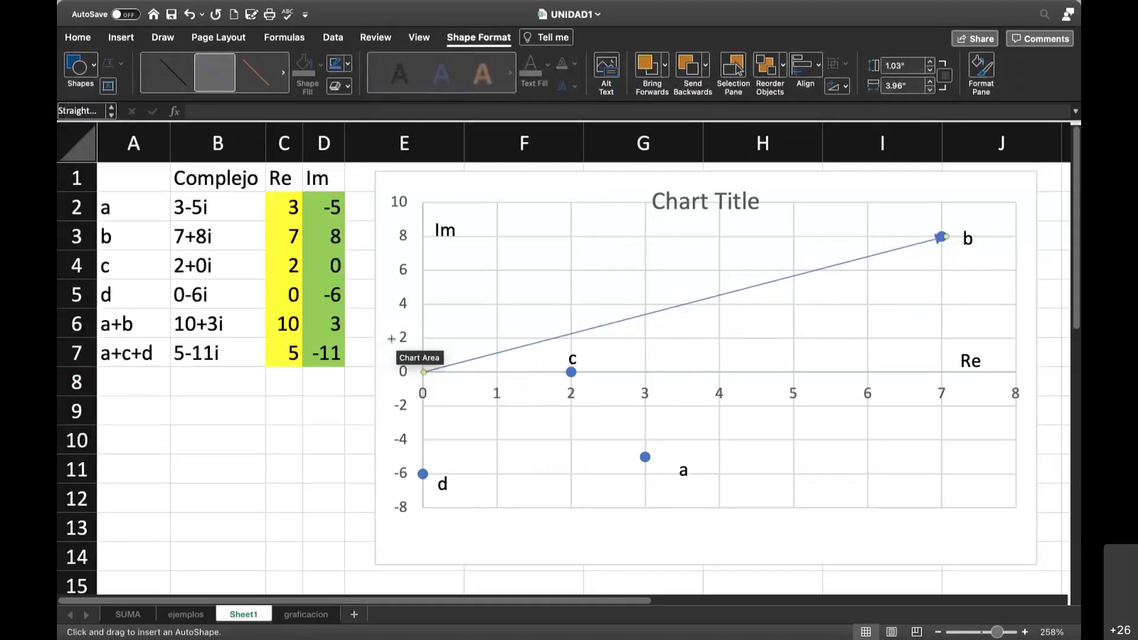
left_click_drag(424, 372, 570, 375)
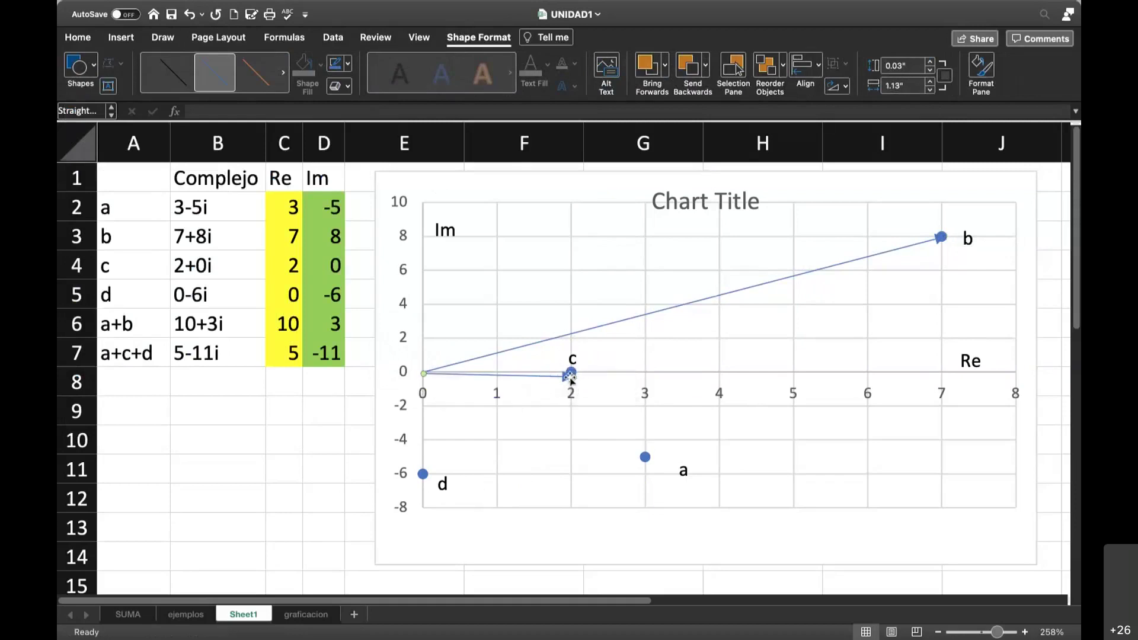
left_click_drag(572, 376, 574, 377)
left_click_drag(537, 375, 539, 372)
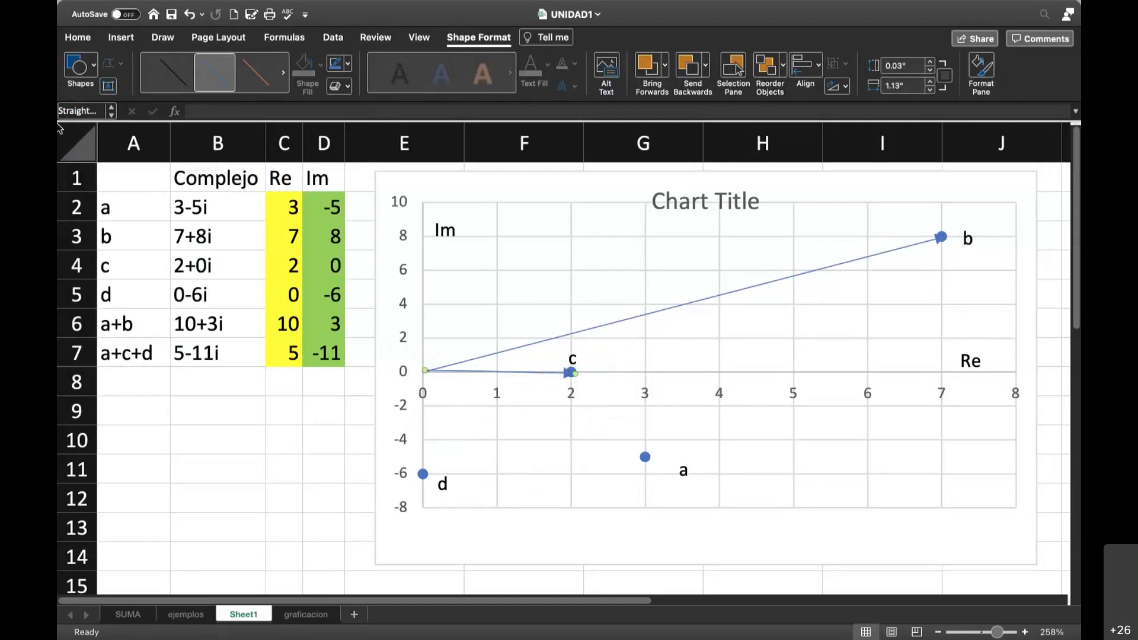
- Draw arrows from the origin to points a and d
left_click(93, 80)
left_click(124, 109)
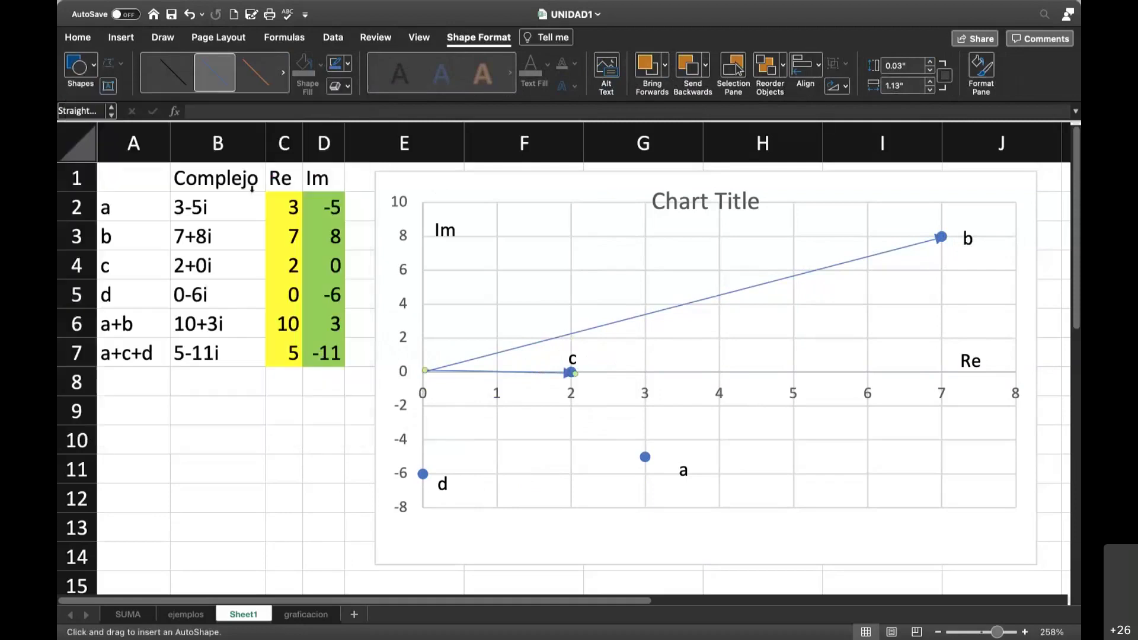
mouse_move(425, 370)
left_mouse_down()
mouse_move(621, 464)
mouse_move(644, 456)
left_mouse_up()
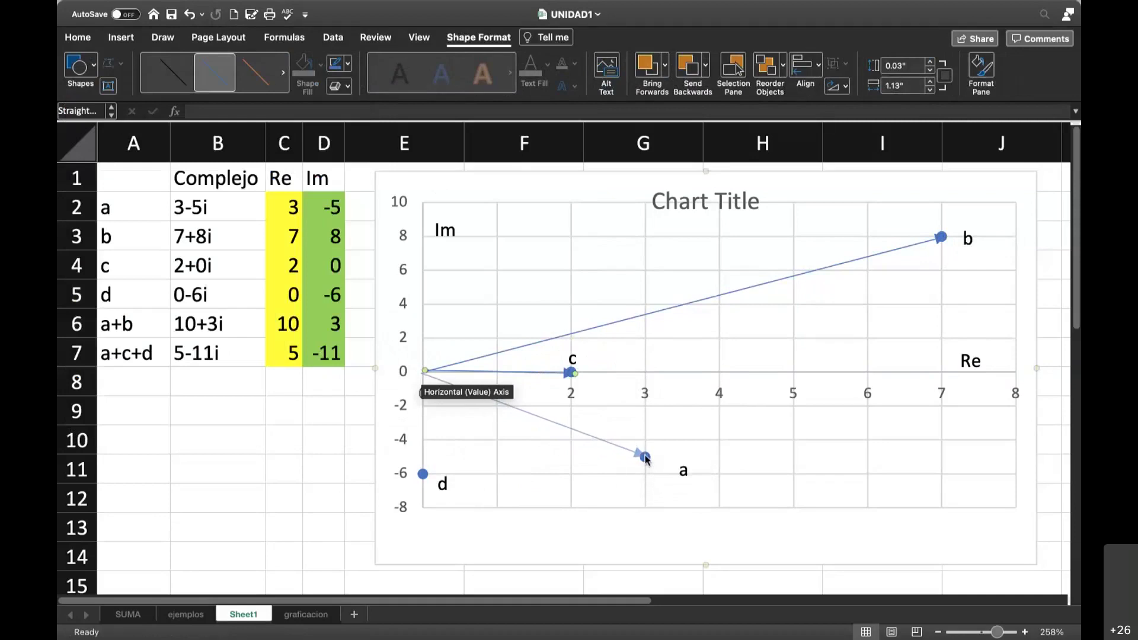
left_click(93, 67)
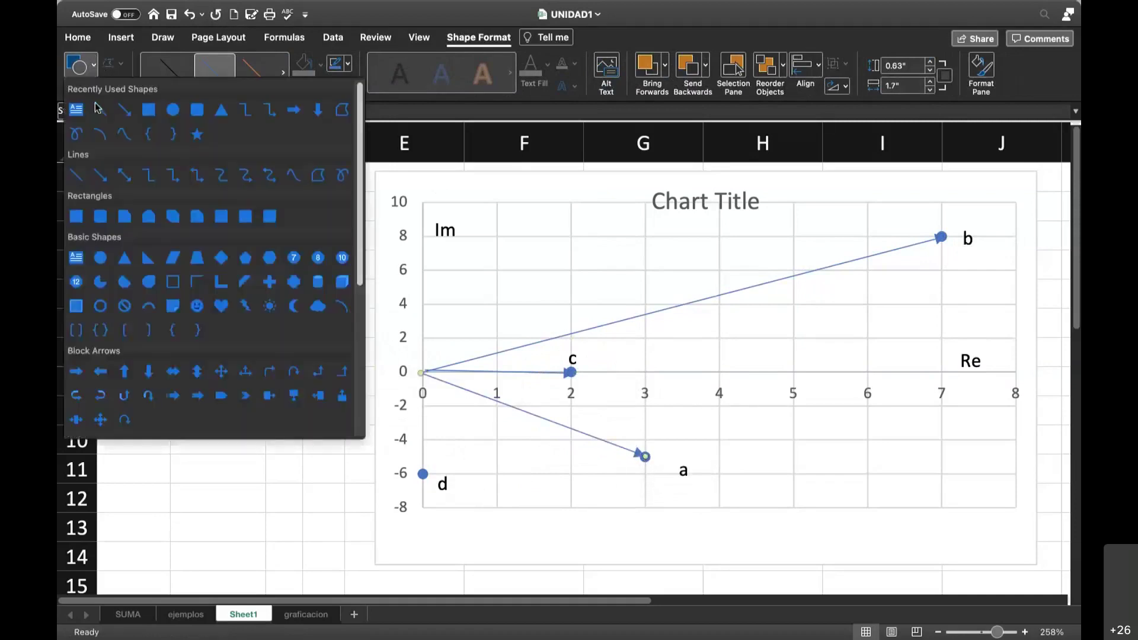
left_click(126, 118)
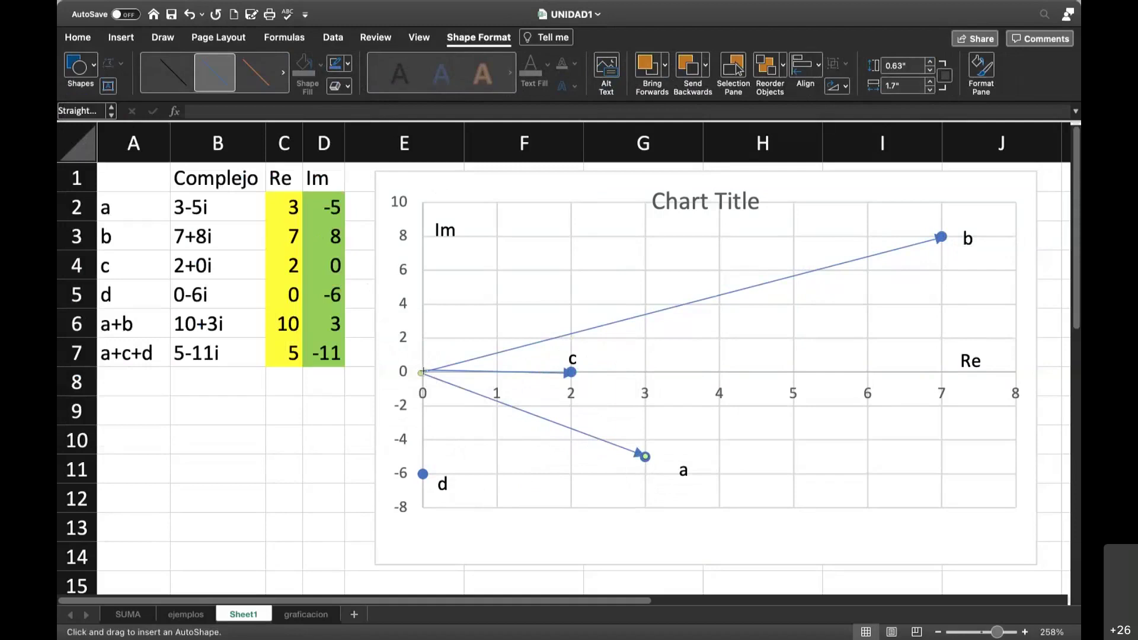
left_click_drag(421, 372, 423, 474)
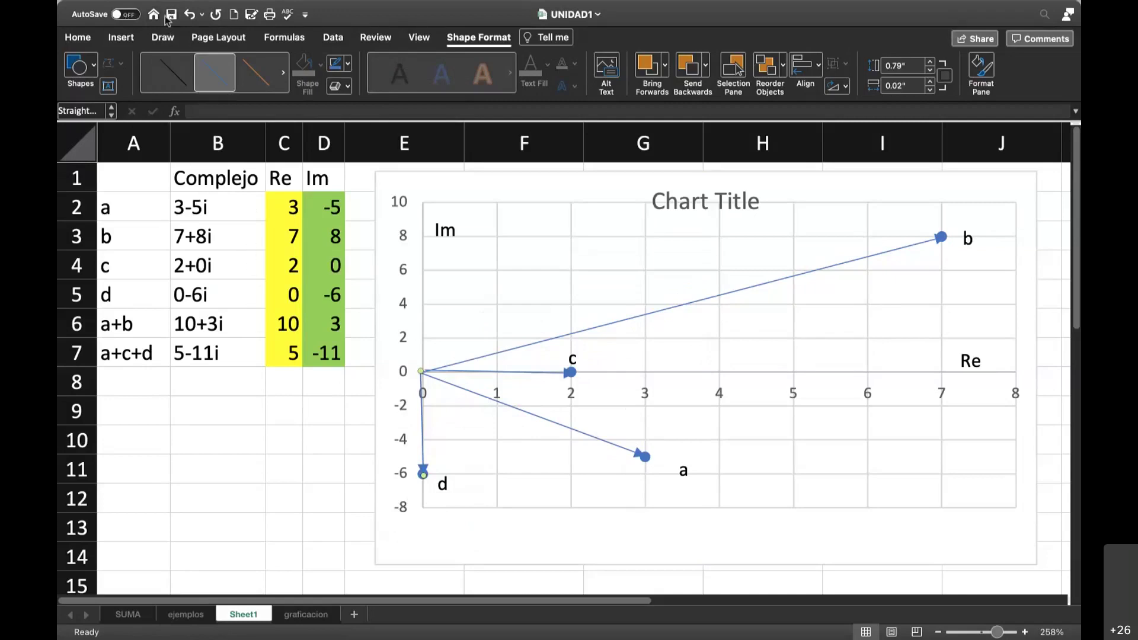
mouse_move(101, 4)
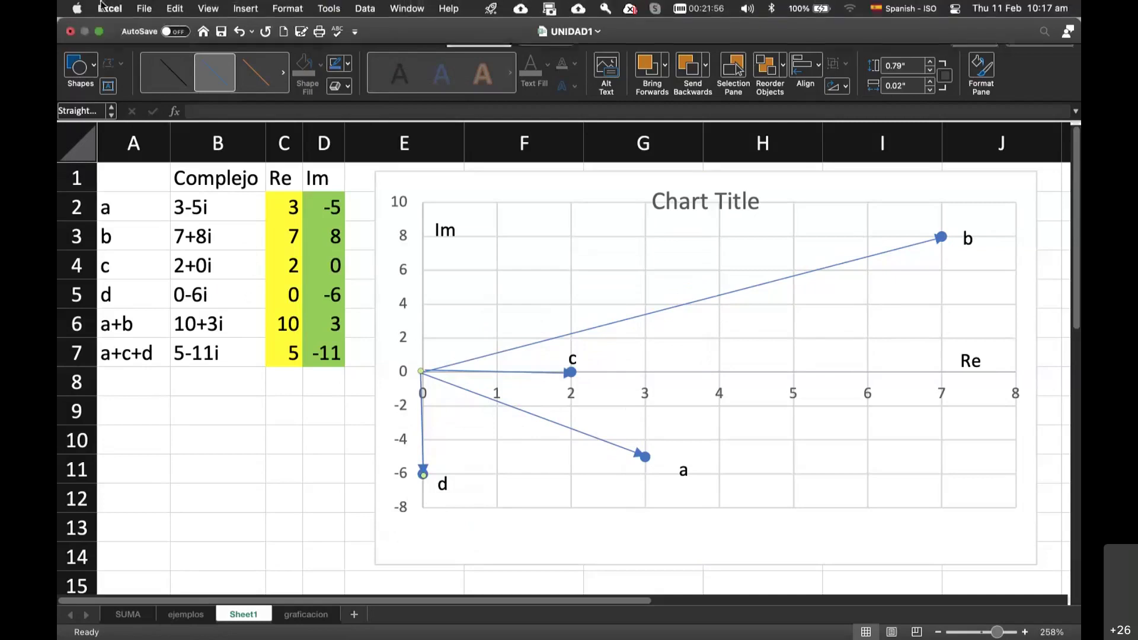
left_click(99, 32)
- In GeoGebra, pan the graph and enter point A at (3,-5)
left_click(313, 623)
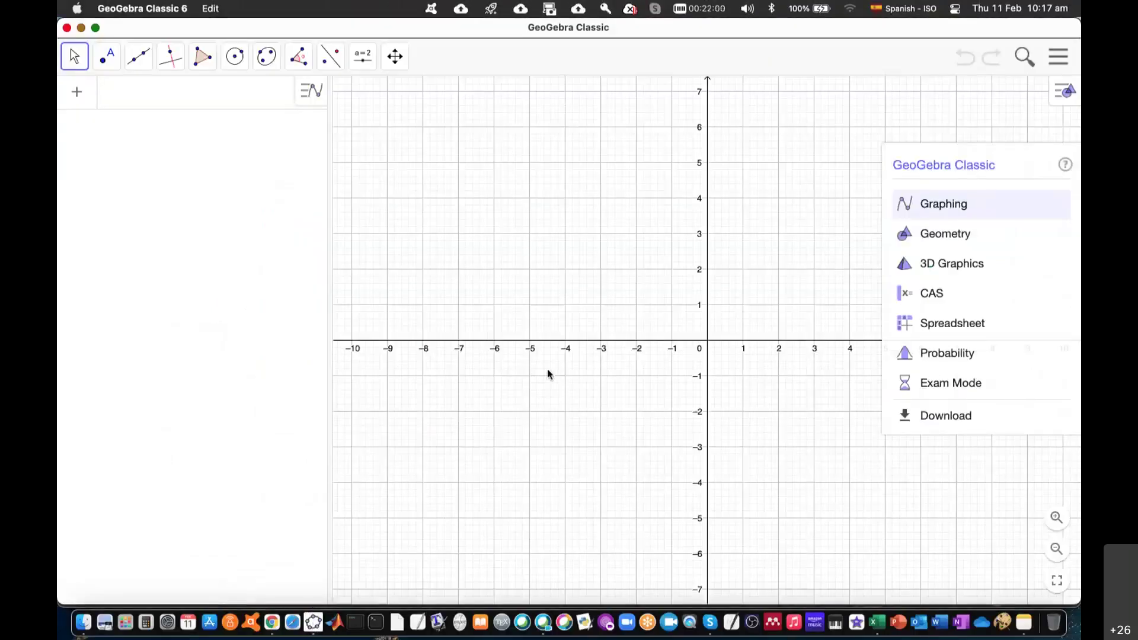
left_click_drag(575, 439, 450, 429)
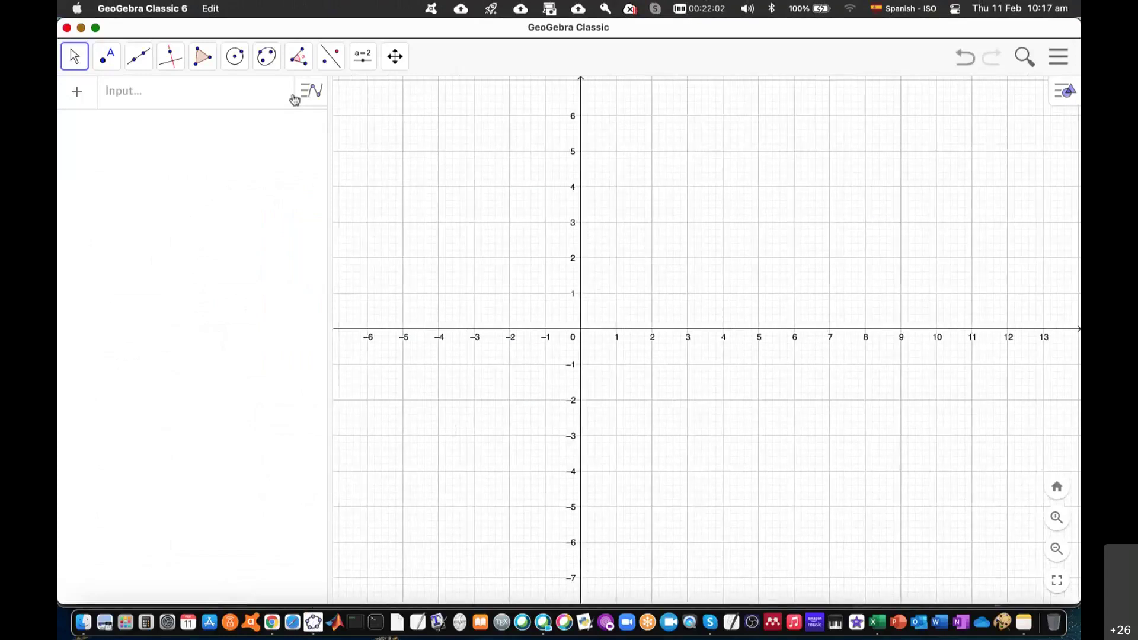
left_click(194, 97)
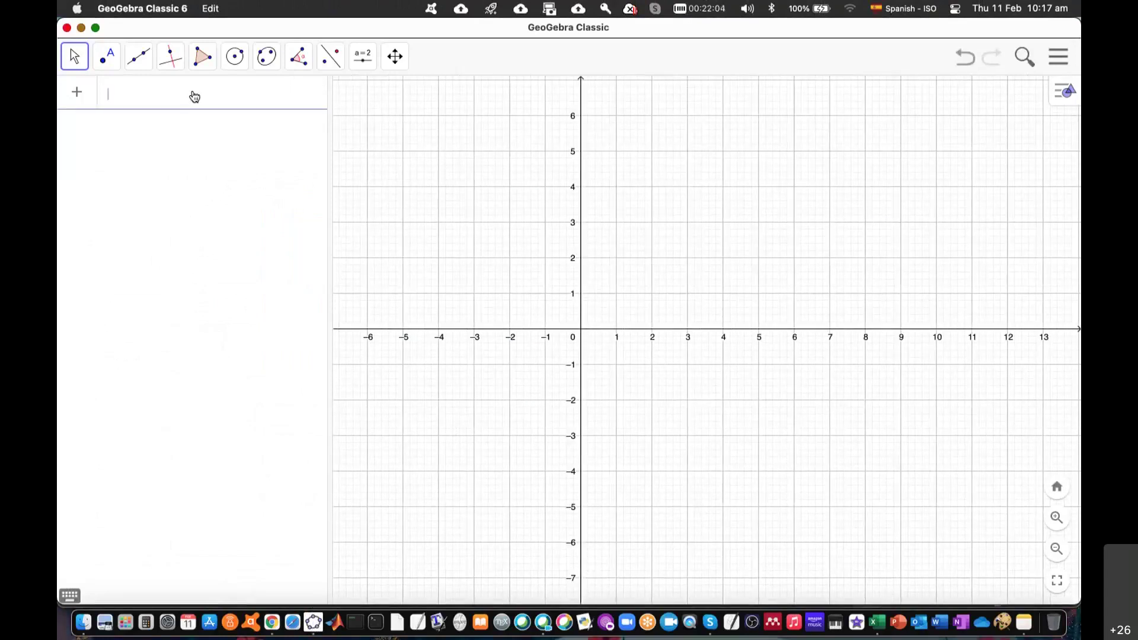
key("super+Tab")
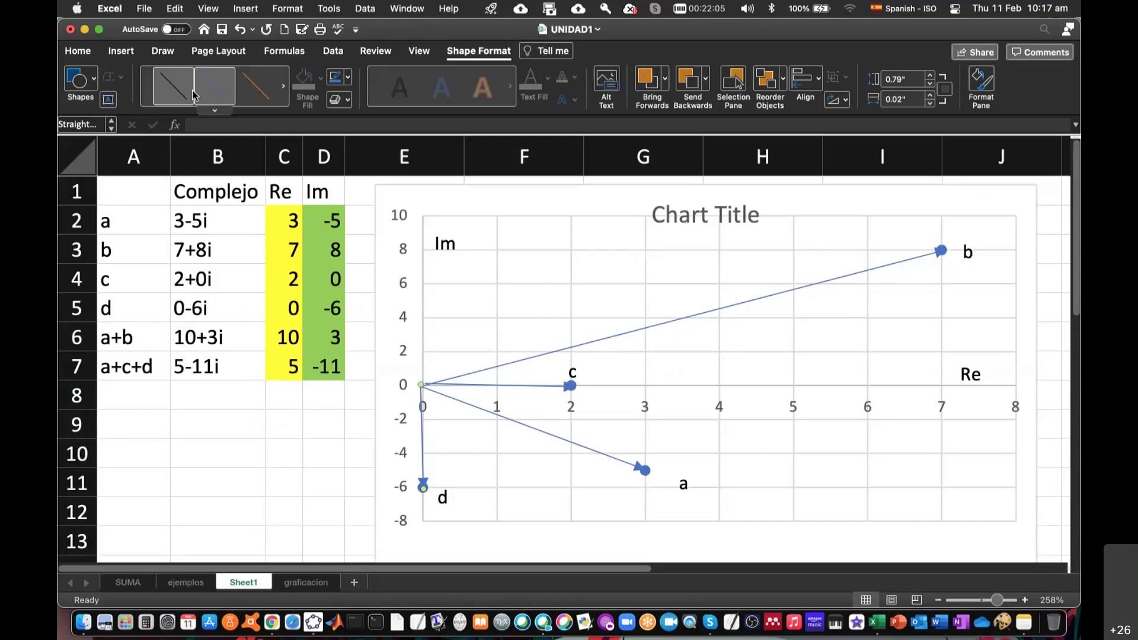
key("super+Tab")
type("(3,-5")
key("Return")
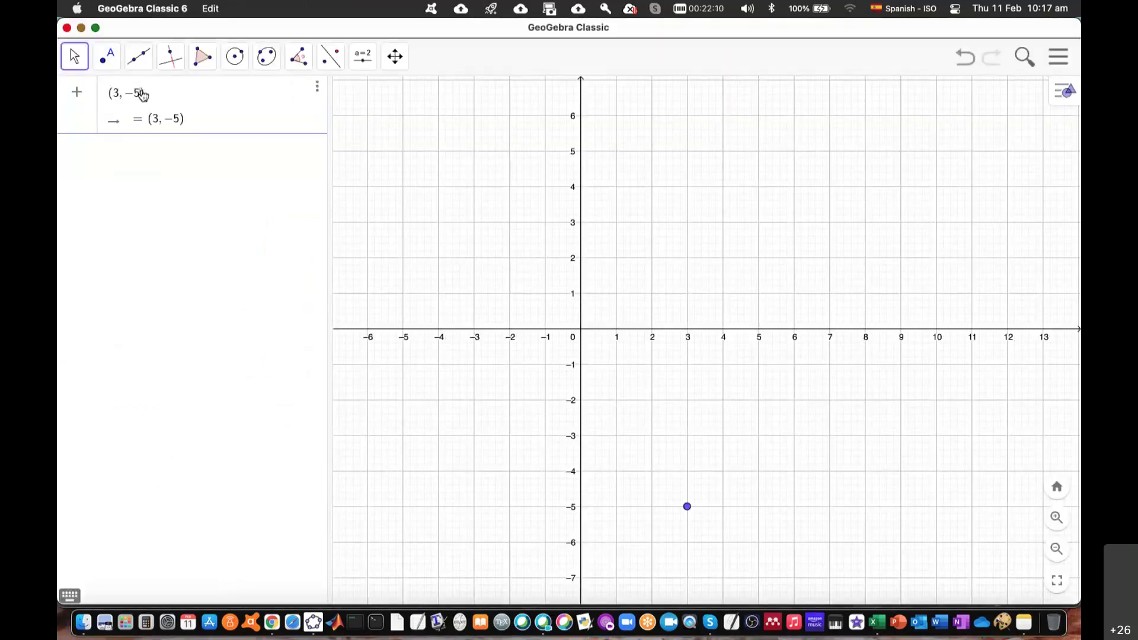
key("Return")
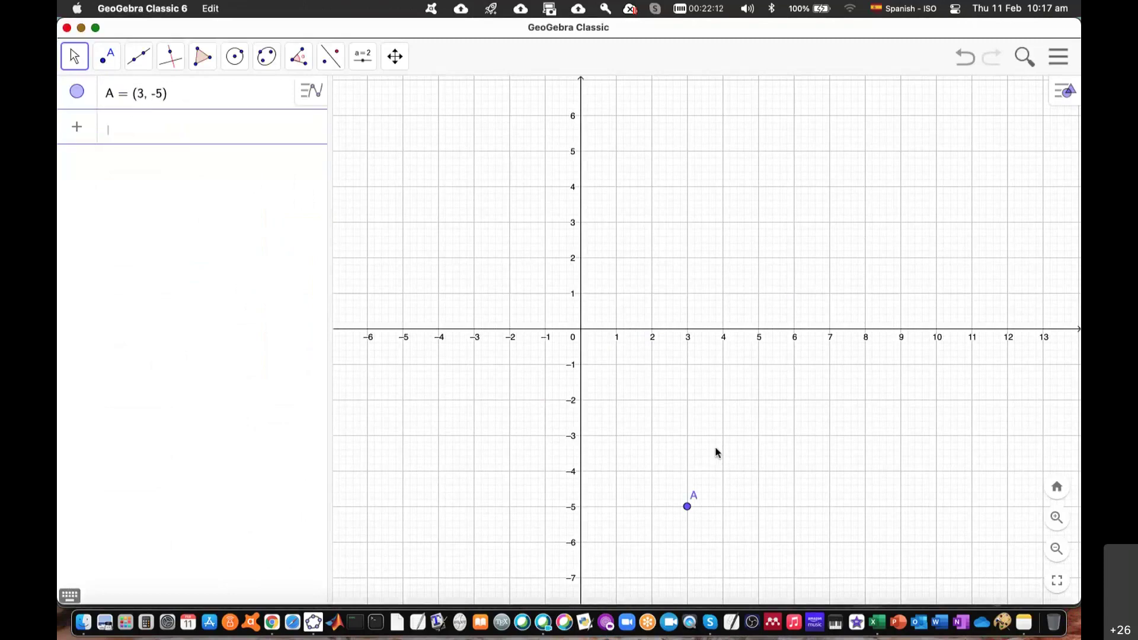
left_click(196, 154)
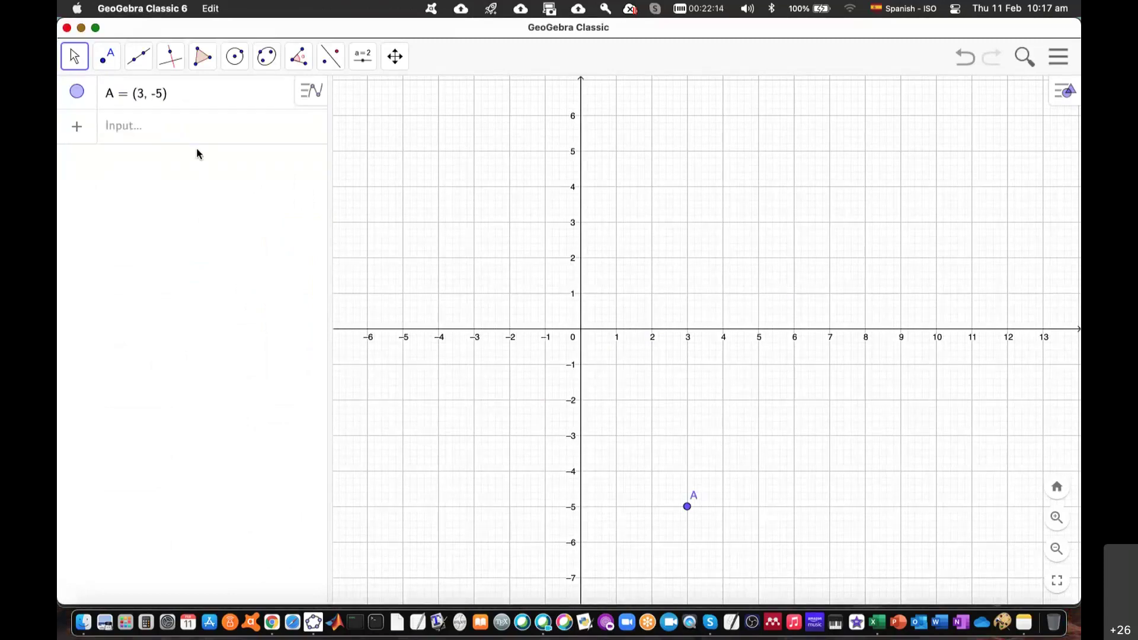
- Add point B at (7,8) in the Input bar
key("super+Tab")
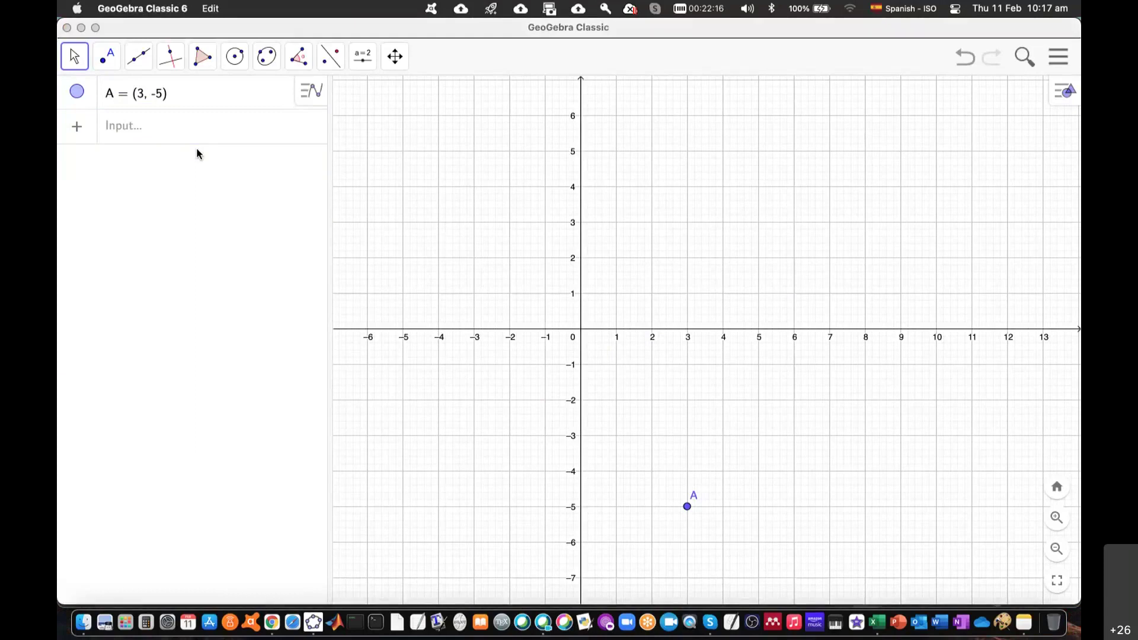
key("super+Tab")
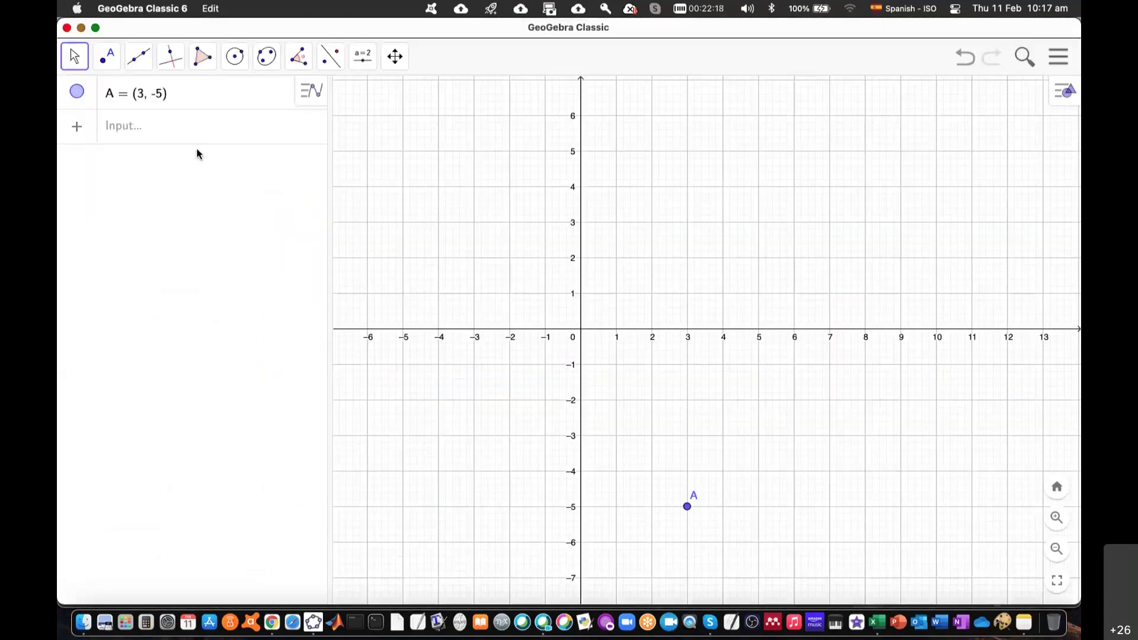
left_click(156, 126)
type("(")
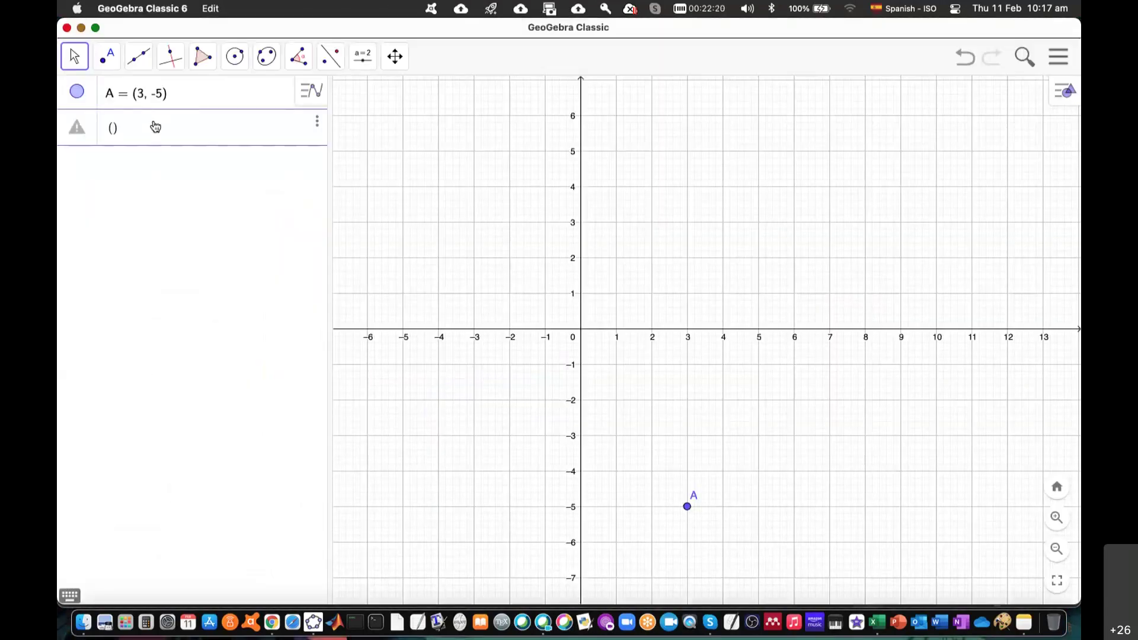
type("7,8")
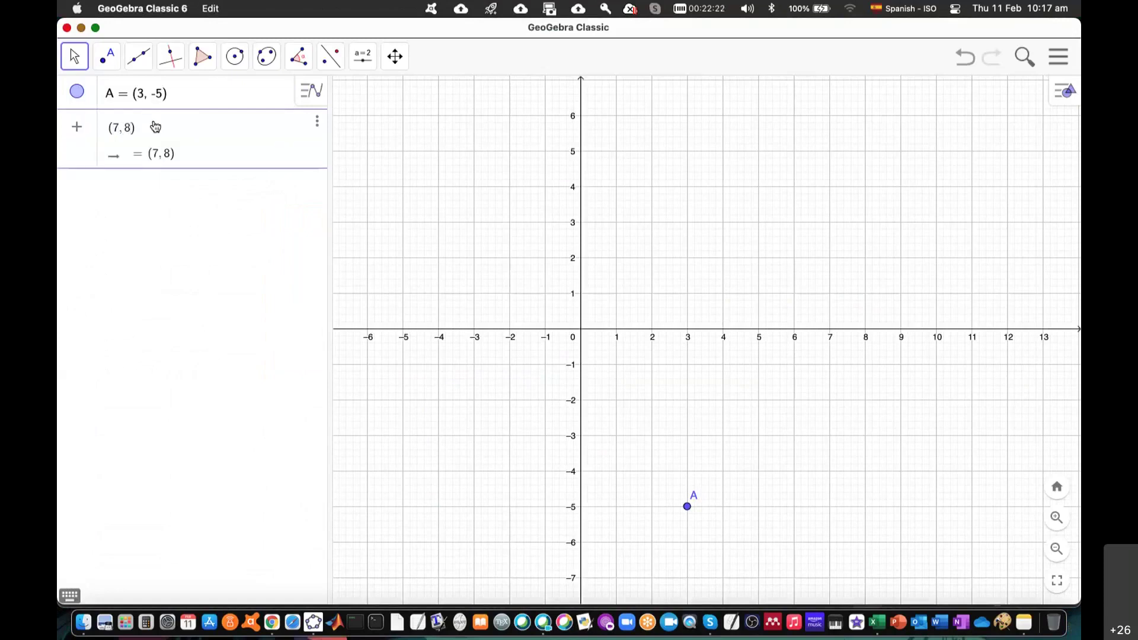
key("Return")
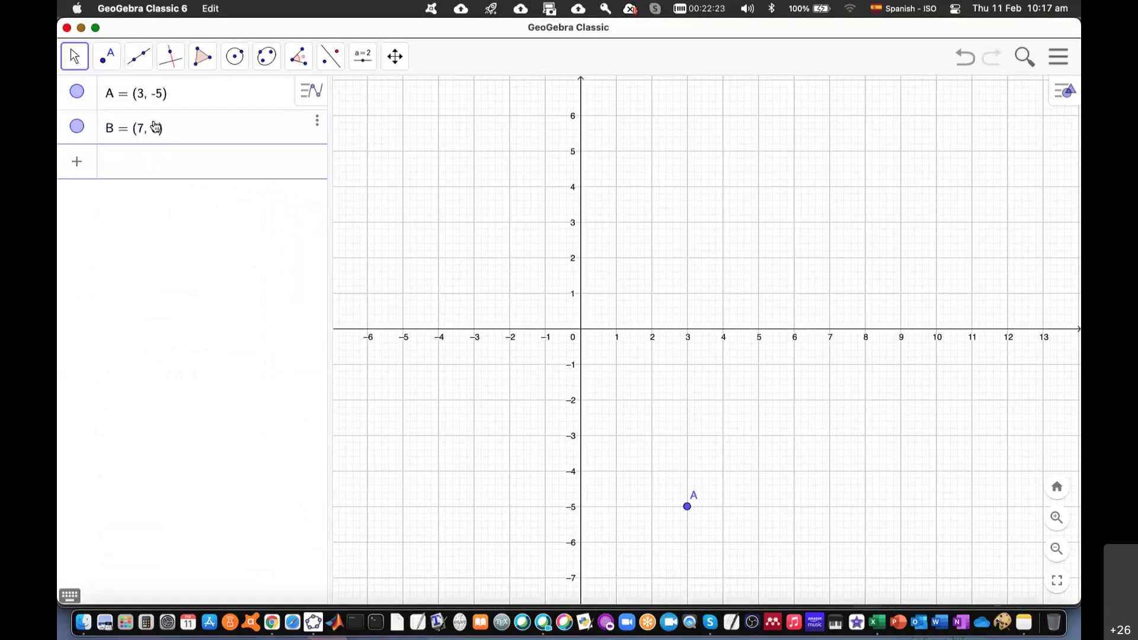
- Add point C at (2,0) and point D at (0,-6)
key("super+Tab")
key("super+Tab")
left_click(136, 170)
scroll(714, 307, "down", 5)
scroll(714, 307, "down", 3)
scroll(714, 307, "up", 1)
type("(2, 0")
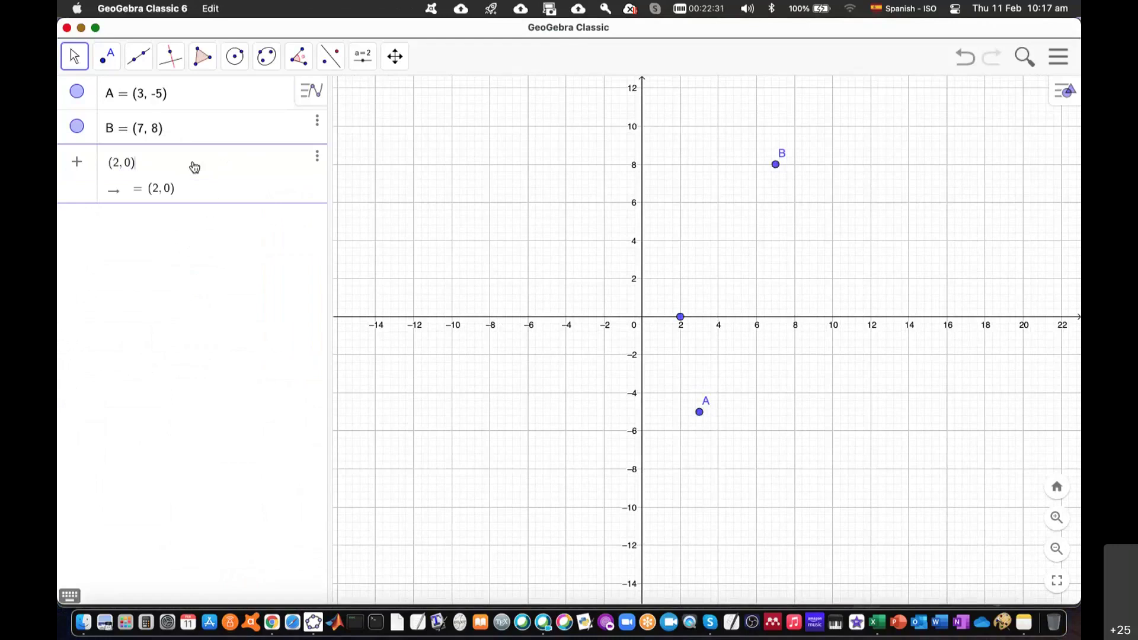
key("Return")
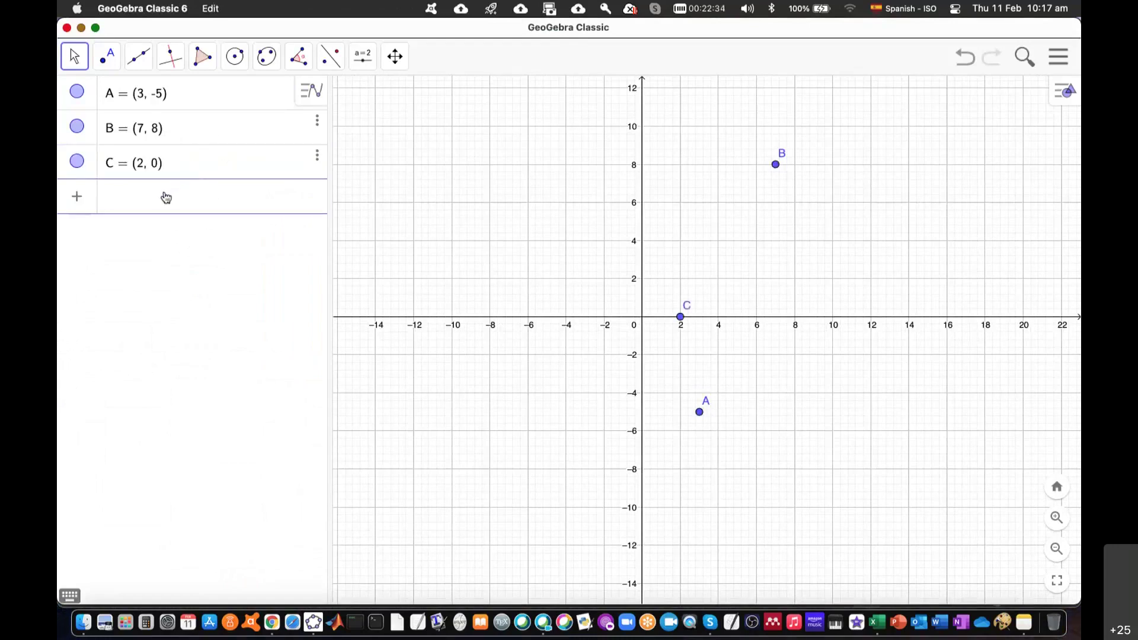
type("(")
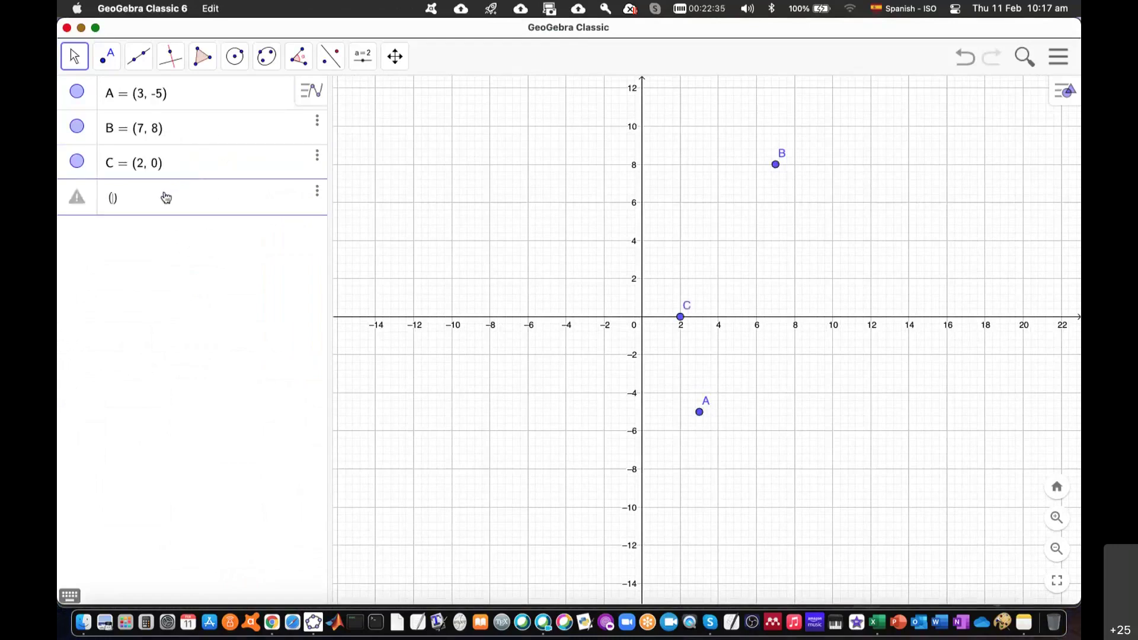
type("0,-6")
key("Return")
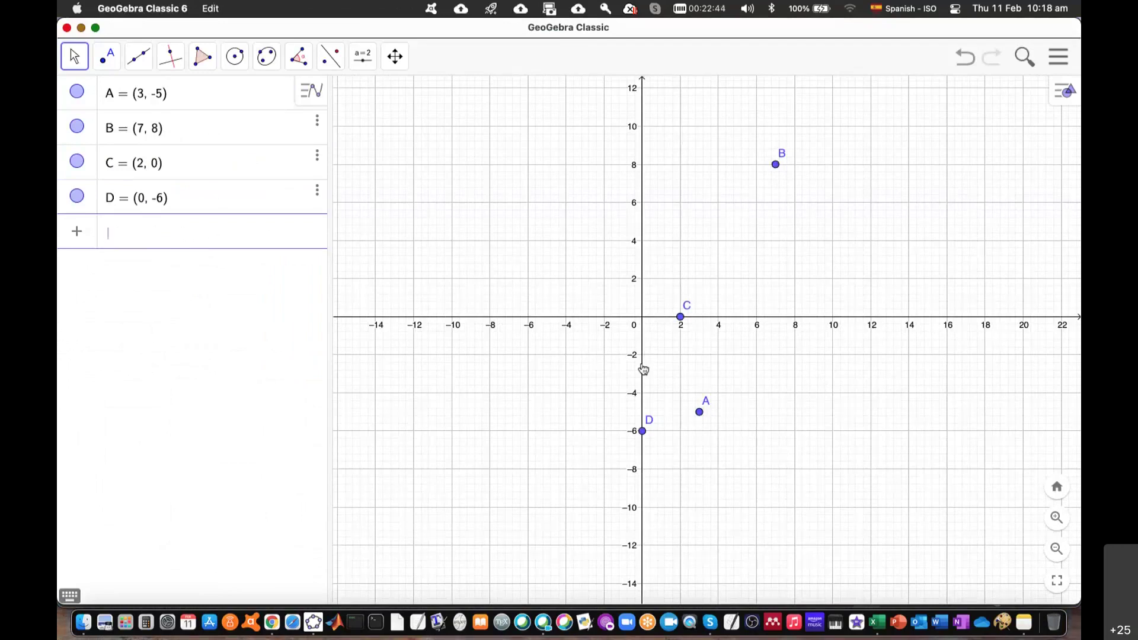
- With the Vector tool, draw vectors from the origin to A (3,-5), B (7,8), C (2,0) and D (0,-6)
left_click(138, 56)
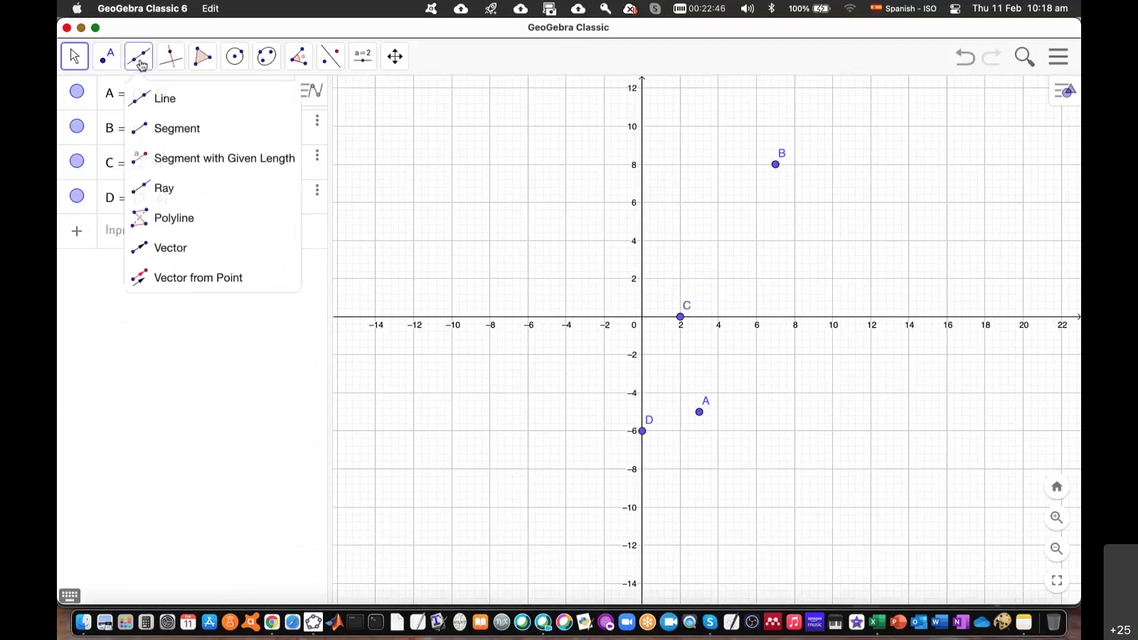
left_click(161, 189)
left_click(170, 248)
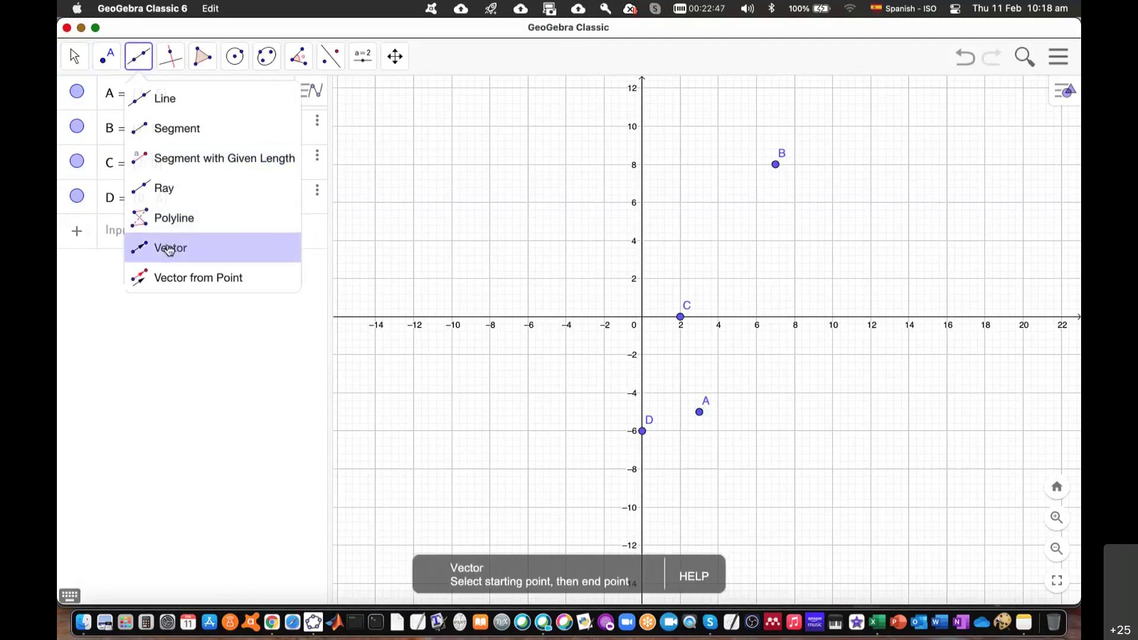
left_click(643, 318)
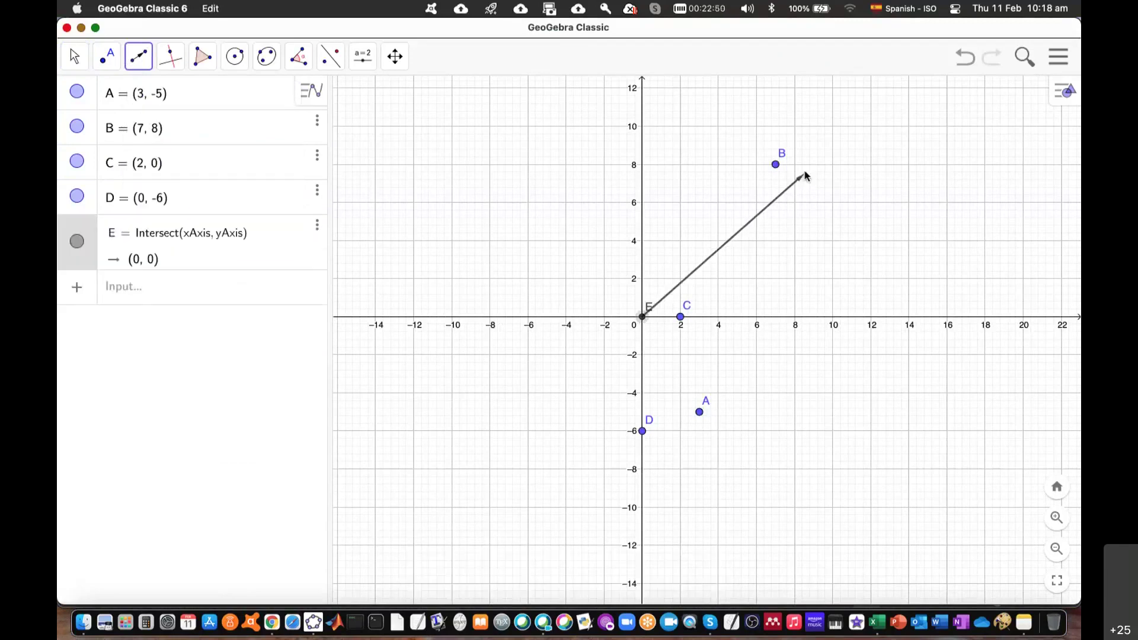
left_click(698, 410)
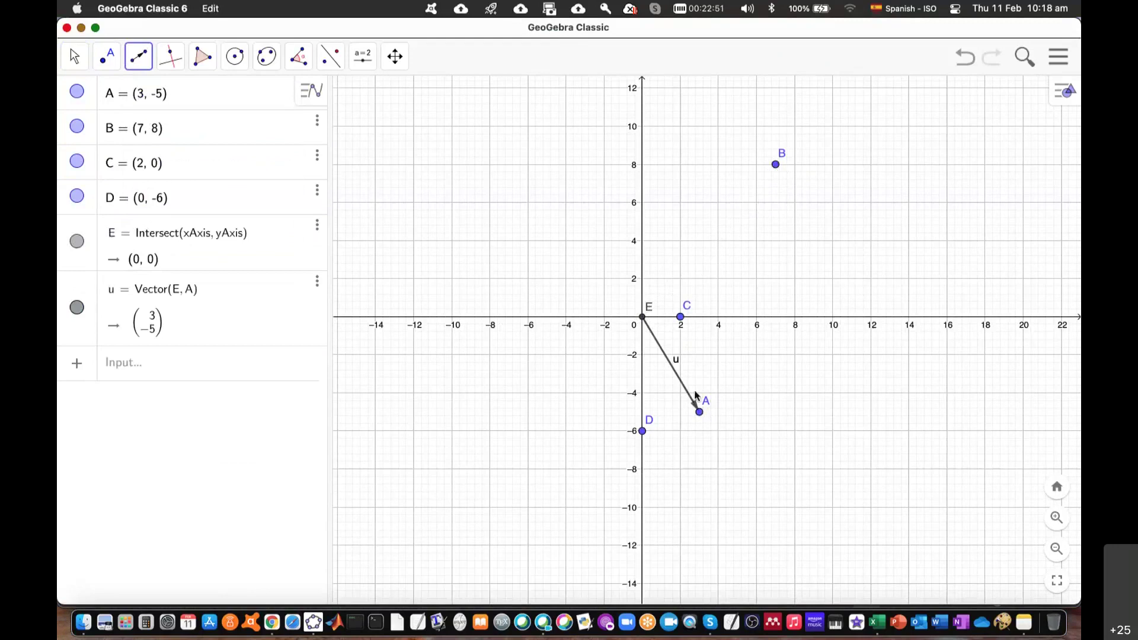
left_click(644, 319)
left_click(775, 164)
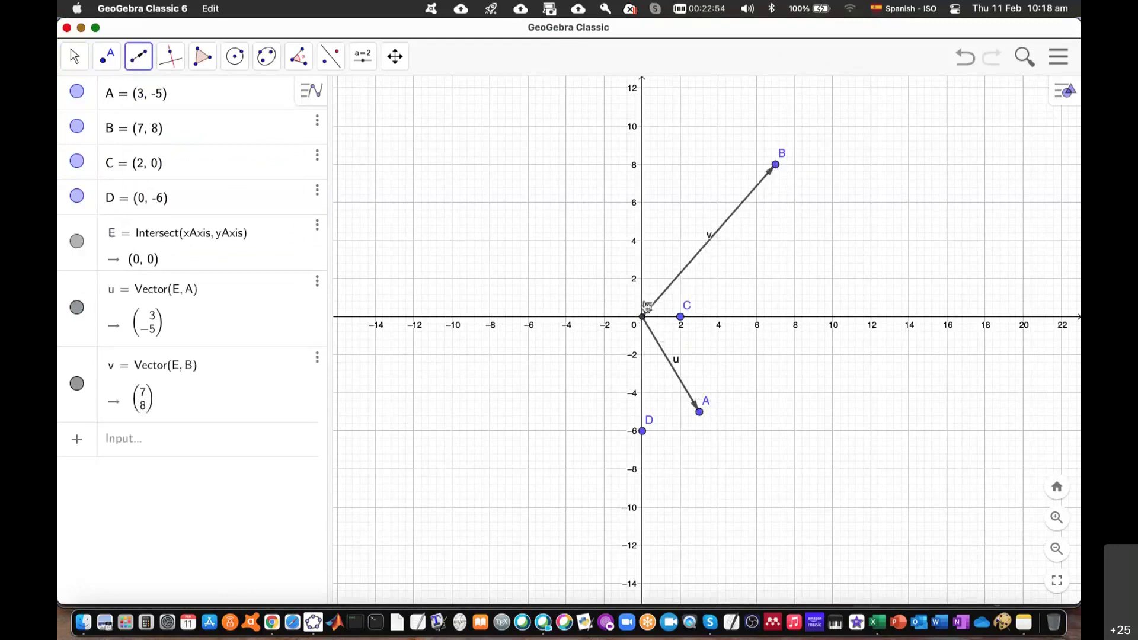
left_click(643, 317)
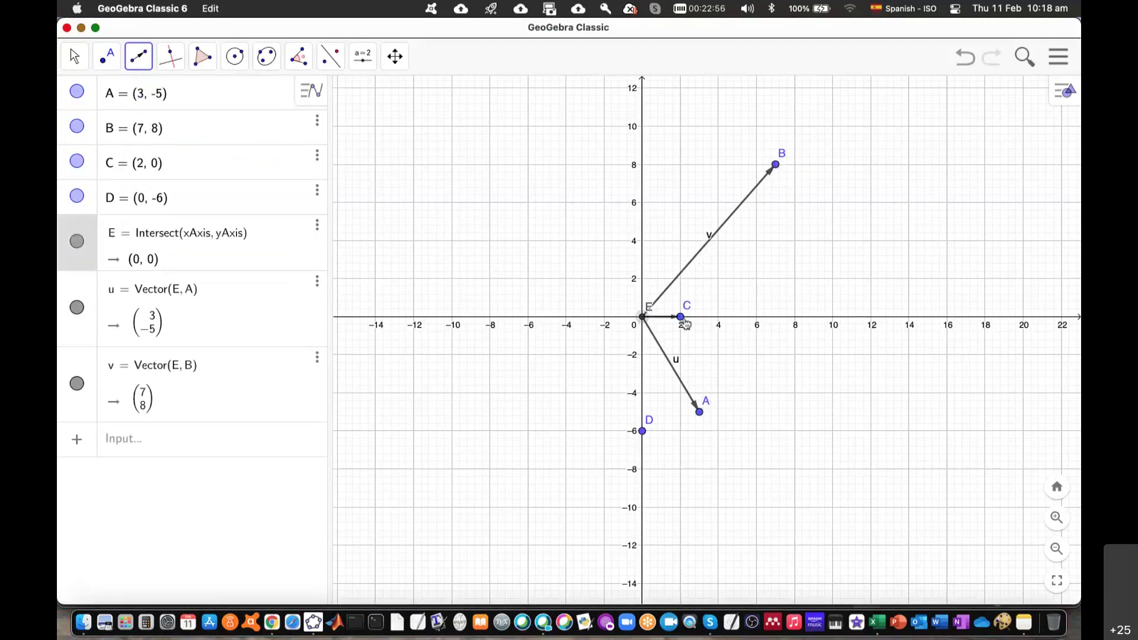
left_click(681, 317)
left_click(644, 318)
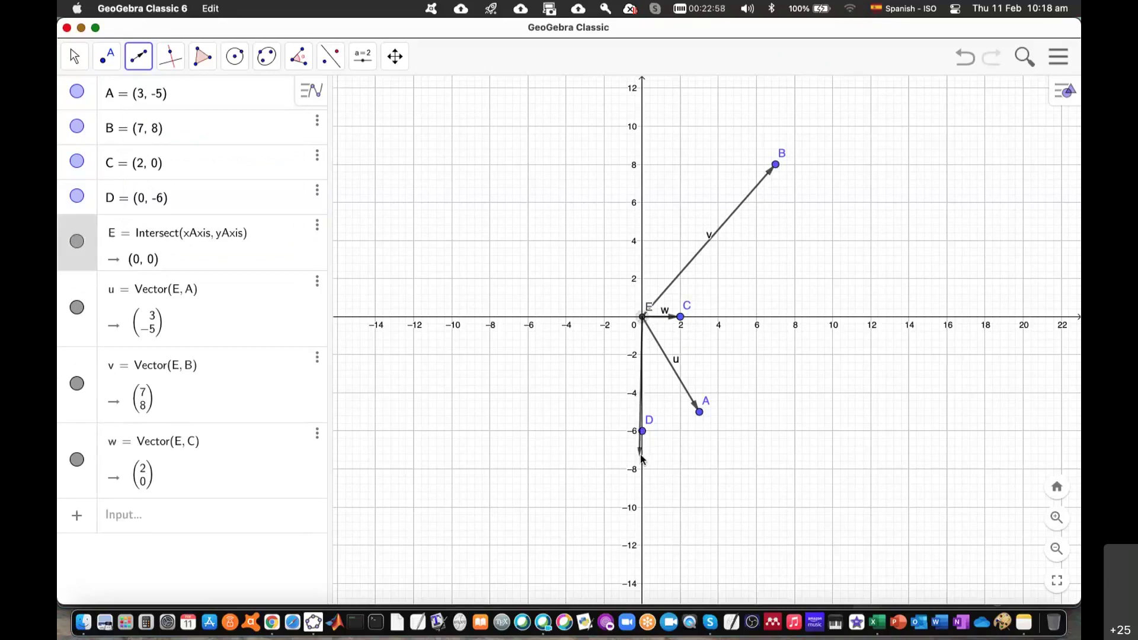
left_click(641, 431)
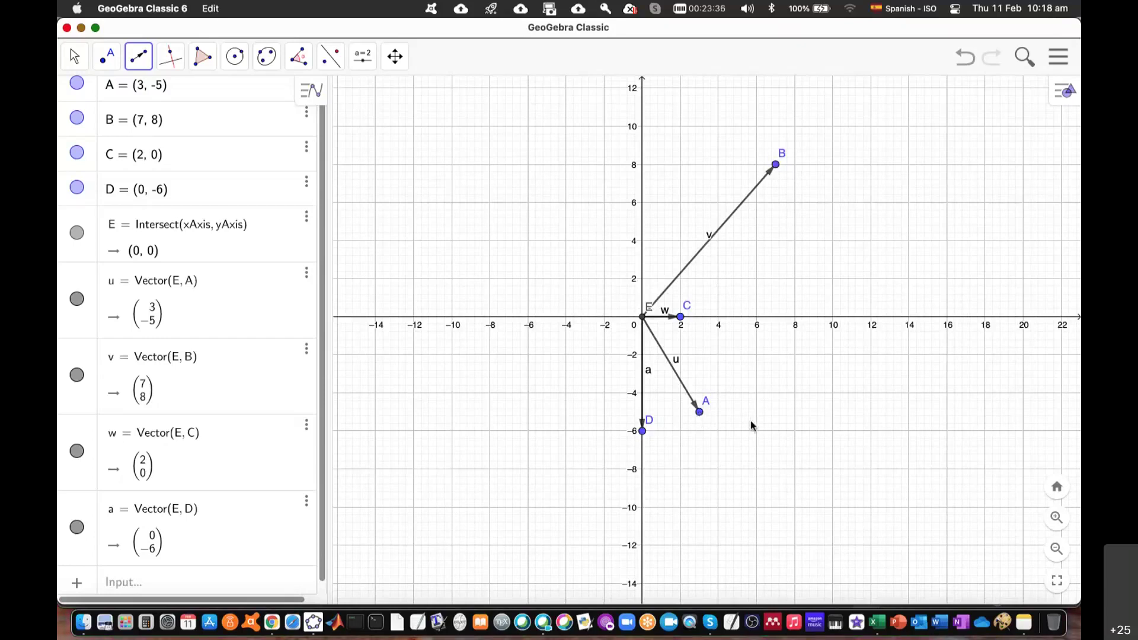
- Delete the stray vector and leftover point, then pan so points A and B both fit
scroll(750, 425, "up", 3)
scroll(750, 425, "down", 2)
scroll(750, 425, "down", 1)
scroll(750, 425, "up", 3)
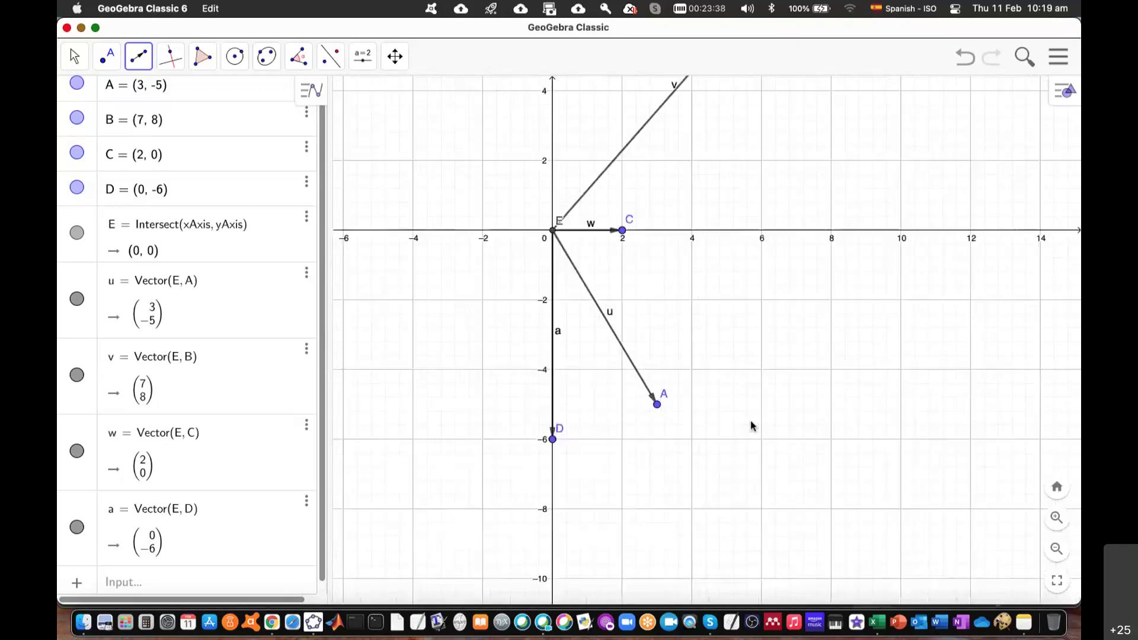
left_click(753, 354)
left_click(716, 449)
key("Escape")
left_click(746, 381)
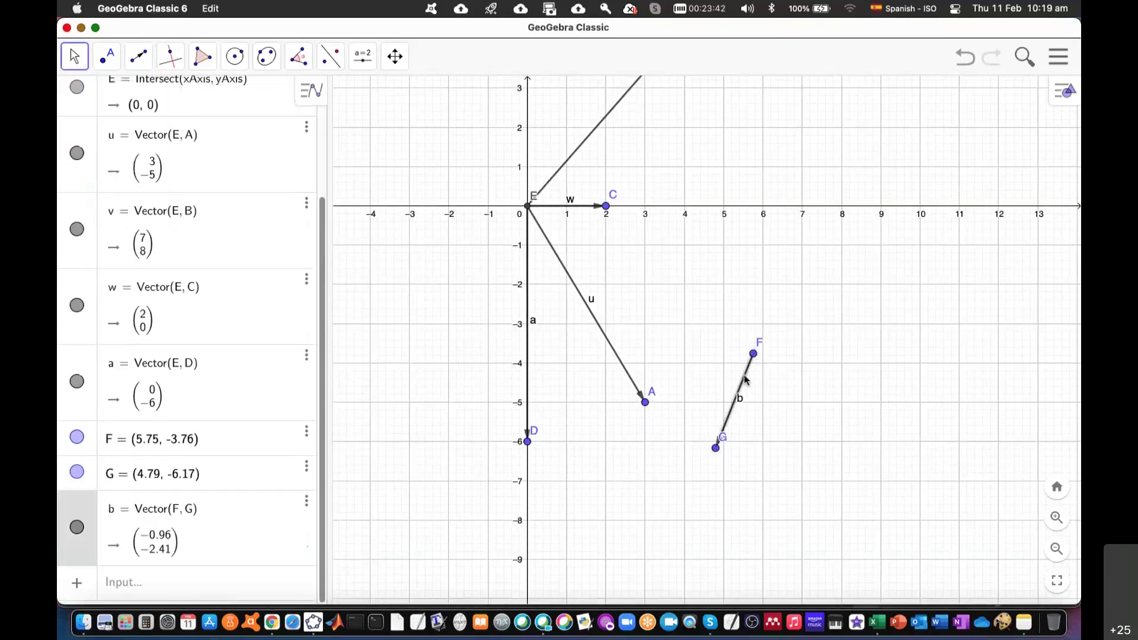
key("Delete")
key("Delete")
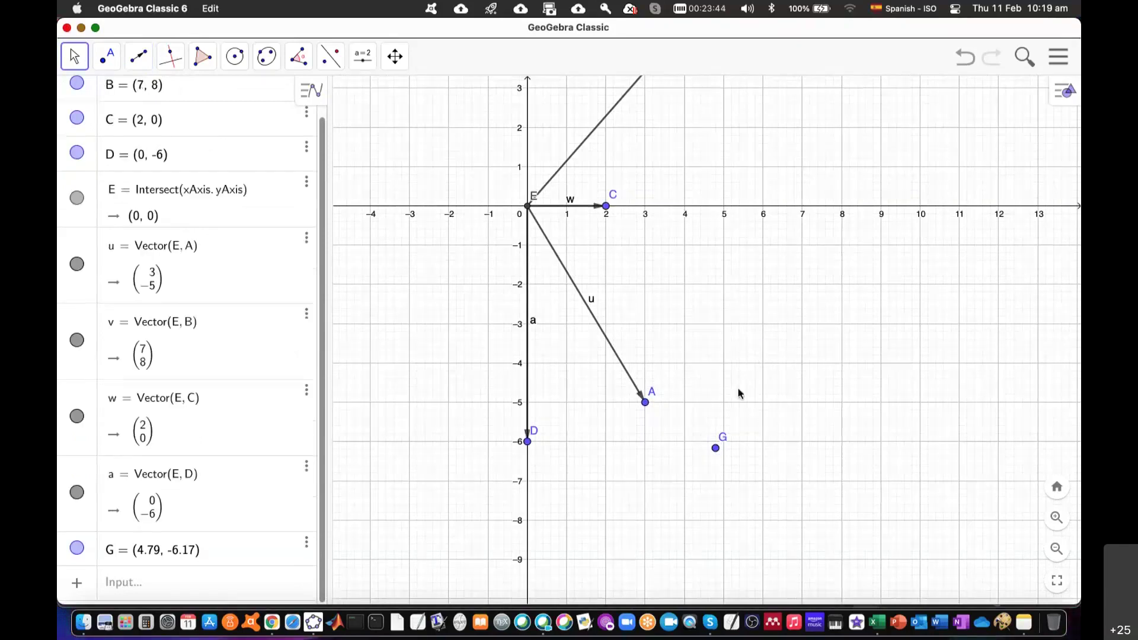
left_click(716, 448)
key("Delete")
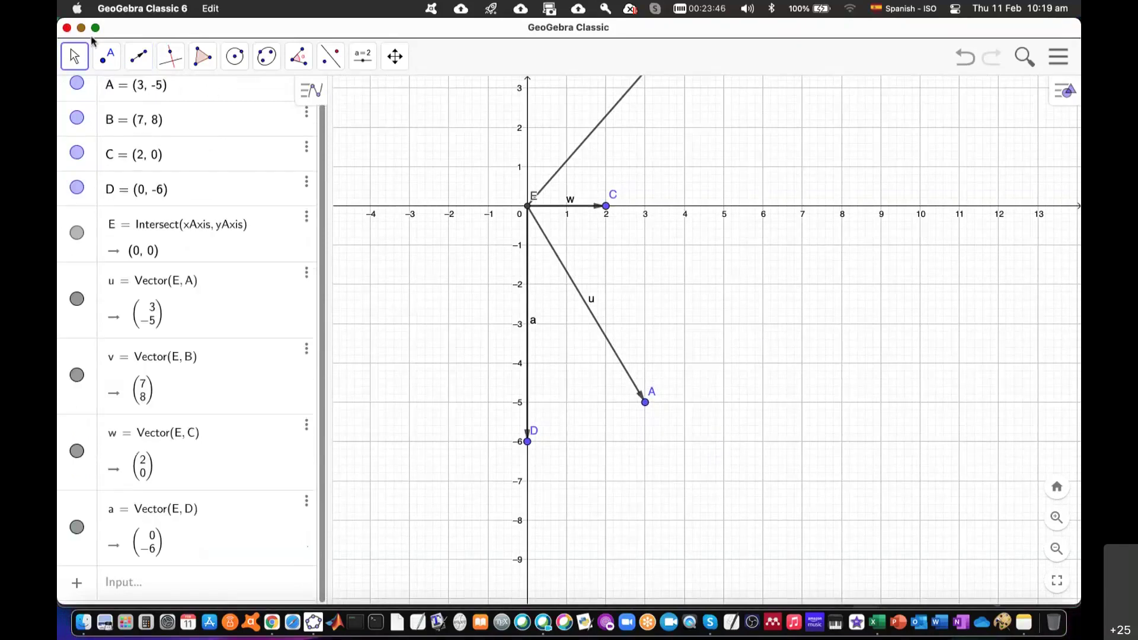
mouse_move(788, 148)
left_mouse_down()
mouse_move(738, 240)
mouse_move(723, 300)
mouse_move(685, 334)
left_mouse_up()
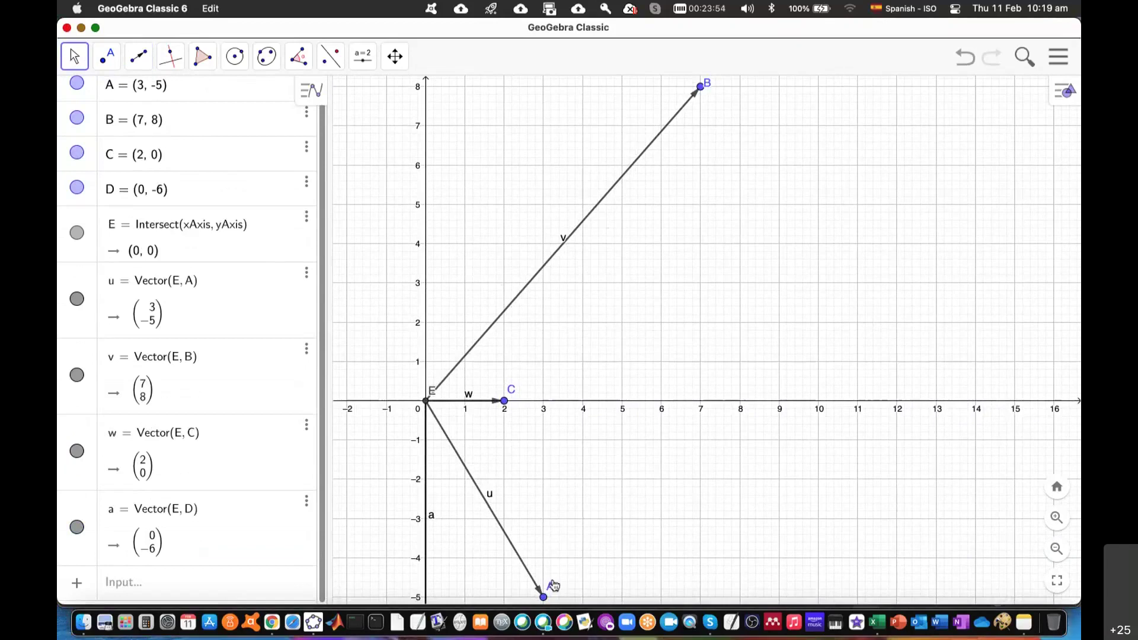
- Draw vector b from A to F (10, 3) and resultant vector c from the origin to F
left_click(128, 54)
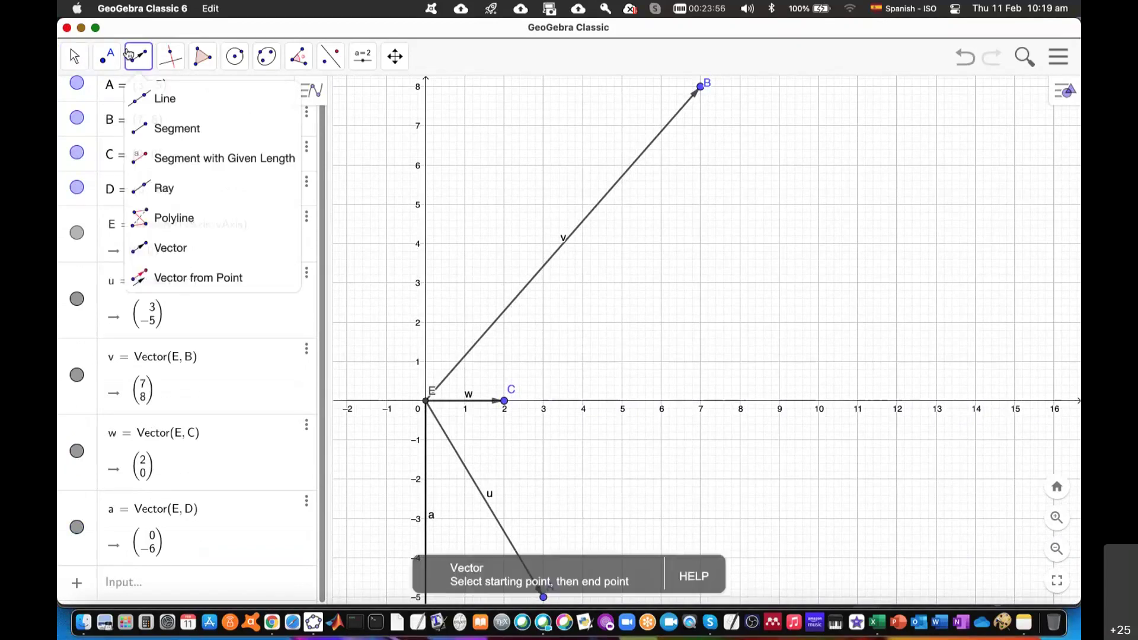
left_click(168, 249)
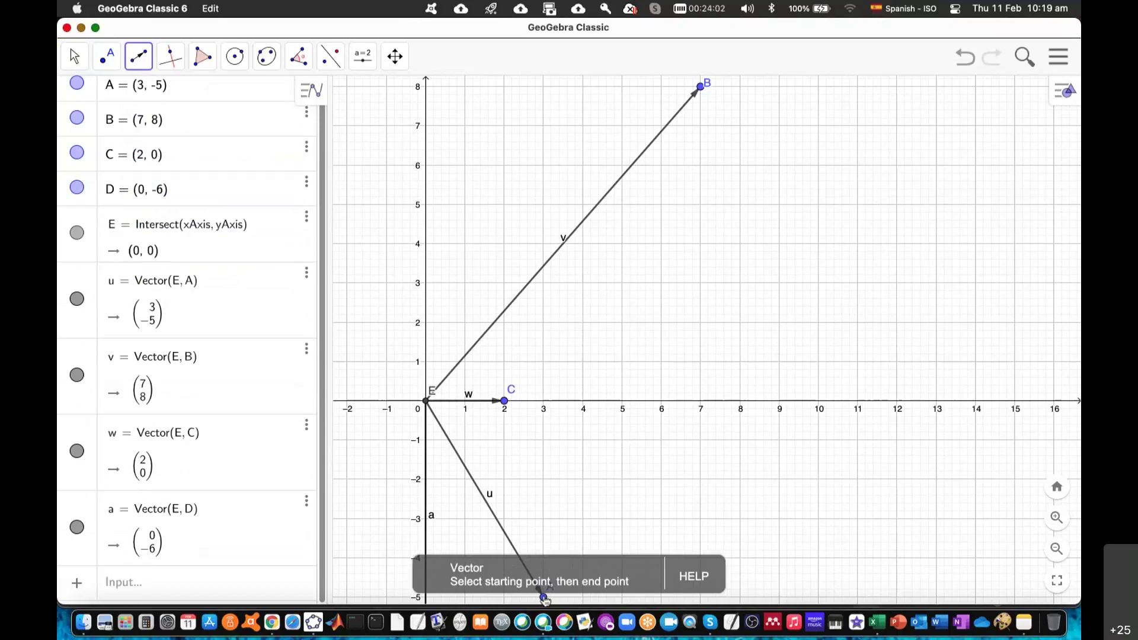
left_click(543, 597)
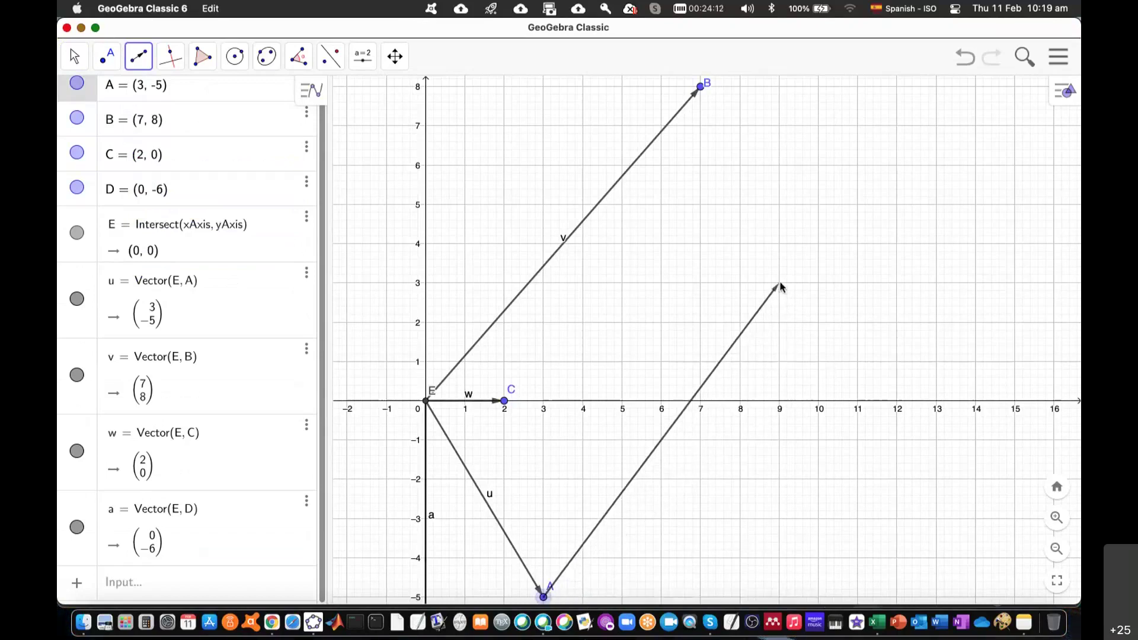
left_click(818, 284)
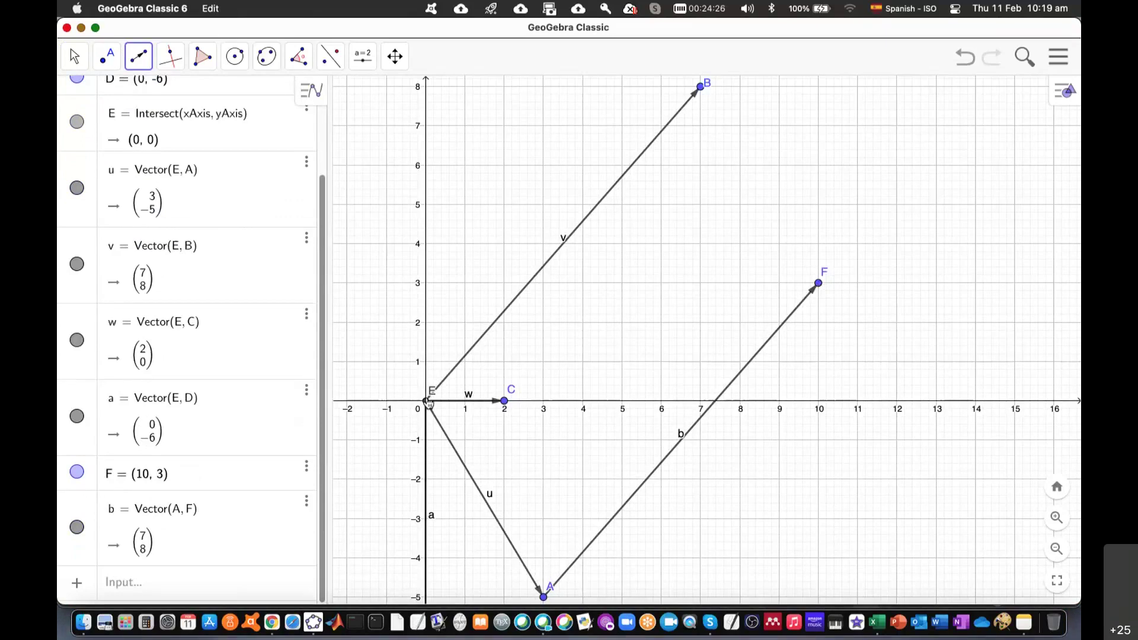
left_click(427, 402)
left_click(819, 283)
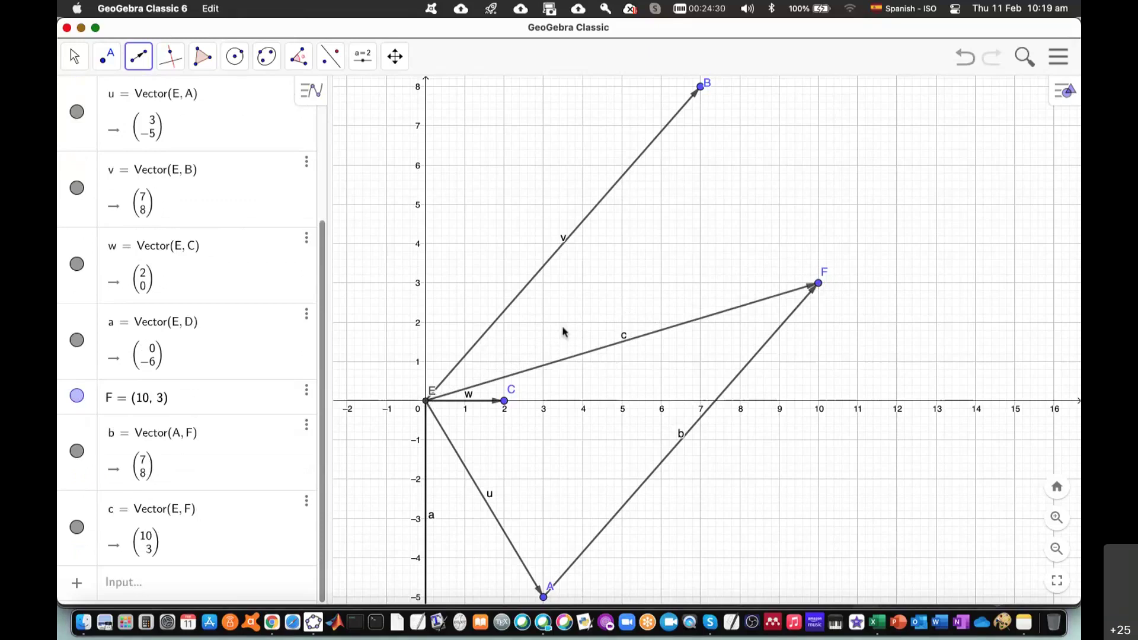
- Place the text label 'Resultante' beside vector c
left_click(363, 57)
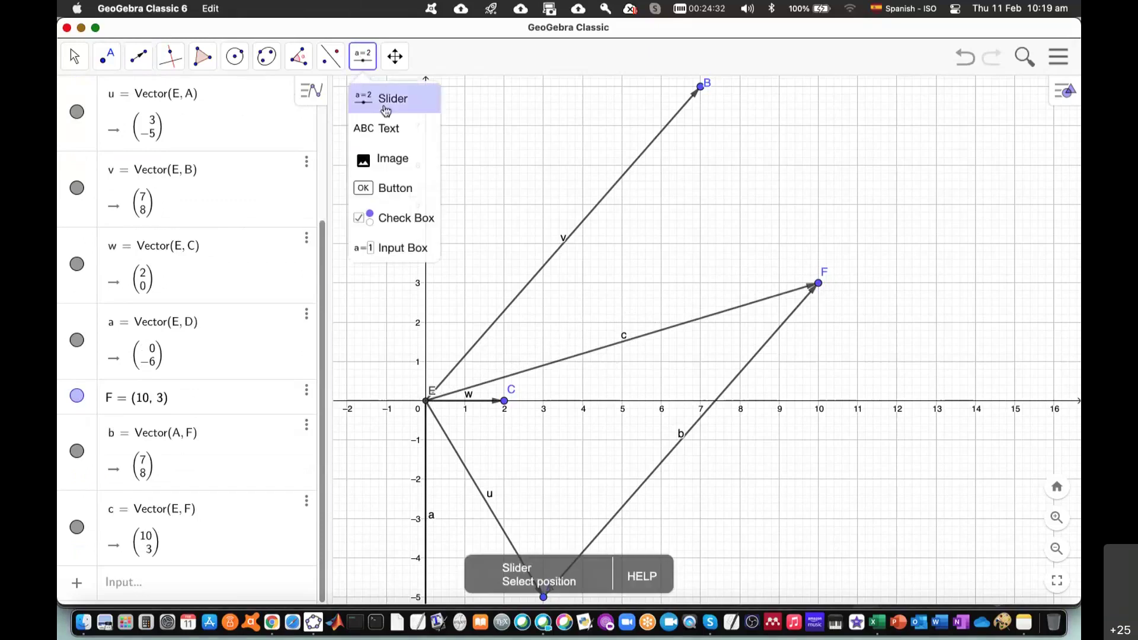
left_click(386, 126)
left_click(578, 330)
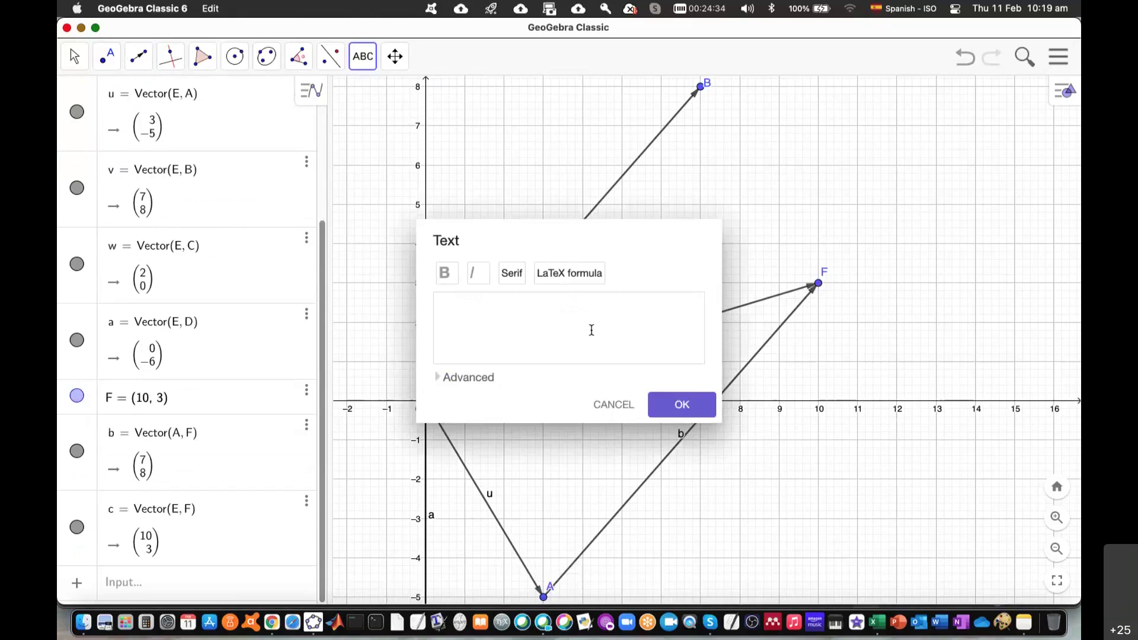
type("Resultante")
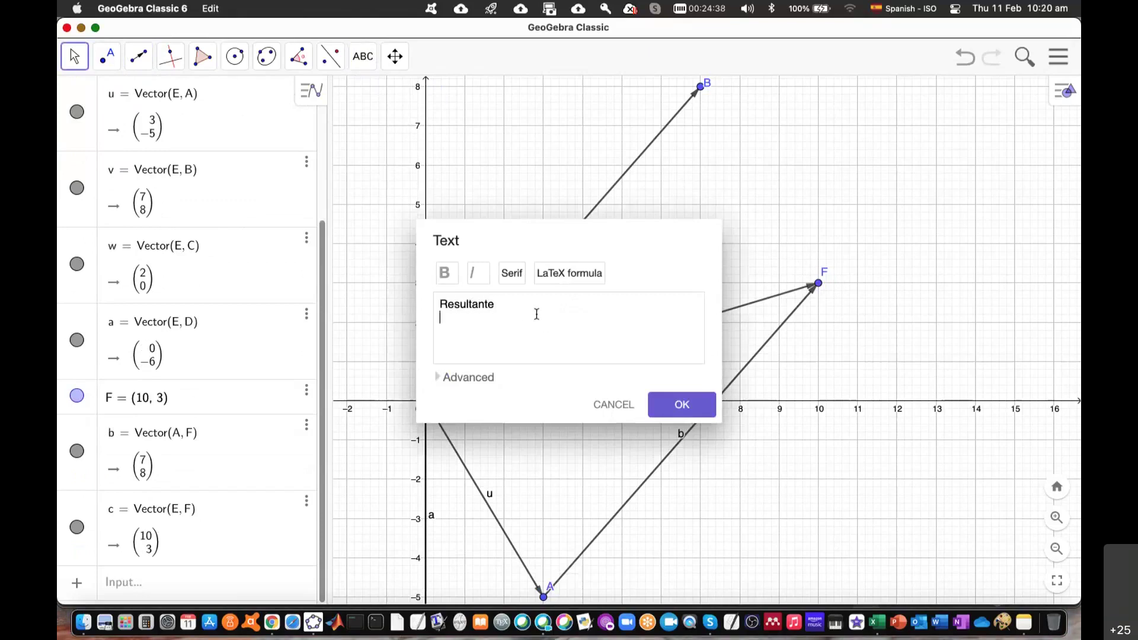
left_click(669, 408)
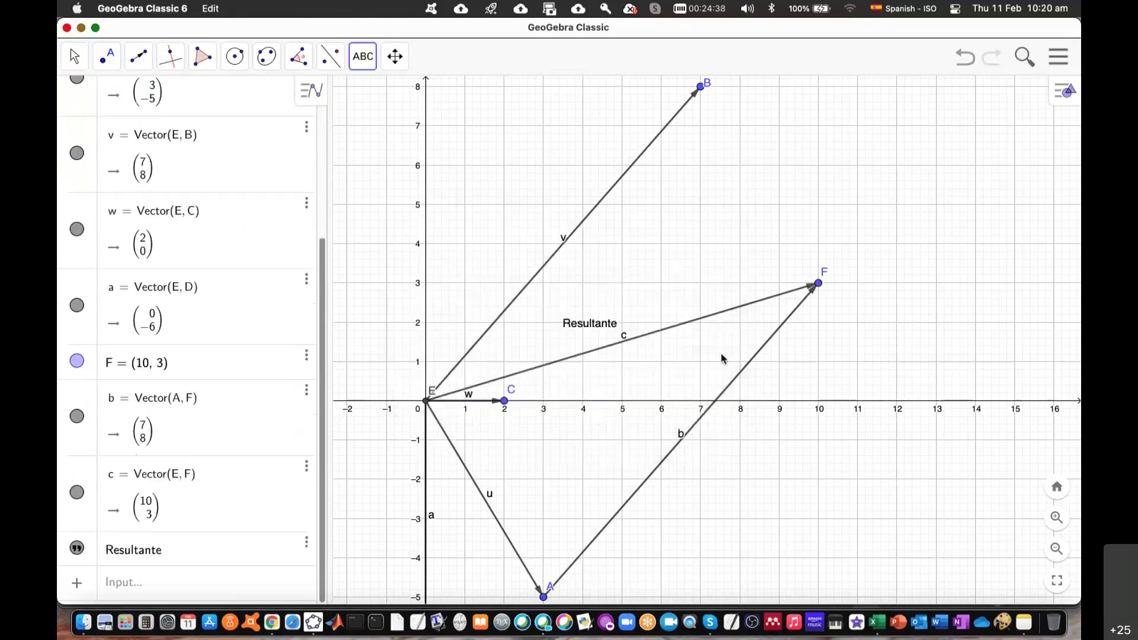
- Add the text 'a+b=10+5i' beside point F
left_click(830, 292)
type("a+b")
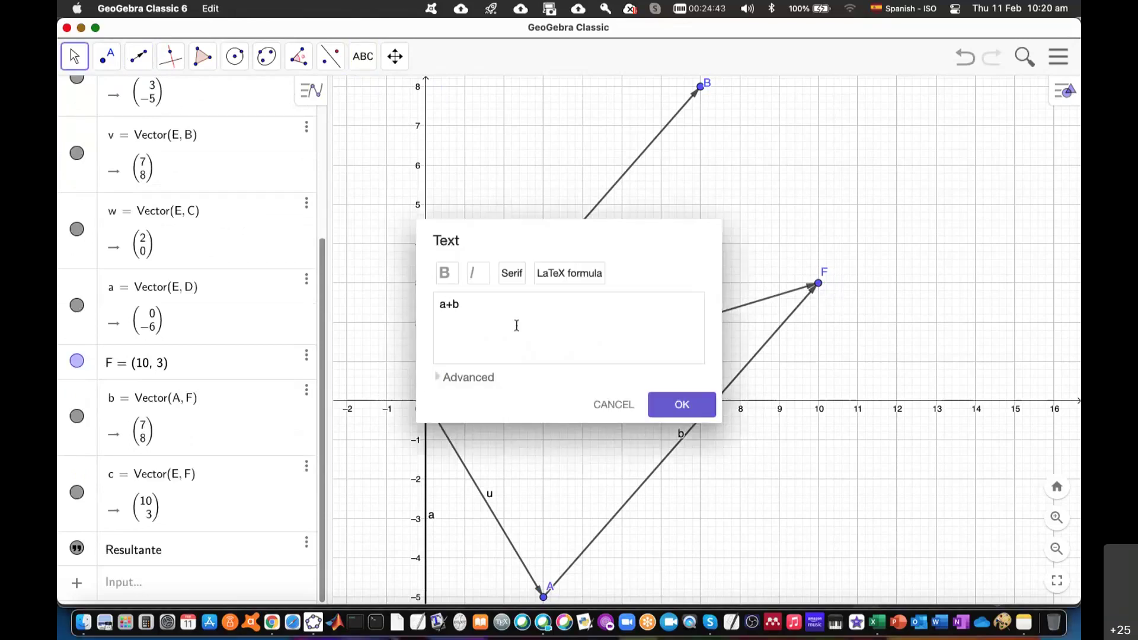
type("=10+5i")
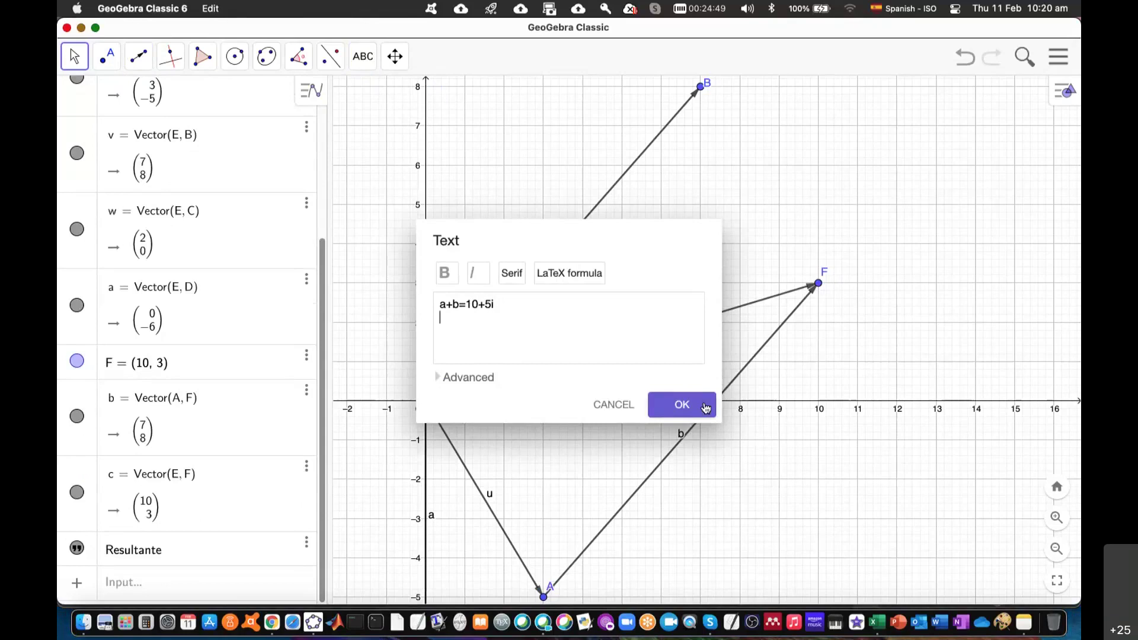
left_click(706, 408)
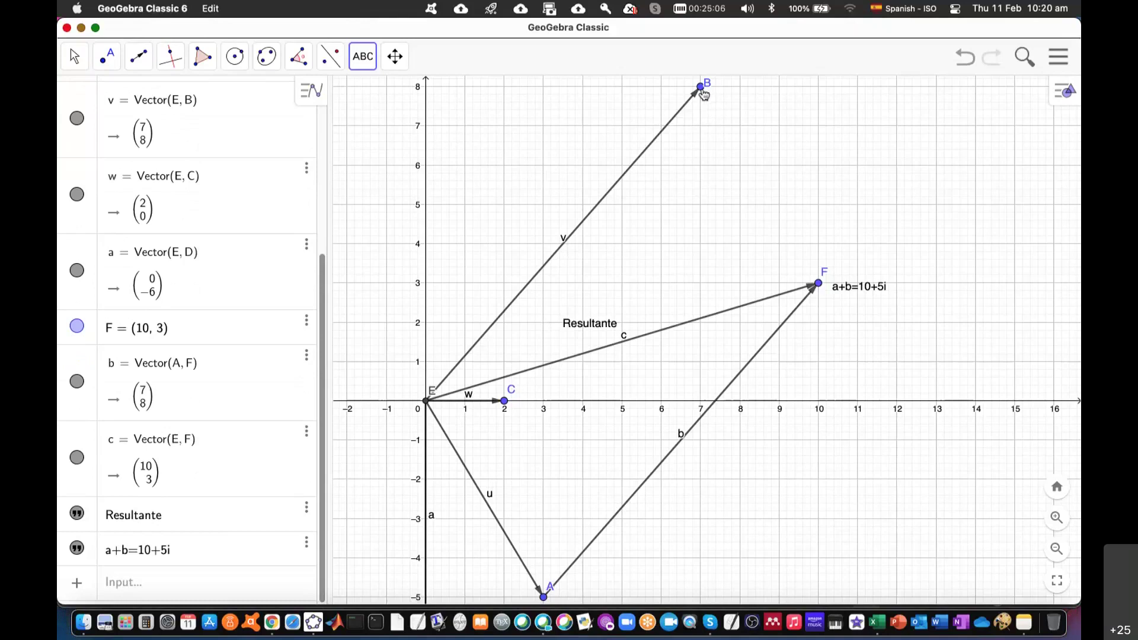
- Draw vector d from B to F, (3, -5), closing the parallelogram around c
left_click(138, 57)
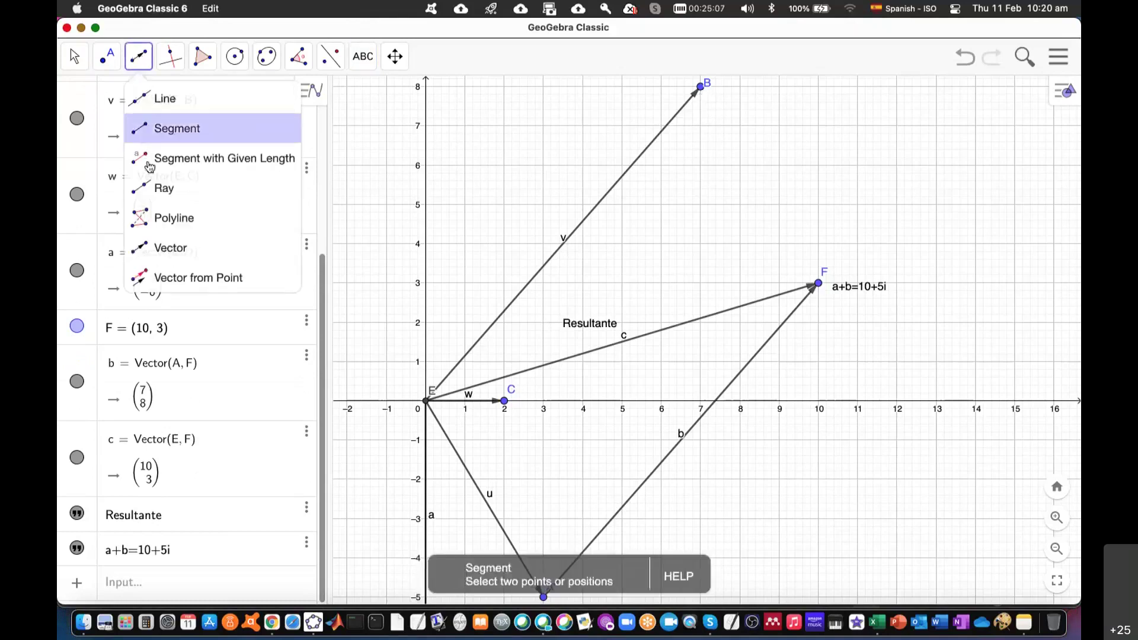
left_click(177, 248)
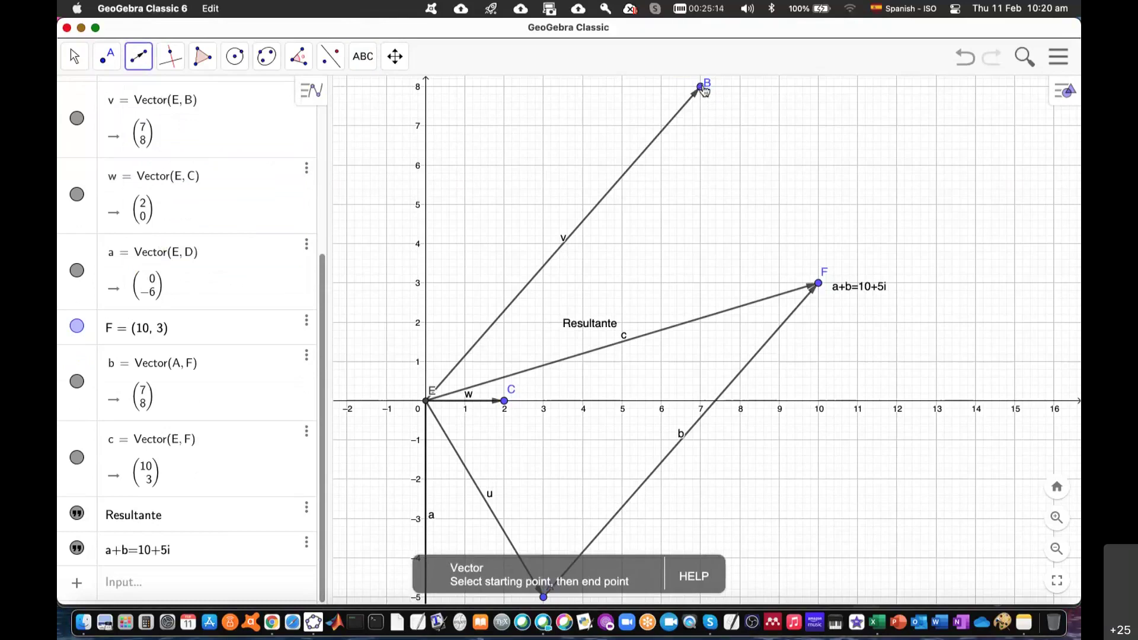
left_click(703, 88)
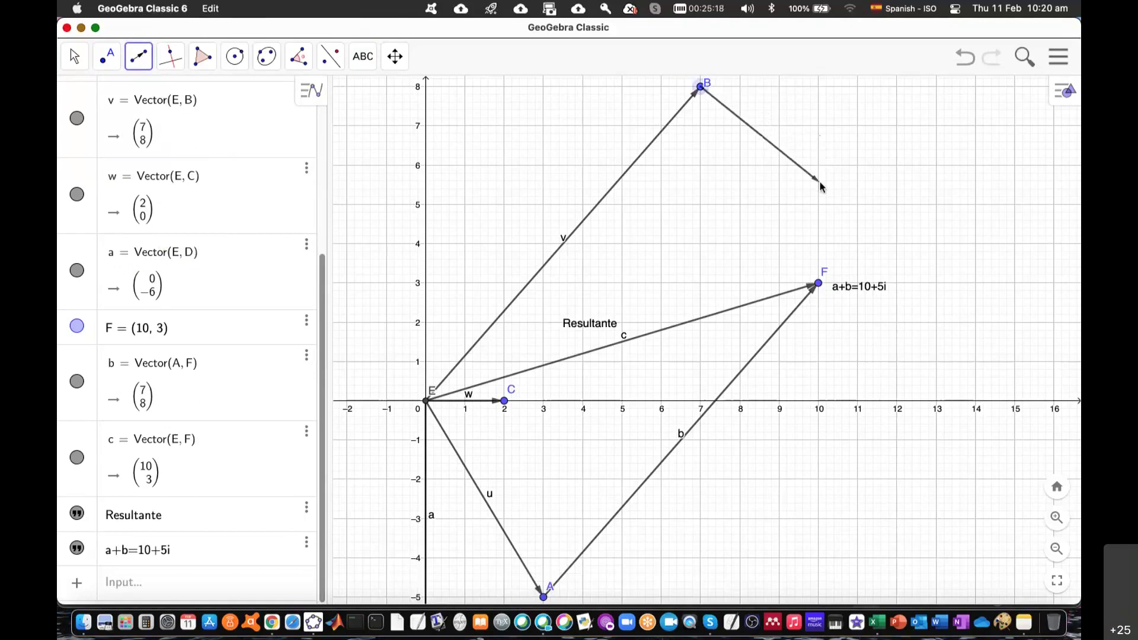
left_click(819, 283)
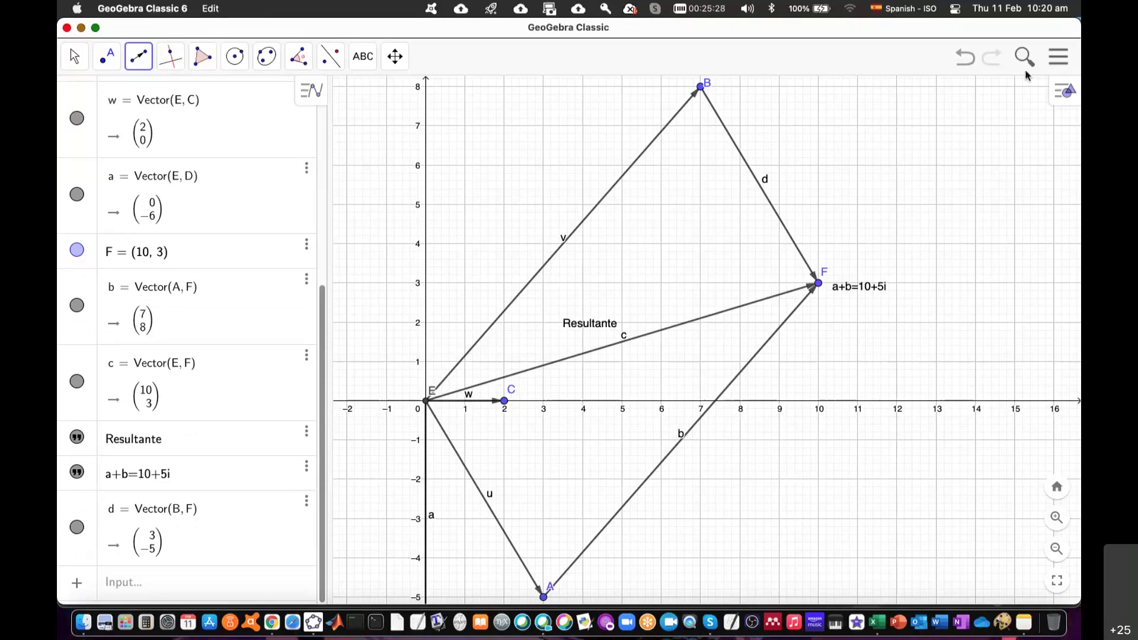
left_click(1058, 57)
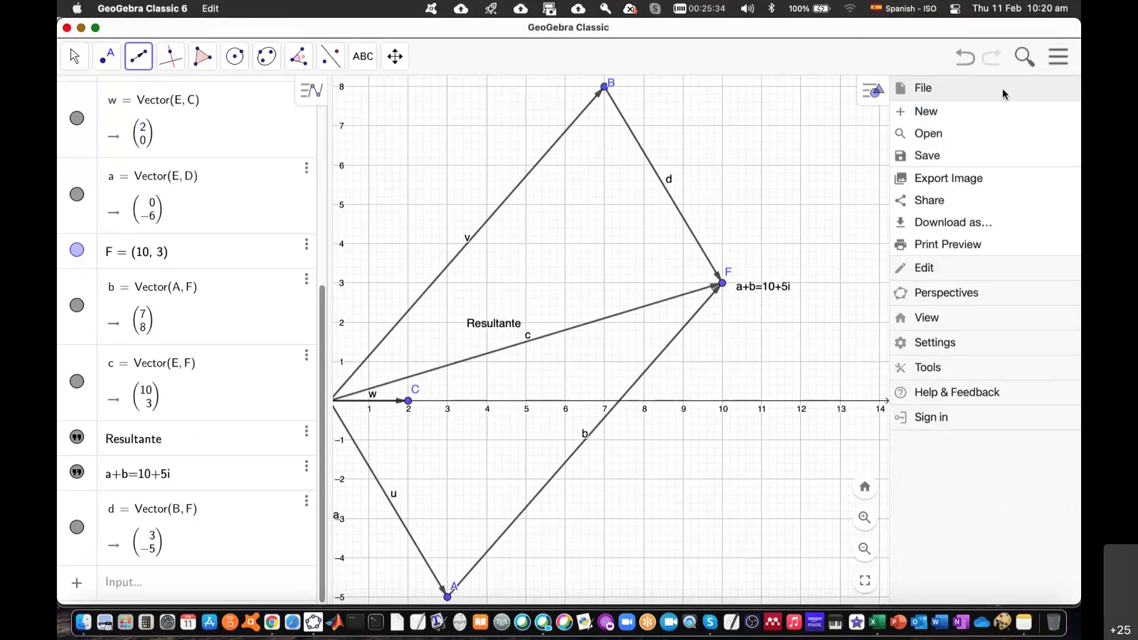
- Export the construction as the PGF/TikZ text file geogebra-export3.txt
left_click(946, 228)
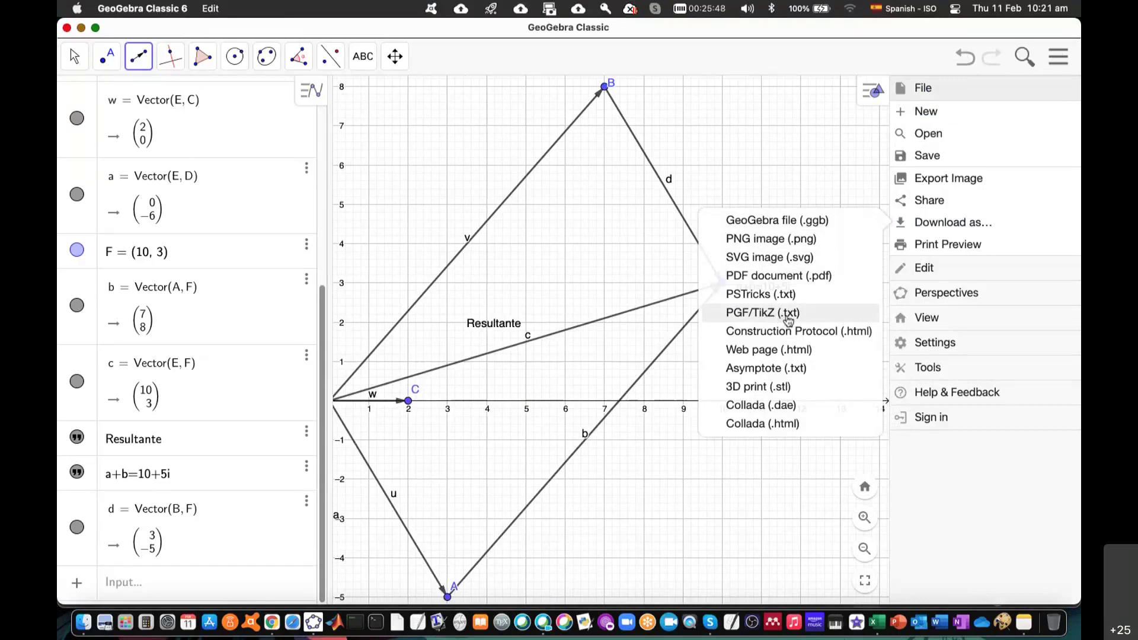
left_click(789, 314)
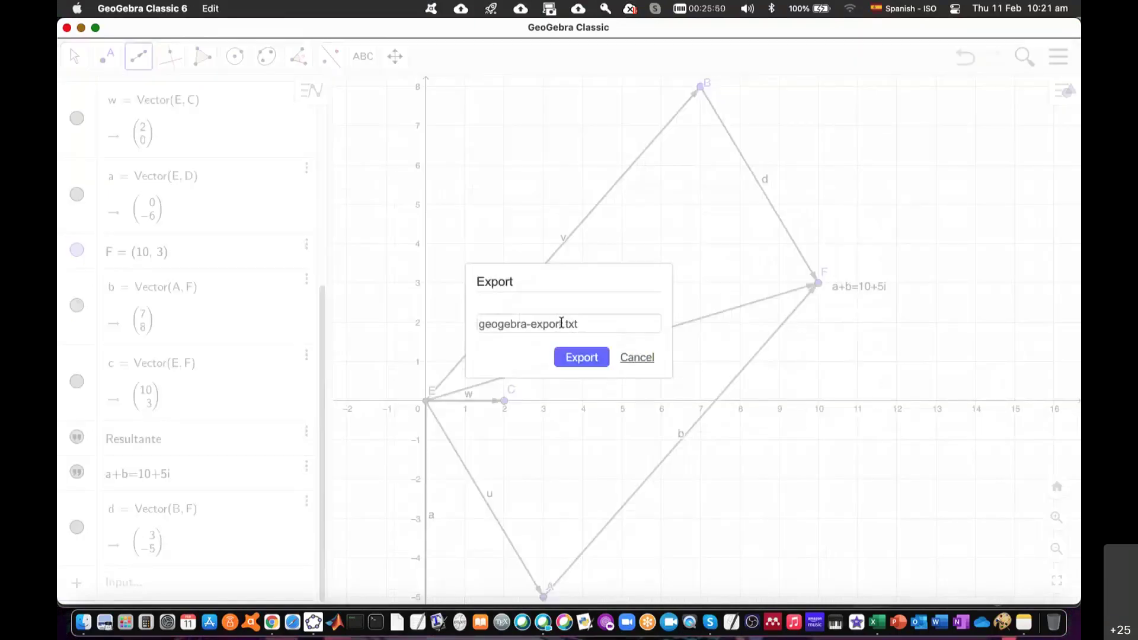
left_click(561, 323)
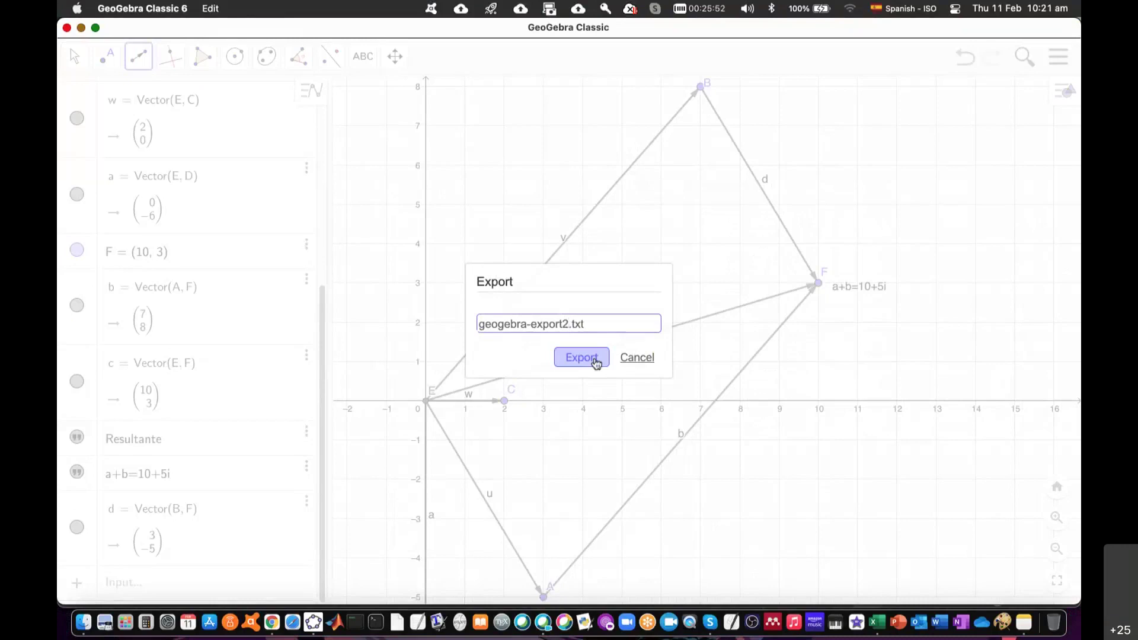
left_click(592, 363)
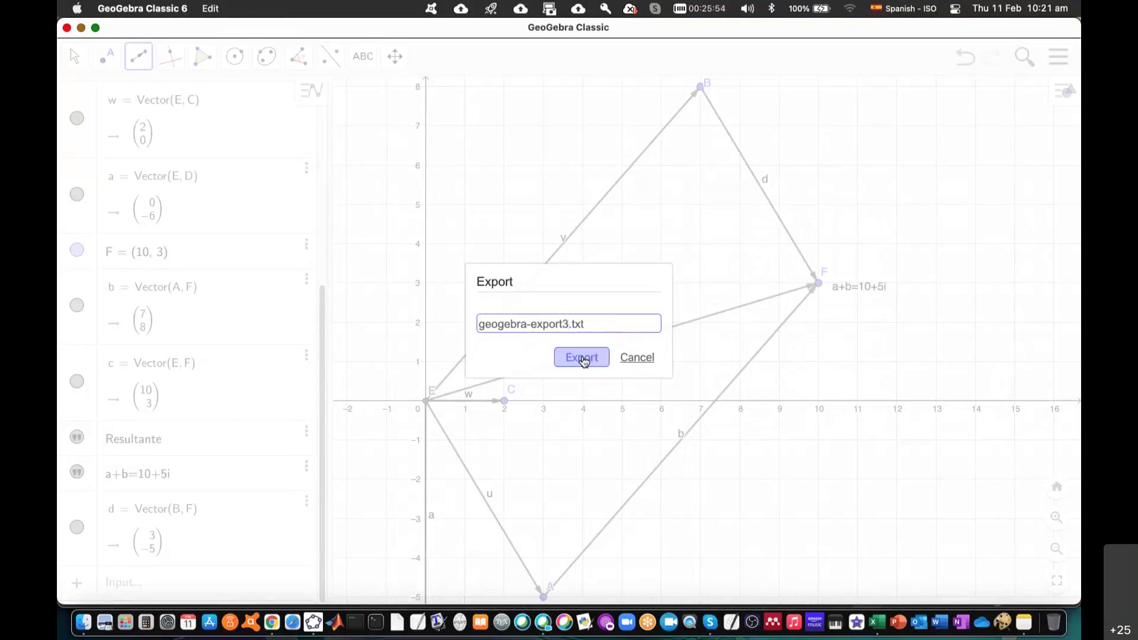
left_click(582, 359)
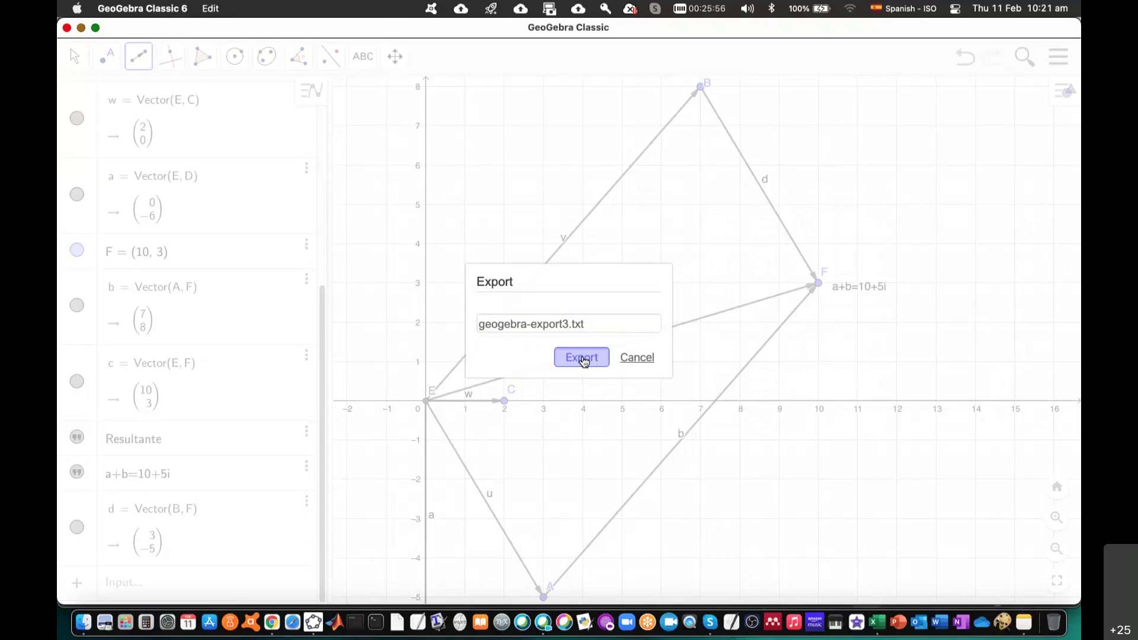
left_click(80, 619)
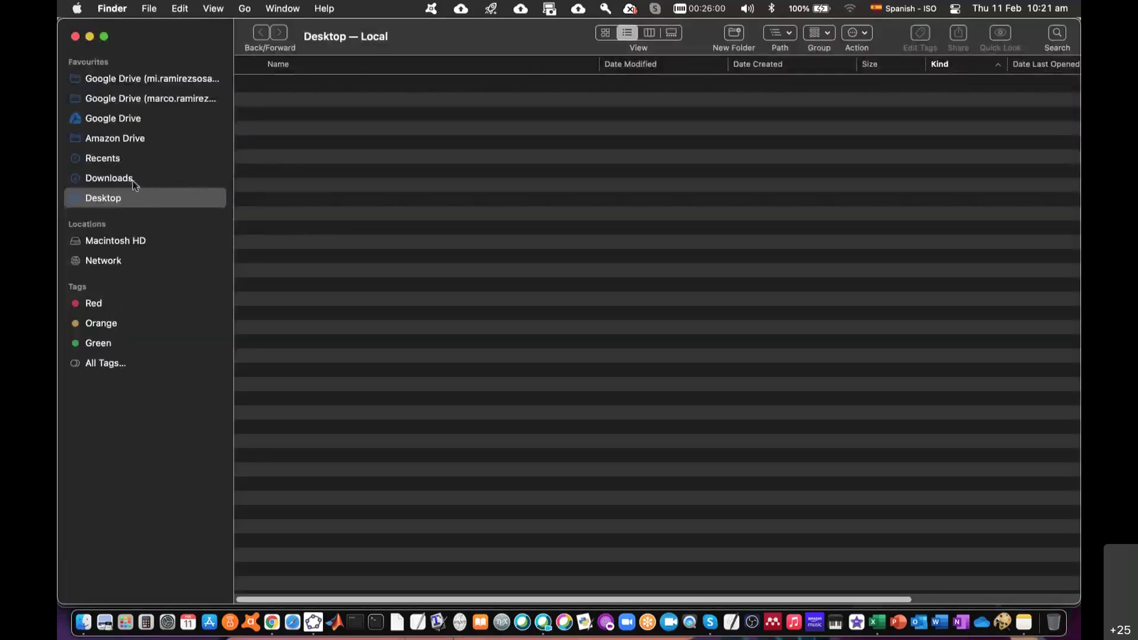
- Browse the Downloads and Desktop folders in Finder looking for the export
left_click(113, 179)
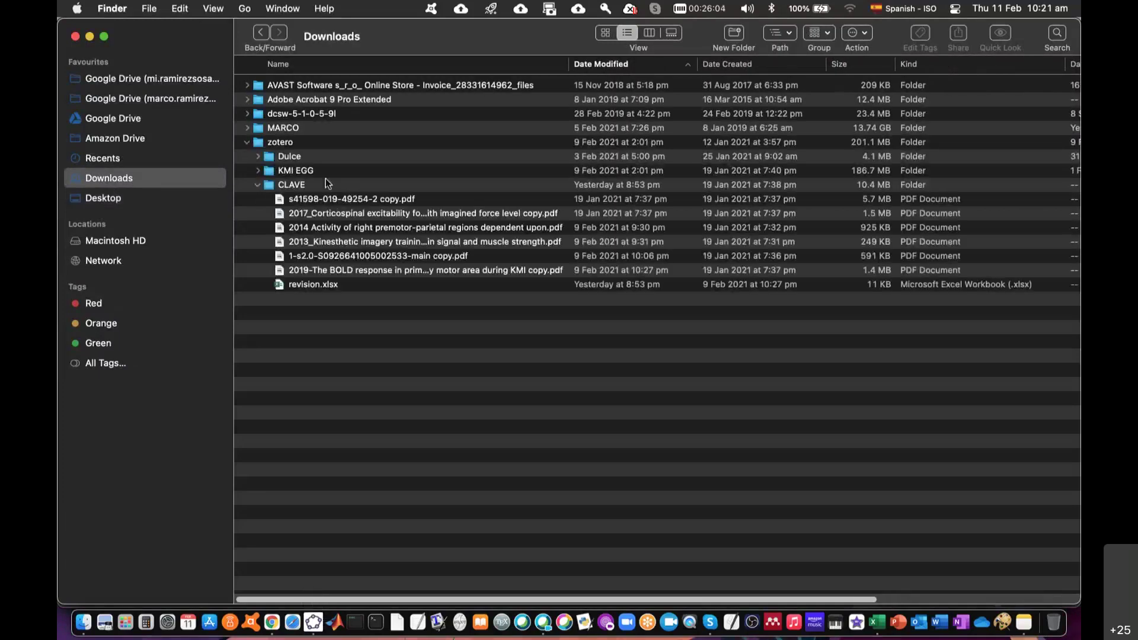
left_click(247, 141)
left_click(248, 128)
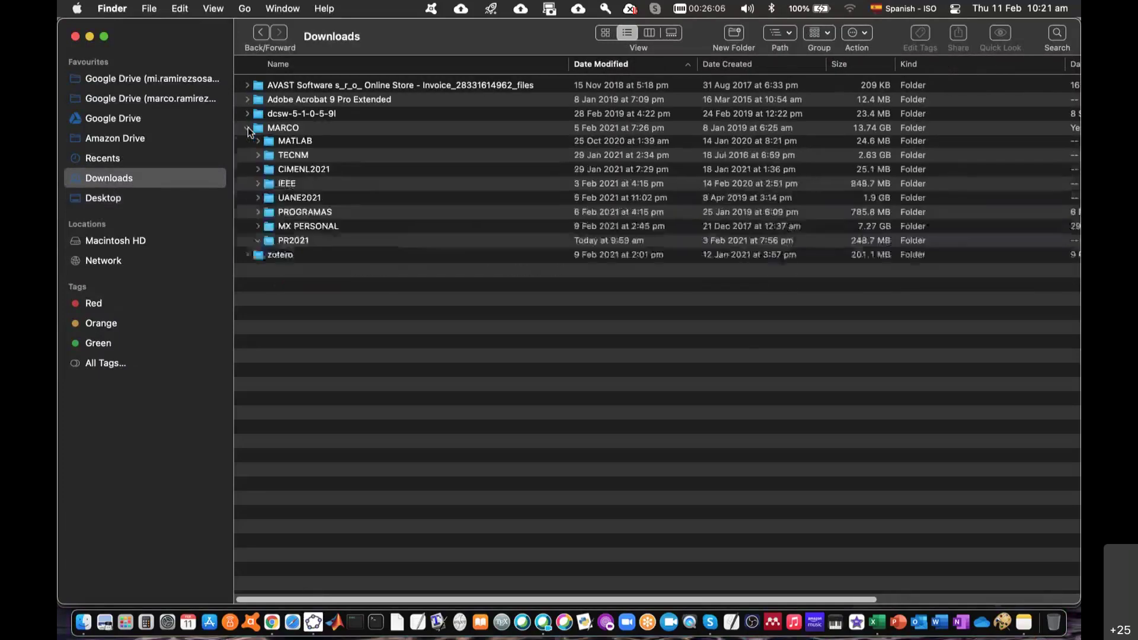
double_click(308, 243)
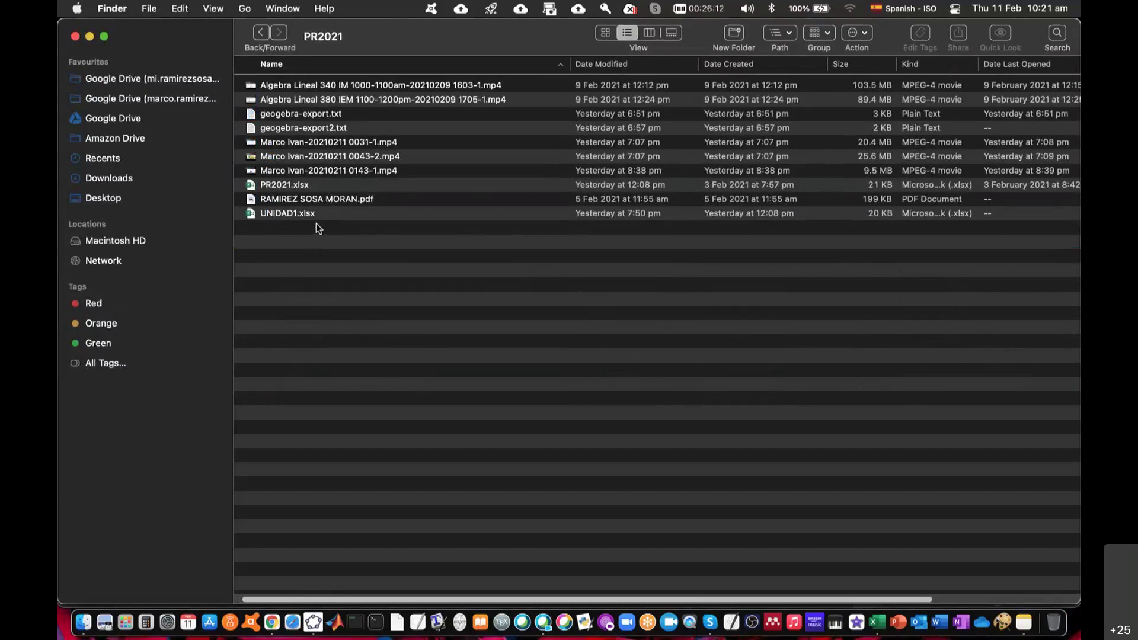
left_click(259, 33)
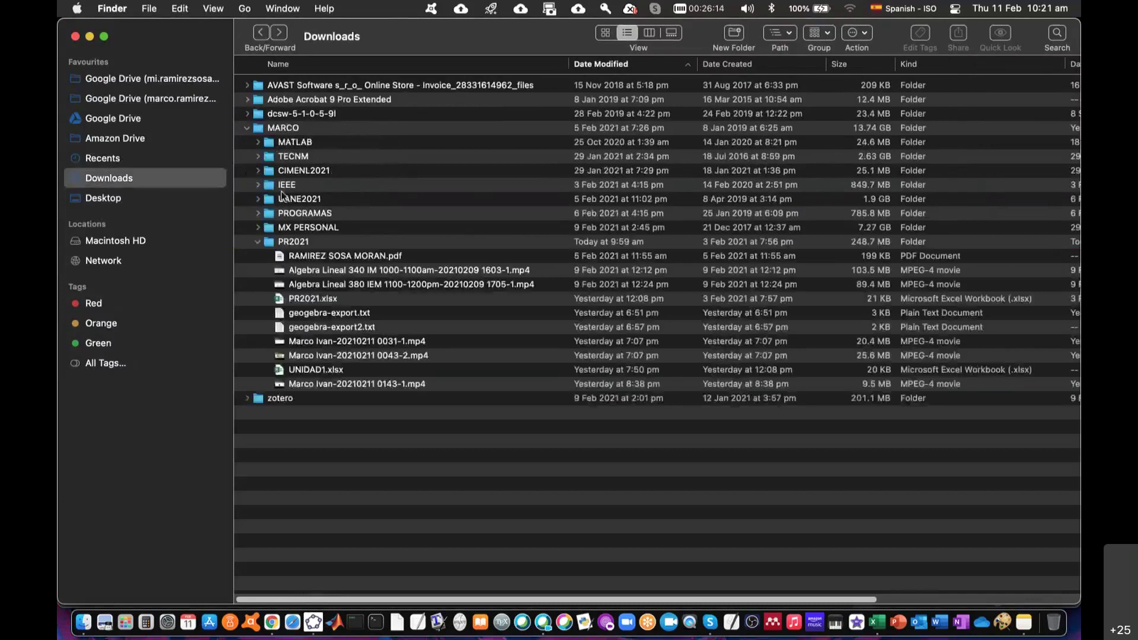
left_click(260, 247)
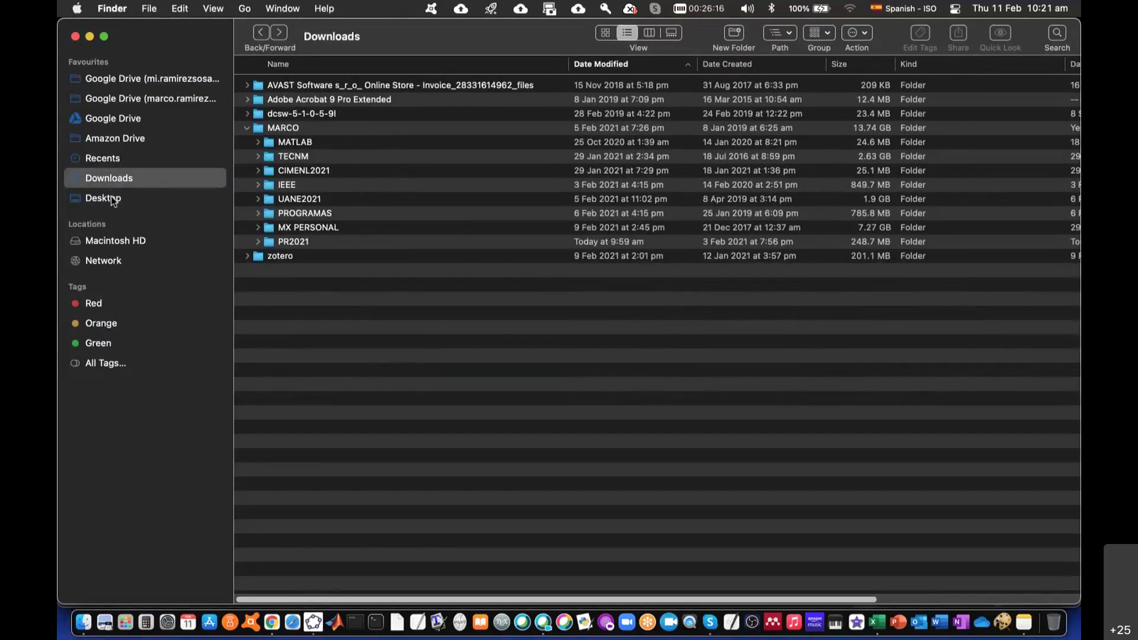
left_click(112, 200)
left_click(113, 182)
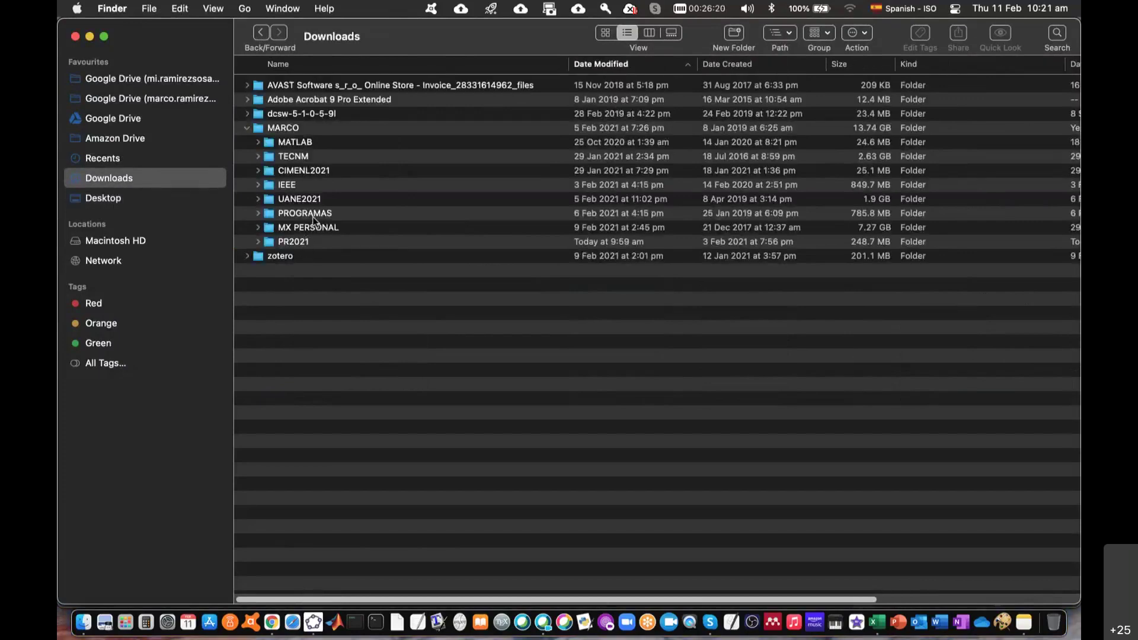
- Save geogebra-export3.txt to the Desktop and open it in TextEdit
left_click(310, 627)
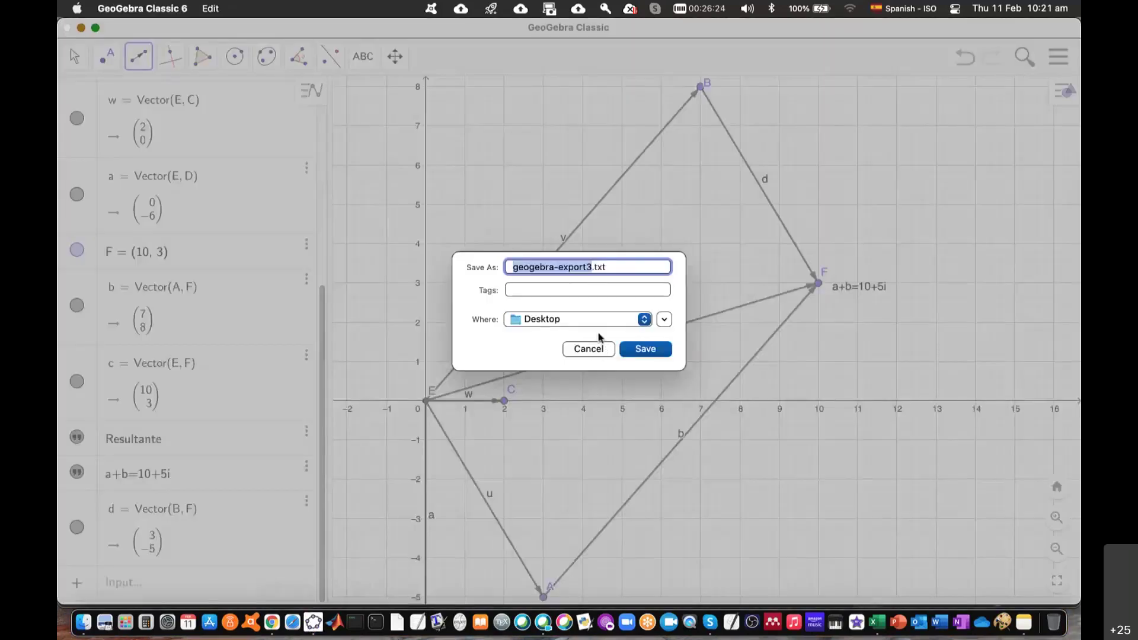
left_click(638, 353)
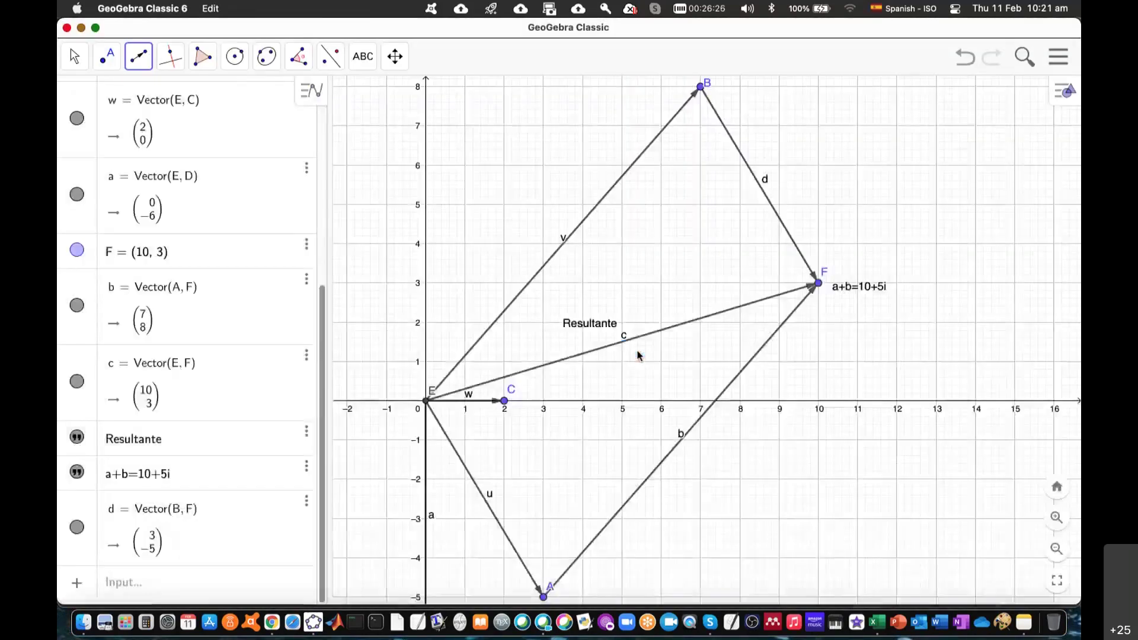
left_click(85, 622)
left_click(116, 197)
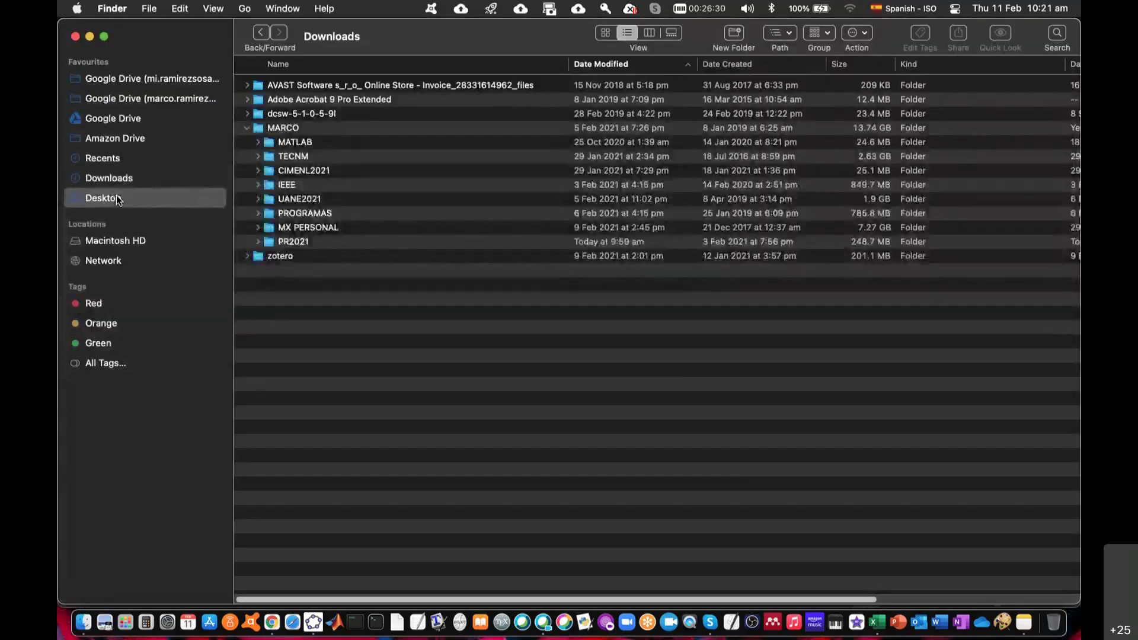
left_click(318, 88)
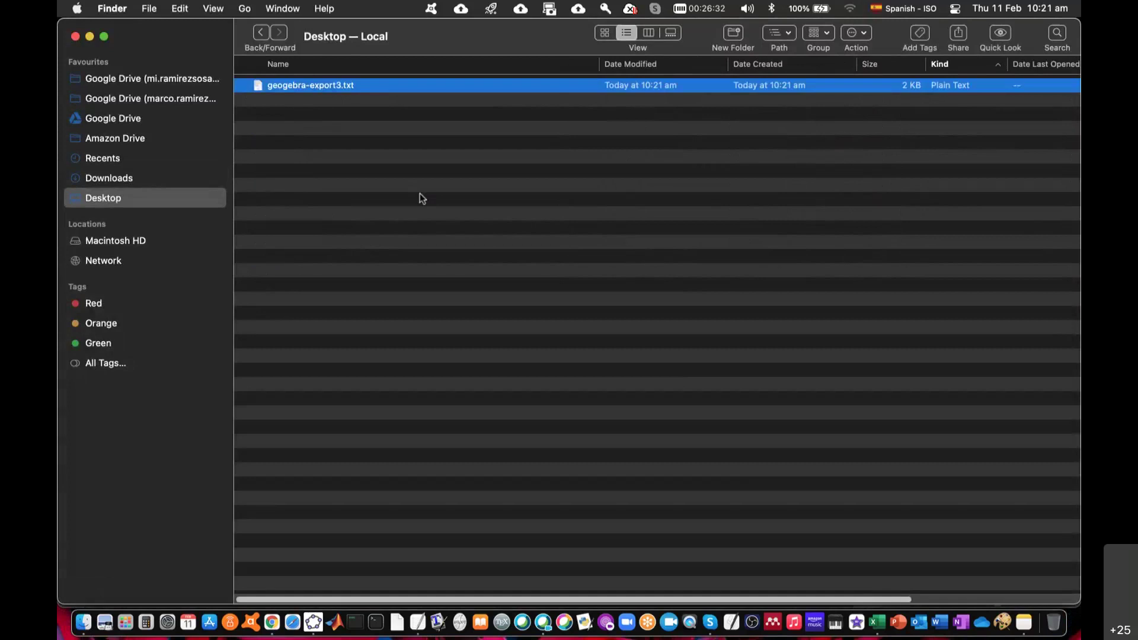
key("super+o")
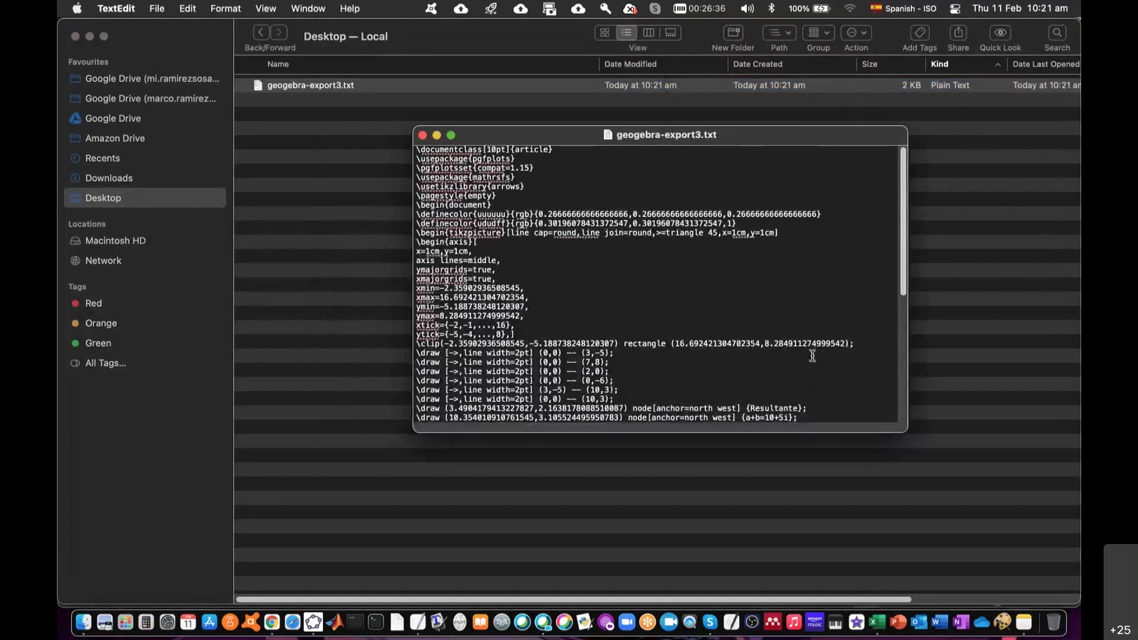
- Maximize the TextEdit window and scroll through geogebra-export3.txt's TikZ code
scroll(747, 329, "up", 3)
scroll(748, 329, "up", 3)
scroll(747, 329, "up", 2)
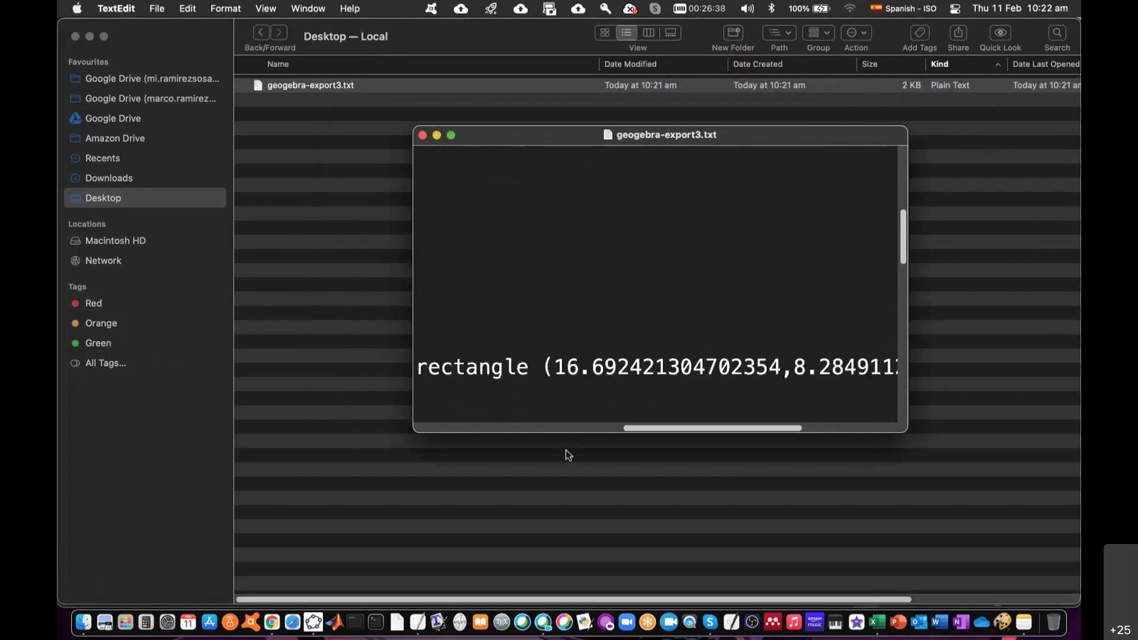
left_click_drag(656, 425, 579, 428)
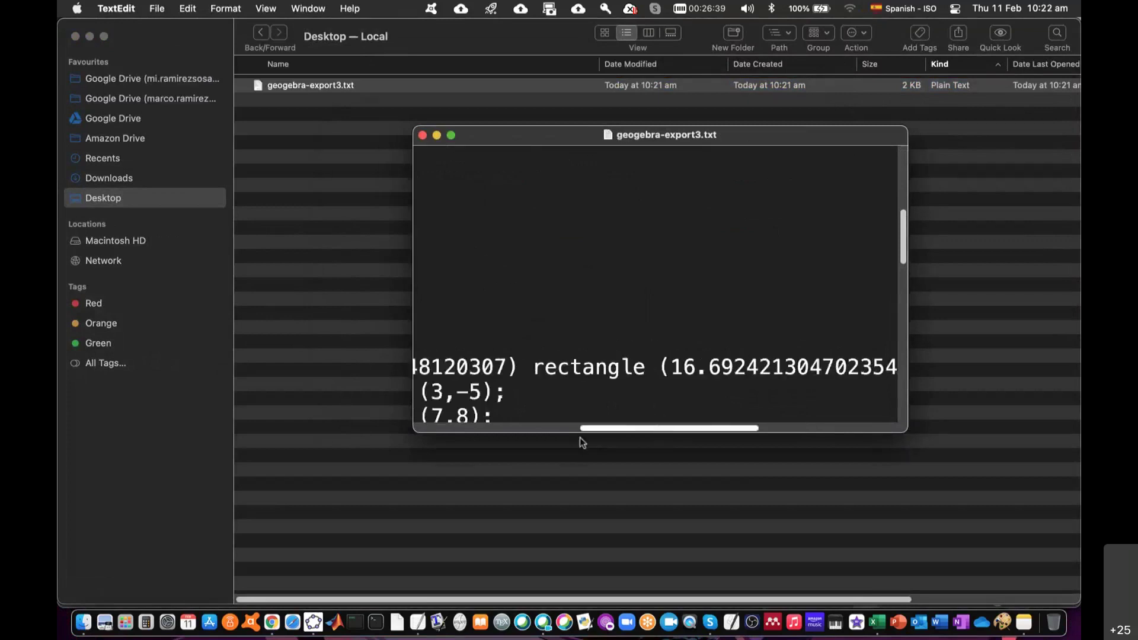
double_click(554, 137)
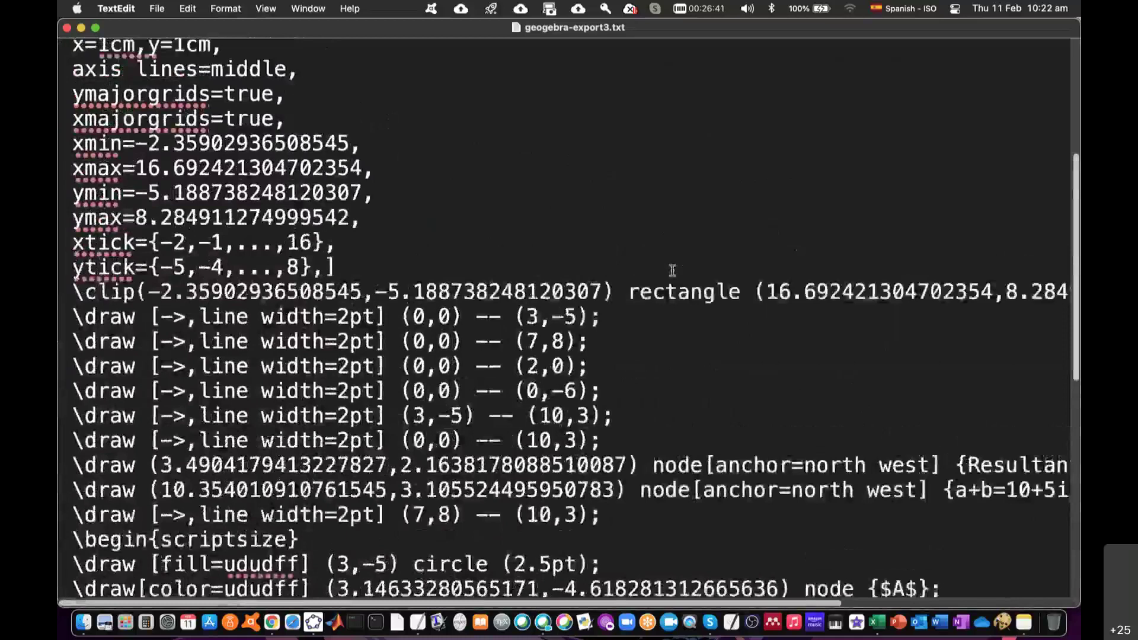
scroll(672, 271, "up", 5)
scroll(672, 271, "up", 3)
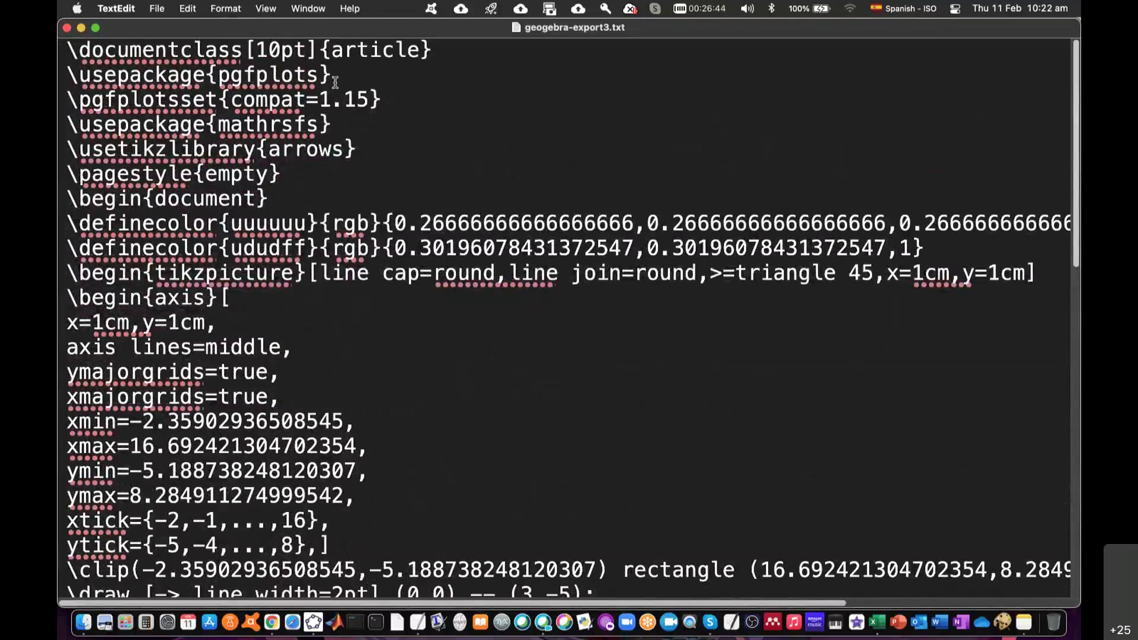
double_click(414, 47)
scroll(416, 217, "down", 1)
scroll(415, 217, "down", 2)
scroll(416, 217, "down", 3)
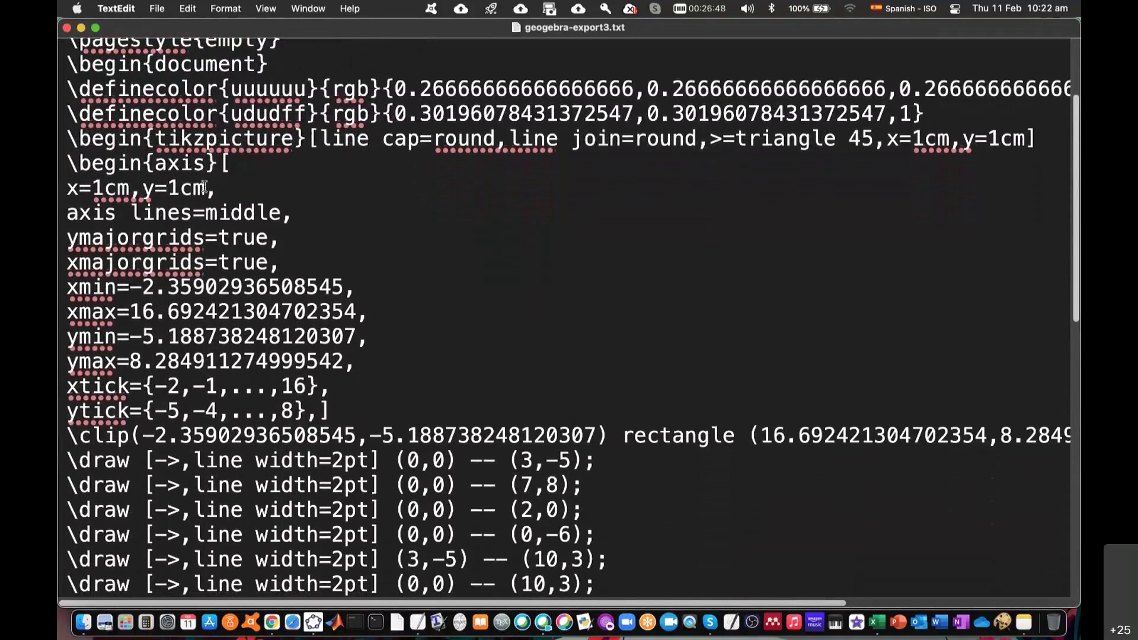
- Select the whole block from \begin{tikzpicture} to \end{tikzpicture}
left_click_drag(66, 139, 306, 148)
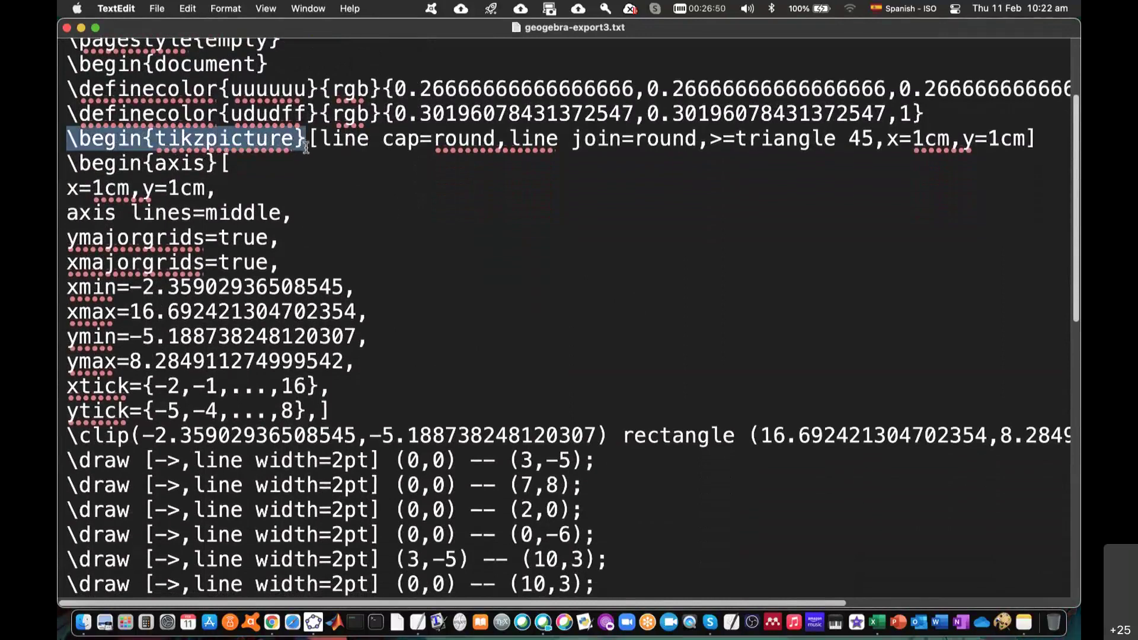
left_click(217, 140)
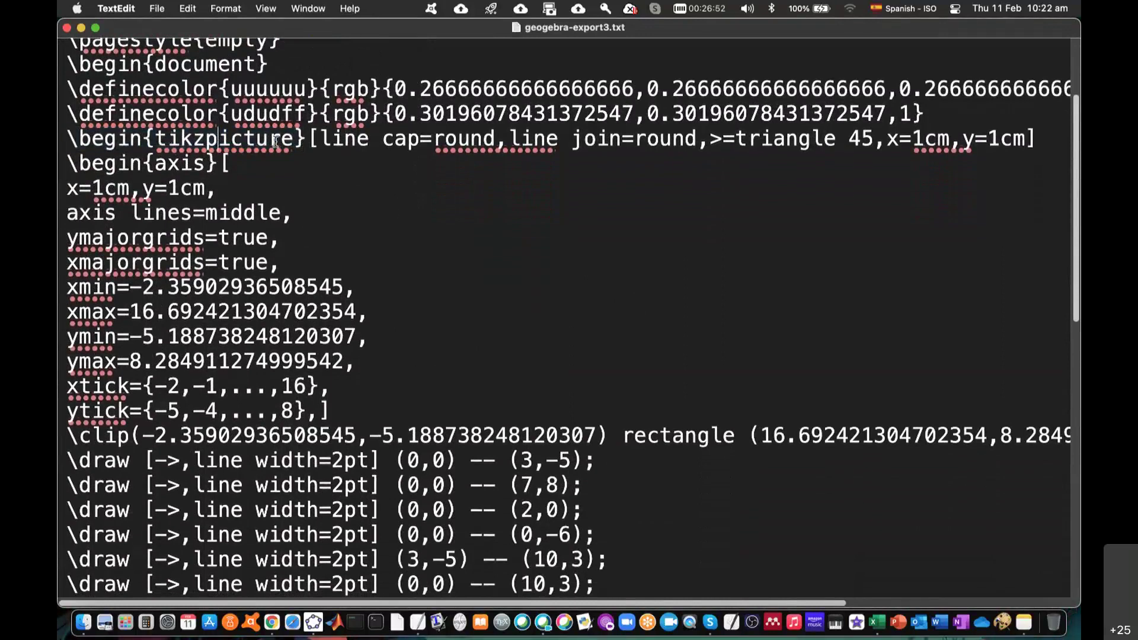
mouse_move(66, 139)
left_mouse_down()
mouse_move(308, 175)
mouse_move(329, 585)
left_mouse_up()
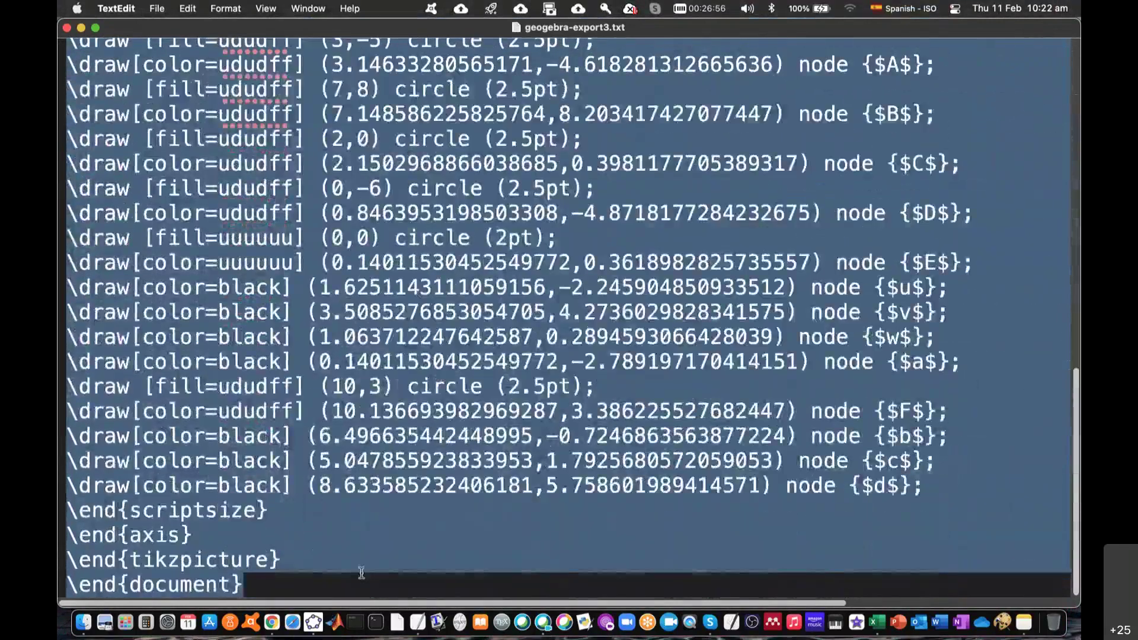
left_click_drag(330, 585, 343, 567)
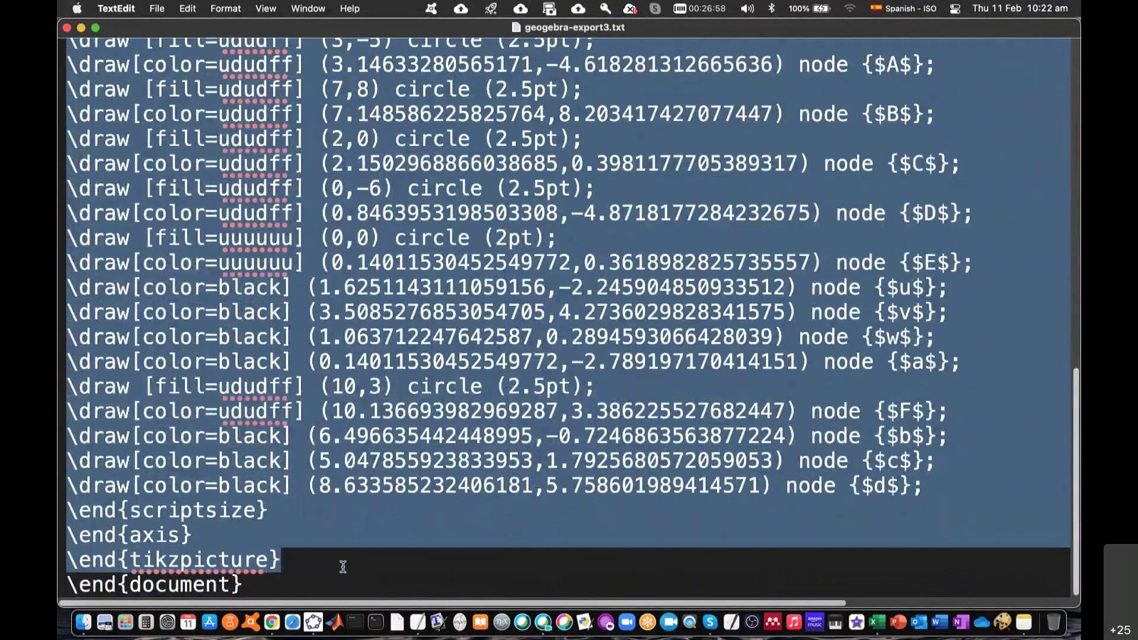
scroll(342, 566, "up", 1)
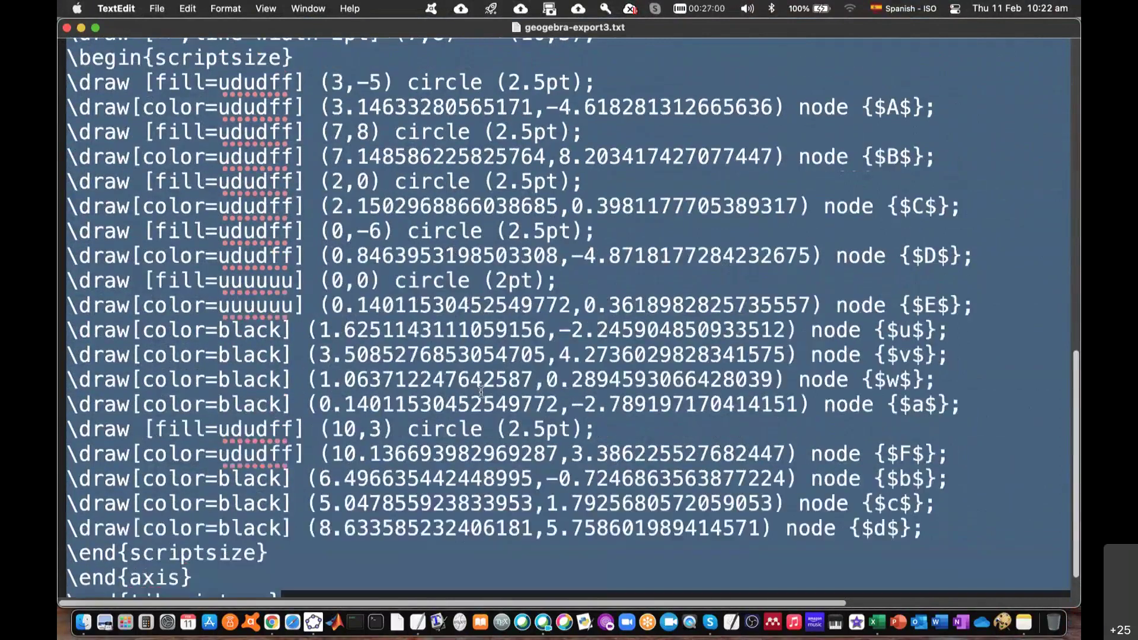
scroll(367, 355, "up", 5)
scroll(385, 266, "up", 2)
scroll(402, 184, "up", 5)
scroll(401, 183, "up", 5)
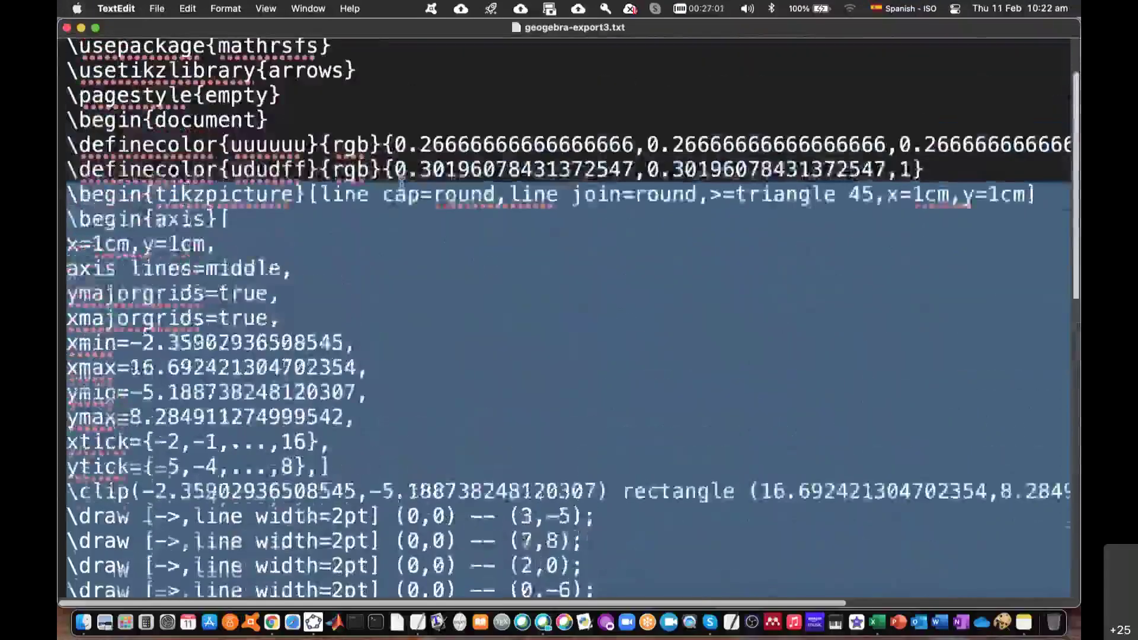
scroll(402, 183, "up", 1)
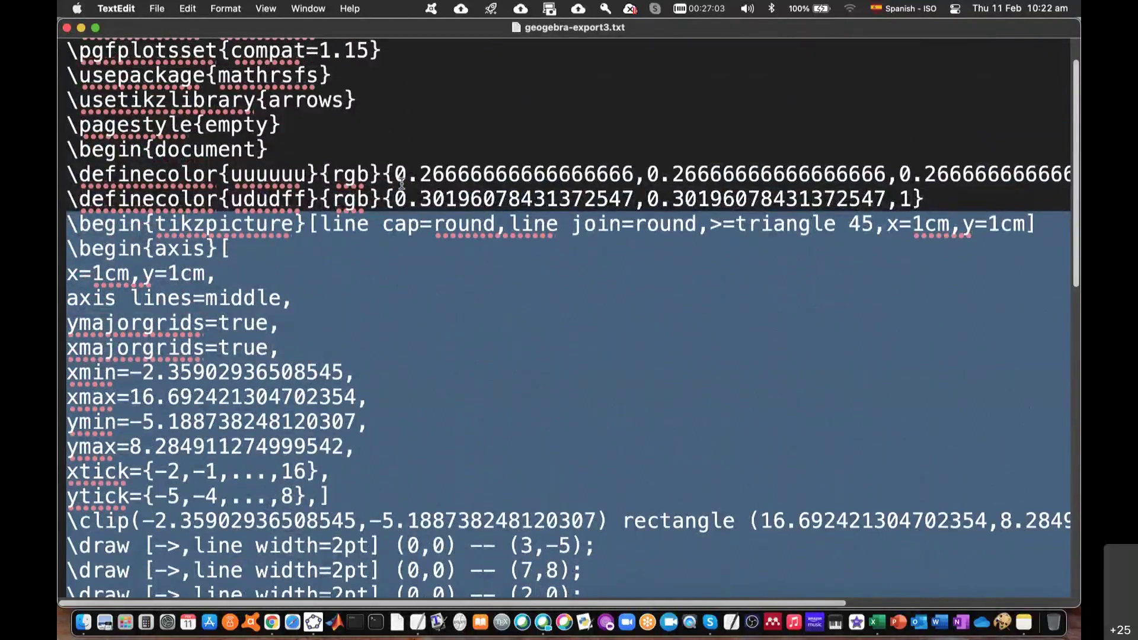
scroll(402, 183, "down", 3)
scroll(401, 183, "down", 10)
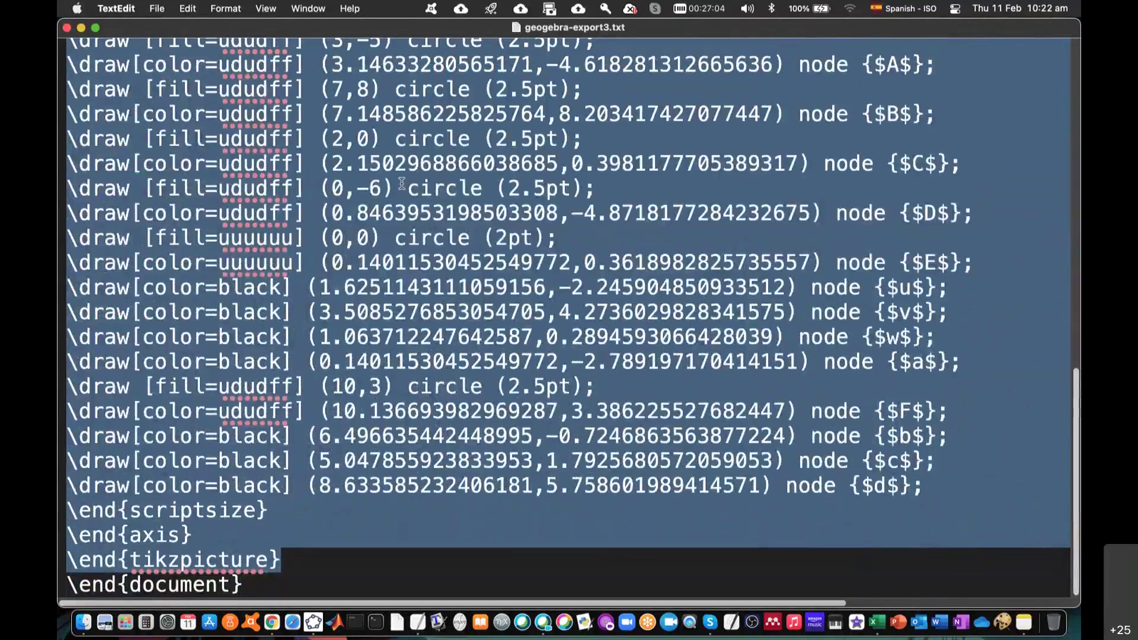
left_click(271, 622)
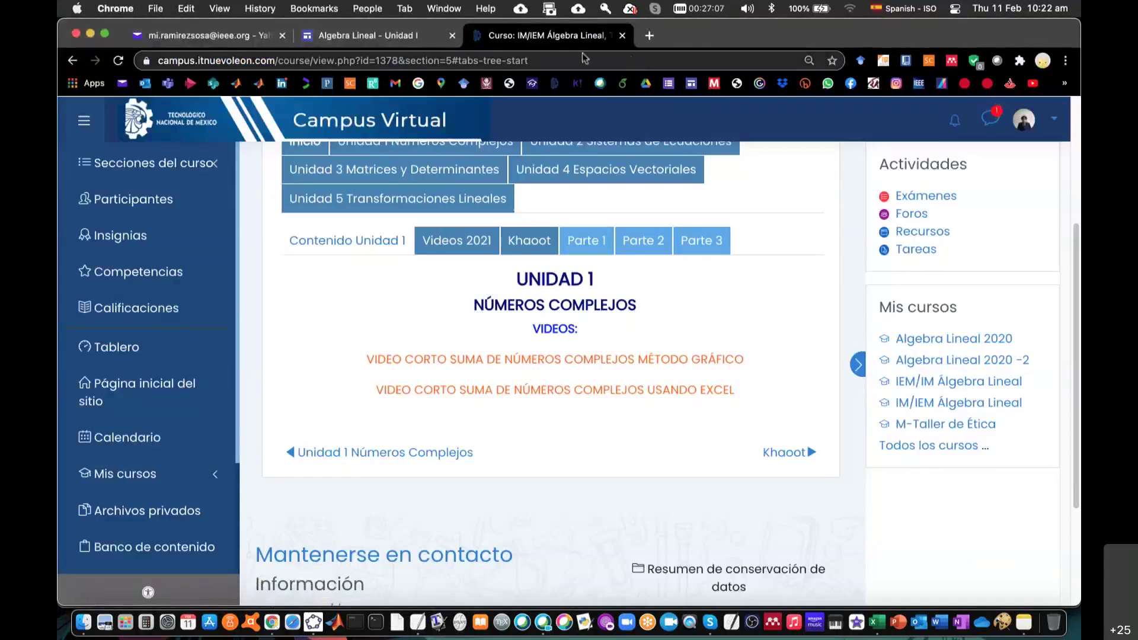
- In a new tab, open Overleaf's A_NOTAS folder and the Unidad I Numeros complejos 2021 project
left_click(649, 36)
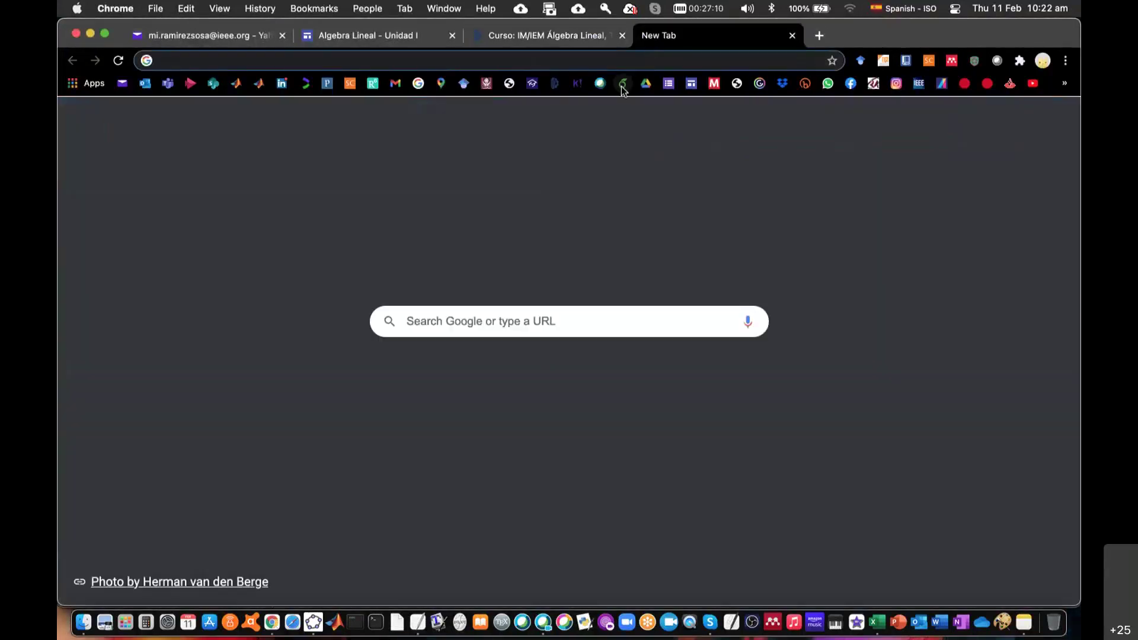
left_click(622, 84)
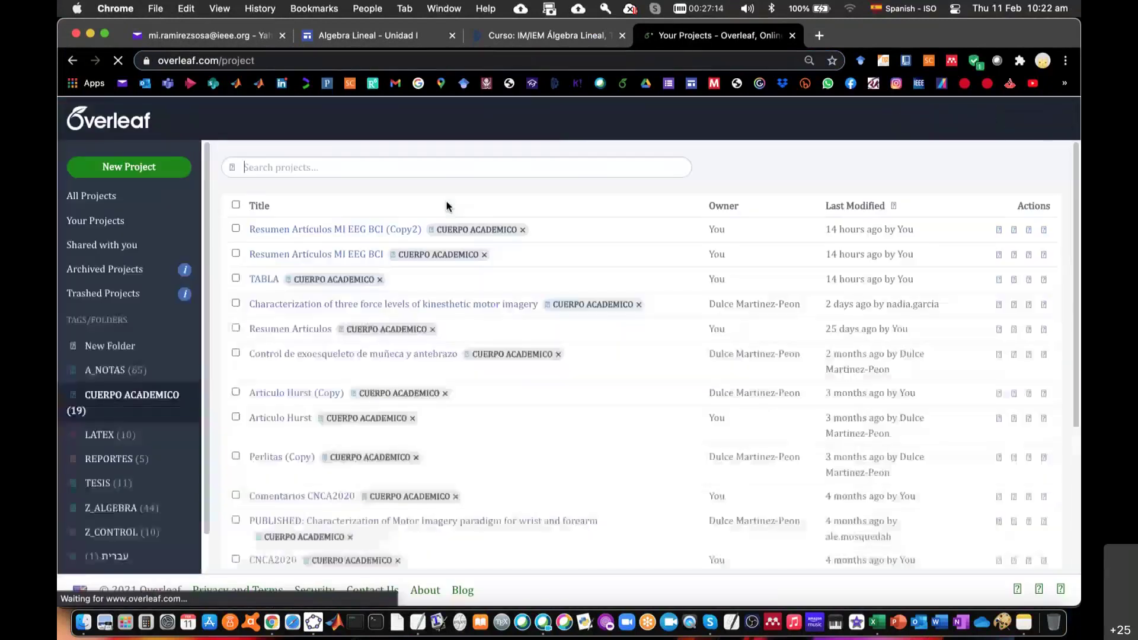
mouse_move(107, 401)
left_click(119, 371)
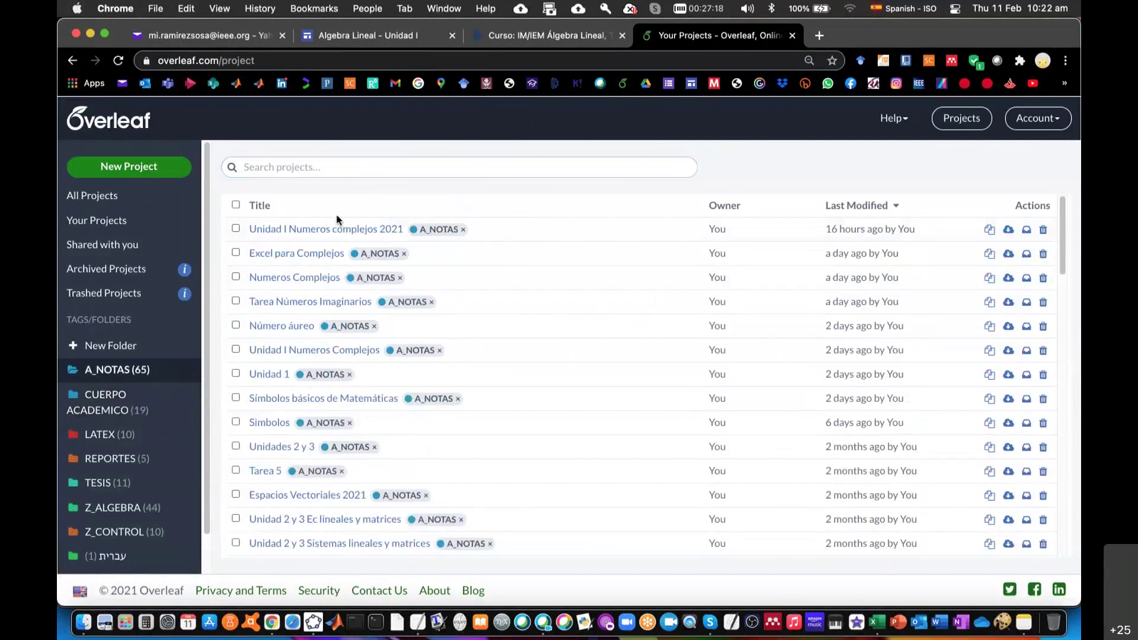
left_click(341, 229)
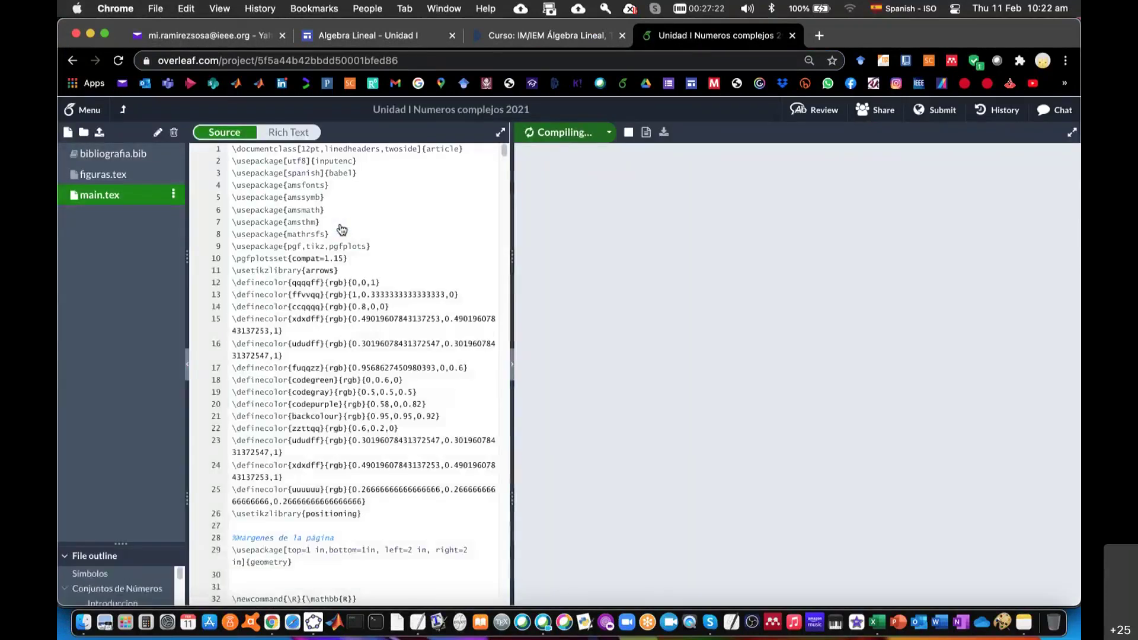
- Collapse the file list and enlarge the Overleaf editor view
left_click(187, 363)
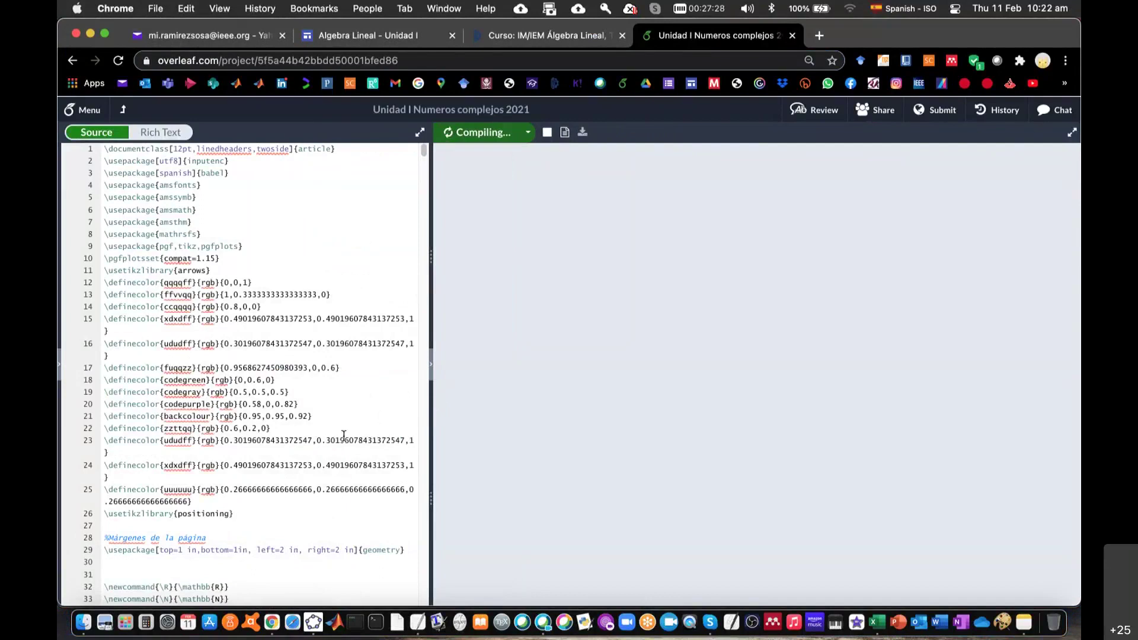
scroll(338, 447, "down", 1)
scroll(338, 448, "down", 4)
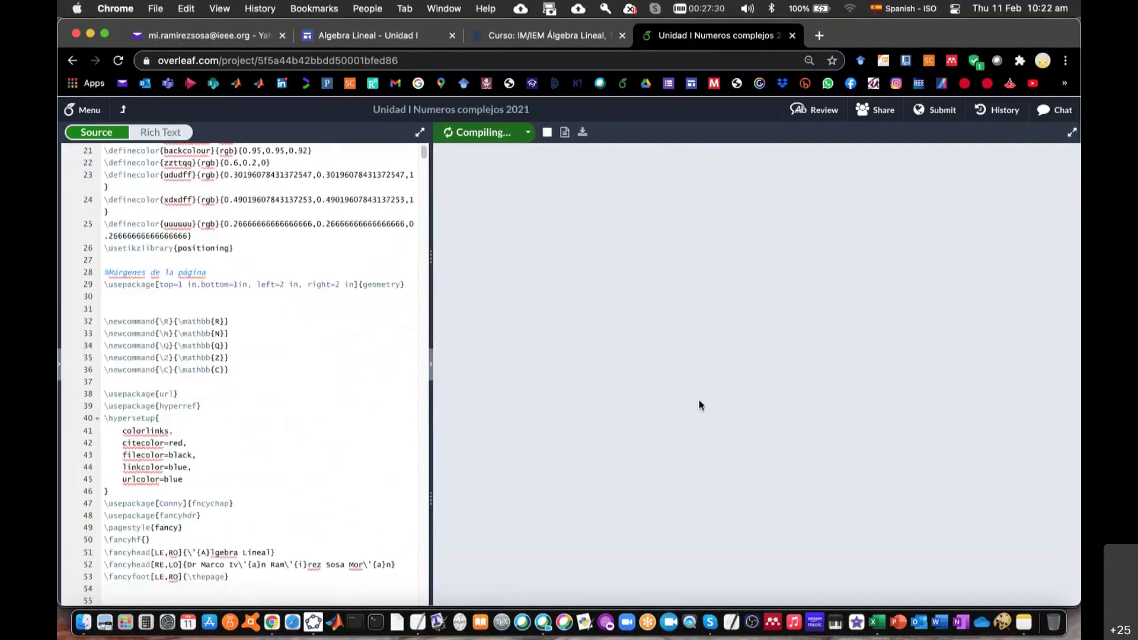
scroll(574, 391, "up", 5)
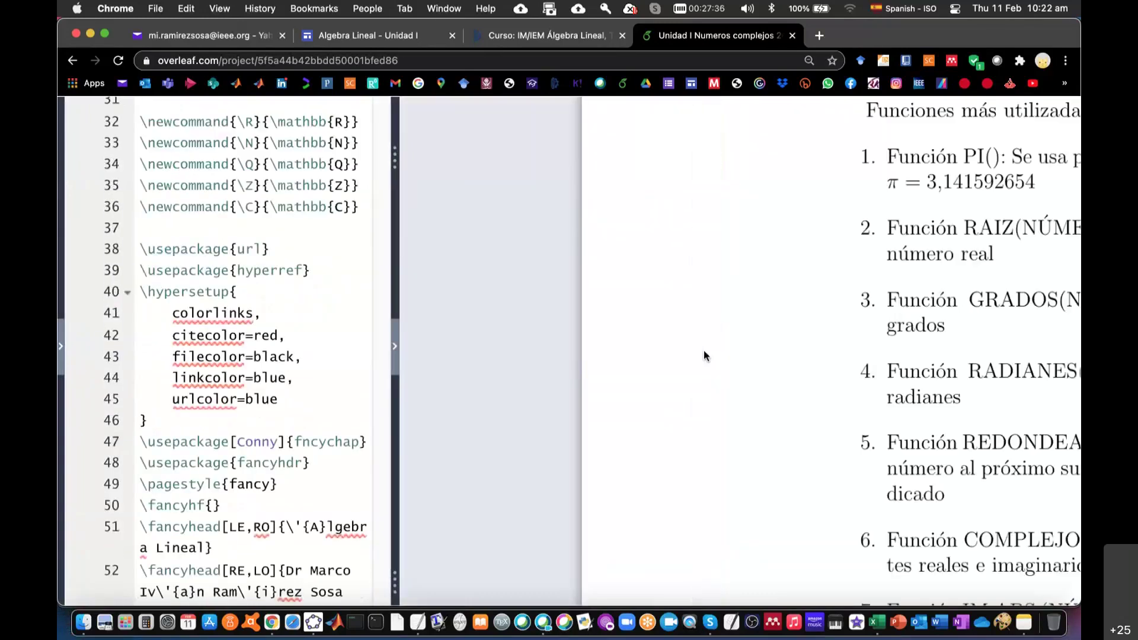
scroll(551, 165, "up", 3)
scroll(551, 165, "up", 3)
scroll(551, 166, "up", 3)
scroll(551, 165, "up", 3)
scroll(551, 165, "up", 5)
scroll(552, 165, "up", 5)
scroll(551, 165, "up", 5)
scroll(552, 165, "up", 5)
scroll(551, 165, "up", 5)
scroll(551, 165, "up", 5)
scroll(551, 166, "up", 3)
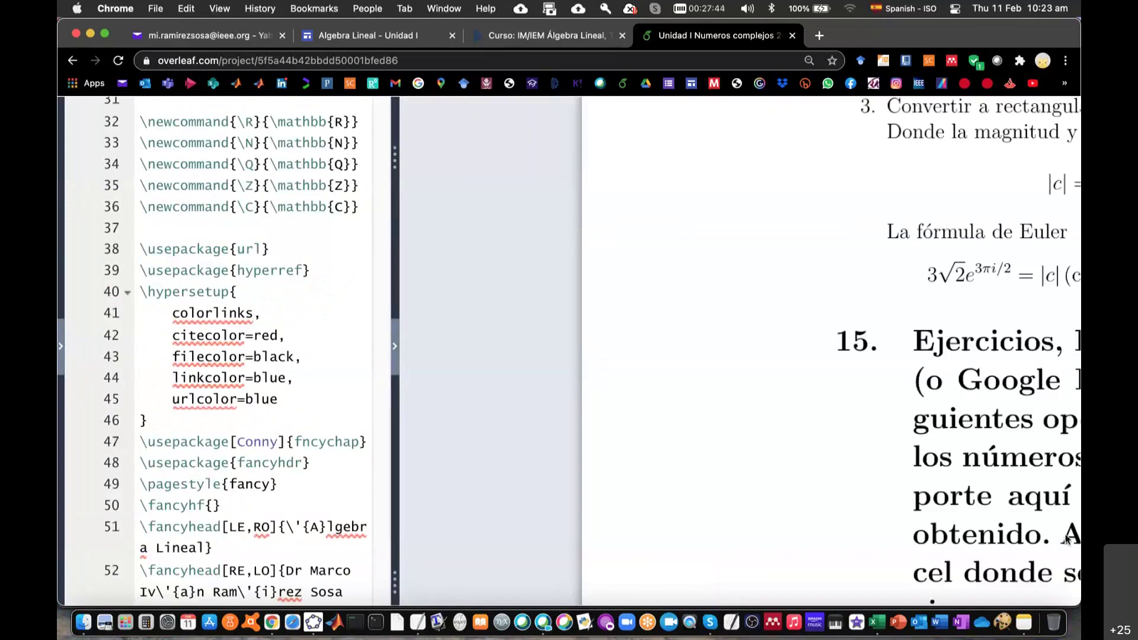
scroll(1010, 261, "up", 5)
scroll(1009, 264, "up", 3)
scroll(1008, 264, "up", 3)
scroll(1010, 301, "down", 5)
scroll(1008, 314, "down", 3)
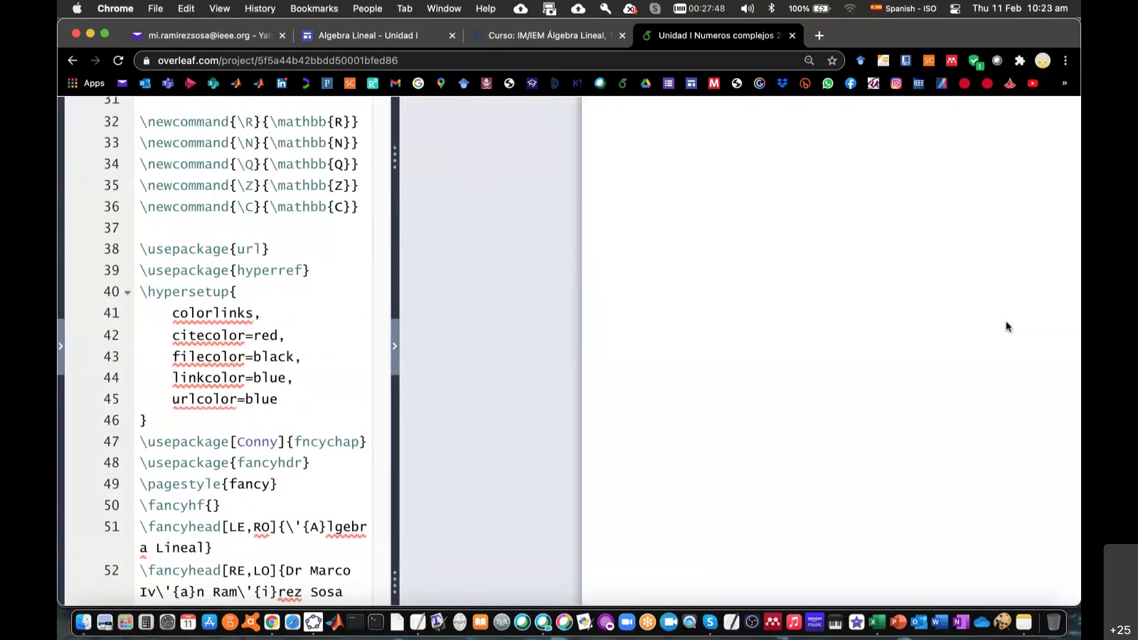
scroll(1005, 327, "up", 4)
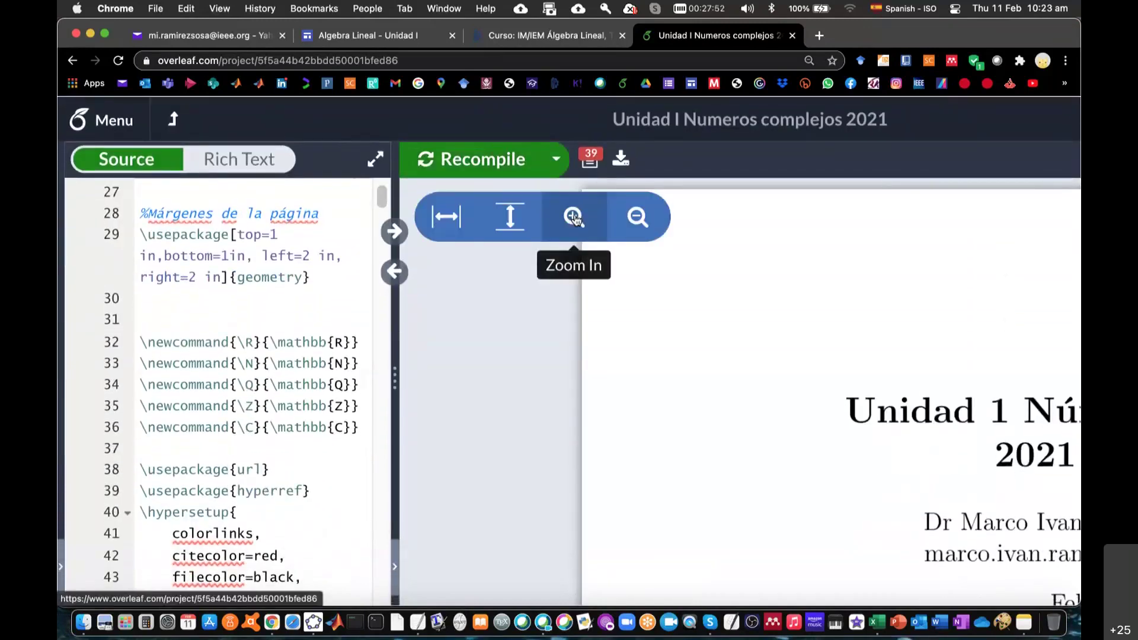
- Zoom the PDF preview in by two levels
left_click(574, 217)
left_click(574, 217)
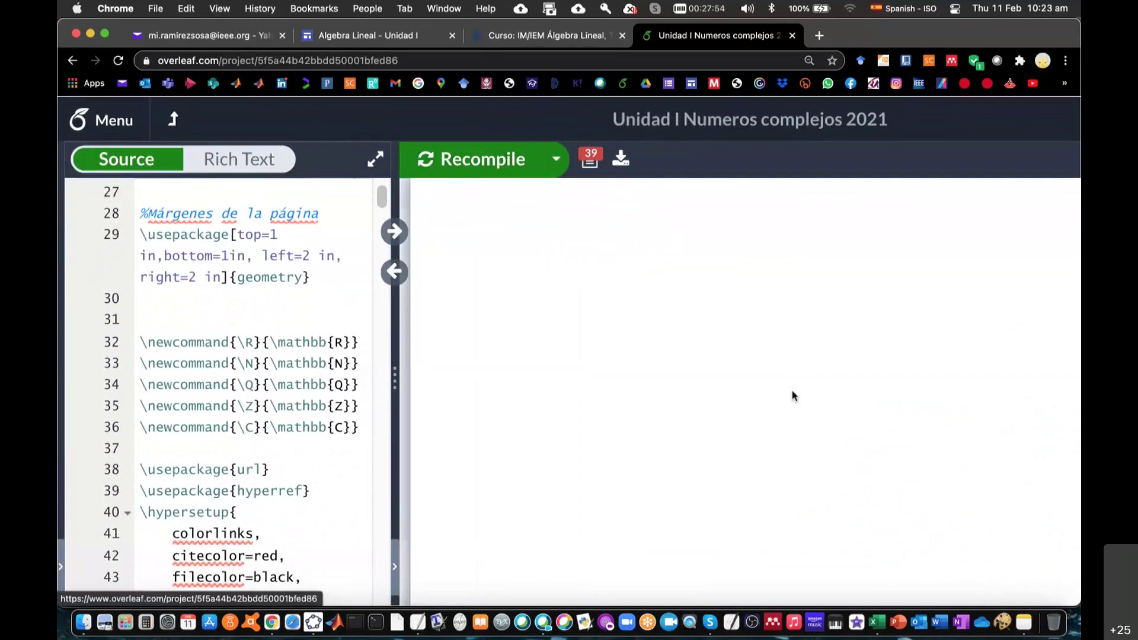
scroll(794, 396, "down", 3)
scroll(794, 394, "down", 2)
- Jump the PDF to section 10.1 Suma de números complejos from the table of contents
scroll(793, 393, "down", 5)
scroll(792, 392, "down", 2)
scroll(793, 391, "down", 4)
scroll(794, 391, "down", 2)
scroll(794, 394, "down", 4)
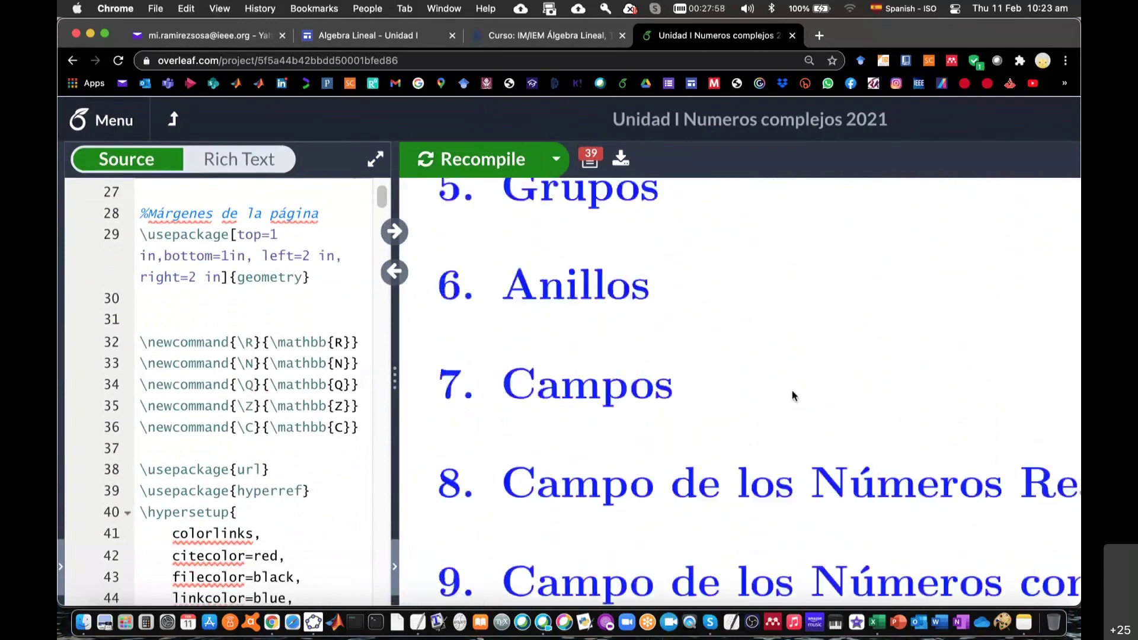
scroll(794, 396, "down", 4)
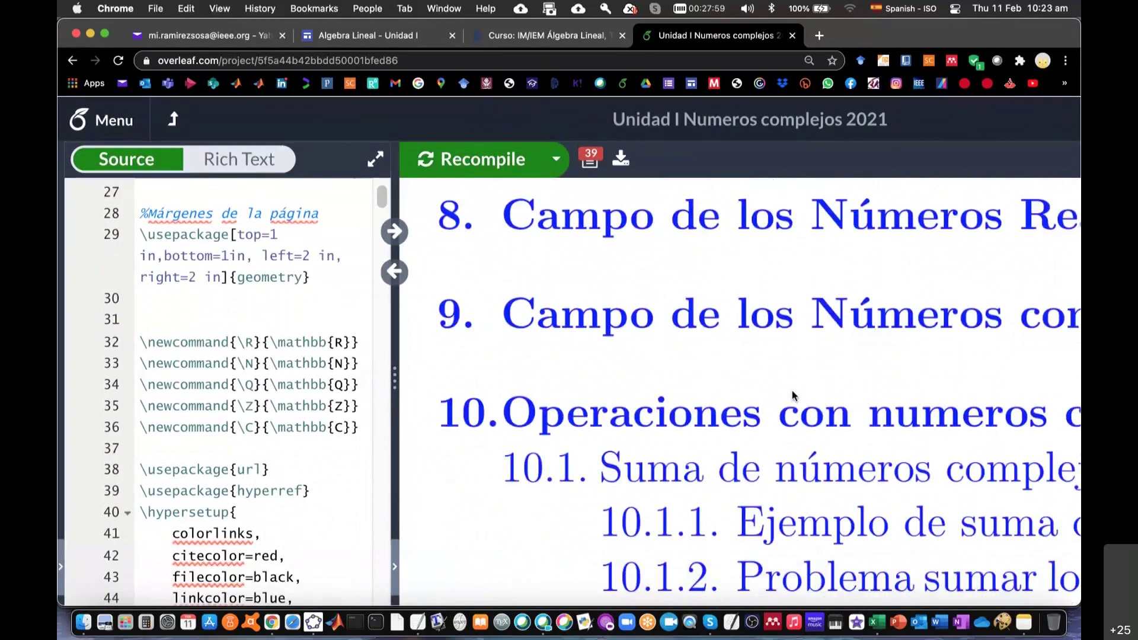
scroll(793, 396, "down", 4)
left_click(794, 396)
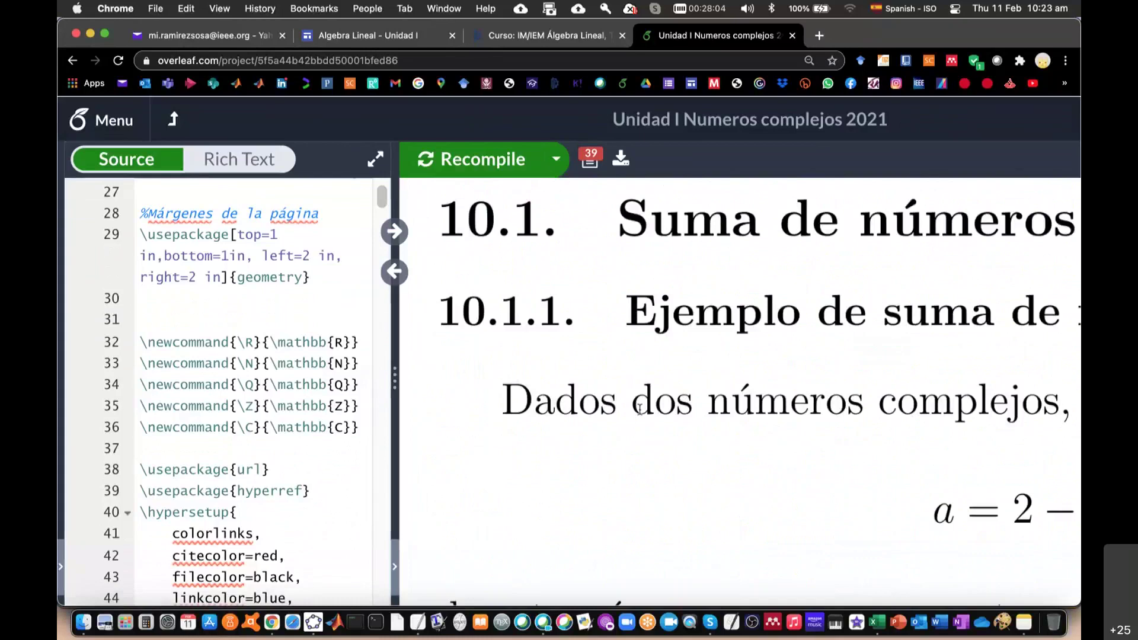
- Sync the source to the Dados paragraph and place the cursor on blank line 1119
double_click(557, 400)
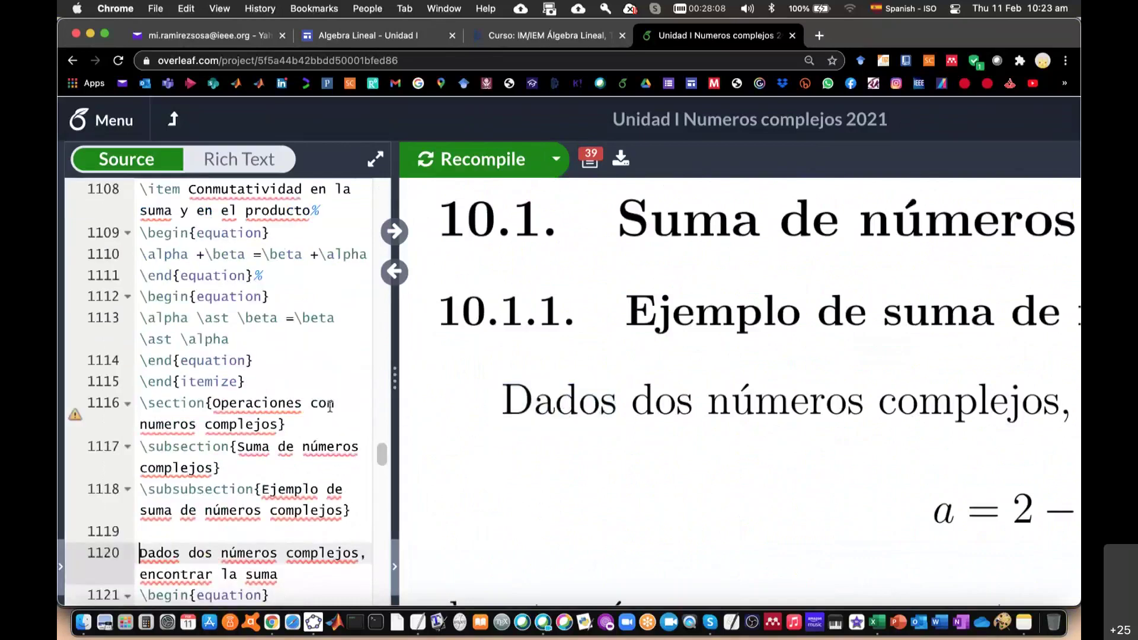
scroll(307, 429, "down", 5)
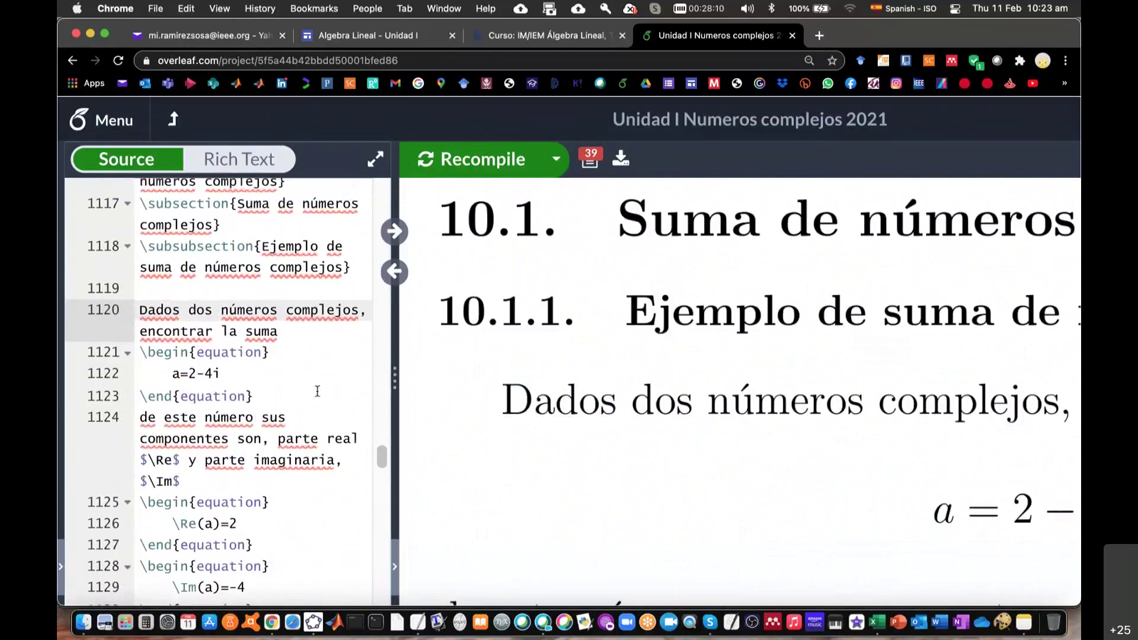
scroll(317, 391, "up", 4)
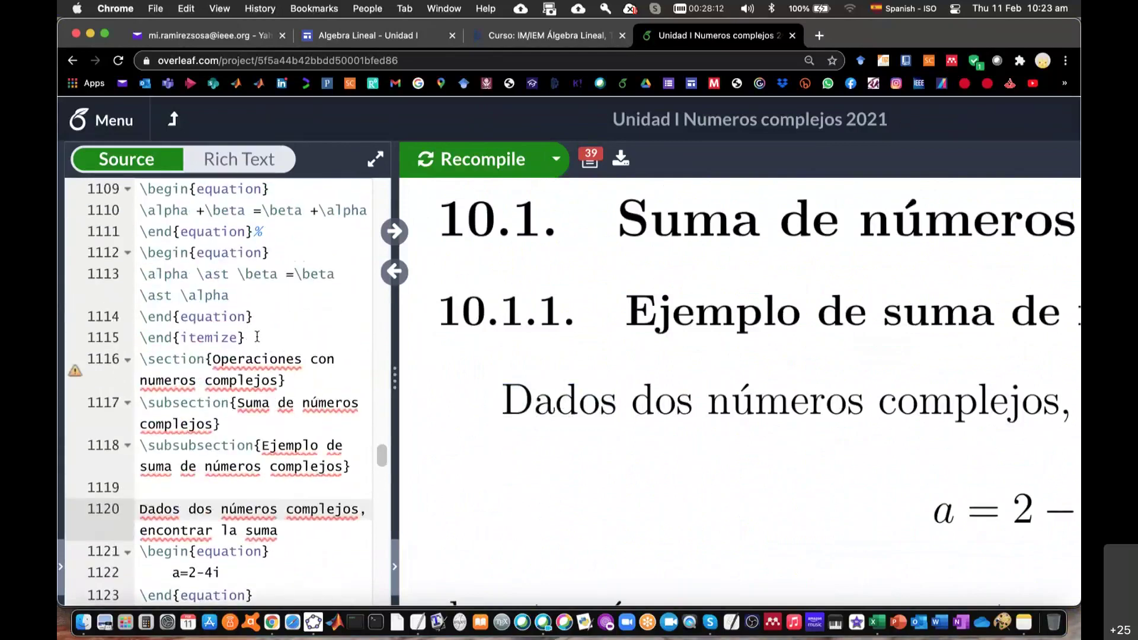
left_click(265, 340)
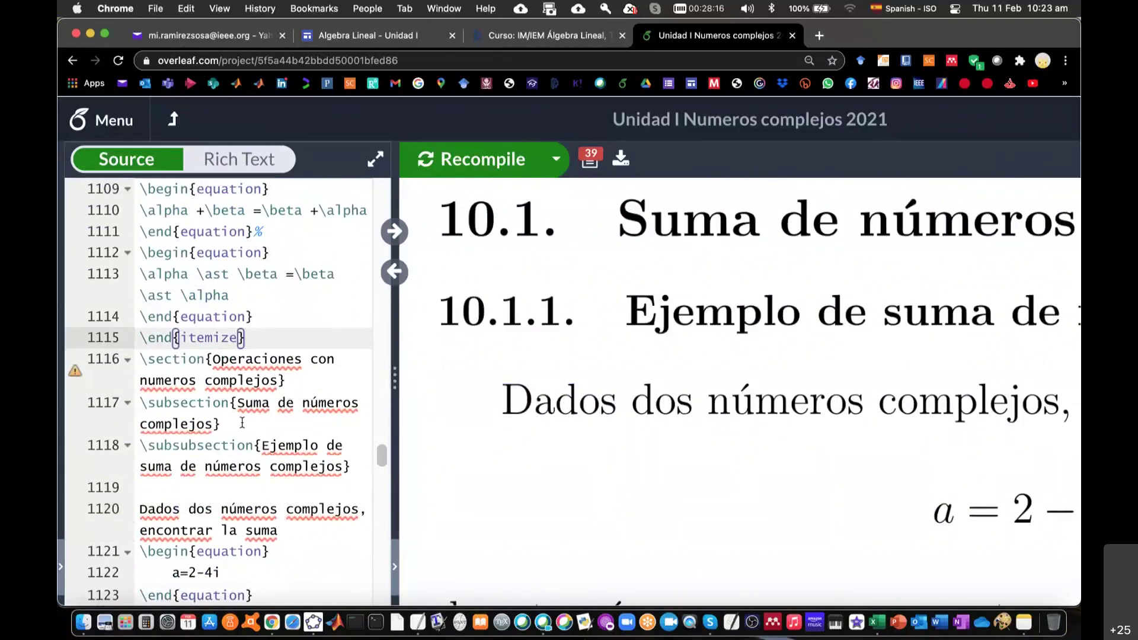
left_click_drag(325, 445, 220, 423)
left_click(265, 490)
- Insert a figure environment on line 1120 from the \begin{figure} autocomplete
key("Return")
key("Return")
key("Return")
key("Return")
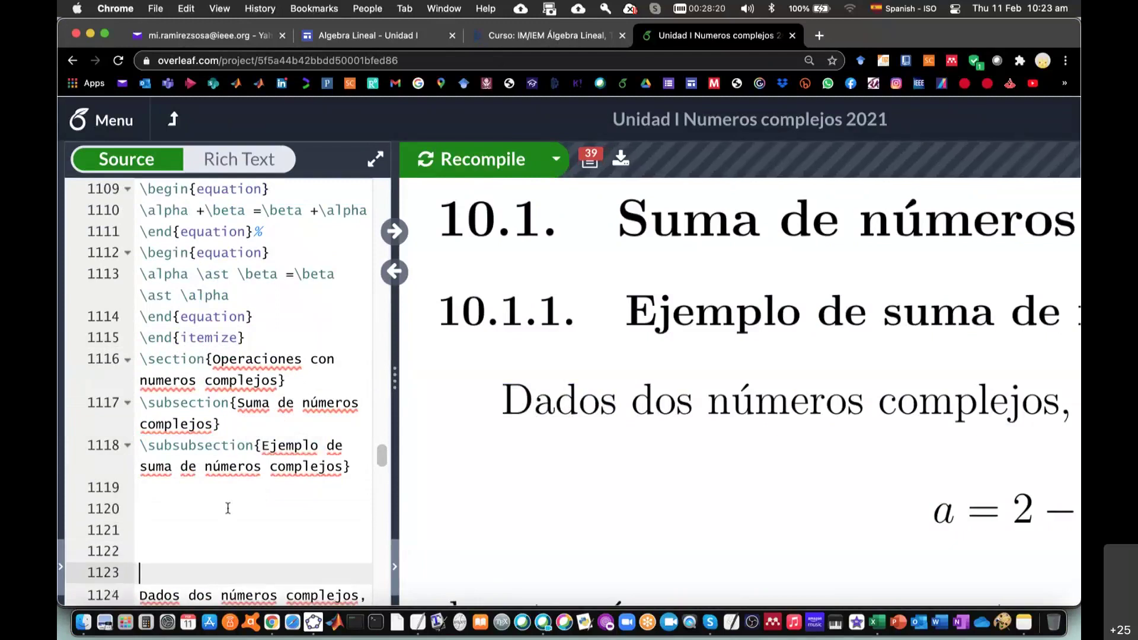
left_click(214, 514)
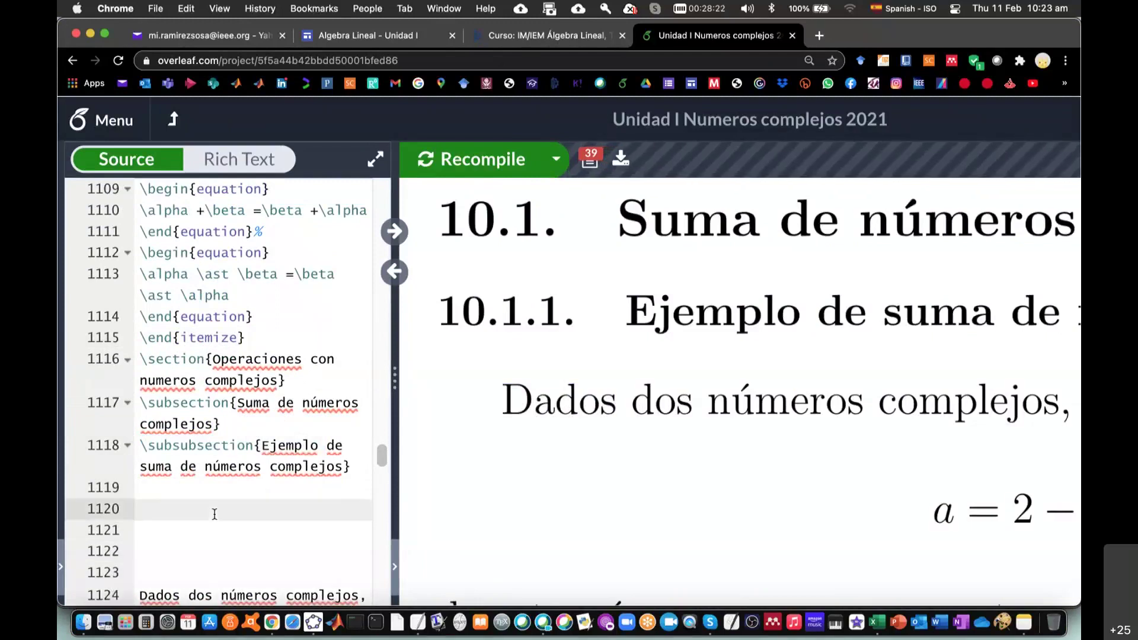
key("ctrl+s")
type("\\")
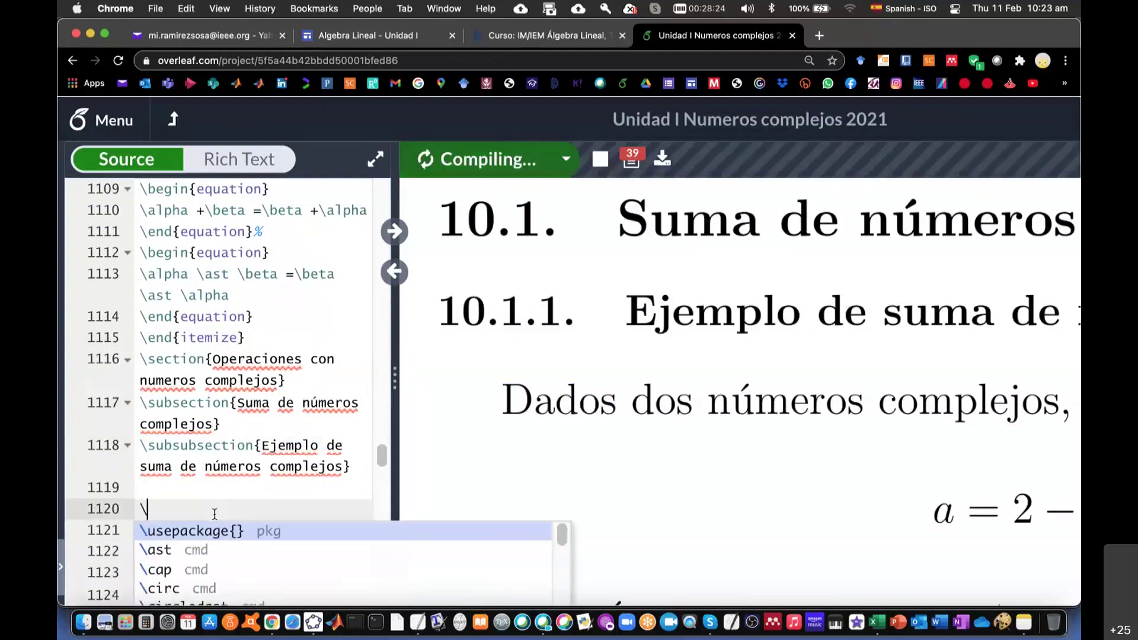
type("begin{figu")
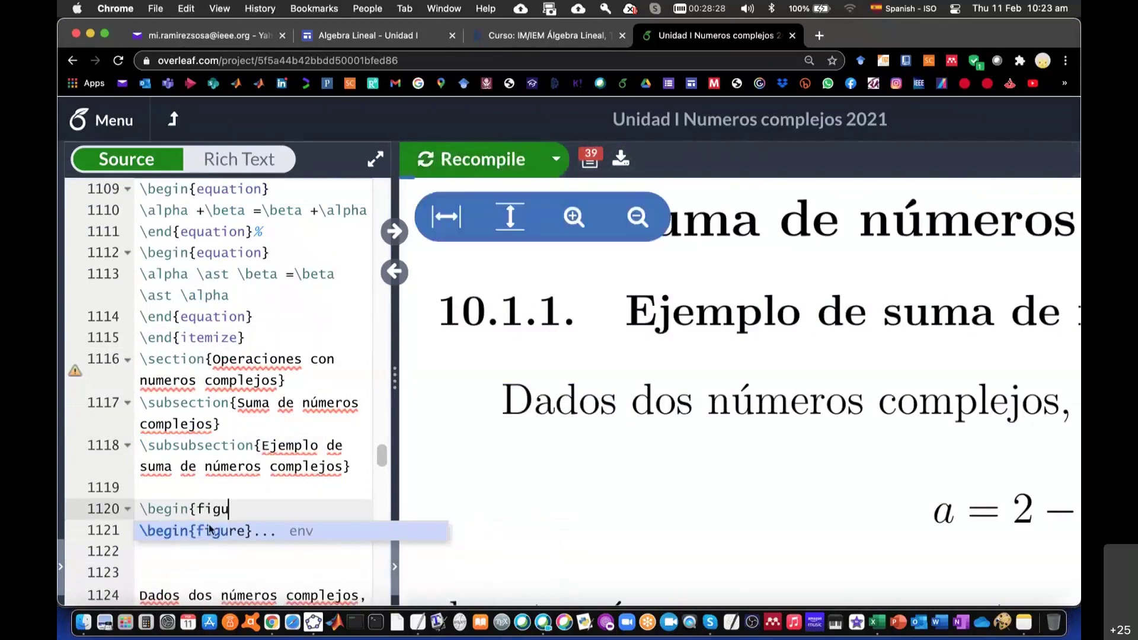
key("Return")
- Change the figure caption to 'Suma de a+b'
scroll(277, 428, "down", 5)
scroll(277, 429, "up", 4)
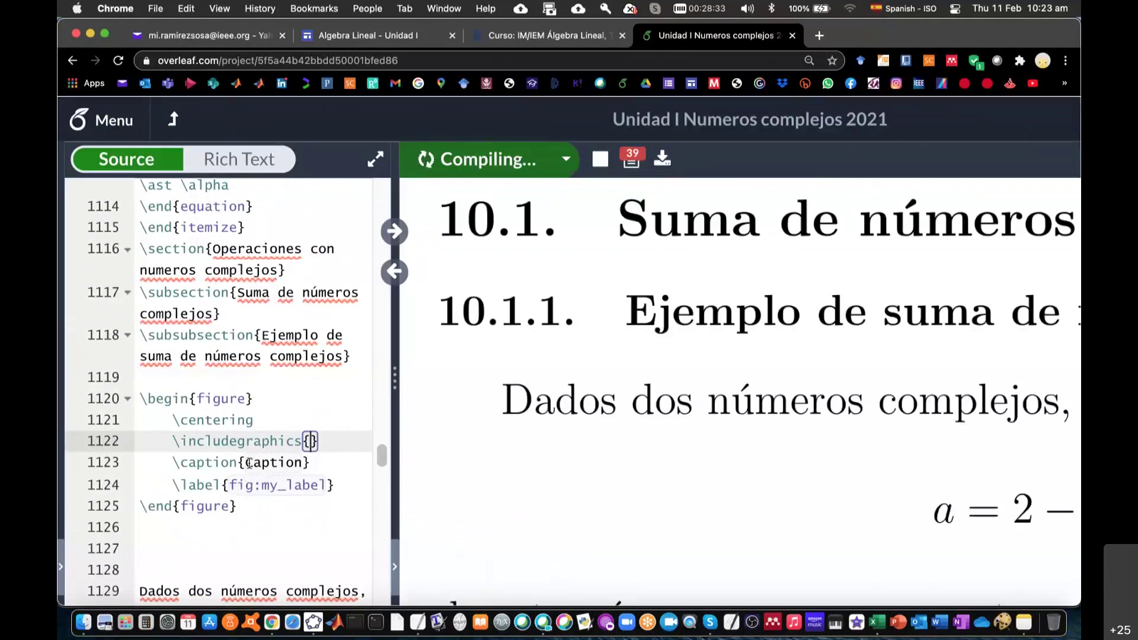
double_click(249, 463)
type("suma de los")
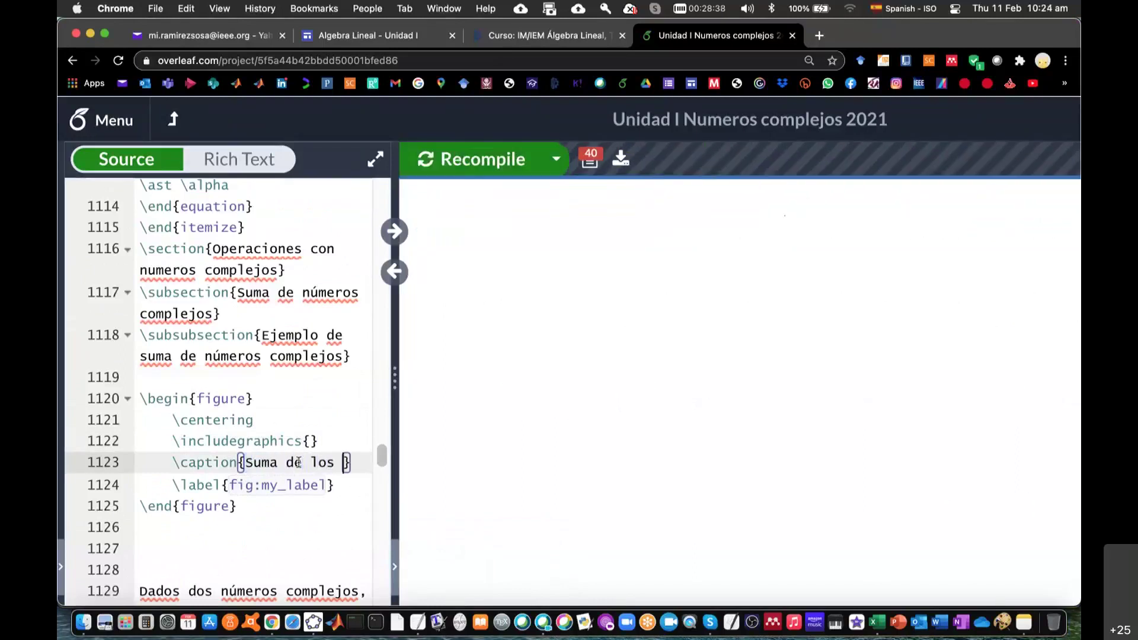
key("BackSpace")
key("BackSpace")
key("BackSpace")
type("a+b")
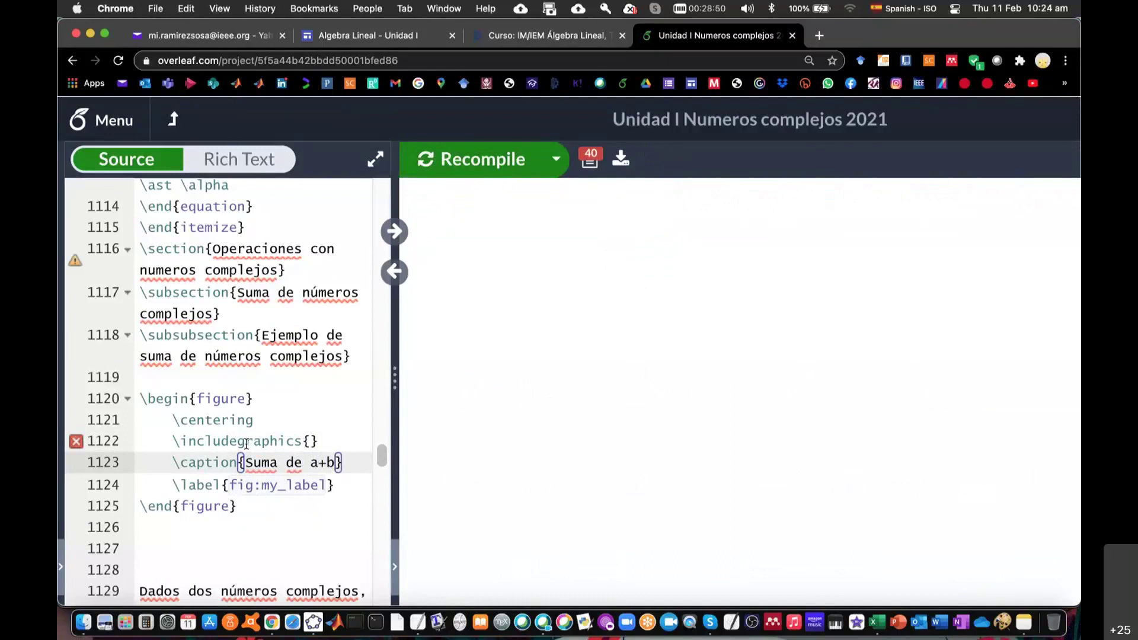
- Comment out the empty \includegraphics{} line with % and add a blank line below it
left_click(310, 441)
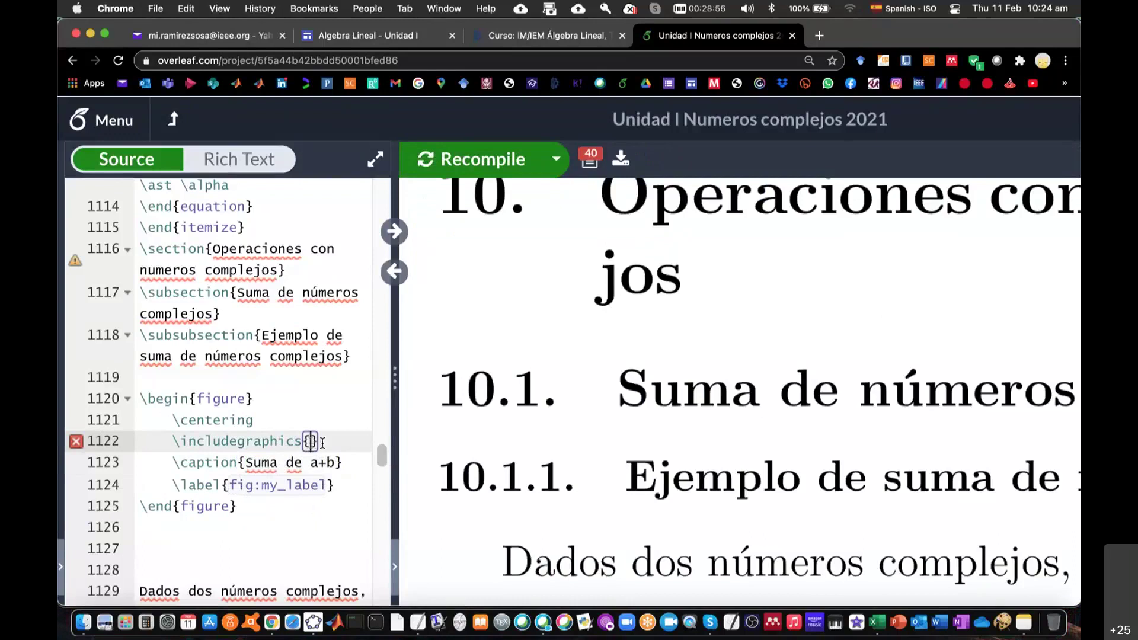
left_click(335, 440)
key("Home")
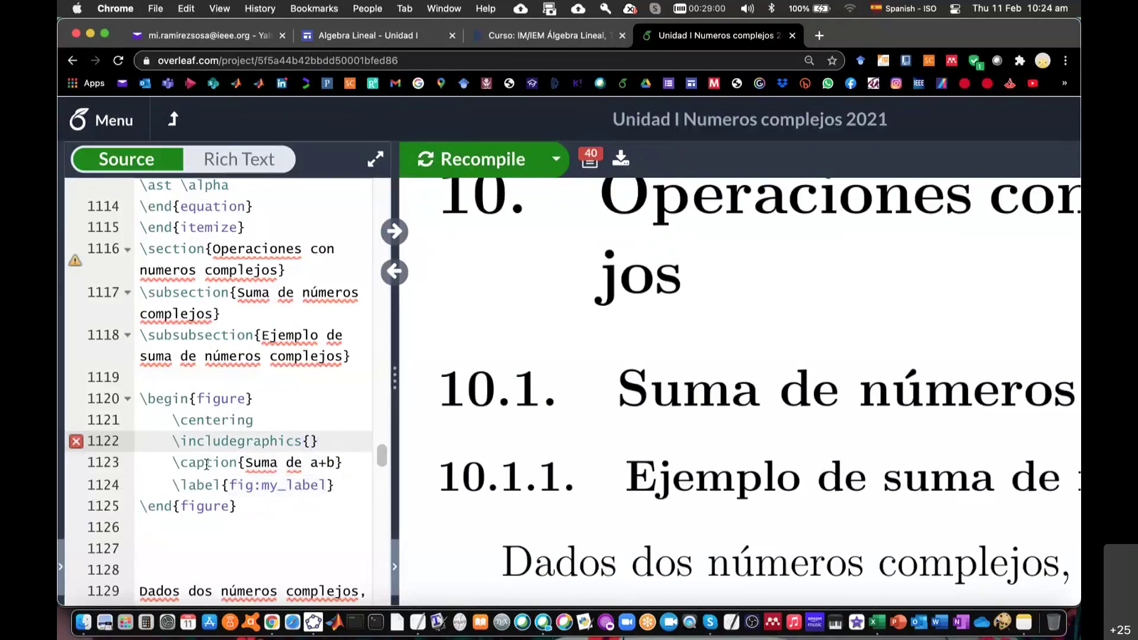
type("%")
left_click(338, 441)
key("Return")
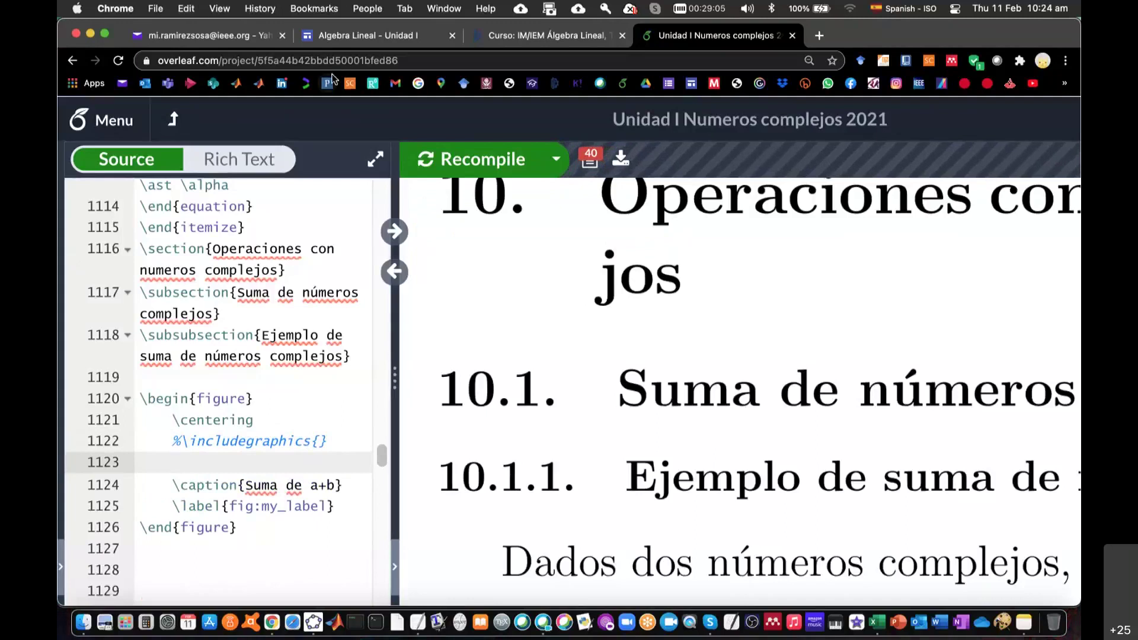
- Paste the geogebra-export3.txt TikZ code into the figure, recompile, and compare it against TextEdit
key("super+v")
key("super+s")
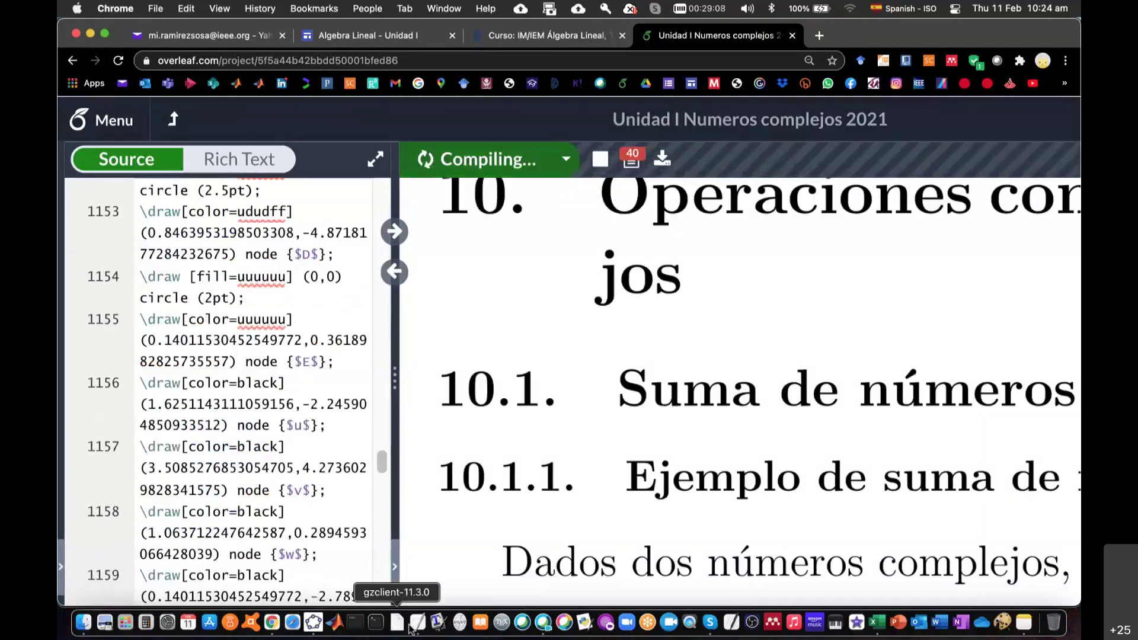
left_click(413, 622)
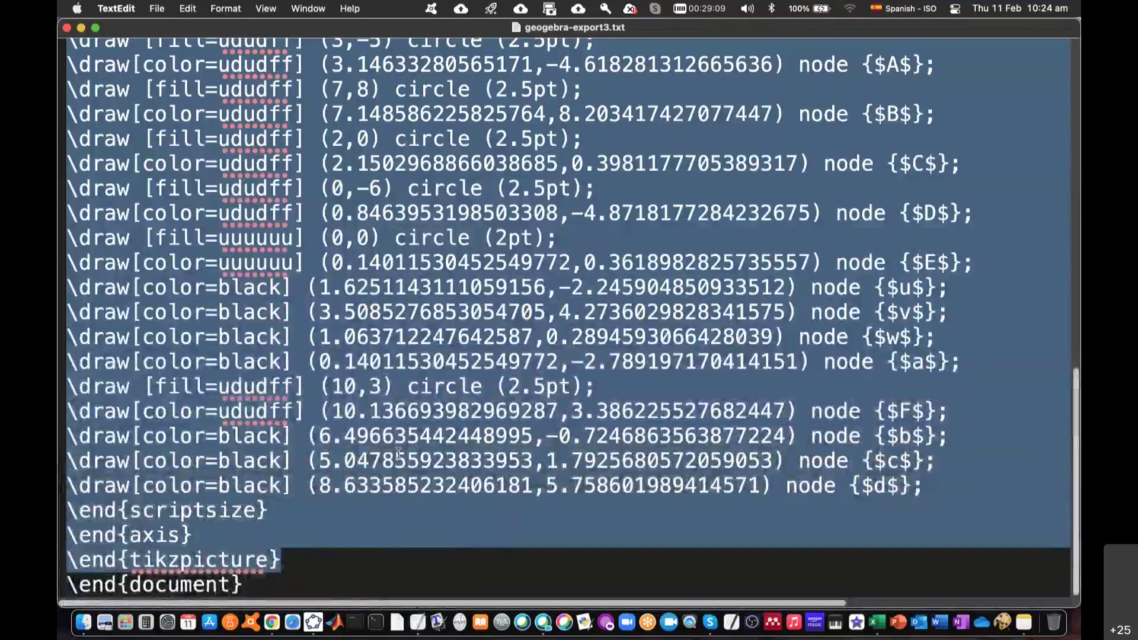
left_click(271, 622)
- Scroll back up in the editor and reset the browser zoom to normal size
scroll(284, 428, "up", 3)
scroll(284, 428, "up", 3)
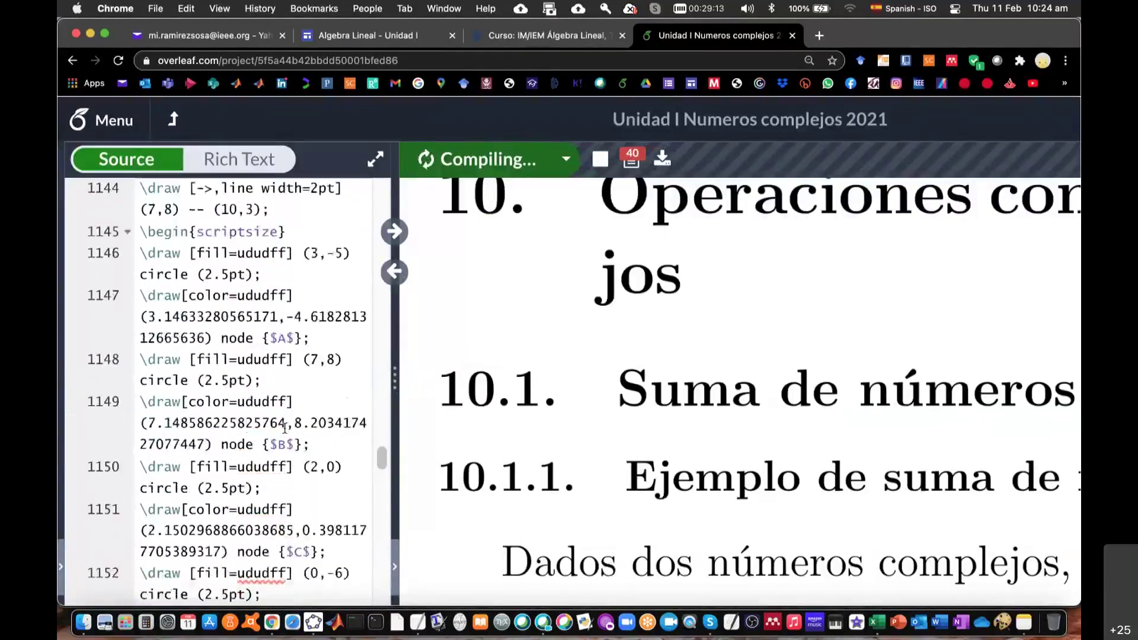
scroll(285, 428, "up", 2)
scroll(284, 428, "up", 3)
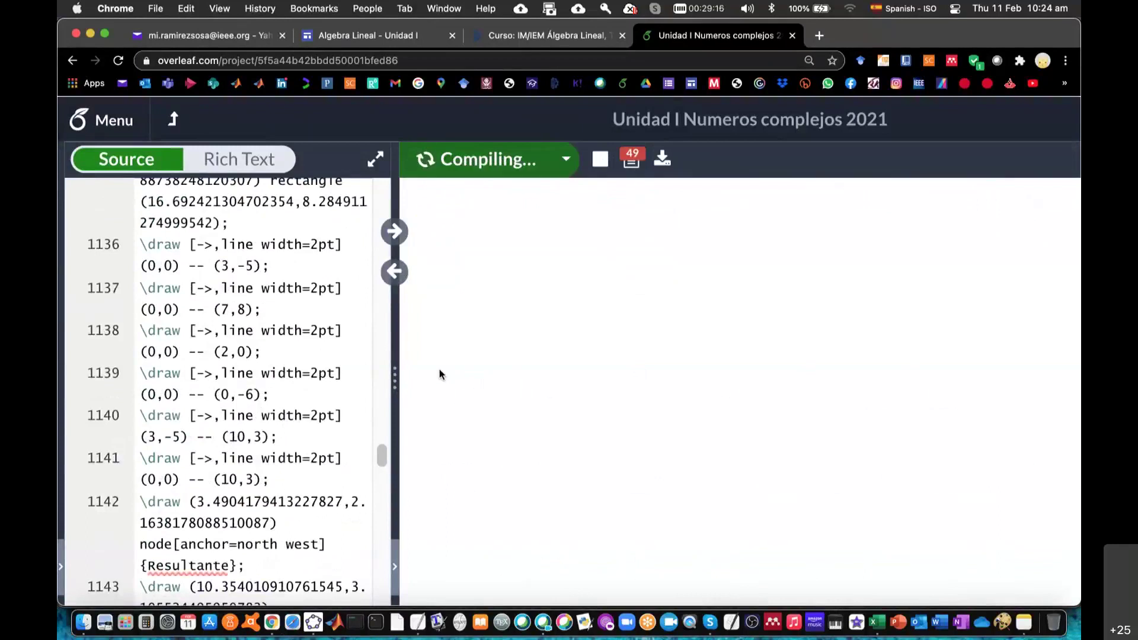
key("super+0")
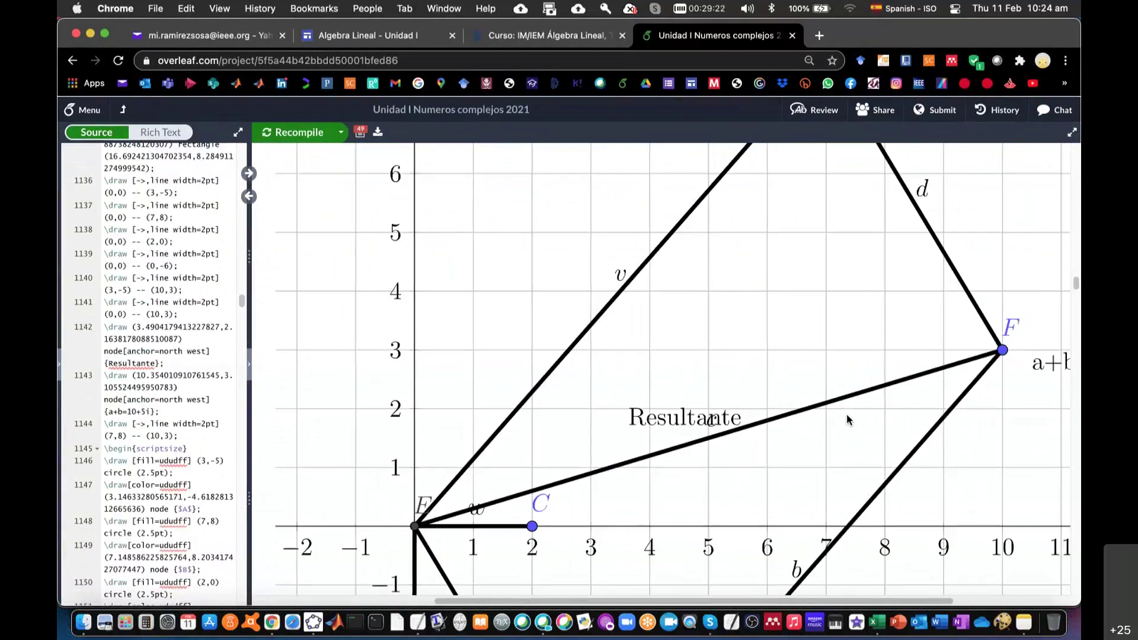
- Zoom out the PDF preview until the whole plot and its caption are visible
mouse_move(662, 369)
left_click(388, 165)
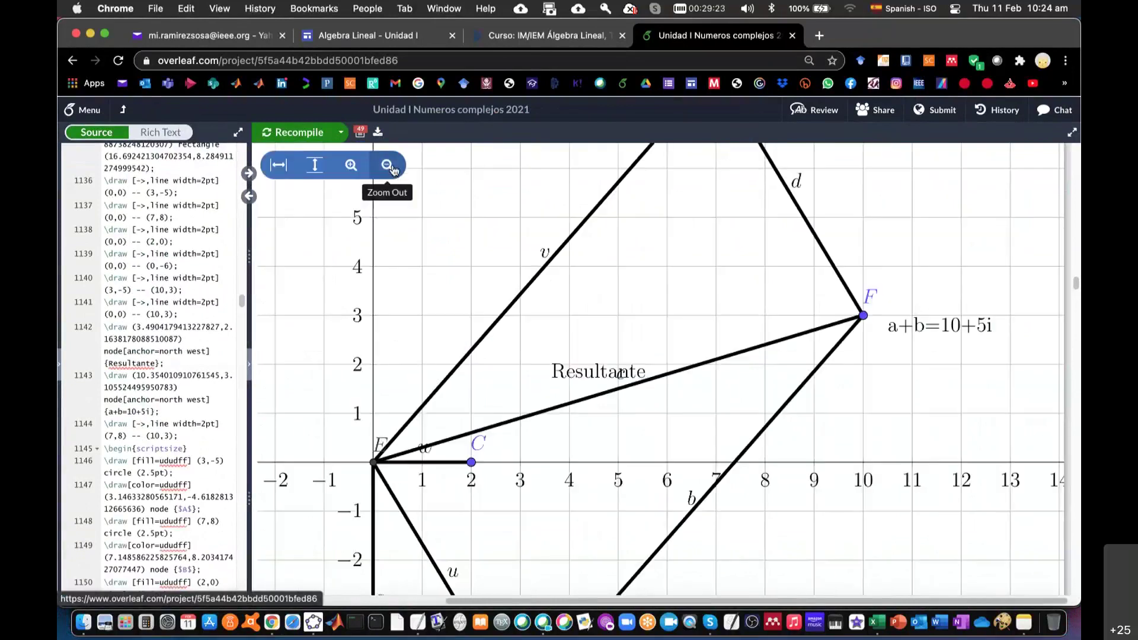
left_click(388, 166)
left_click(388, 165)
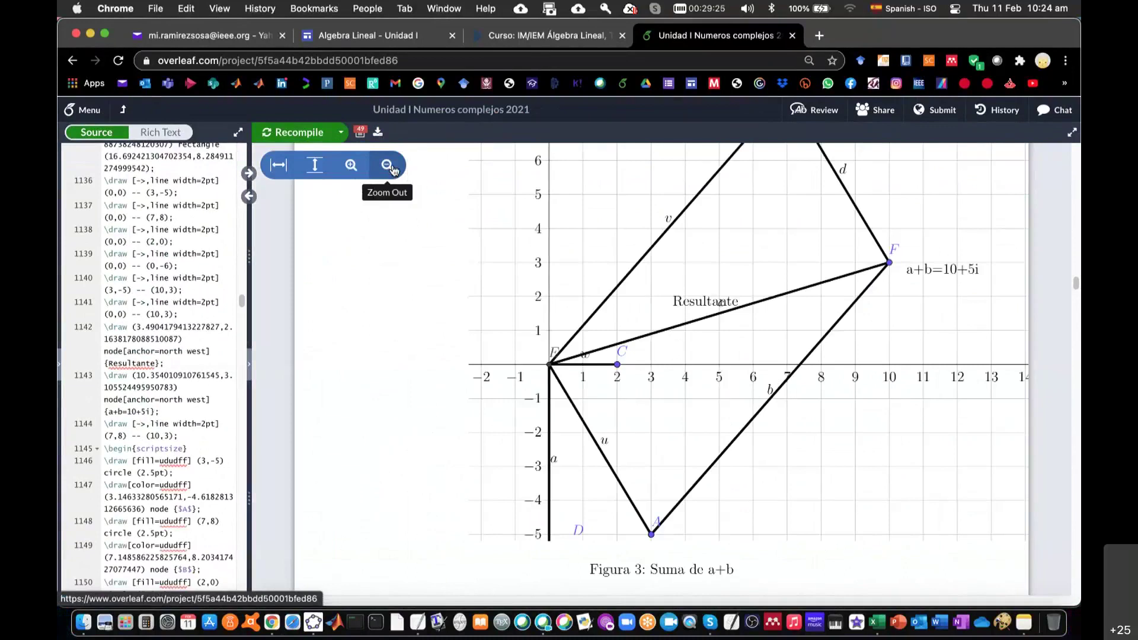
left_click(388, 165)
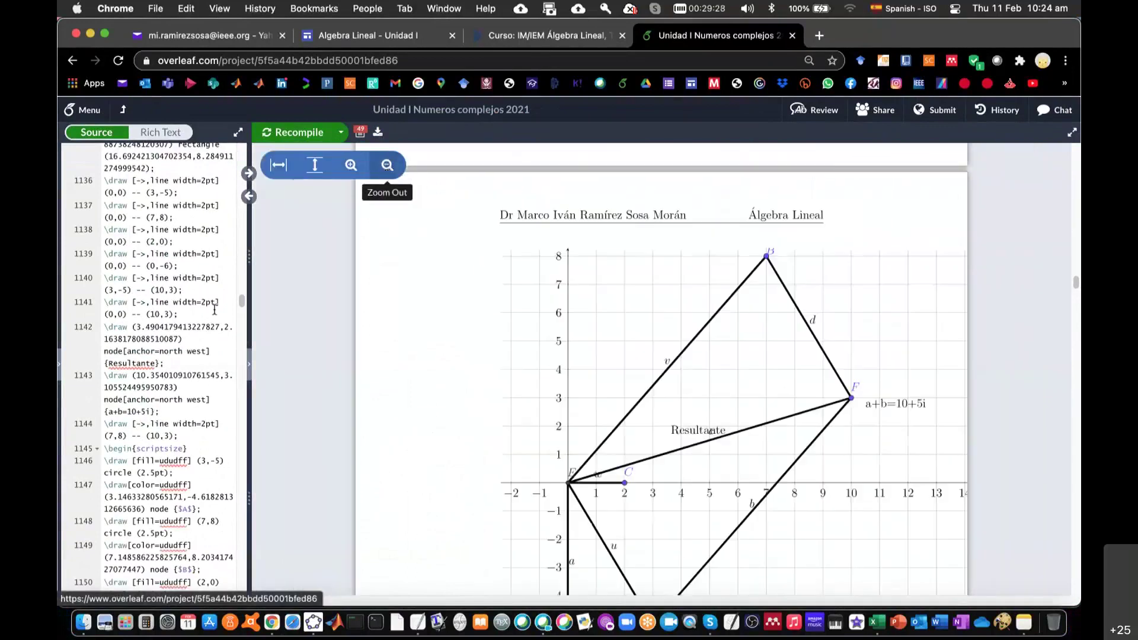
scroll(207, 296, "up", 5)
scroll(195, 279, "up", 5)
- Add [] after \begin{figure}, recompile, and remove the empty brackets again
left_click(184, 268)
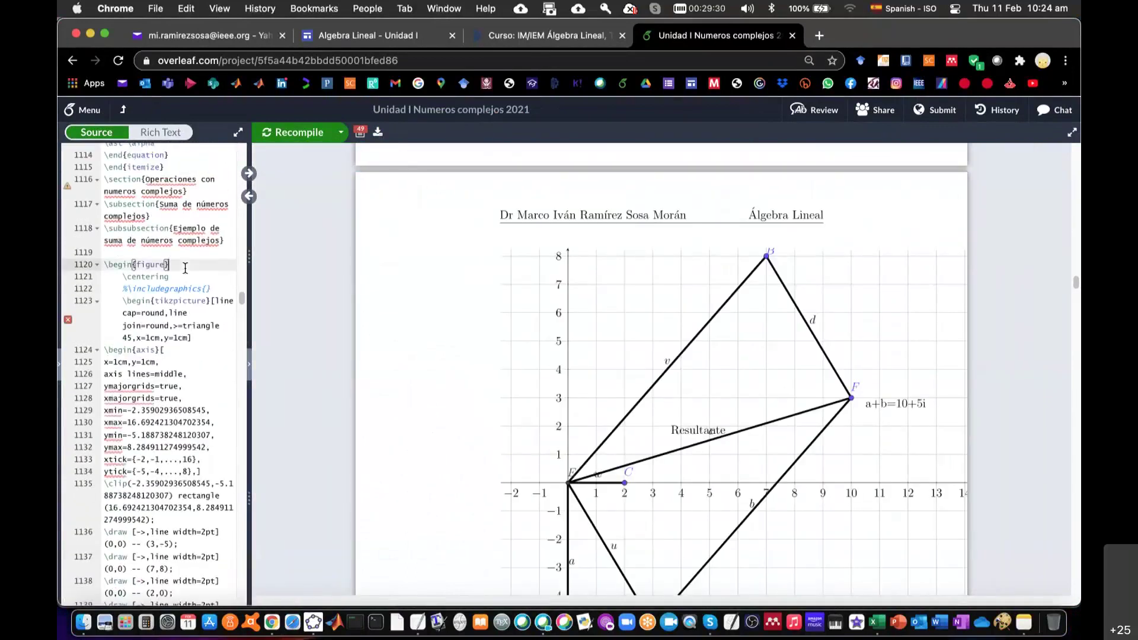
type("[")
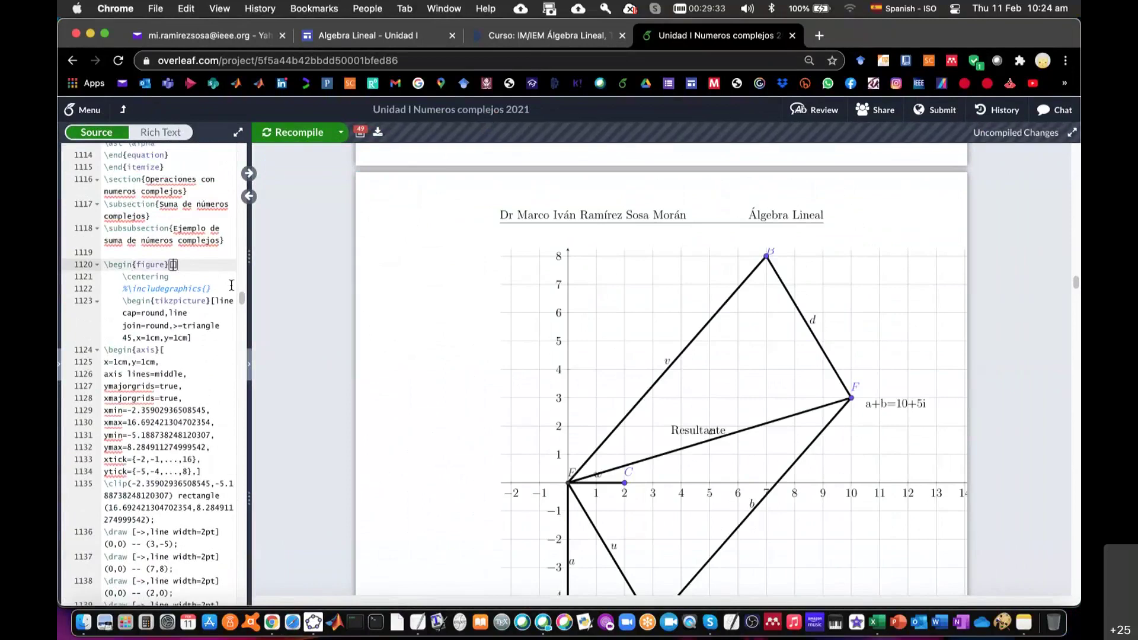
type("]")
key("super+Return")
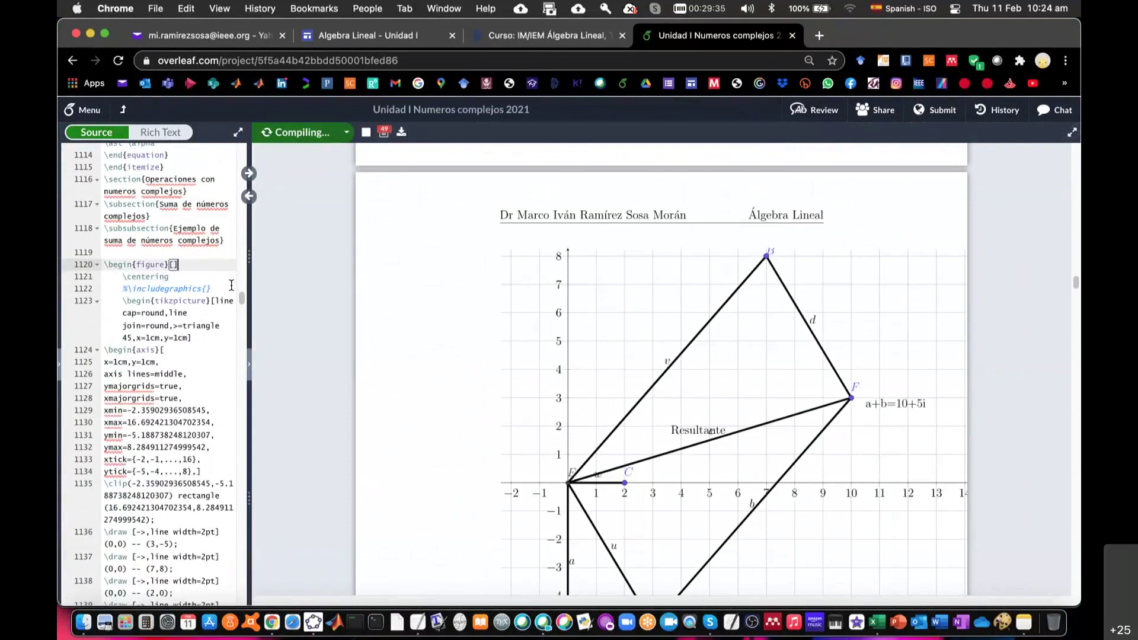
key("BackSpace")
key("BackSpace")
- Append ,scale=0.5 to the tikzpicture options on line 1123 and recompile
left_click(188, 337)
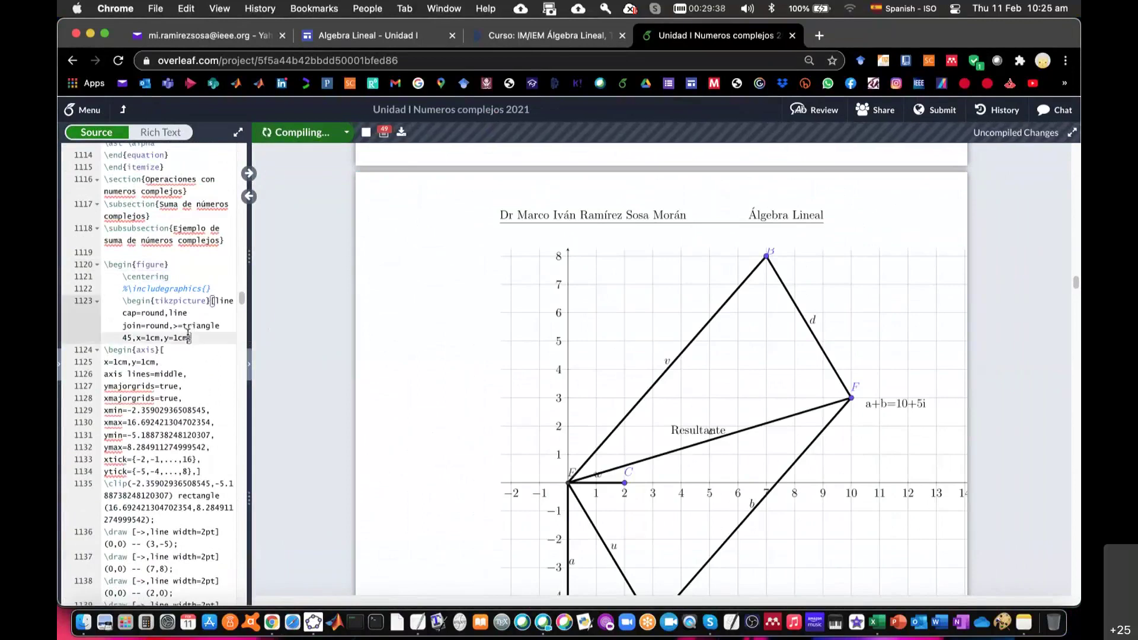
type(",scale=")
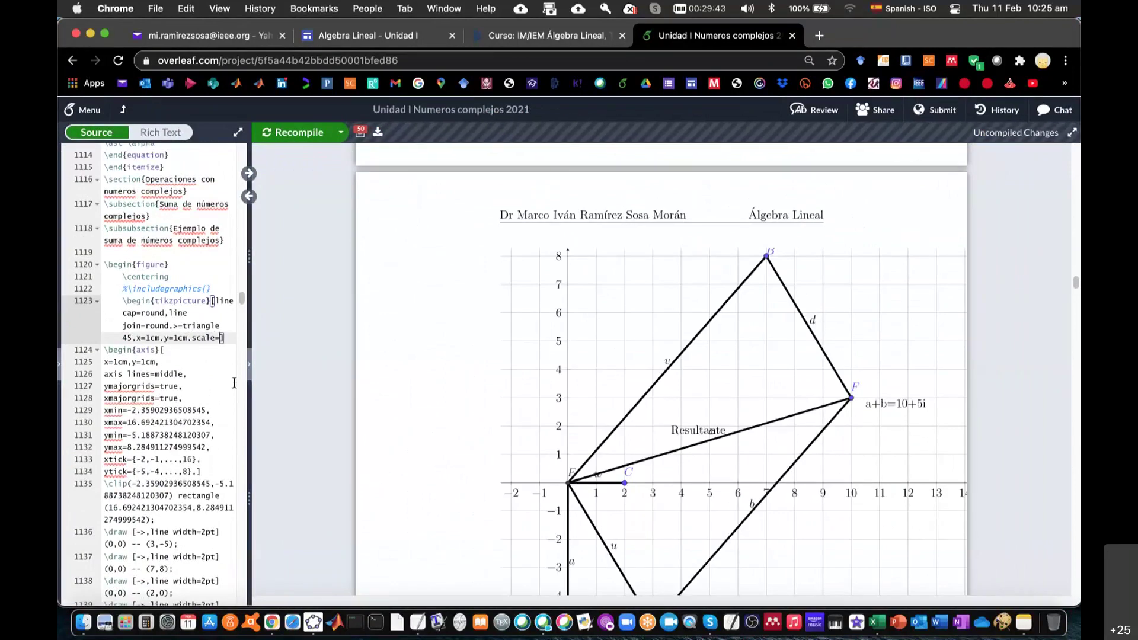
type("0.5")
key("super+s")
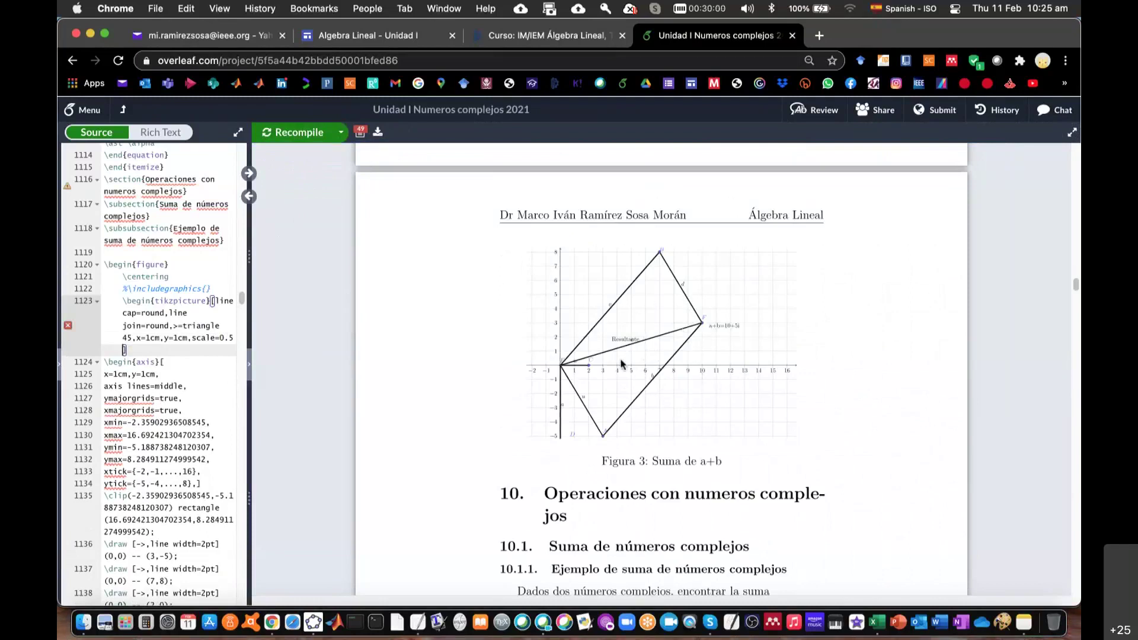
scroll(188, 432, "down", 5)
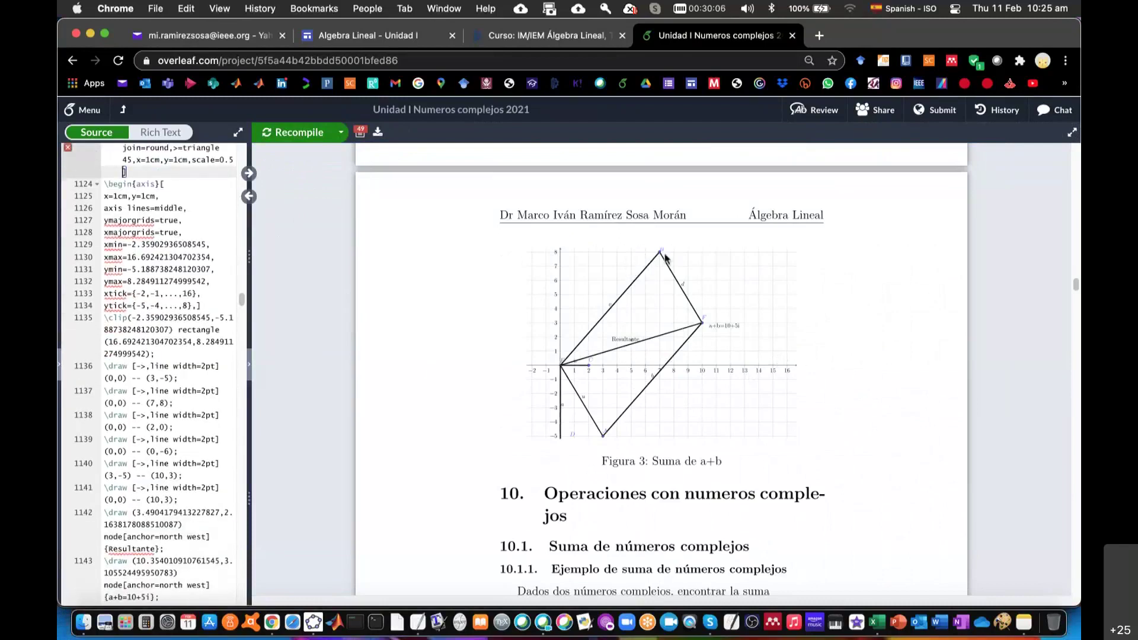
scroll(195, 332, "down", 1)
scroll(172, 296, "down", 1)
scroll(160, 270, "down", 1)
- Scroll down through the TikZ arrow-drawing code to review it
left_click(177, 275)
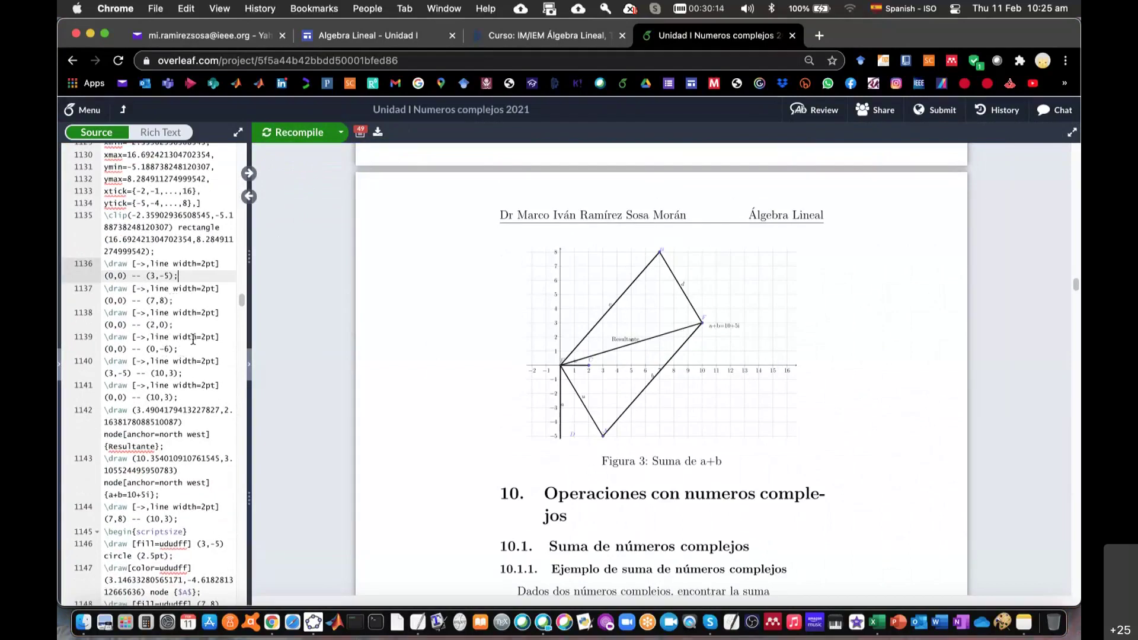
scroll(167, 294, "down", 2)
scroll(193, 361, "down", 1)
scroll(184, 350, "down", 1)
scroll(176, 338, "down", 1)
scroll(170, 327, "down", 1)
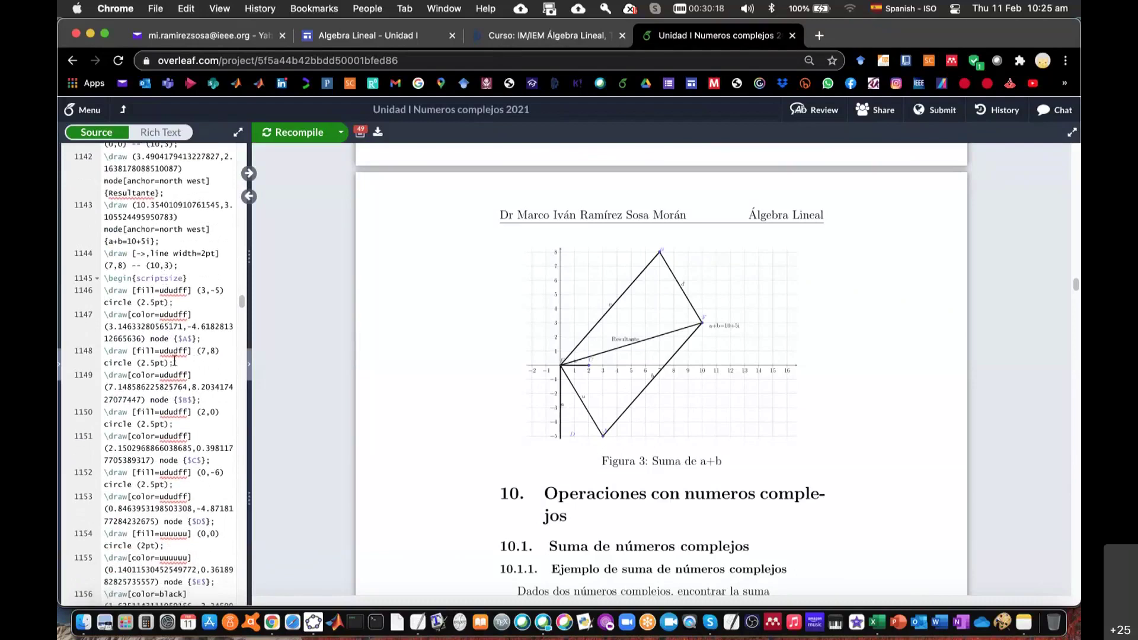
scroll(175, 363, "down", 1)
scroll(176, 367, "down", 1)
scroll(177, 374, "down", 1)
scroll(177, 375, "down", 2)
scroll(177, 375, "down", 1)
scroll(177, 374, "down", 1)
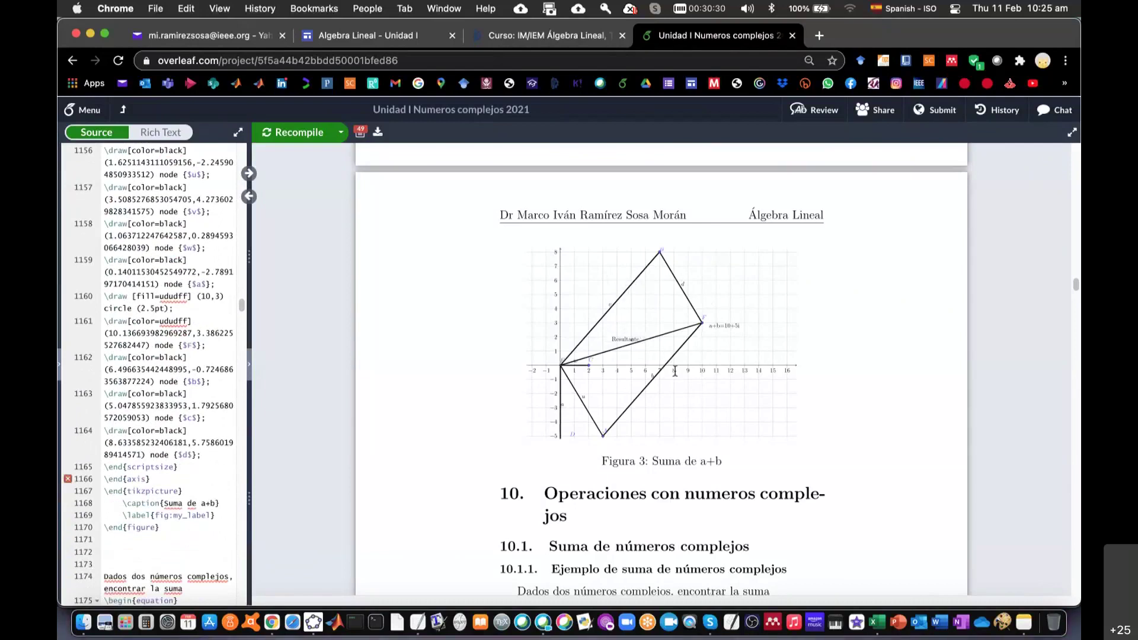
left_click(372, 37)
- Go to the Algebra Lineal site's Inicio home page
scroll(766, 179, "down", 2)
scroll(766, 179, "up", 2)
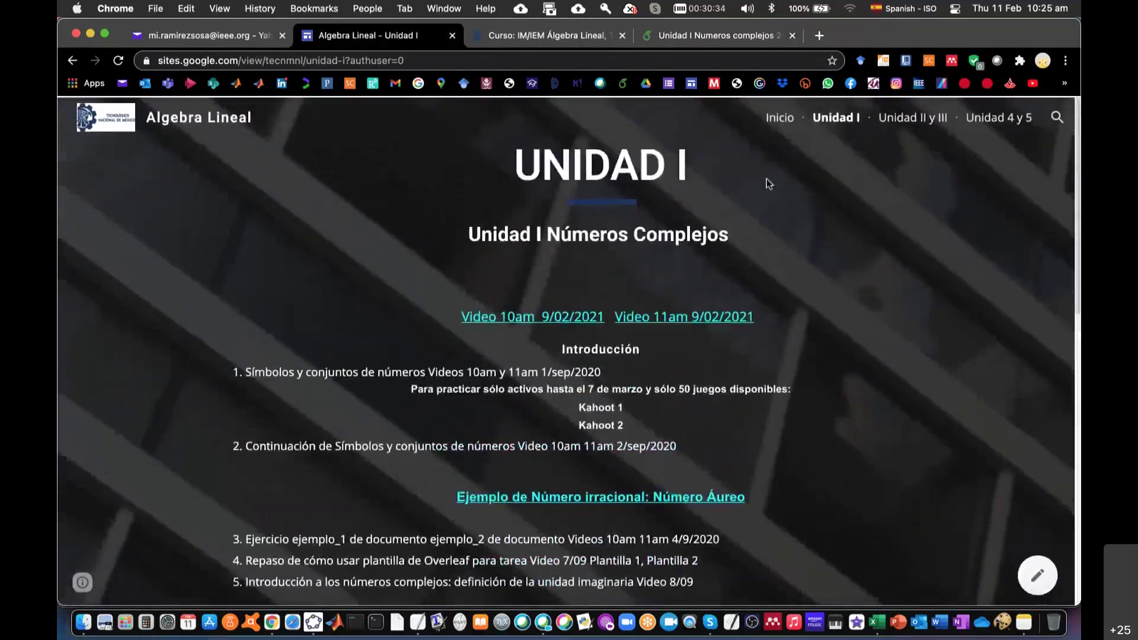
left_click(788, 117)
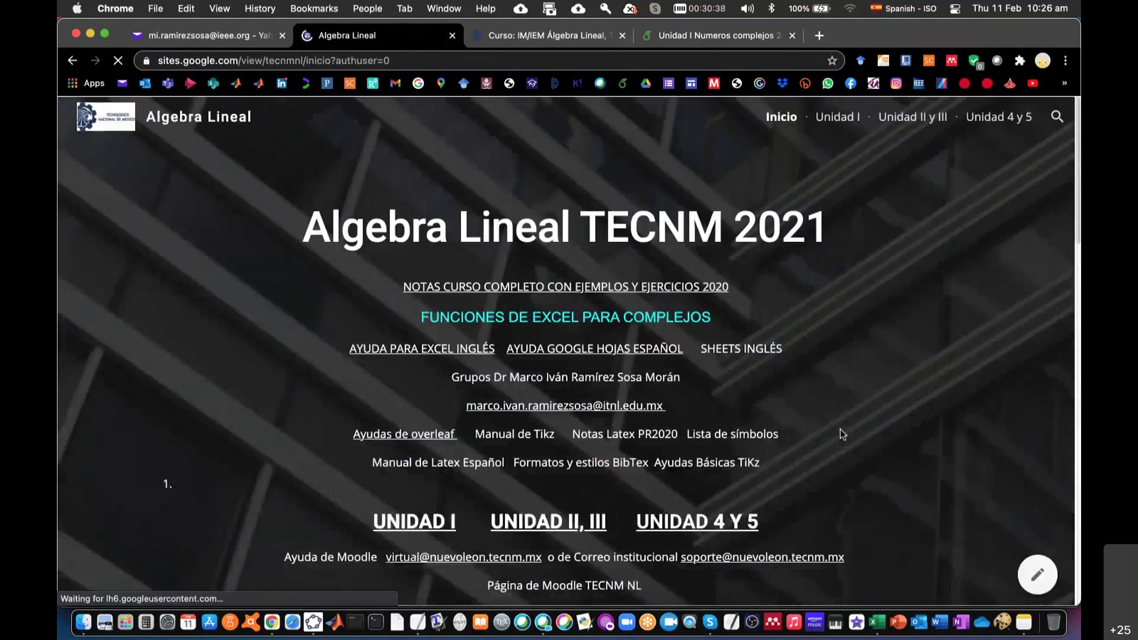
- Open the Manual de Tikz link to view pgfmanualtikz.pdf in Google Drive
scroll(842, 434, "down", 1)
scroll(841, 435, "down", 4)
scroll(841, 434, "up", 3)
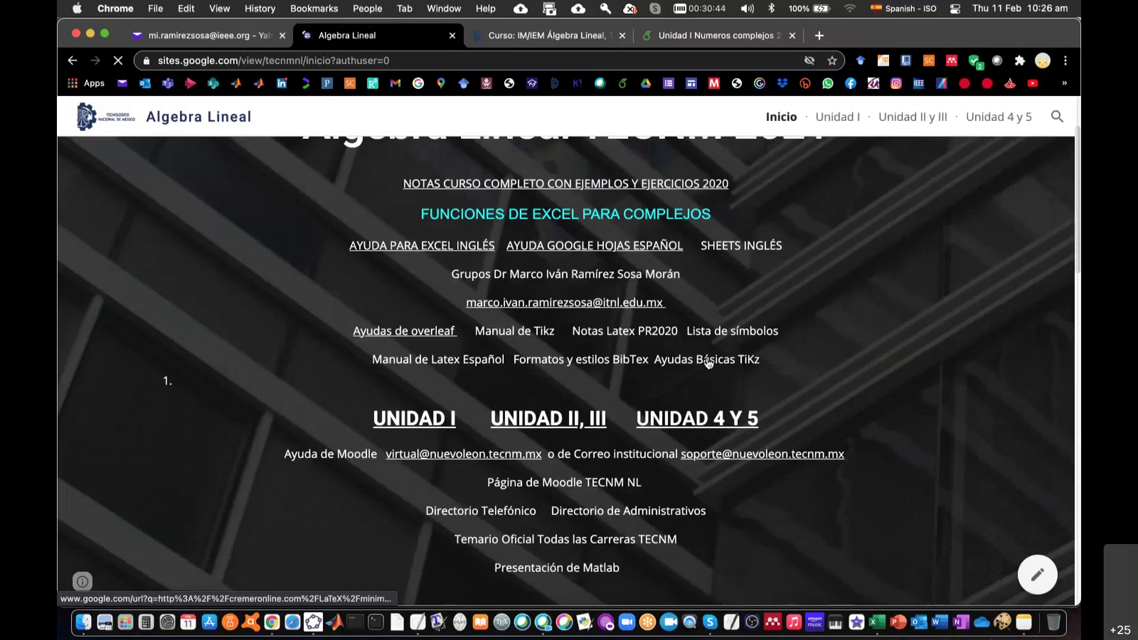
left_click(668, 336)
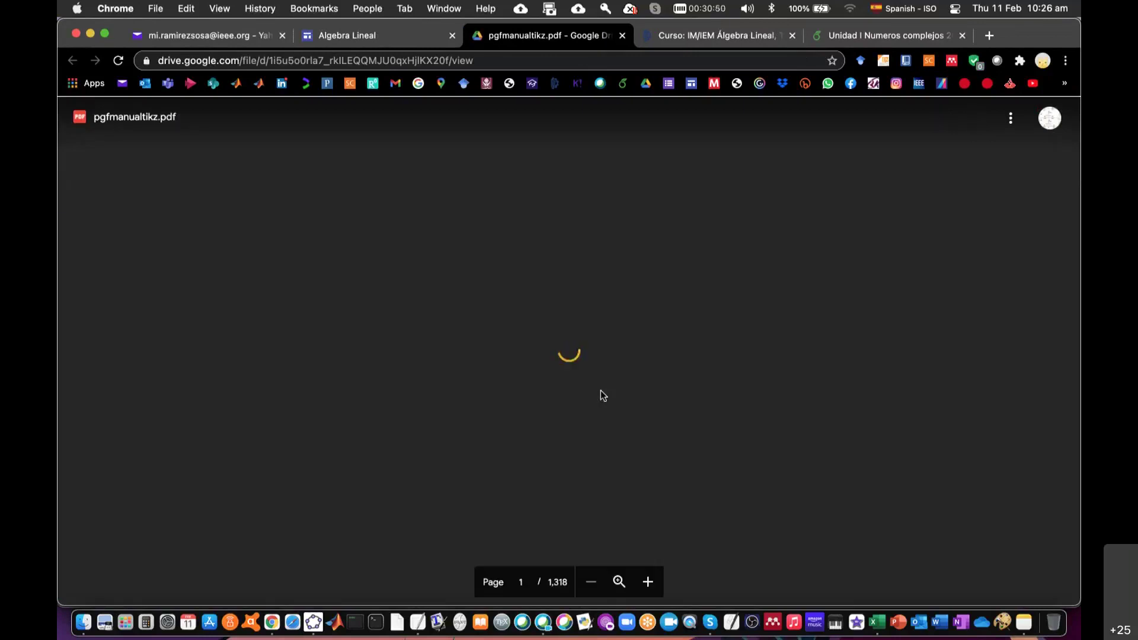
- Scroll the manual's contents to page 17 (Shadows, Shape, Spy, To Path libraries), then close it
scroll(668, 397, "down", 10)
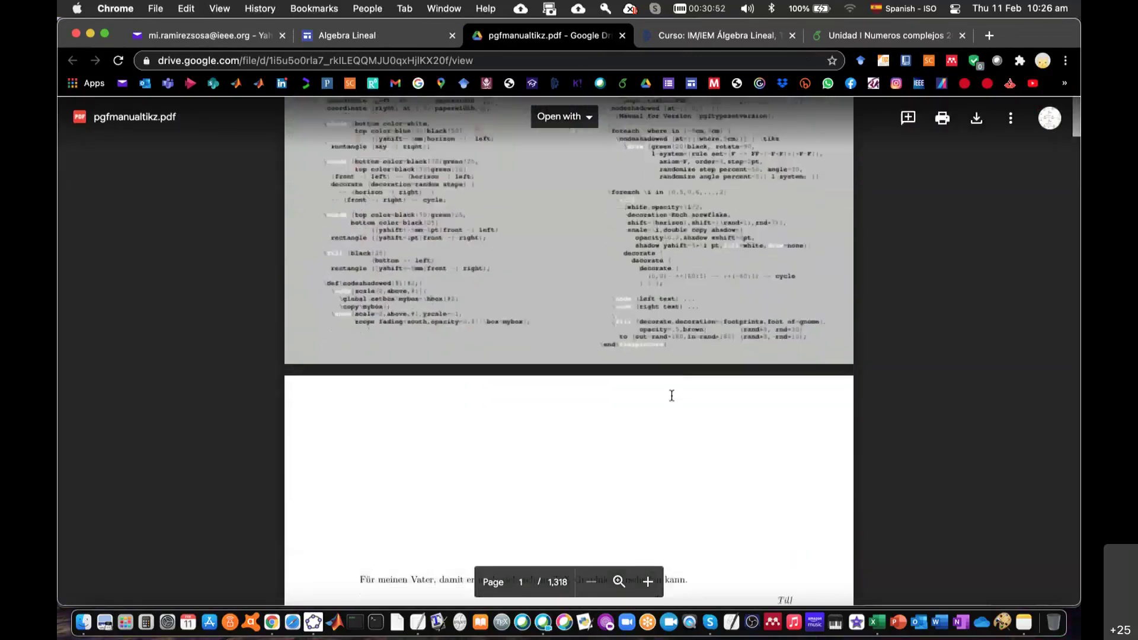
scroll(671, 396, "down", 5)
scroll(672, 396, "down", 5)
scroll(672, 396, "down", 3)
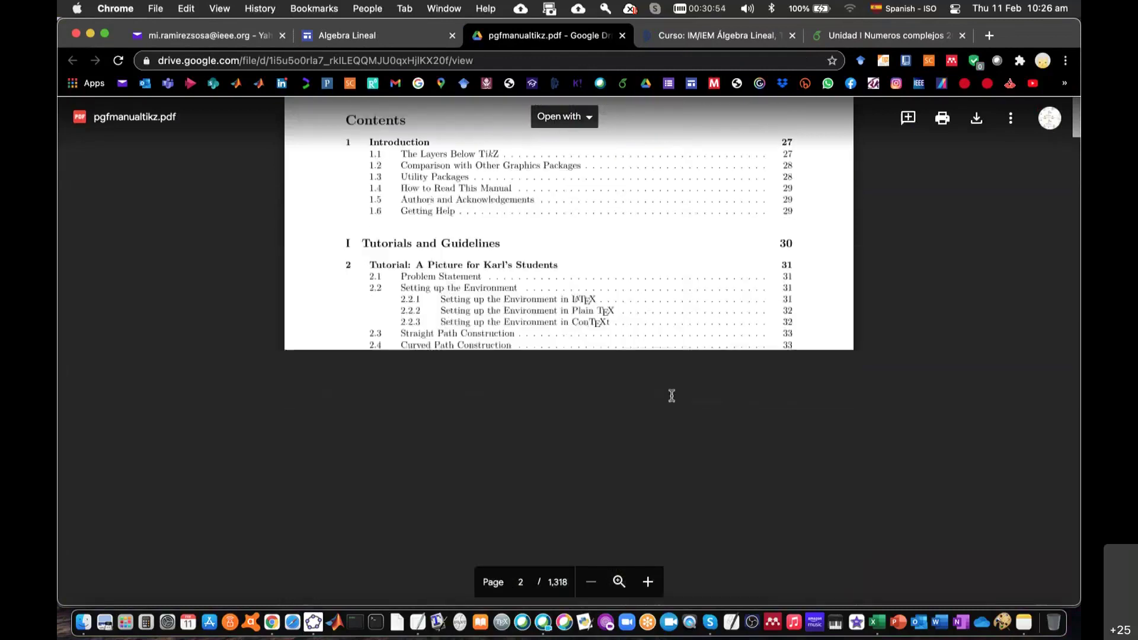
scroll(672, 395, "down", 8)
scroll(672, 396, "down", 3)
scroll(671, 395, "down", 5)
scroll(671, 395, "down", 3)
scroll(672, 395, "down", 6)
scroll(671, 396, "down", 4)
scroll(671, 396, "down", 2)
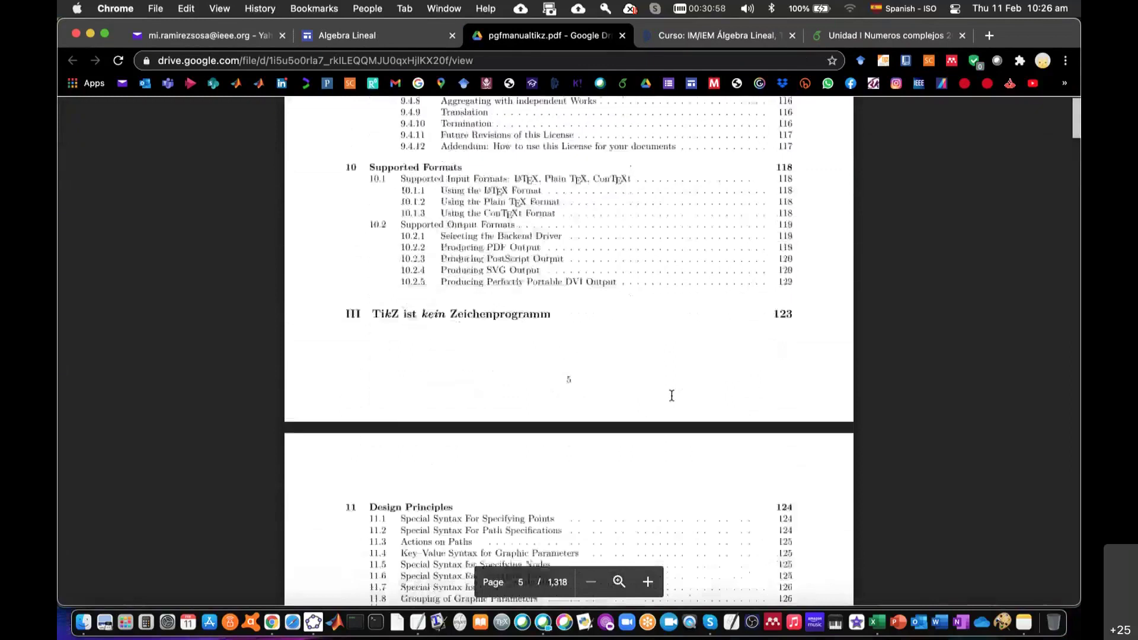
scroll(672, 396, "down", 3)
scroll(671, 396, "down", 8)
scroll(672, 396, "down", 5)
scroll(671, 396, "down", 8)
scroll(671, 396, "down", 9)
scroll(687, 376, "down", 8)
scroll(704, 358, "down", 4)
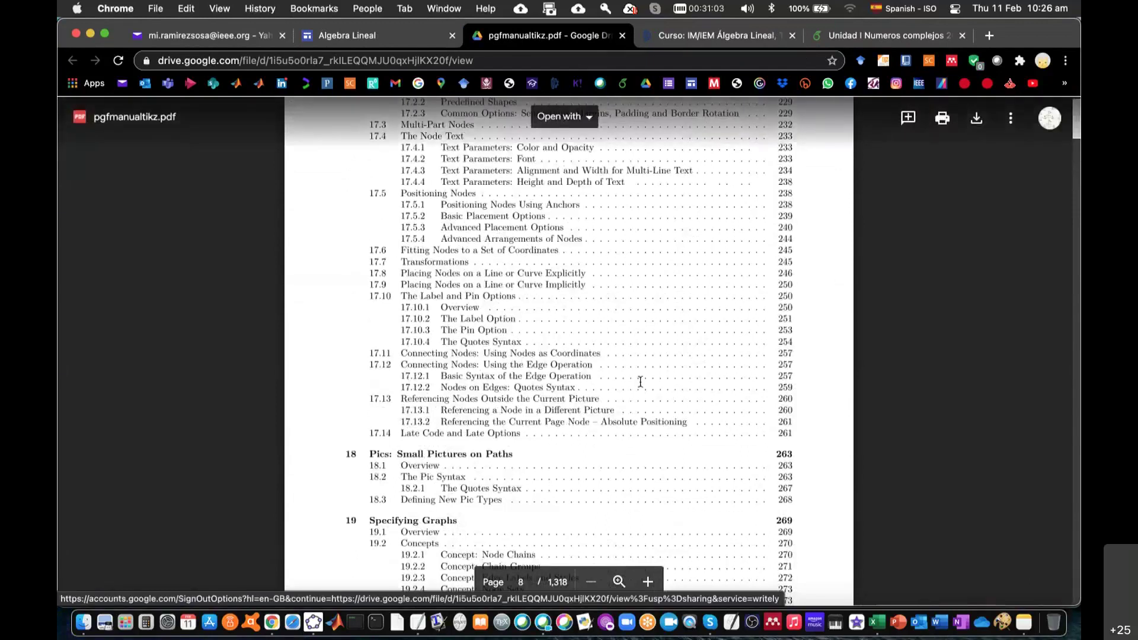
scroll(640, 382, "down", 10)
scroll(611, 456, "down", 10)
scroll(587, 504, "down", 10)
scroll(594, 480, "down", 15)
scroll(596, 485, "down", 8)
scroll(596, 489, "down", 15)
scroll(596, 487, "down", 15)
scroll(595, 484, "down", 2)
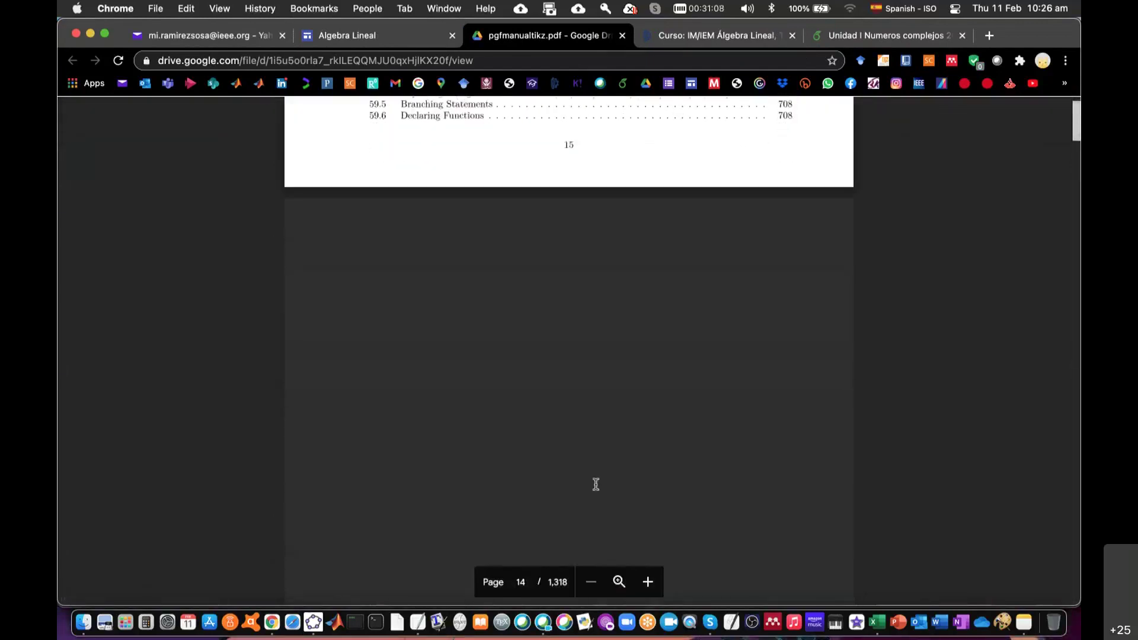
scroll(596, 484, "down", 1)
scroll(595, 484, "down", 2)
scroll(595, 483, "down", 15)
scroll(593, 474, "down", 2)
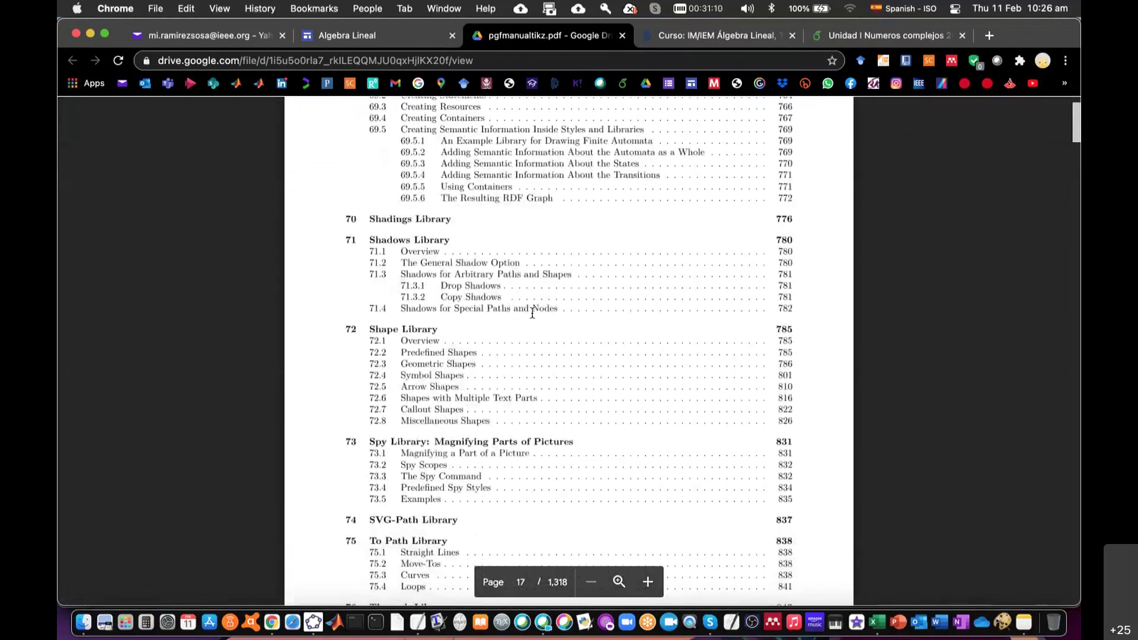
left_click(622, 35)
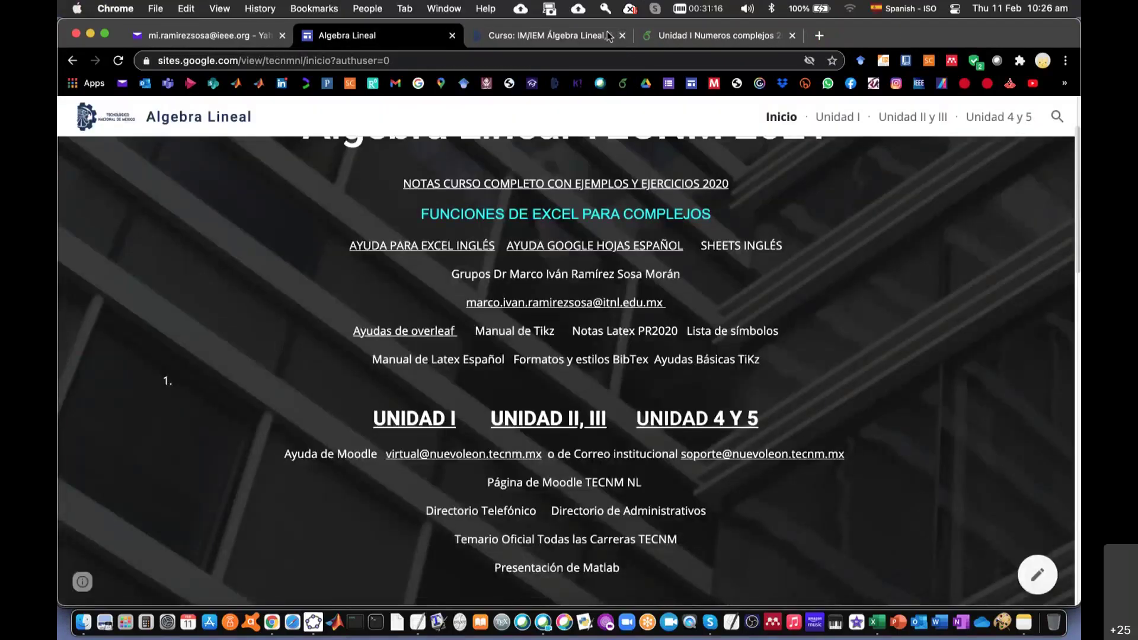